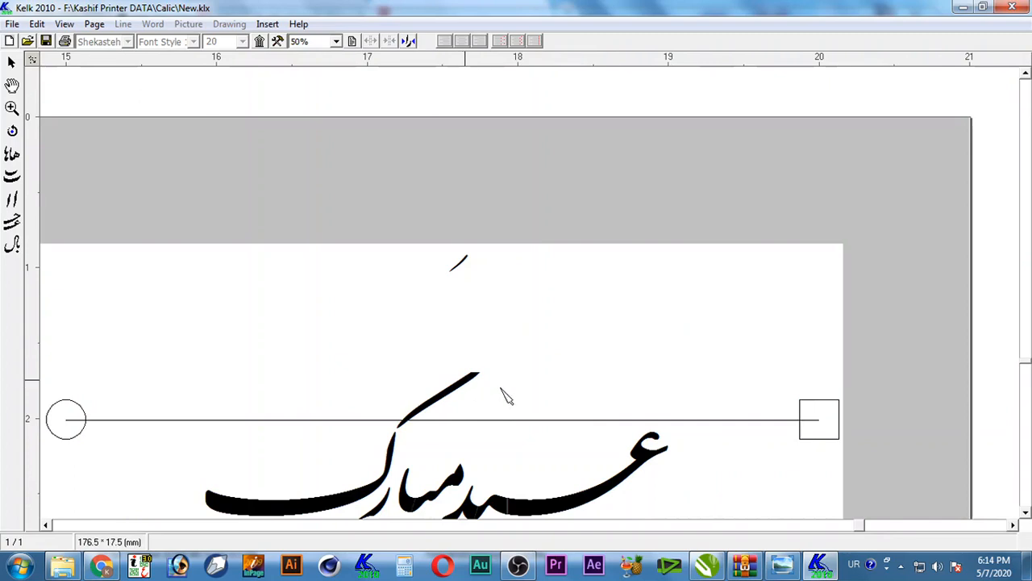
- Move the عیدمبارک lettering down into the clear space between the two baselines
{"action": "scroll", "coordinate": [506, 395], "scroll_direction": "down", "scroll_amount": 5}
{"action": "left_click_drag", "start_coordinate": [675, 145], "coordinate": [169, 379]}
{"action": "left_click_drag", "start_coordinate": [525, 352], "coordinate": [450, 411]}
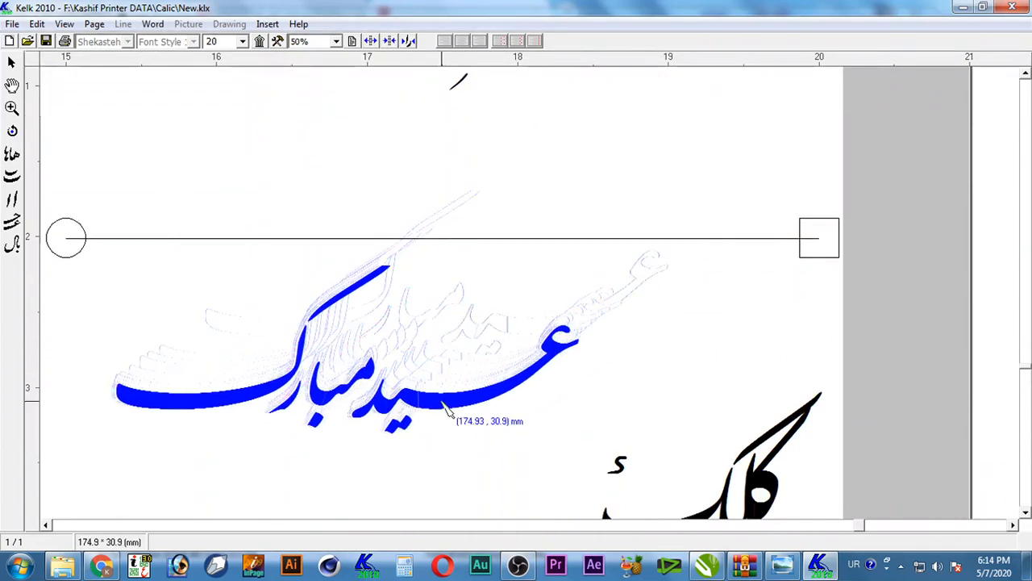
{"action": "left_click_drag", "start_coordinate": [410, 59], "coordinate": [466, 75]}
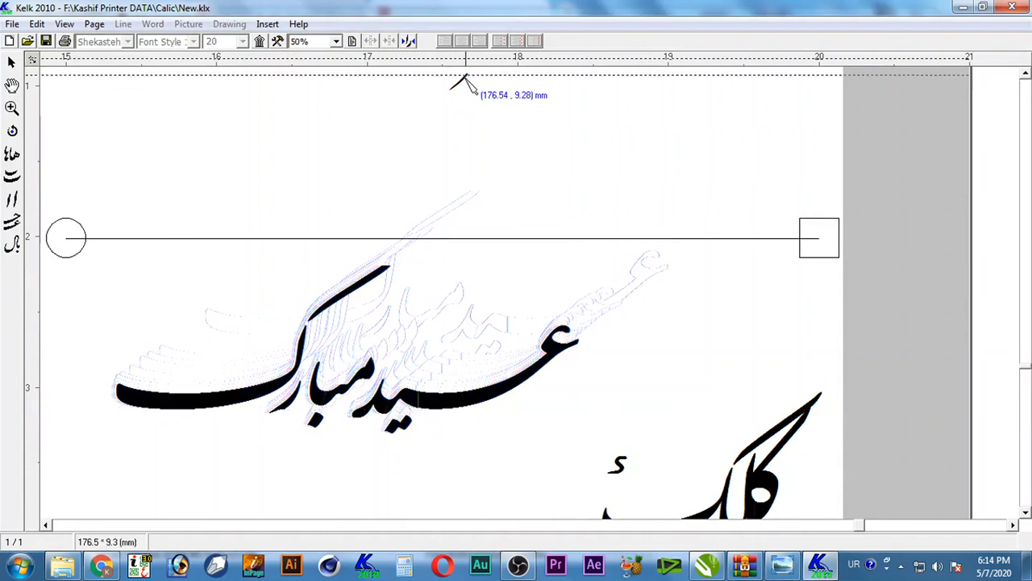
{"action": "scroll", "coordinate": [277, 369], "scroll_direction": "up", "scroll_amount": 3}
{"action": "scroll", "coordinate": [100, 476], "scroll_direction": "down", "scroll_amount": 4}
{"action": "scroll", "coordinate": [103, 463], "scroll_direction": "up", "scroll_amount": 2}
{"action": "scroll", "coordinate": [516, 290], "scroll_direction": "down", "scroll_amount": 2}
- Export the page as a PDF named eid muba in RGB color mode
{"action": "left_click", "coordinate": [12, 25]}
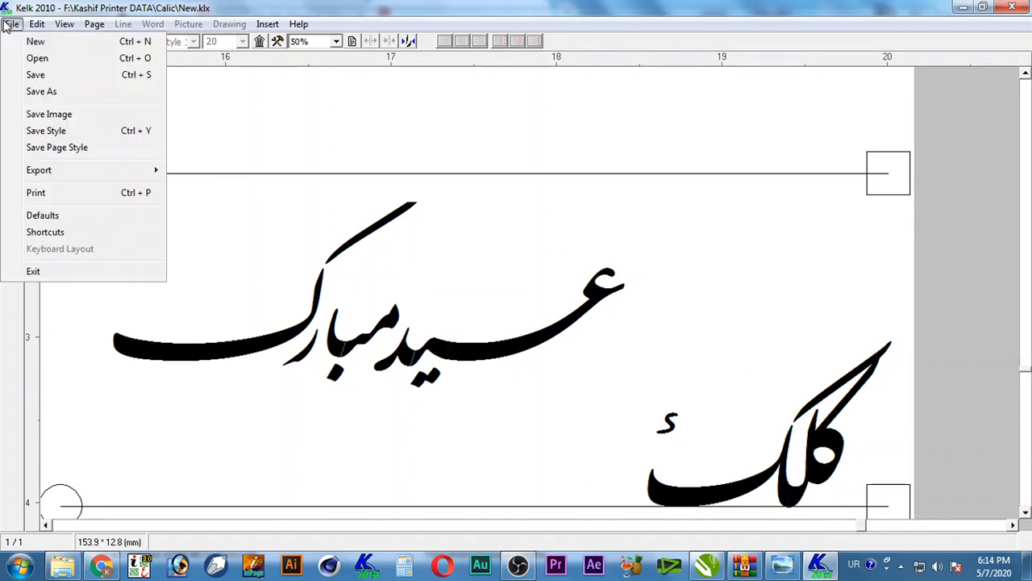
{"action": "mouse_move", "coordinate": [146, 170]}
{"action": "left_click", "coordinate": [255, 202]}
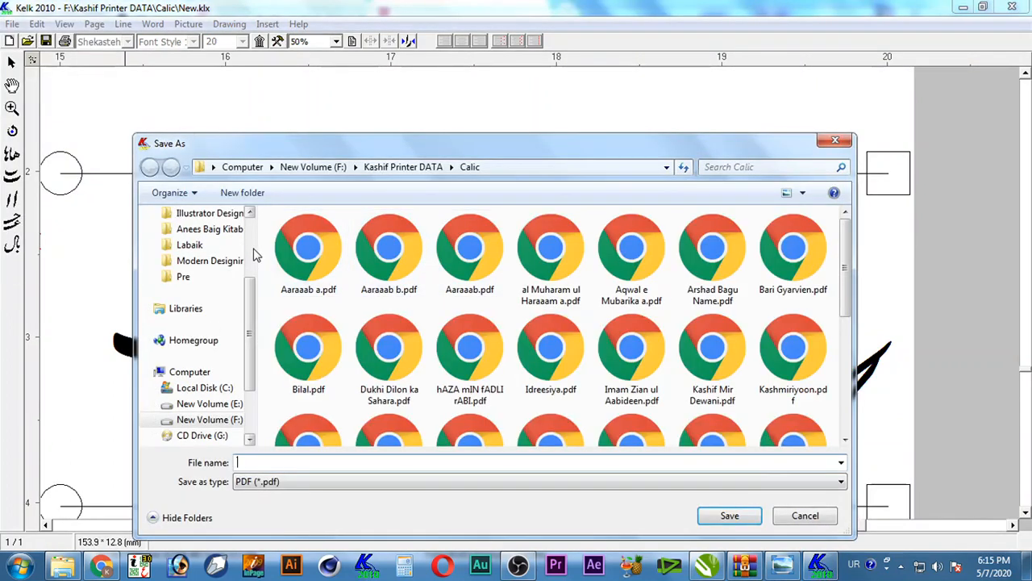
{"action": "scroll", "coordinate": [254, 256], "scroll_direction": "up", "scroll_amount": 3}
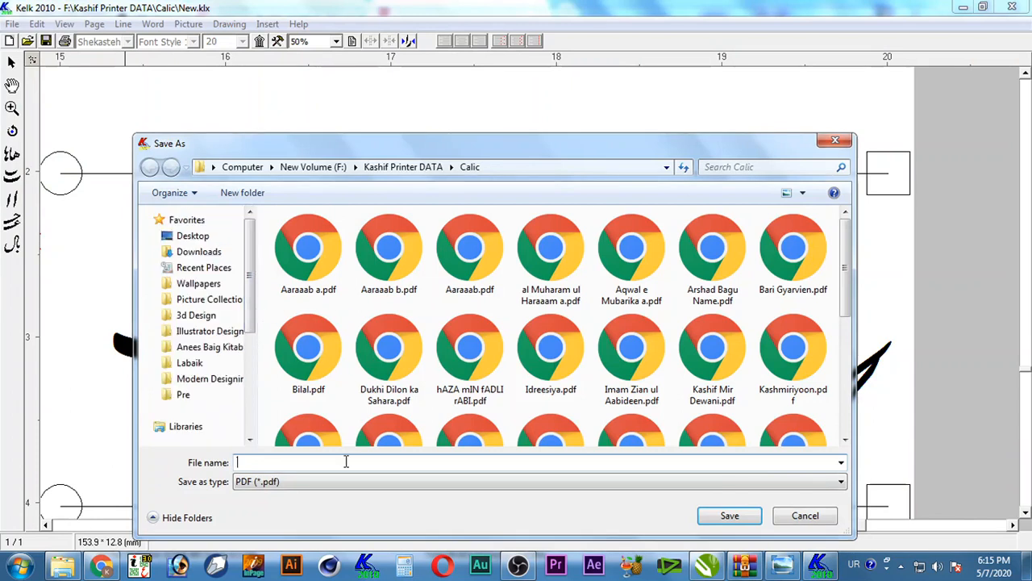
{"action": "key", "text": "alt+shift"}
{"action": "type", "text": "eid muba"}
{"action": "key", "text": "Return"}
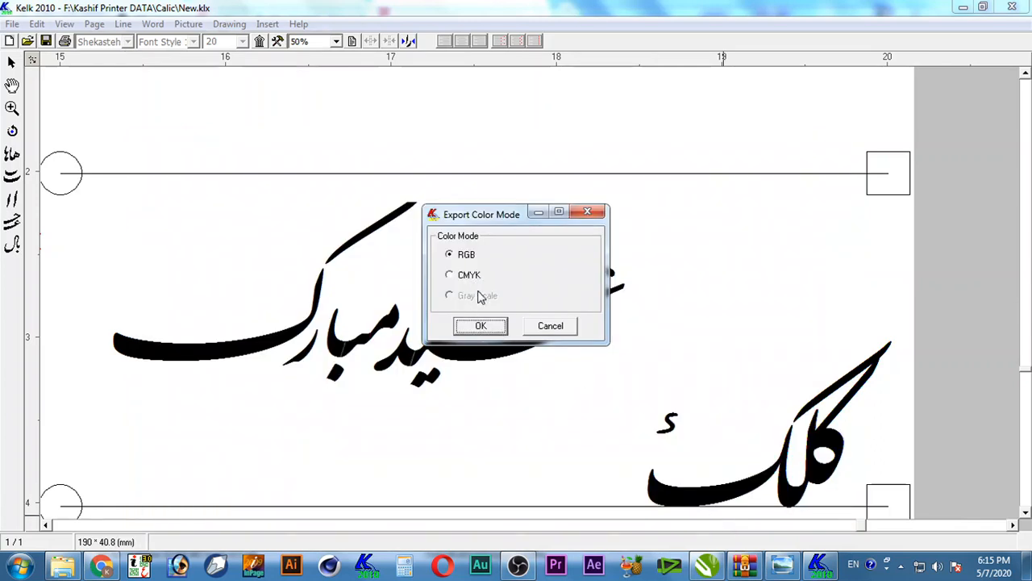
{"action": "left_click", "coordinate": [481, 325]}
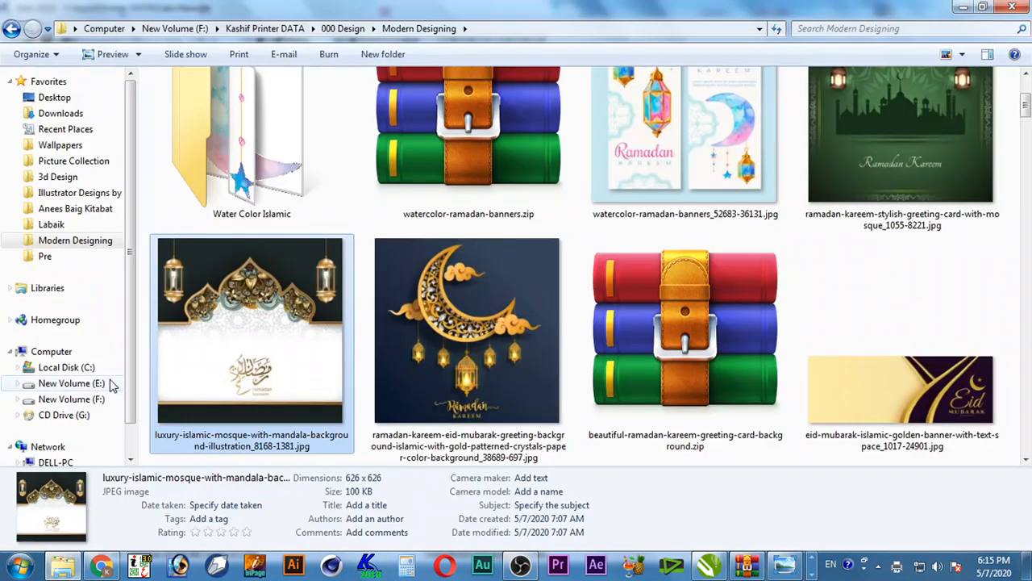
- Switch to the file explorer and open the Calic folder inside the printer data folder on drive F
{"action": "left_click", "coordinate": [71, 399]}
{"action": "left_click", "coordinate": [51, 351]}
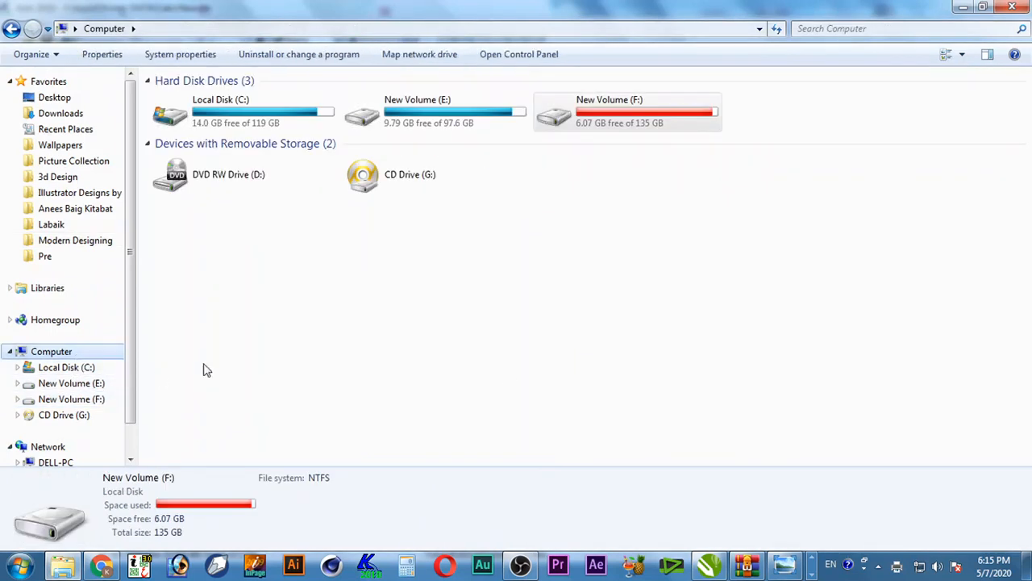
{"action": "double_click", "coordinate": [440, 108]}
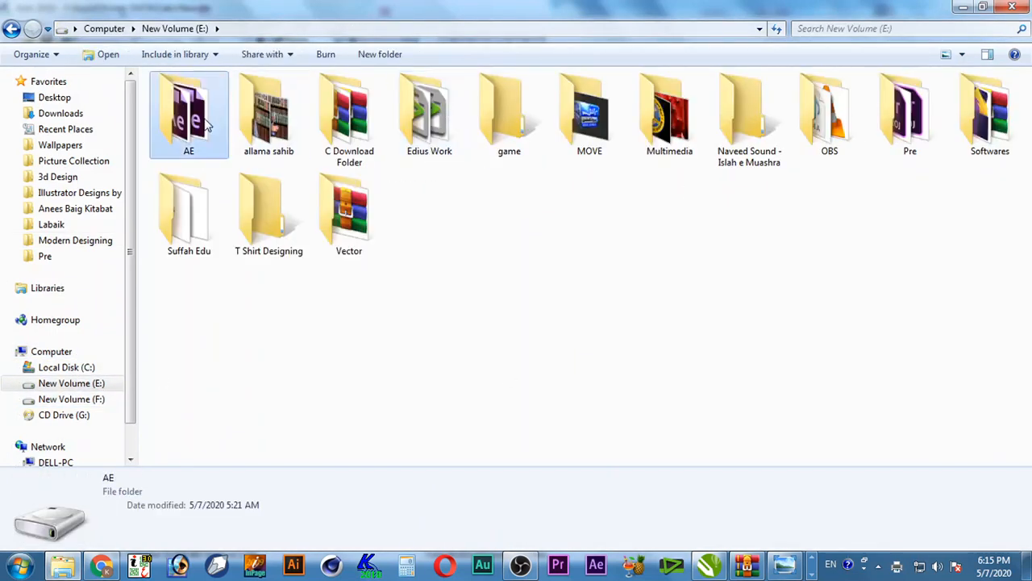
{"action": "left_click", "coordinate": [10, 28]}
{"action": "double_click", "coordinate": [634, 127]}
{"action": "double_click", "coordinate": [180, 92]}
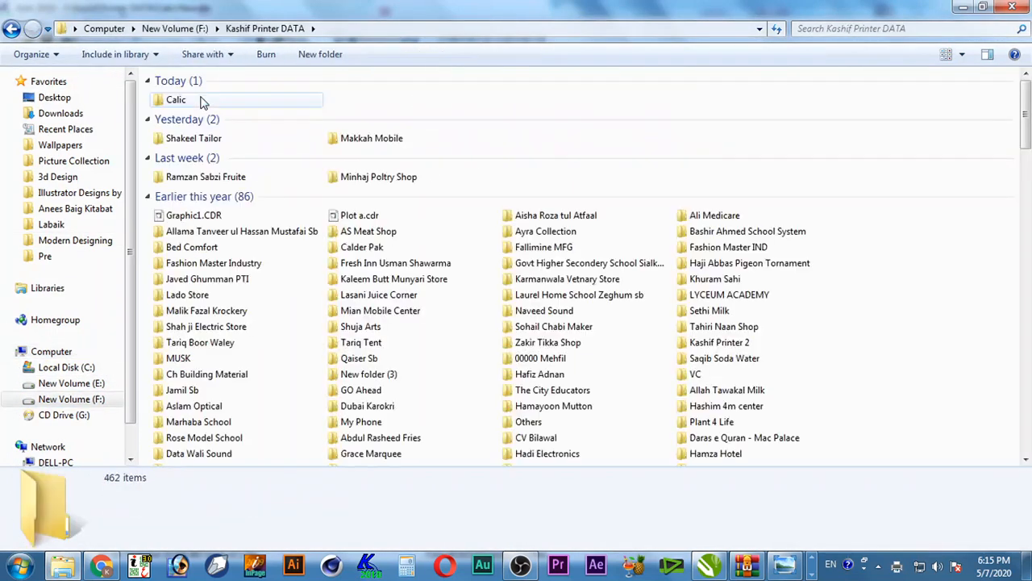
{"action": "double_click", "coordinate": [201, 100]}
- Import the exported eid PDF into CorelDRAW with its text as curves
{"action": "key", "text": "e"}
{"action": "key", "text": "e"}
{"action": "left_click_drag", "start_coordinate": [197, 113], "coordinate": [480, 310]}
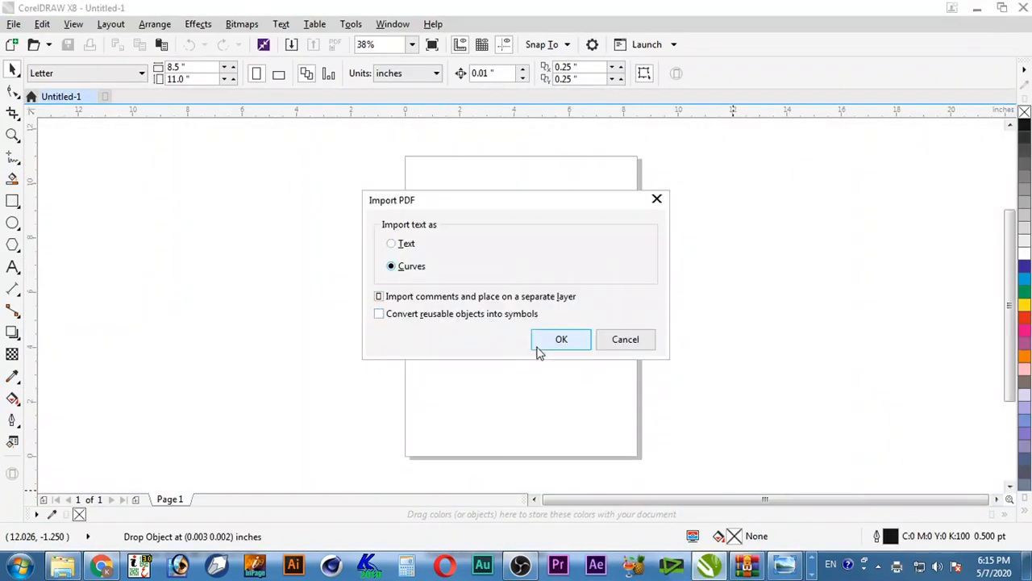
{"action": "left_click", "coordinate": [539, 345]}
{"action": "scroll", "coordinate": [559, 297], "scroll_direction": "down", "scroll_amount": 1}
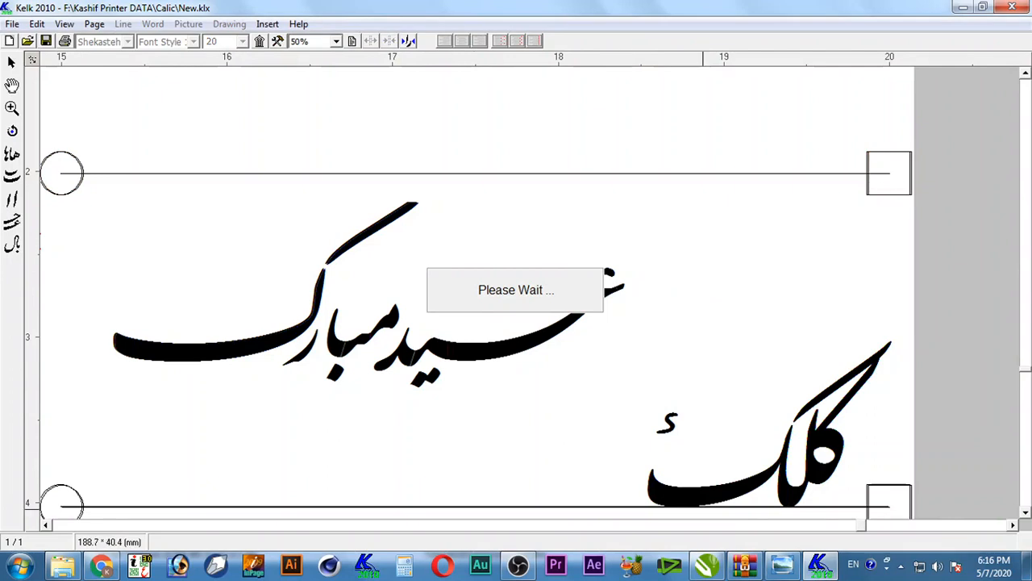
- Switch back to Kelk and frame the عیدمبارک lettering large enough to fill the window for a screen capture
{"action": "left_click", "coordinate": [45, 526]}
{"action": "left_click", "coordinate": [1025, 513]}
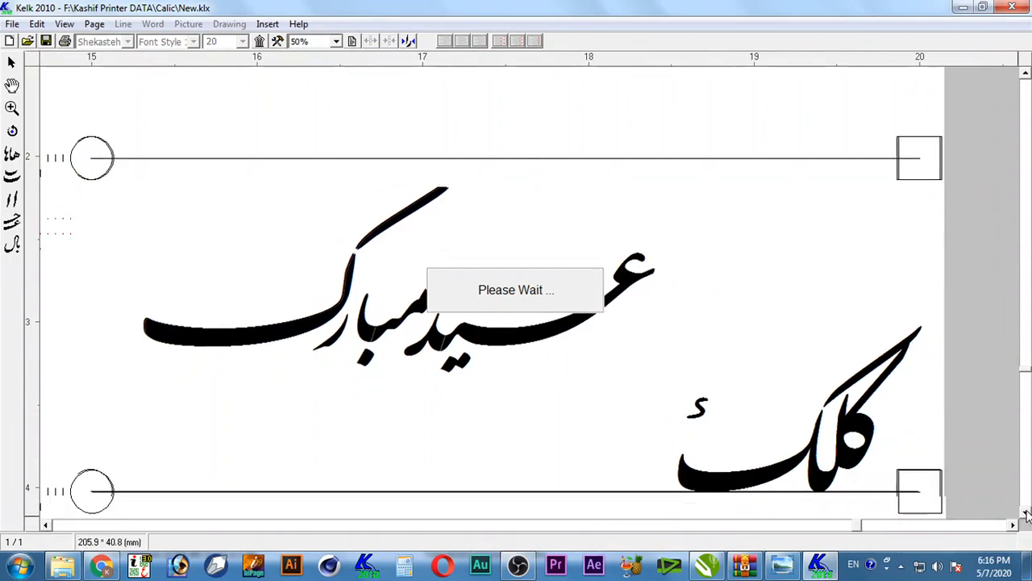
{"action": "left_click", "coordinate": [1026, 74]}
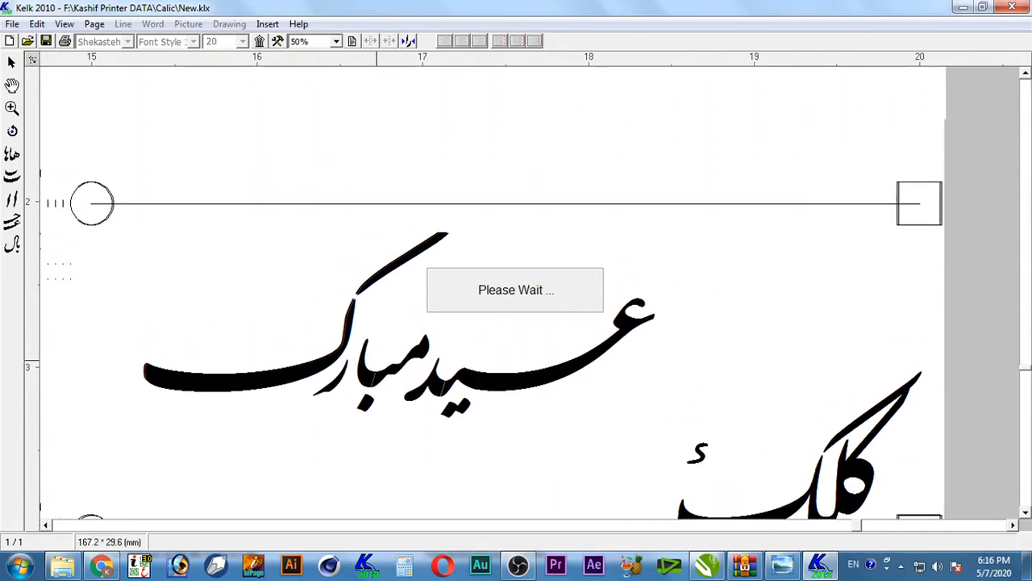
{"action": "scroll", "coordinate": [311, 355], "scroll_direction": "up", "scroll_amount": 2}
{"action": "scroll", "coordinate": [193, 423], "scroll_direction": "up", "scroll_amount": 2}
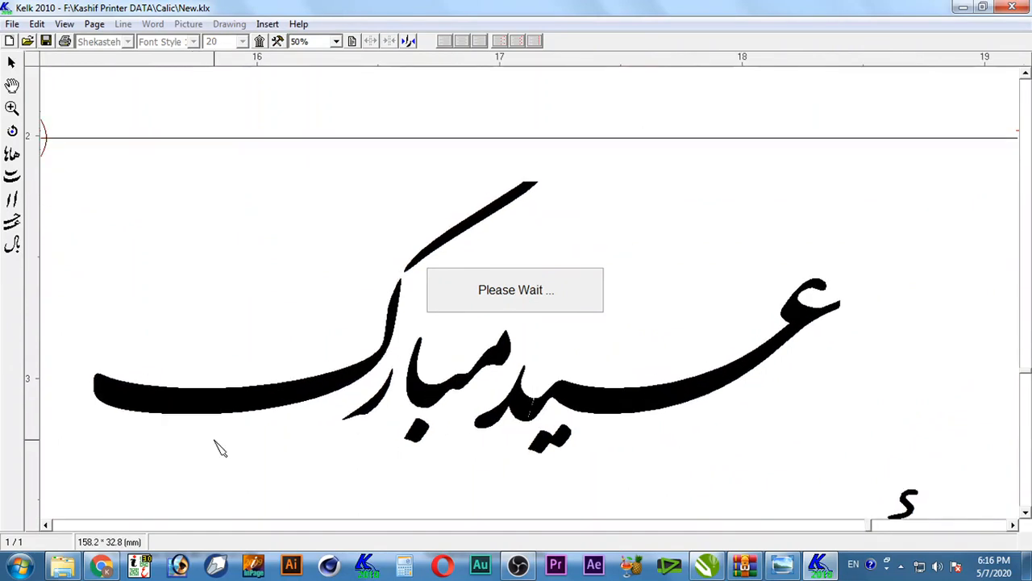
{"action": "scroll", "coordinate": [218, 446], "scroll_direction": "up", "scroll_amount": 1}
{"action": "scroll", "coordinate": [461, 473], "scroll_direction": "up", "scroll_amount": 1}
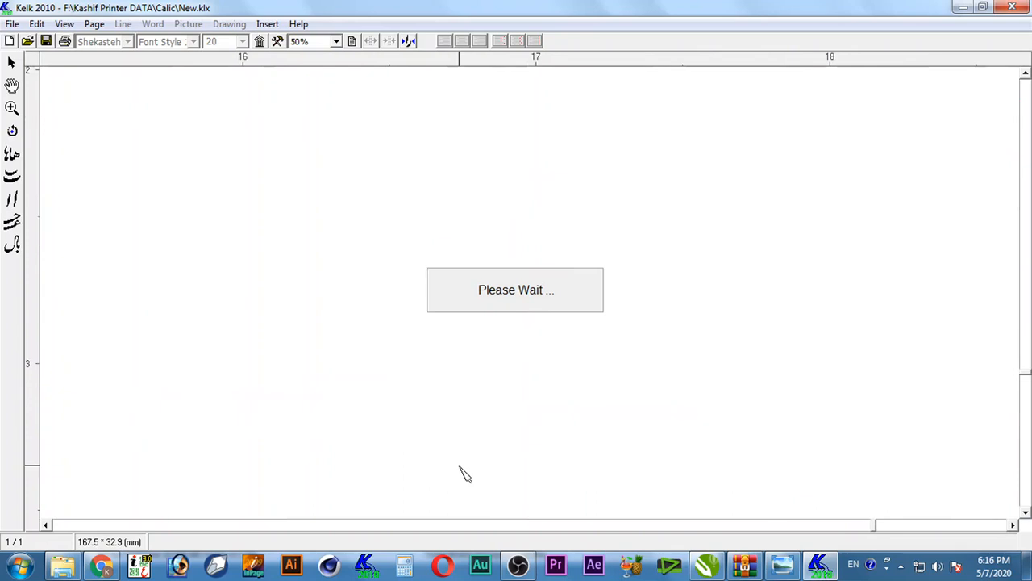
{"action": "scroll", "coordinate": [596, 452], "scroll_direction": "down", "scroll_amount": 1}
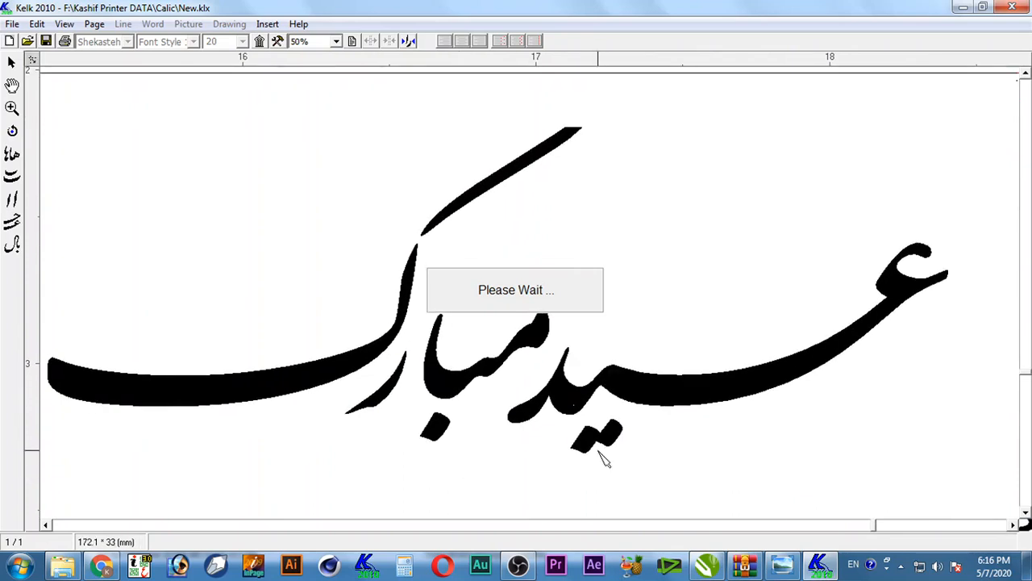
{"action": "scroll", "coordinate": [595, 454], "scroll_direction": "up", "scroll_amount": 2}
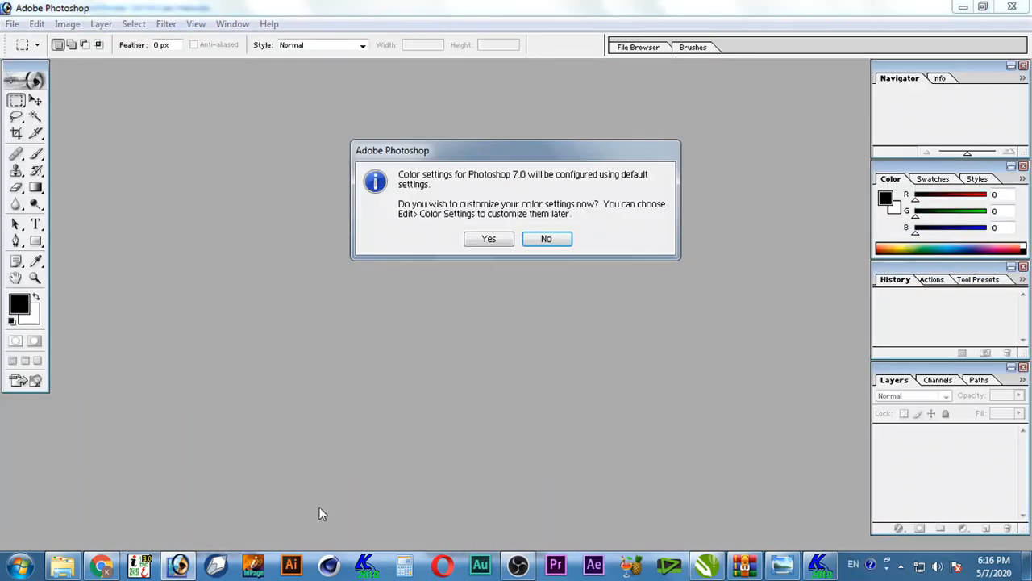
{"action": "left_click", "coordinate": [545, 238]}
{"action": "left_click", "coordinate": [196, 569]}
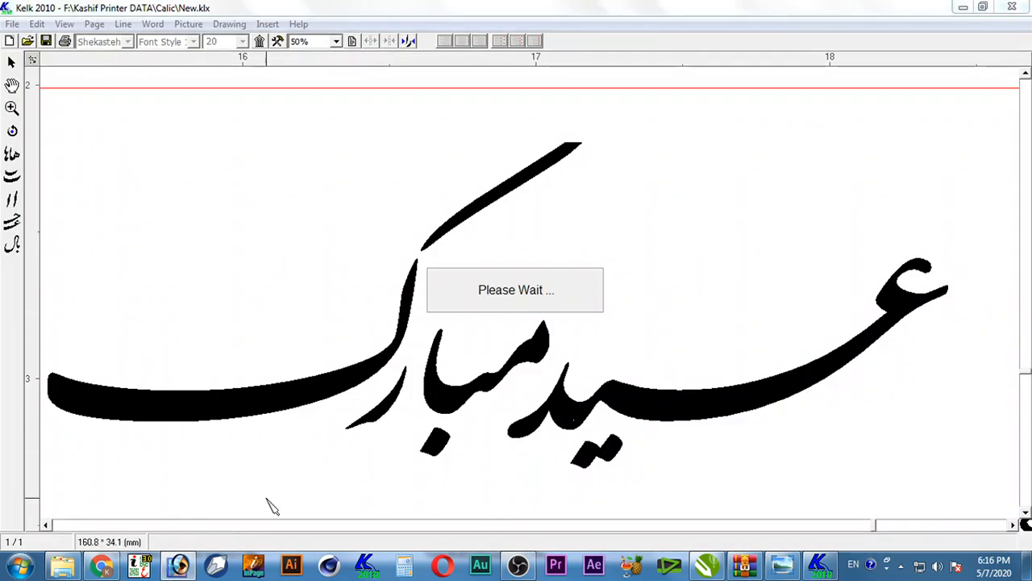
{"action": "left_click", "coordinate": [226, 559]}
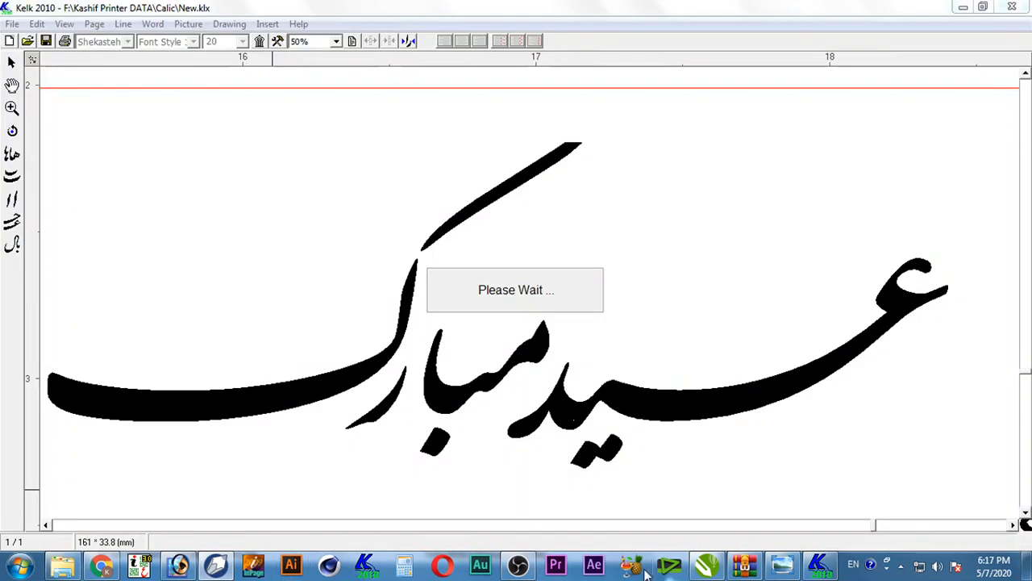
{"action": "left_click", "coordinate": [707, 565]}
- Switch to Illustrator, paste the screen capture into a new document and scale it to about 876 px wide
{"action": "left_click", "coordinate": [292, 566]}
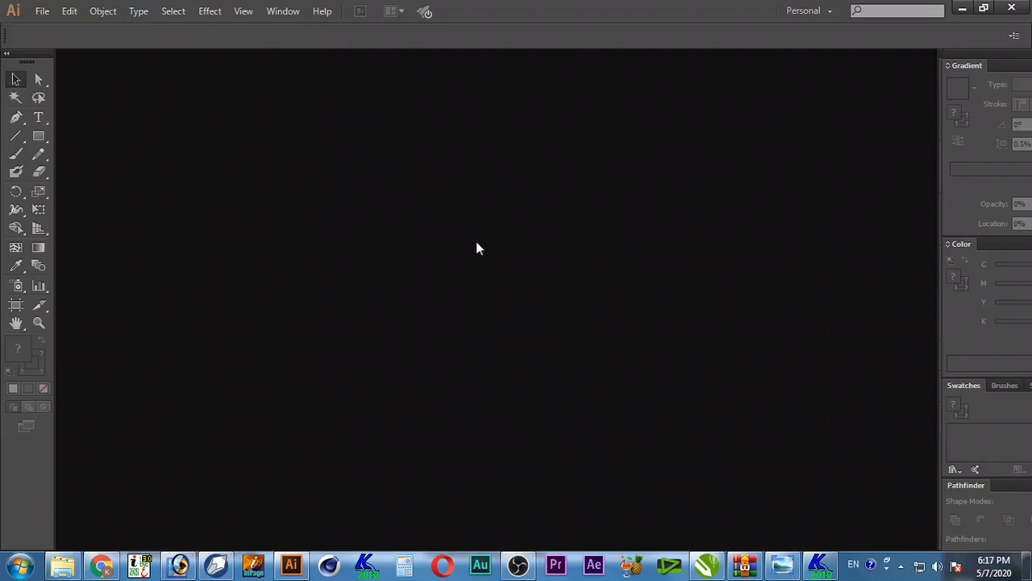
{"action": "key", "text": "ctrl+n"}
{"action": "key", "text": "Return"}
{"action": "key", "text": "ctrl+v"}
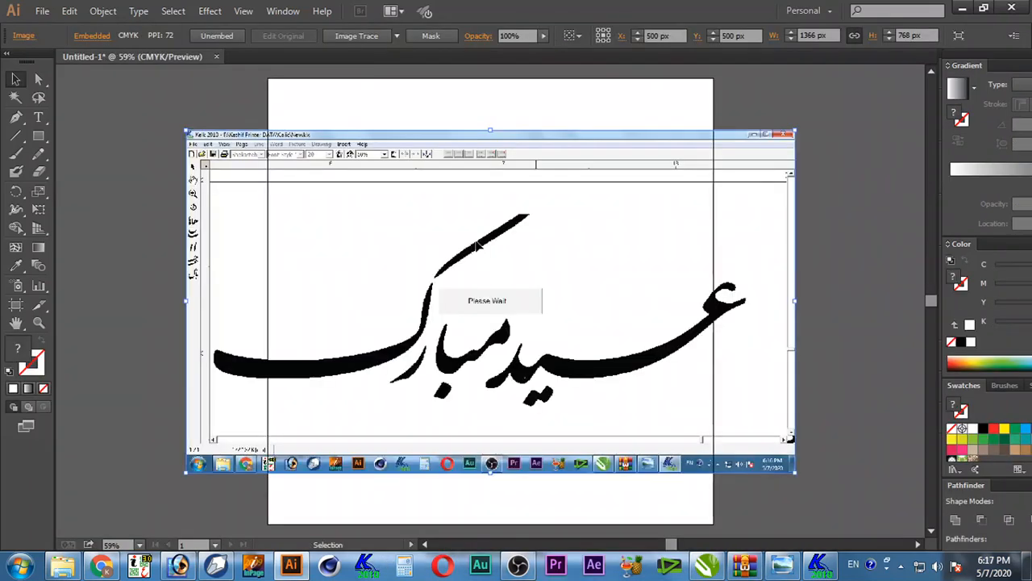
{"action": "left_click_drag", "start_coordinate": [796, 131], "coordinate": [687, 192]}
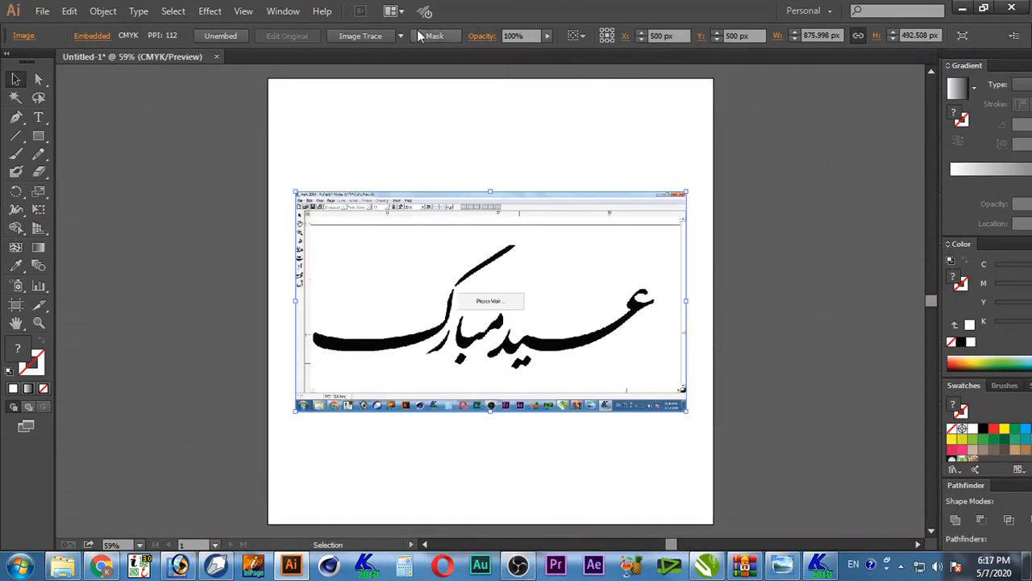
- Convert the pasted screen capture to vector artwork with Image Trace, using the default preset
{"action": "mouse_move", "coordinate": [301, 231]}
{"action": "left_mouse_down"}
{"action": "mouse_move", "coordinate": [676, 377]}
{"action": "mouse_move", "coordinate": [685, 393]}
{"action": "left_mouse_up"}
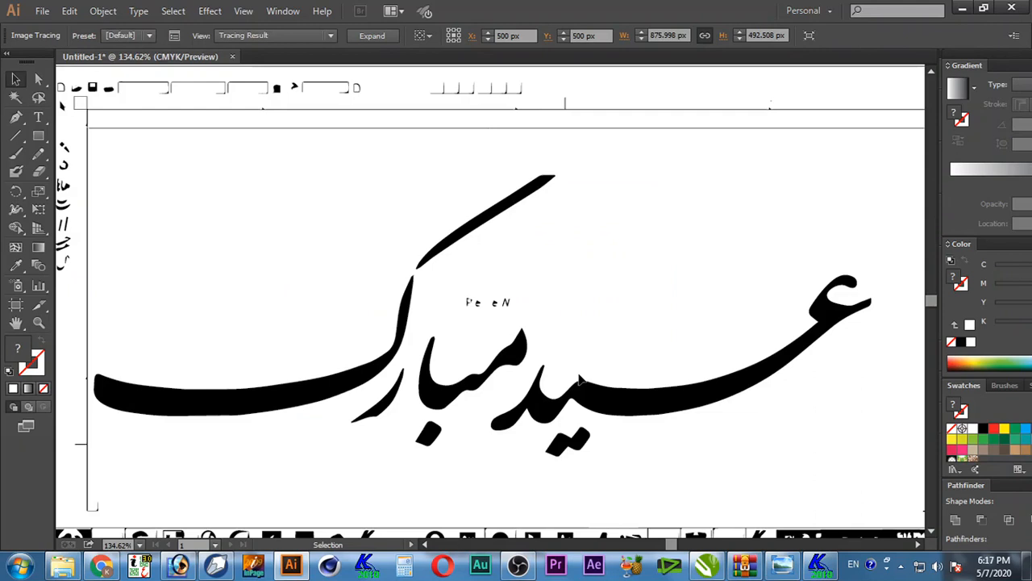
{"action": "right_click", "coordinate": [519, 349]}
{"action": "left_click", "coordinate": [481, 401]}
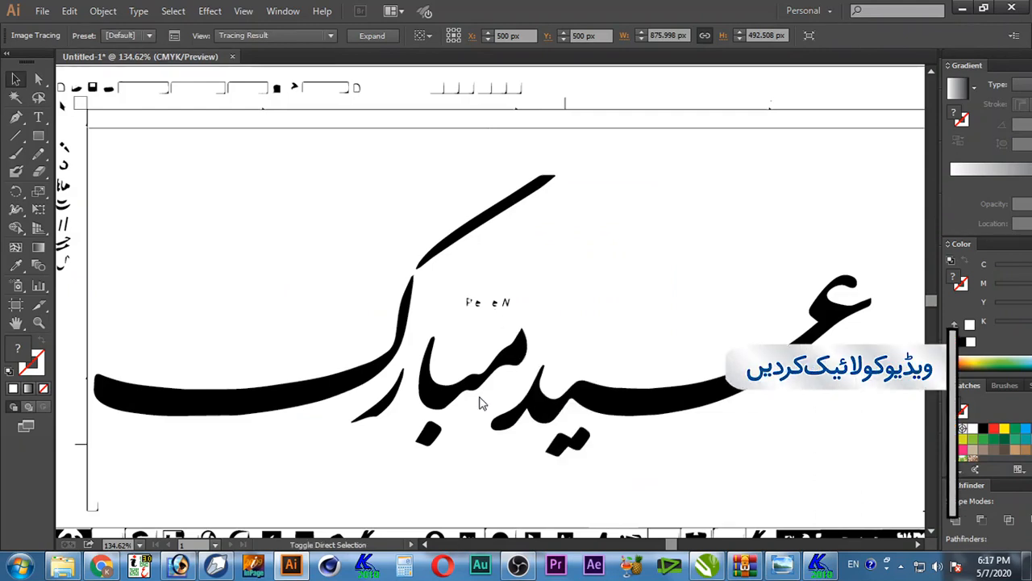
- Start saving the document and create and open a new folder named eid on the Desktop
{"action": "key", "text": "ctrl+s"}
{"action": "left_click", "coordinate": [67, 106]}
{"action": "left_click", "coordinate": [286, 361]}
{"action": "type", "text": "E"}
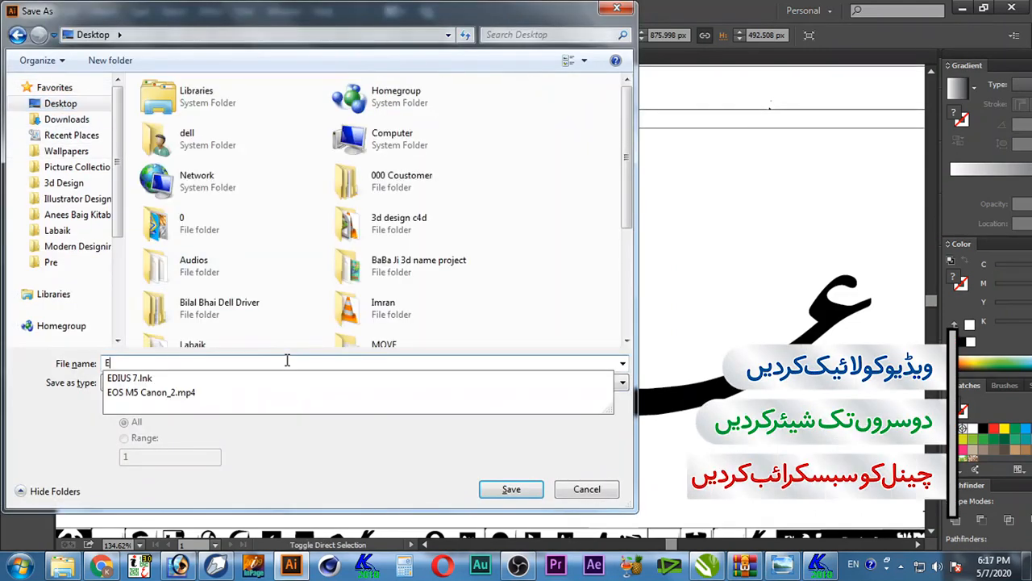
{"action": "key", "text": "ctrl+shift+n"}
{"action": "type", "text": "eid"}
{"action": "key", "text": "Return"}
{"action": "key", "text": "Return"}
- Save the traced artwork as Eid Mubarik in the legacy Illustrator 3 format
{"action": "left_click", "coordinate": [427, 365]}
{"action": "type", "text": "Eid Muba"}
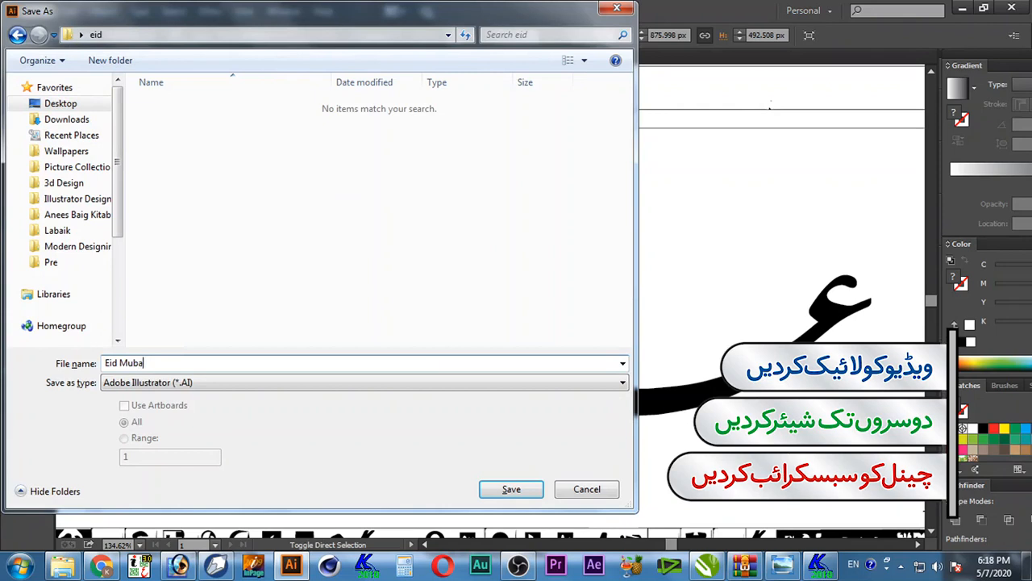
{"action": "type", "text": "rak"}
{"action": "key", "text": "Return"}
{"action": "left_click", "coordinate": [508, 145]}
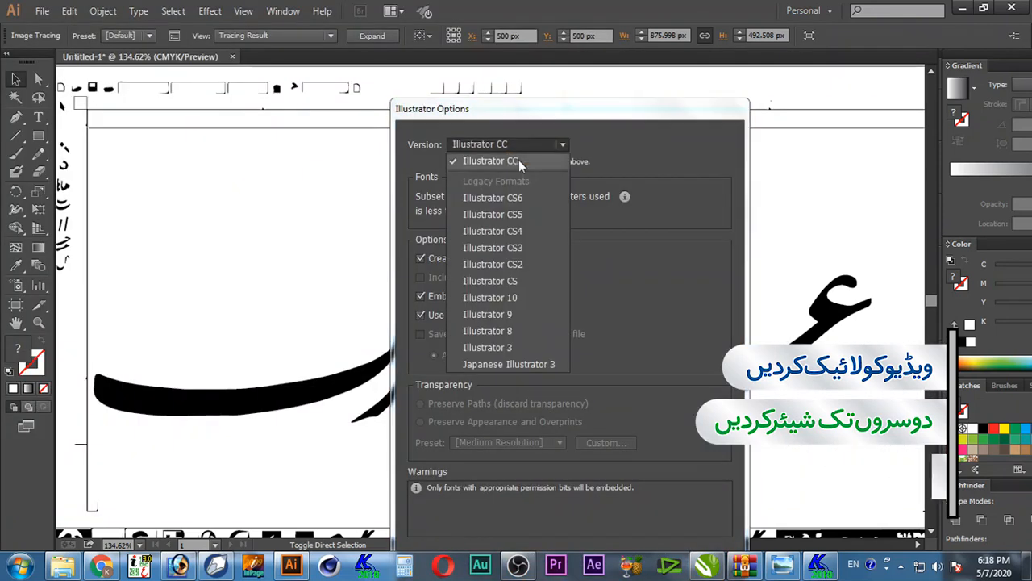
{"action": "left_click", "coordinate": [516, 343]}
{"action": "key", "text": "Return"}
{"action": "left_click", "coordinate": [588, 313]}
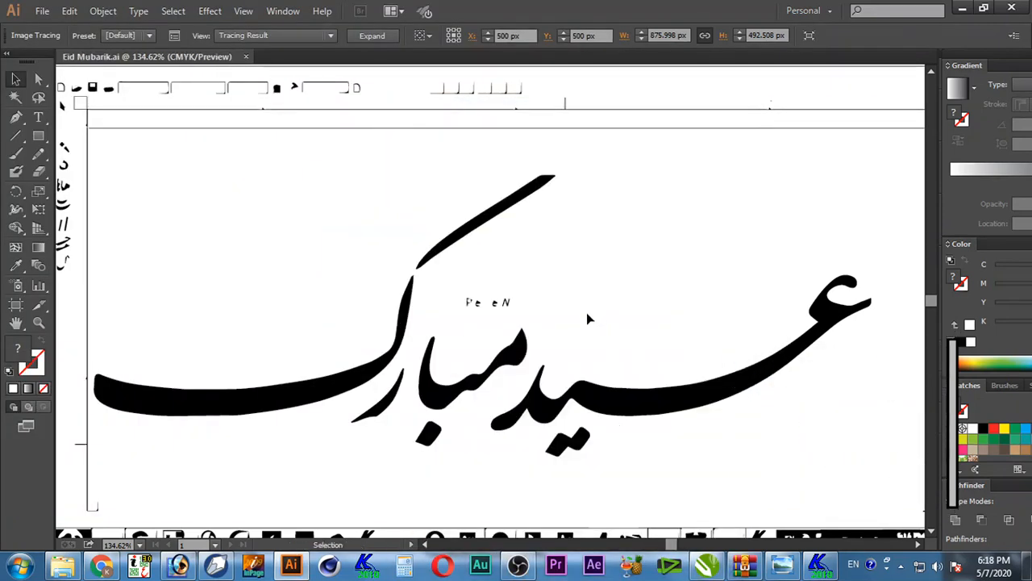
- Bring the saved trace into the CorelDRAW document and ungroup all of its objects
{"action": "key", "text": "ctrl+shift+s"}
{"action": "left_click_drag", "start_coordinate": [515, 366], "coordinate": [460, 361]}
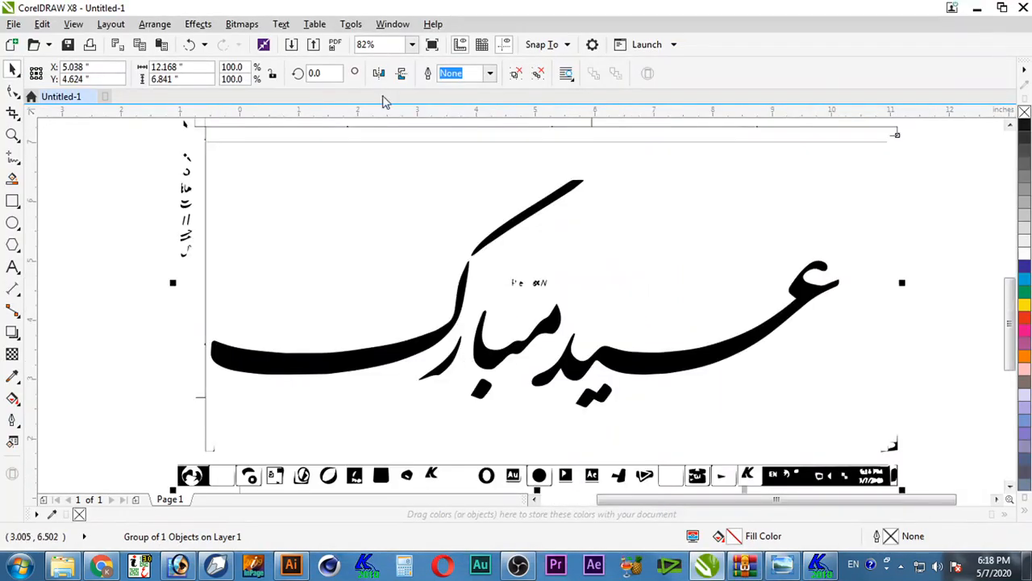
{"action": "left_click", "coordinate": [538, 74]}
{"action": "scroll", "coordinate": [658, 226], "scroll_direction": "down", "scroll_amount": 2}
- Select the عیدمبارک letter shapes and dots together and move them out of the trace, to the left of the page
{"action": "left_click", "coordinate": [700, 367]}
{"action": "left_click", "coordinate": [697, 280]}
{"action": "left_click", "coordinate": [630, 305], "text": "shift"}
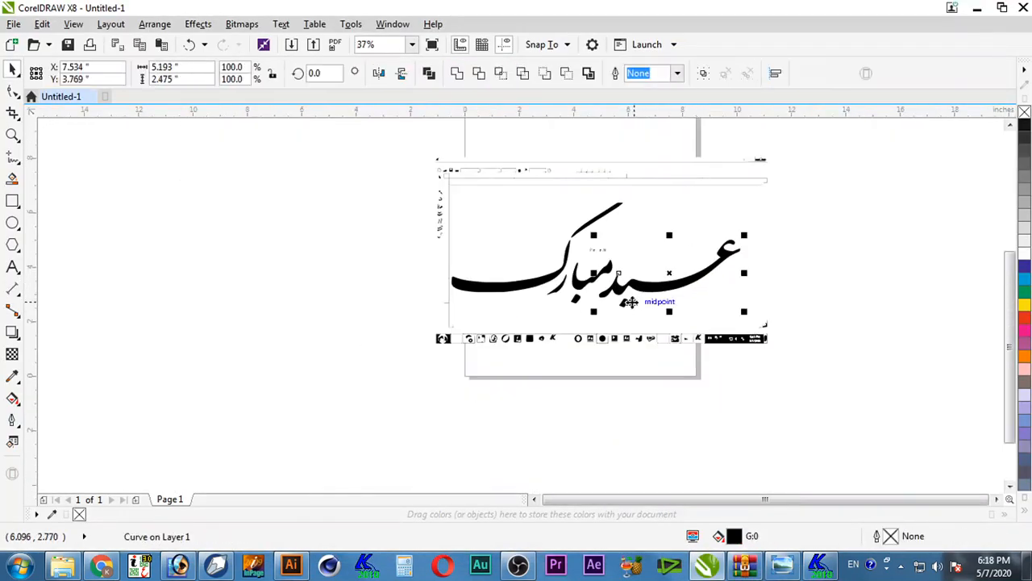
{"action": "left_click", "coordinate": [560, 286], "text": "shift"}
{"action": "left_click", "coordinate": [524, 287], "text": "shift"}
{"action": "left_click_drag", "start_coordinate": [636, 285], "coordinate": [178, 280]}
{"action": "left_click_drag", "start_coordinate": [392, 139], "coordinate": [850, 389]}
{"action": "key", "text": "Delete"}
{"action": "key", "text": "F4"}
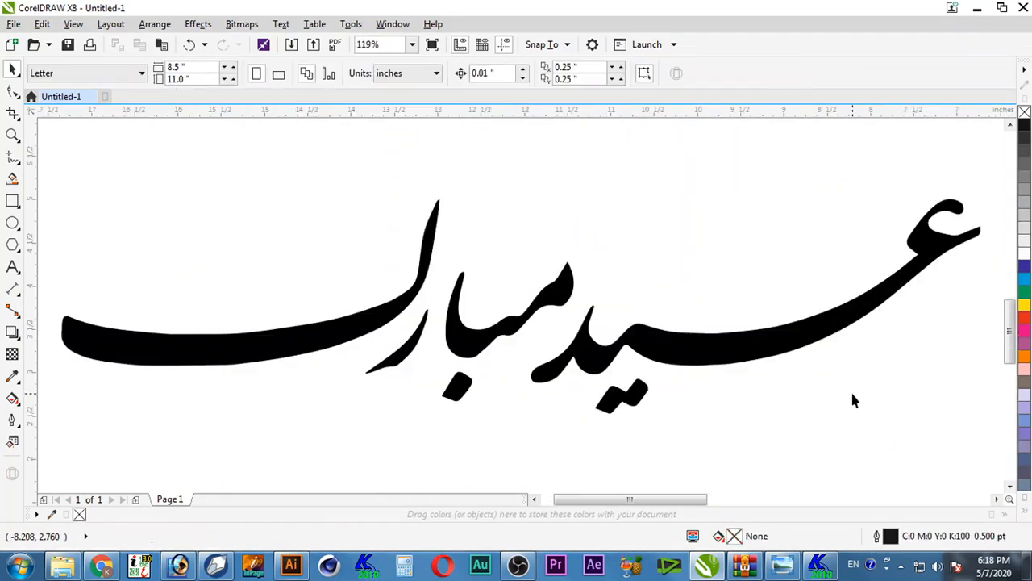
{"action": "scroll", "coordinate": [790, 355], "scroll_direction": "down", "scroll_amount": 2}
{"action": "key", "text": "ctrl+z"}
- Move the slanted kaf stroke onto the separated lettering and delete the remaining trace clutter around the page
{"action": "key", "text": "F4"}
{"action": "left_click", "coordinate": [797, 290]}
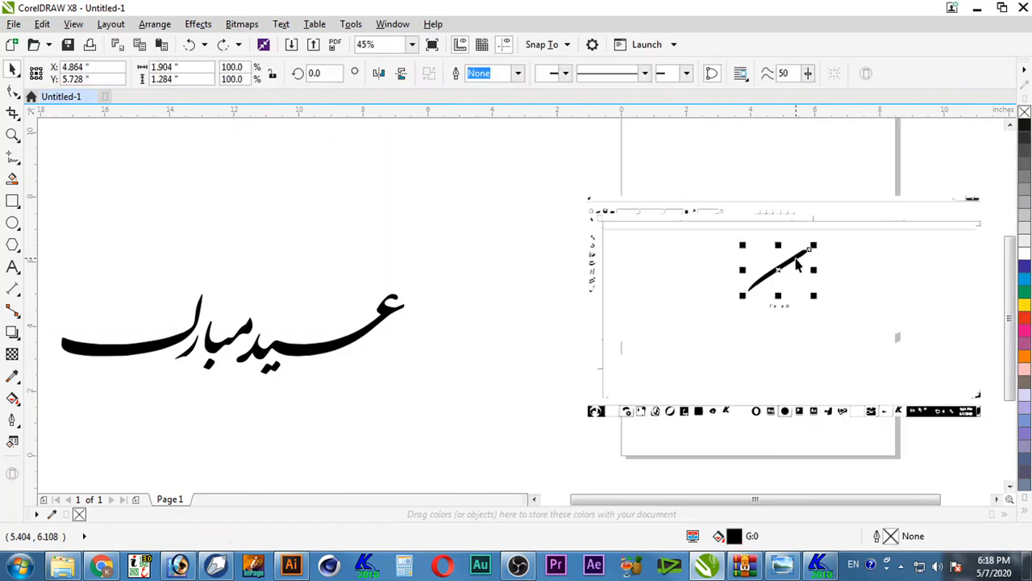
{"action": "left_click_drag", "start_coordinate": [489, 223], "coordinate": [897, 362]}
{"action": "key", "text": "Delete"}
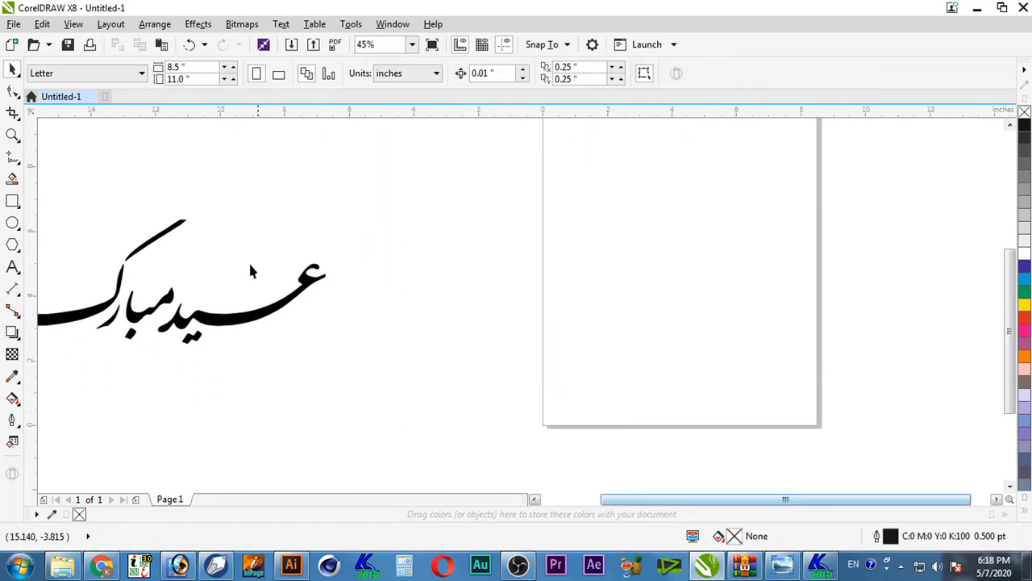
- Select the slanted kaf stroke together with the shape at its lower end and weld them
{"action": "key", "text": "F4"}
{"action": "scroll", "coordinate": [641, 191], "scroll_direction": "up", "scroll_amount": 2}
{"action": "left_click", "coordinate": [530, 223]}
{"action": "left_click", "coordinate": [530, 224]}
{"action": "mouse_move", "coordinate": [574, 192]}
{"action": "left_mouse_down"}
{"action": "mouse_move", "coordinate": [574, 228]}
{"action": "mouse_move", "coordinate": [273, 405]}
{"action": "mouse_move", "coordinate": [334, 385]}
{"action": "mouse_move", "coordinate": [341, 360]}
{"action": "mouse_move", "coordinate": [368, 371]}
{"action": "mouse_move", "coordinate": [464, 297]}
{"action": "mouse_move", "coordinate": [502, 242]}
{"action": "mouse_move", "coordinate": [525, 235]}
{"action": "left_mouse_up"}
{"action": "key", "text": "Escape"}
{"action": "left_click", "coordinate": [527, 234]}
{"action": "left_click", "coordinate": [252, 407], "text": "shift"}
{"action": "left_click", "coordinate": [456, 73]}
- Delete surplus nodes along the lower edge of the slanted kaf stroke with the Shape tool
{"action": "key", "text": "F10"}
{"action": "left_click_drag", "start_coordinate": [511, 260], "coordinate": [514, 264]}
{"action": "key", "text": "Delete"}
{"action": "left_click_drag", "start_coordinate": [302, 389], "coordinate": [304, 385]}
{"action": "key", "text": "Delete"}
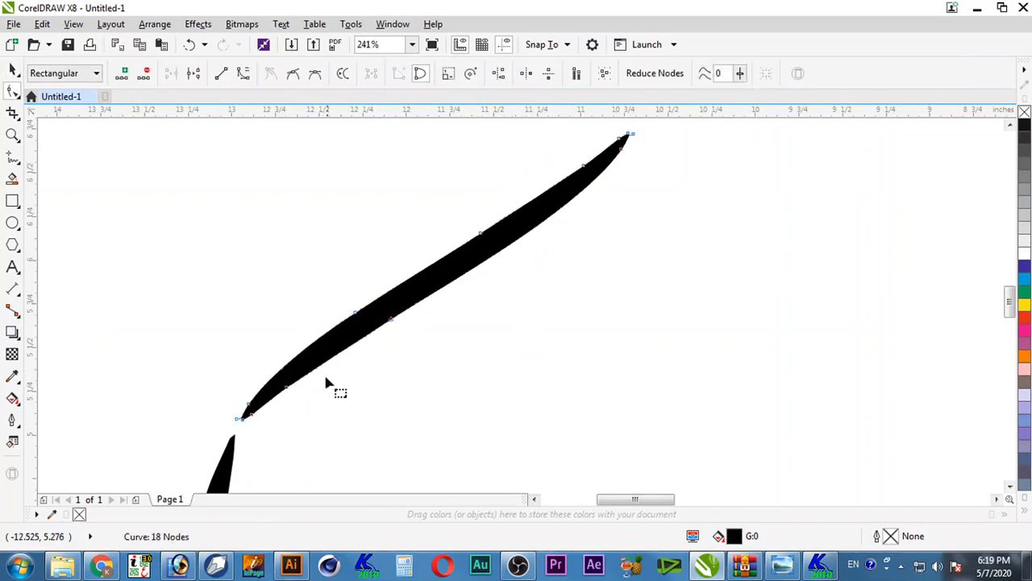
- Enlarge the slanted kaf stroke to about 142% and place it over the upright of the kaf
{"action": "key", "text": "space"}
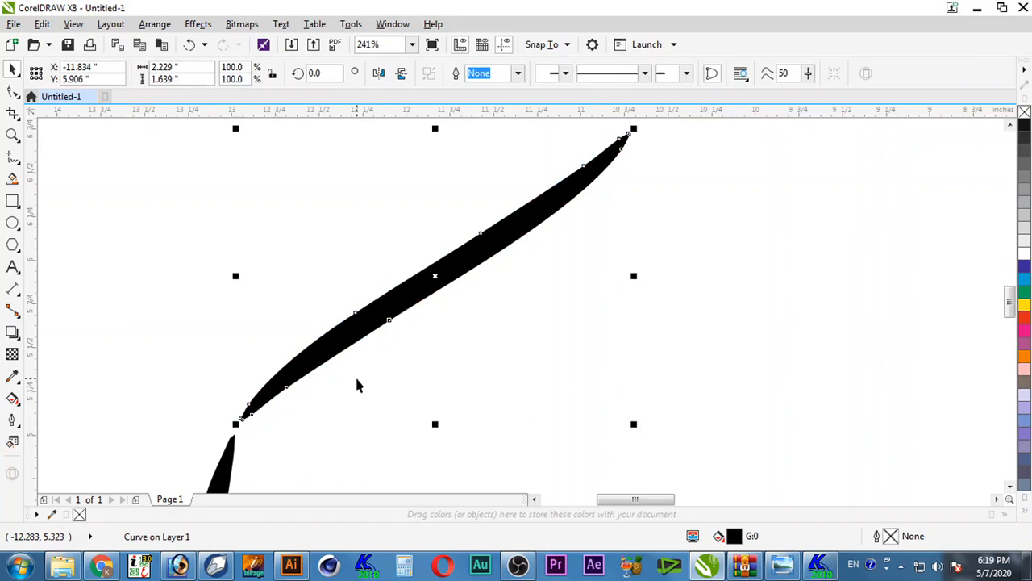
{"action": "left_click", "coordinate": [488, 347]}
{"action": "scroll", "coordinate": [607, 255], "scroll_direction": "down", "scroll_amount": 5}
{"action": "left_click_drag", "start_coordinate": [831, 220], "coordinate": [310, 459]}
{"action": "left_click_drag", "start_coordinate": [553, 205], "coordinate": [483, 238]}
{"action": "left_click", "coordinate": [655, 234]}
{"action": "left_click_drag", "start_coordinate": [560, 178], "coordinate": [611, 153]}
{"action": "left_click_drag", "start_coordinate": [495, 230], "coordinate": [525, 219]}
- Rotate the slanted kaf stroke to about 349.4° and reposition it just above the kaf's upright
{"action": "left_click", "coordinate": [525, 219]}
{"action": "left_click_drag", "start_coordinate": [627, 139], "coordinate": [656, 156]}
{"action": "left_click_drag", "start_coordinate": [584, 201], "coordinate": [569, 224]}
- Try lowering the slanted kaf stroke onto the kaf's upright, and undo the move
{"action": "left_click", "coordinate": [73, 23]}
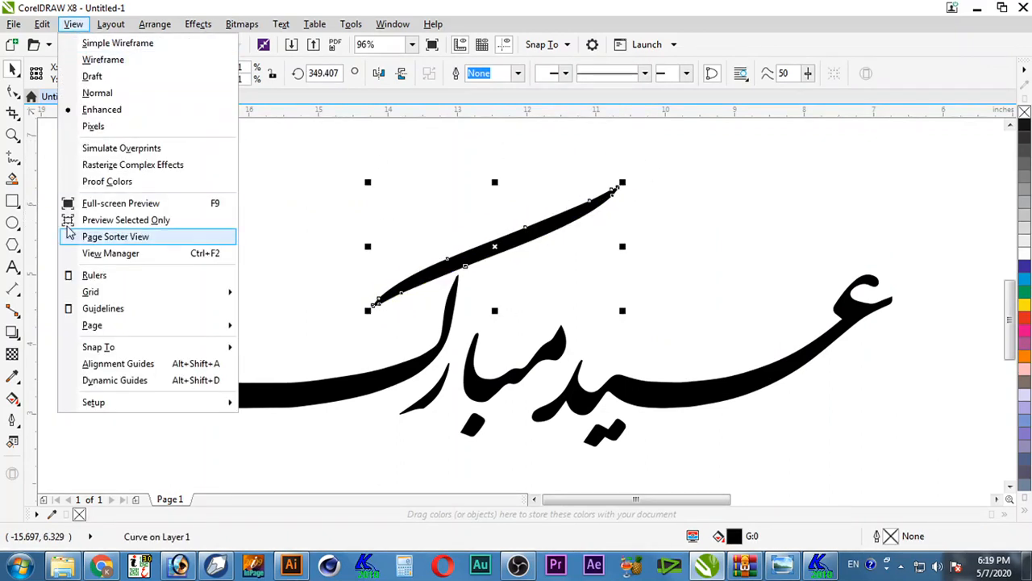
{"action": "mouse_move", "coordinate": [205, 330]}
{"action": "left_click", "coordinate": [291, 417]}
{"action": "left_click", "coordinate": [589, 311]}
{"action": "left_click_drag", "start_coordinate": [513, 241], "coordinate": [533, 271]}
{"action": "left_click", "coordinate": [601, 264]}
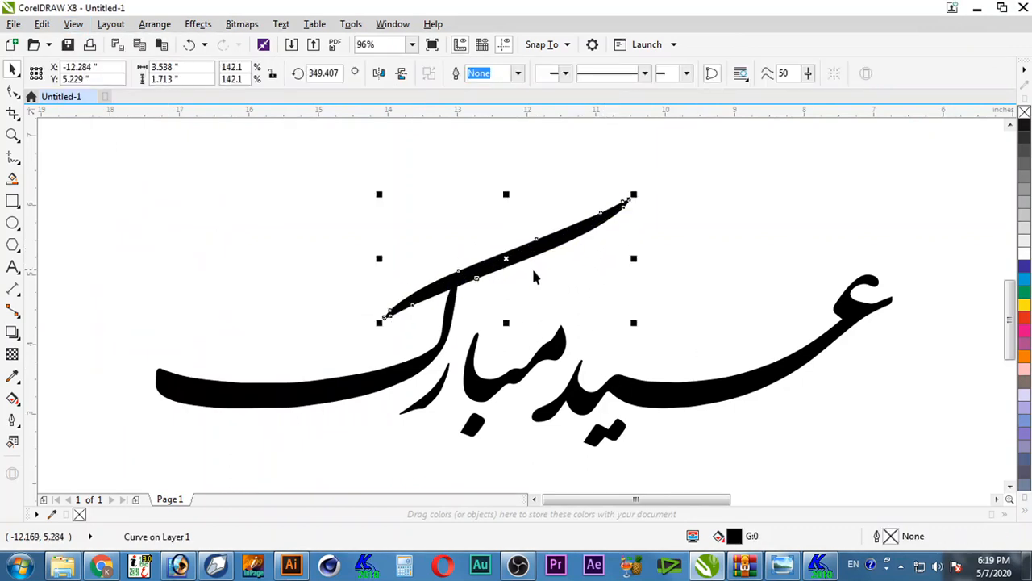
{"action": "key", "text": "ctrl+z"}
{"action": "key", "text": "ctrl+z"}
{"action": "left_click", "coordinate": [525, 279]}
{"action": "scroll", "coordinate": [535, 237], "scroll_direction": "down", "scroll_amount": 1}
- Select the dots below the ya and the dot below the ba and align them along their bottom edges
{"action": "key", "text": "F2"}
{"action": "left_click_drag", "start_coordinate": [272, 183], "coordinate": [752, 374]}
{"action": "left_click", "coordinate": [644, 412]}
{"action": "left_click", "coordinate": [690, 442]}
{"action": "left_click", "coordinate": [640, 419]}
{"action": "left_click", "coordinate": [500, 416], "text": "shift"}
{"action": "scroll", "coordinate": [505, 430], "scroll_direction": "up", "scroll_amount": 1}
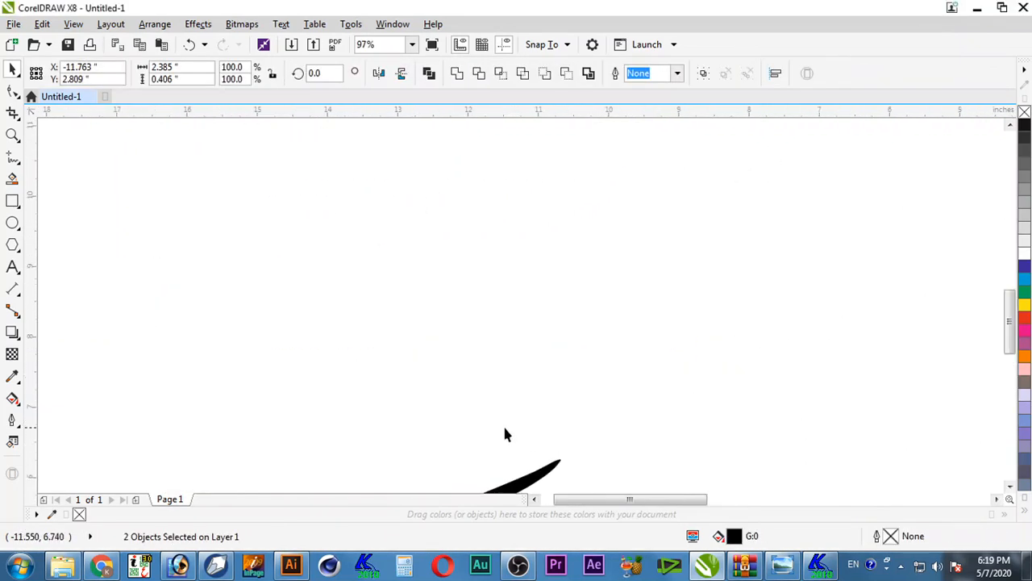
{"action": "key", "text": "n"}
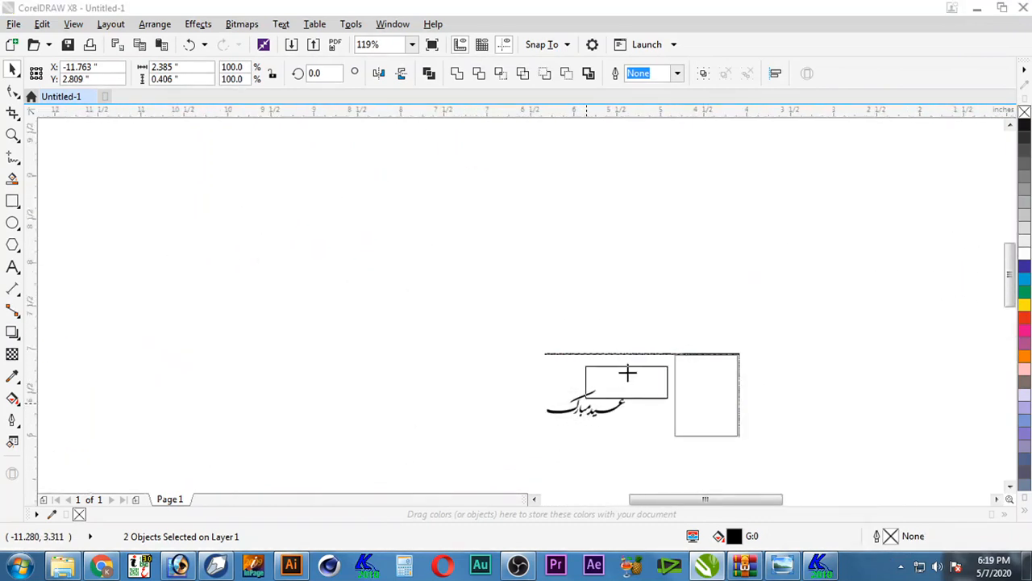
{"action": "left_click", "coordinate": [587, 406]}
{"action": "key", "text": "Escape"}
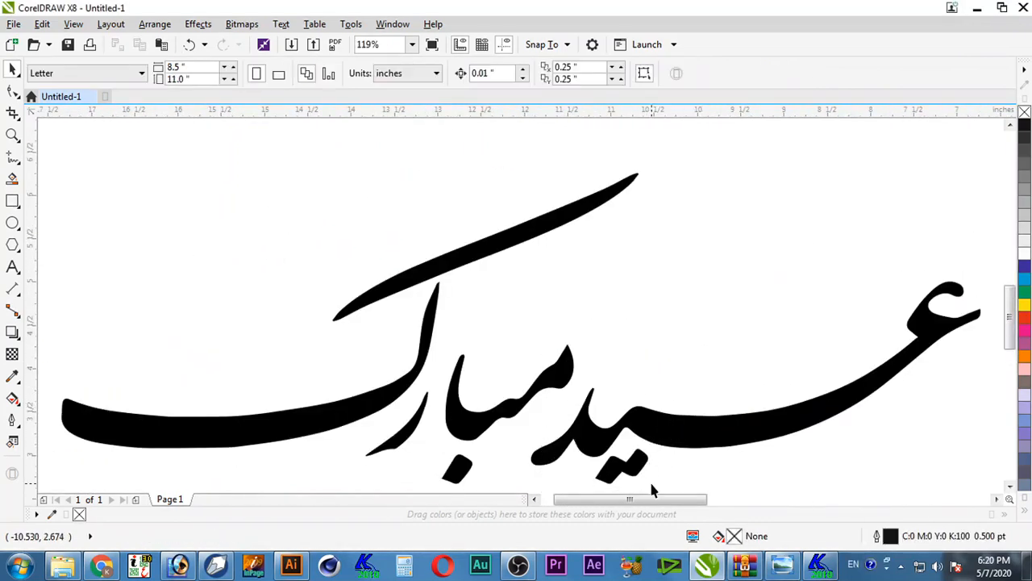
- Lengthen the alif of مبارک by moving its top nodes upward with the Shape tool
{"action": "double_click", "coordinate": [457, 378]}
{"action": "scroll", "coordinate": [451, 379], "scroll_direction": "up", "scroll_amount": 3}
{"action": "mouse_move", "coordinate": [560, 270]}
{"action": "left_mouse_down"}
{"action": "mouse_move", "coordinate": [519, 323]}
{"action": "mouse_move", "coordinate": [468, 333]}
{"action": "mouse_move", "coordinate": [527, 166]}
{"action": "mouse_move", "coordinate": [516, 166]}
{"action": "left_mouse_up"}
{"action": "scroll", "coordinate": [591, 259], "scroll_direction": "down", "scroll_amount": 4}
{"action": "key", "text": "space"}
{"action": "key", "text": "Escape"}
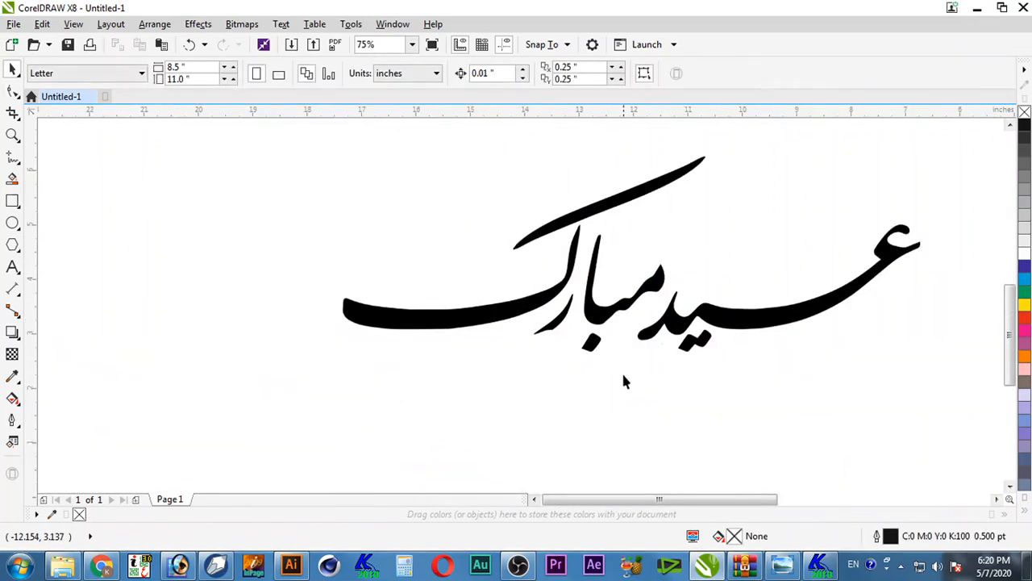
- Fine-tune the nodes of the small ra stroke below the kaf with the Shape tool
{"action": "scroll", "coordinate": [547, 355], "scroll_direction": "up", "scroll_amount": 4}
{"action": "double_click", "coordinate": [526, 395]}
{"action": "mouse_move", "coordinate": [525, 391]}
{"action": "left_mouse_down"}
{"action": "mouse_move", "coordinate": [514, 385]}
{"action": "mouse_move", "coordinate": [532, 393]}
{"action": "left_mouse_up"}
{"action": "left_click_drag", "start_coordinate": [574, 338], "coordinate": [576, 340]}
{"action": "key", "text": "space"}
{"action": "scroll", "coordinate": [642, 369], "scroll_direction": "down", "scroll_amount": 2}
{"action": "key", "text": "Escape"}
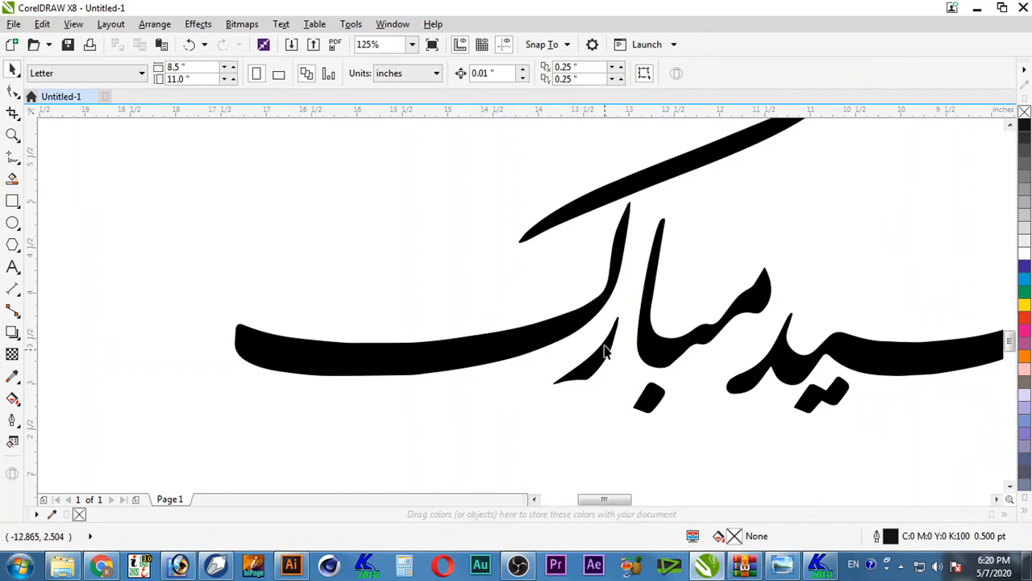
{"action": "scroll", "coordinate": [619, 399], "scroll_direction": "up", "scroll_amount": 3}
{"action": "double_click", "coordinate": [597, 362]}
{"action": "key", "text": "space"}
{"action": "key", "text": "Escape"}
{"action": "scroll", "coordinate": [613, 355], "scroll_direction": "down", "scroll_amount": 5}
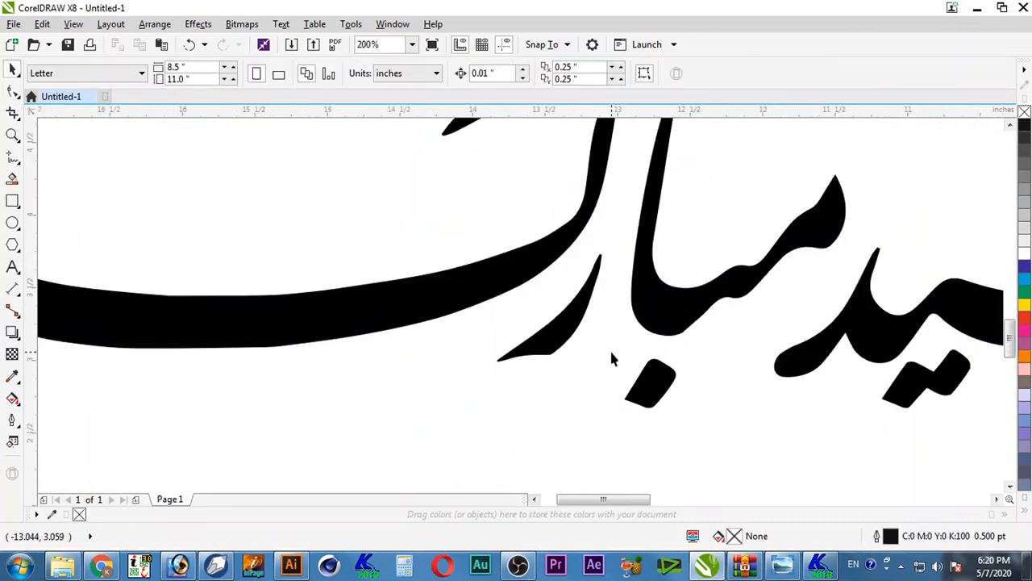
- Group all the lettering and save the drawing as eid mubarik in the eid folder on the Desktop
{"action": "left_click_drag", "start_coordinate": [817, 303], "coordinate": [282, 444]}
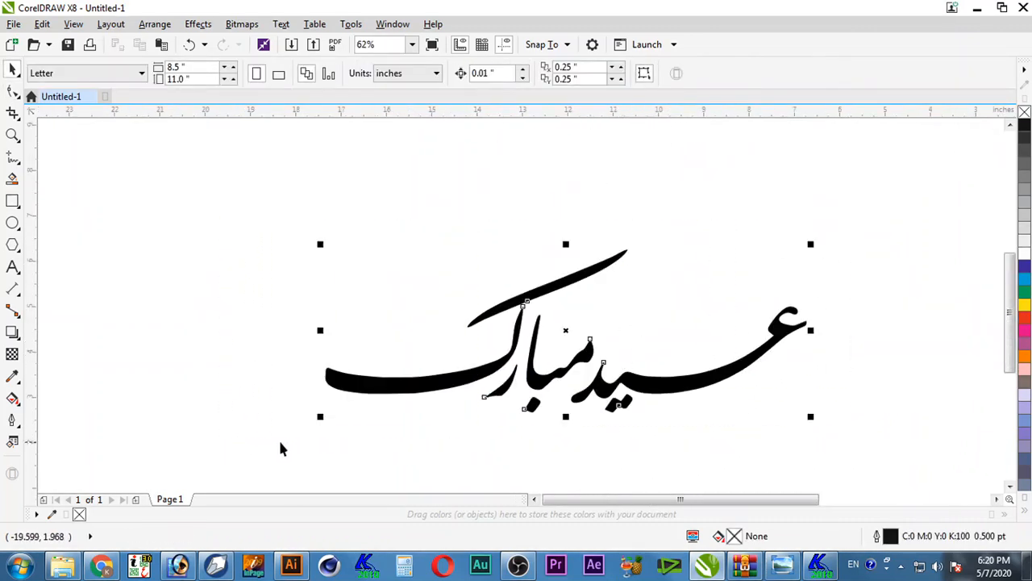
{"action": "key", "text": "ctrl+g"}
{"action": "left_click", "coordinate": [68, 46]}
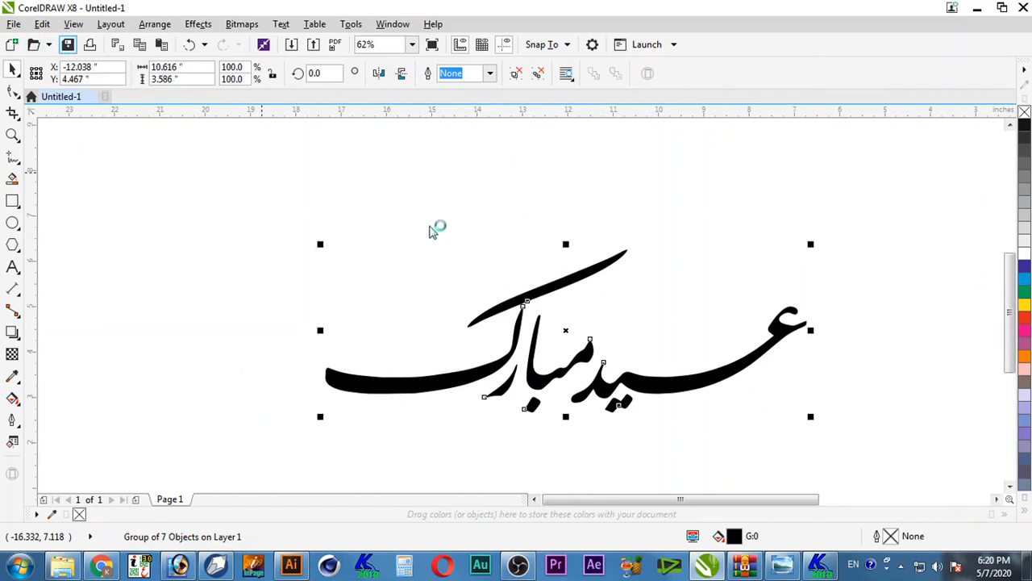
{"action": "left_click", "coordinate": [60, 108]}
{"action": "double_click", "coordinate": [203, 158]}
{"action": "double_click", "coordinate": [192, 100]}
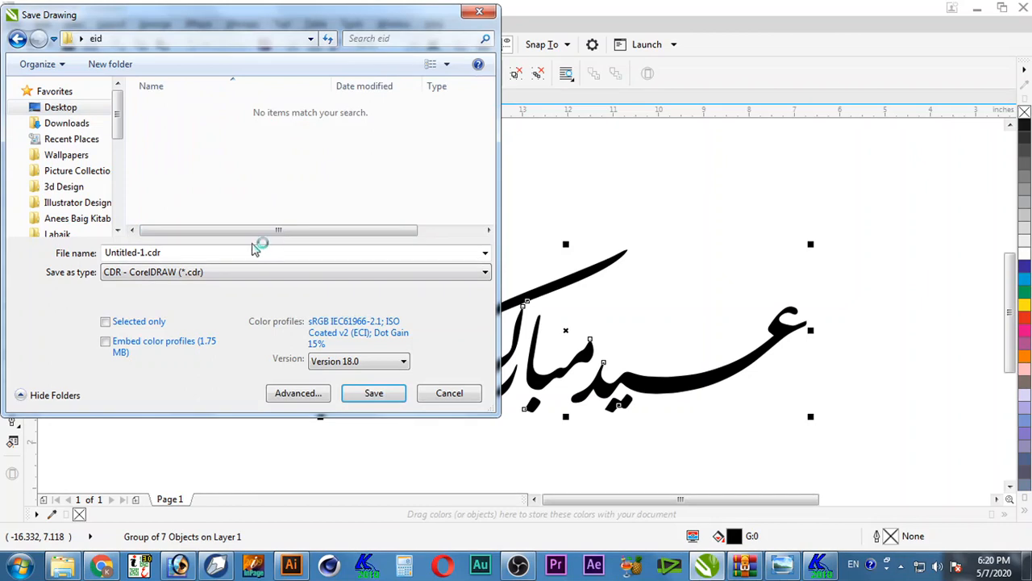
{"action": "type", "text": "eid muba"}
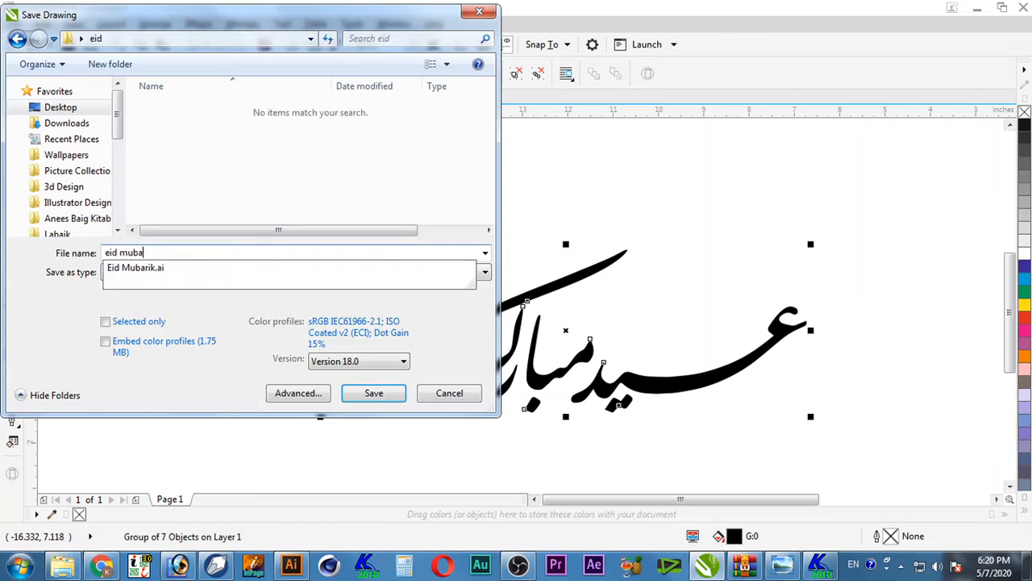
{"action": "key", "text": "Return"}
{"action": "left_click", "coordinate": [869, 296]}
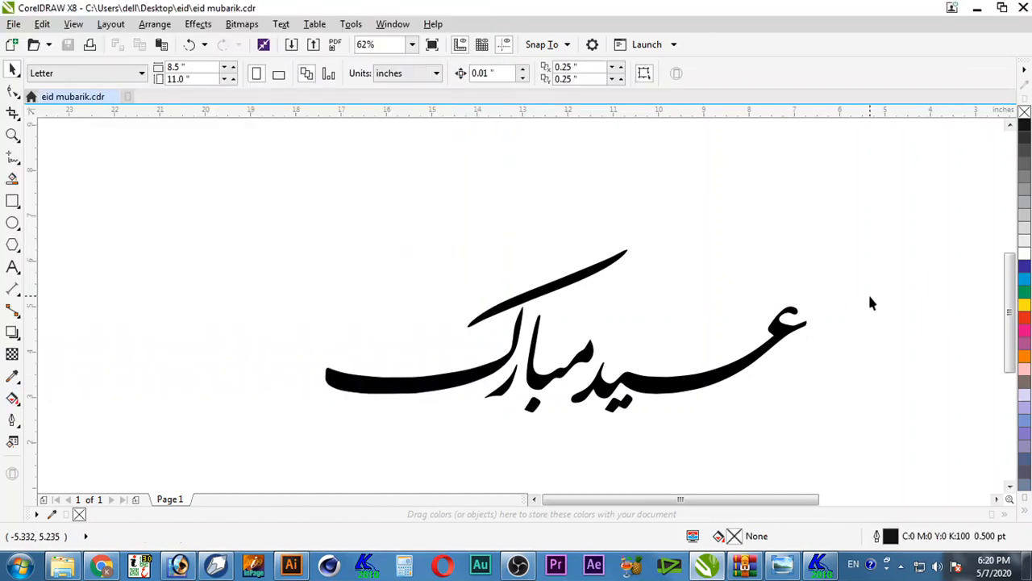
- Try a rectangle around the عیدمبارک lettering, and undo it
{"action": "key", "text": "F4"}
{"action": "scroll", "coordinate": [801, 294], "scroll_direction": "down", "scroll_amount": 3}
{"action": "left_click_drag", "start_coordinate": [685, 342], "coordinate": [865, 207]}
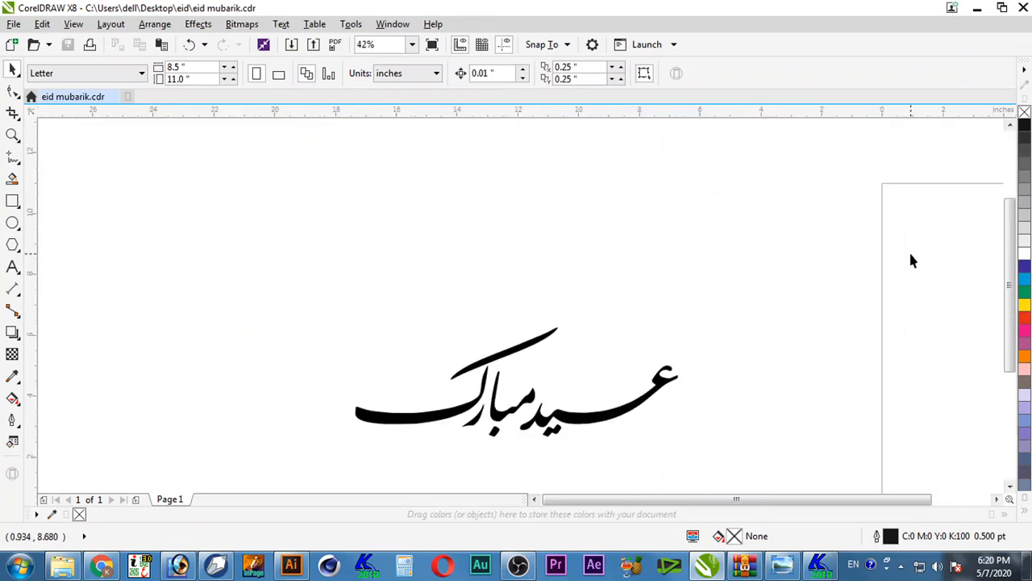
{"action": "key", "text": "F6"}
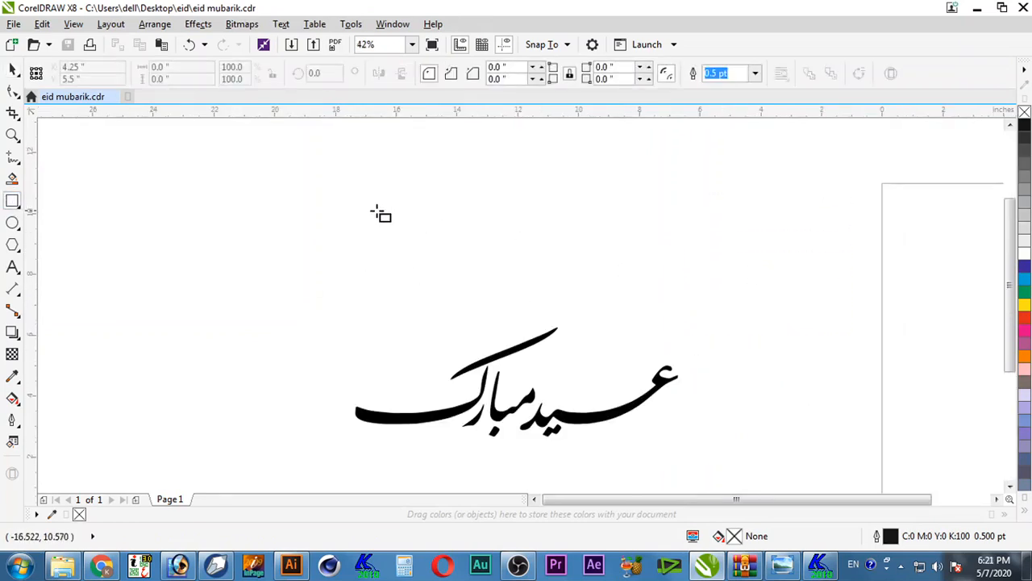
{"action": "left_click_drag", "start_coordinate": [340, 207], "coordinate": [700, 445]}
{"action": "key", "text": "ctrl+z"}
- Draw a straight-segment Freehand line from the ain through the ya to the dal, inside the black strokes of عید
{"action": "key", "text": "z"}
{"action": "left_click_drag", "start_coordinate": [751, 230], "coordinate": [304, 409]}
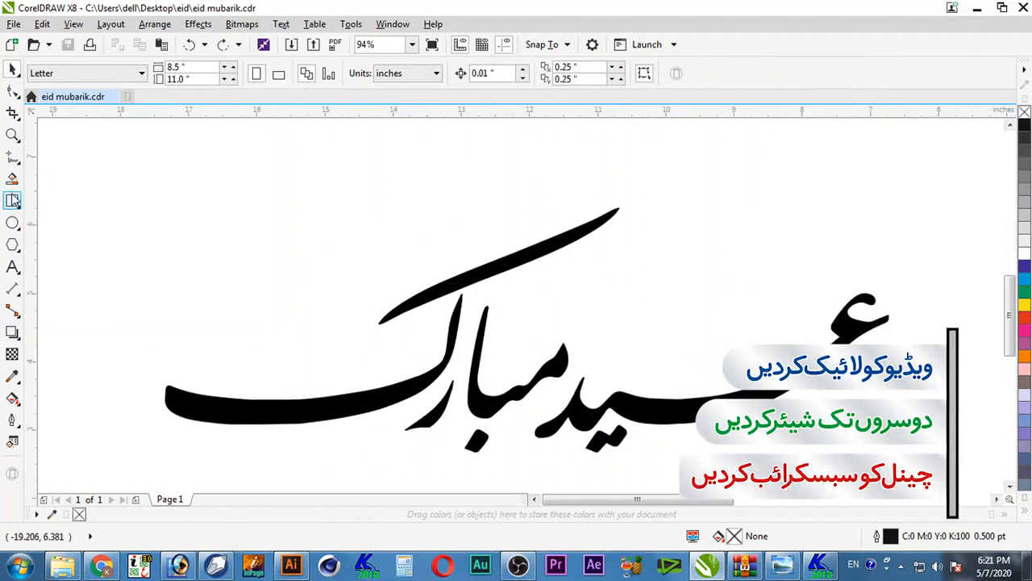
{"action": "left_click", "coordinate": [12, 156]}
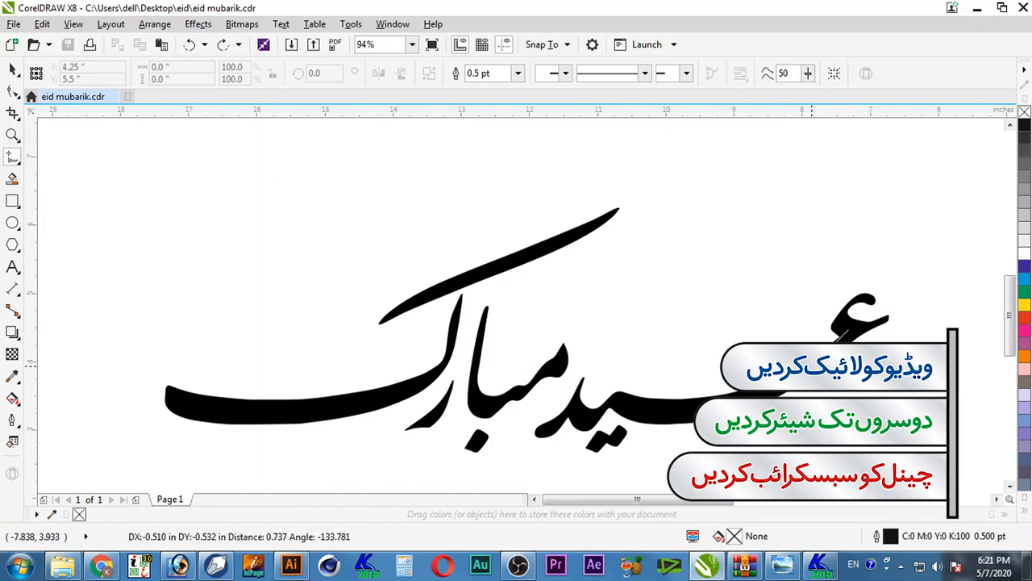
{"action": "left_click", "coordinate": [812, 367]}
{"action": "left_click", "coordinate": [644, 410]}
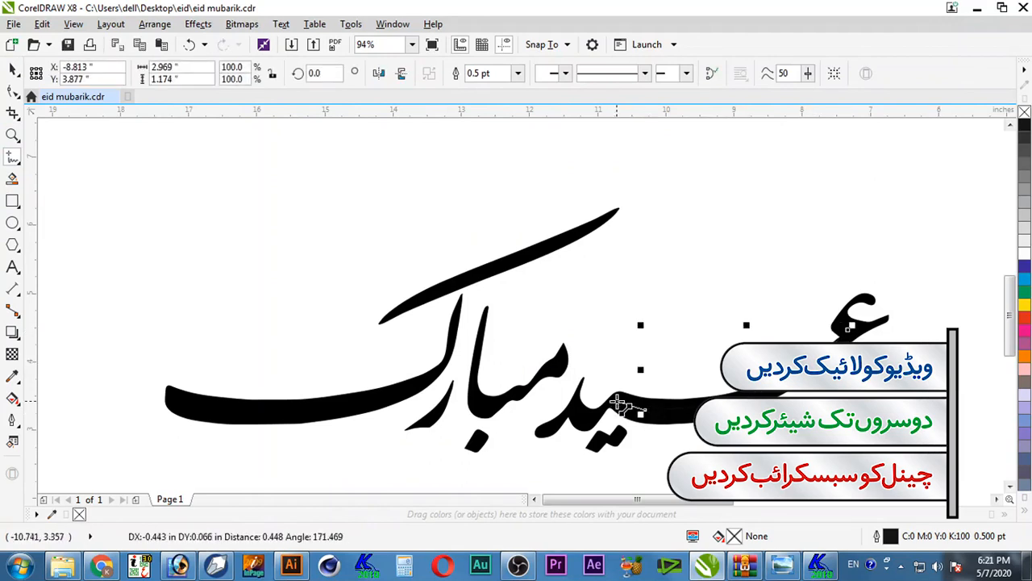
{"action": "double_click", "coordinate": [586, 422]}
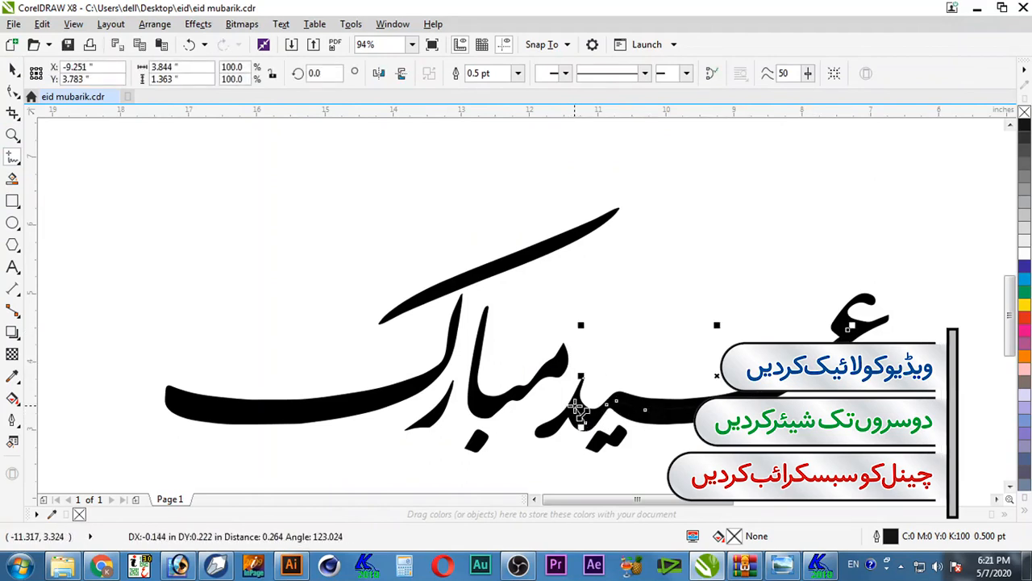
{"action": "double_click", "coordinate": [575, 401]}
{"action": "left_click", "coordinate": [598, 413]}
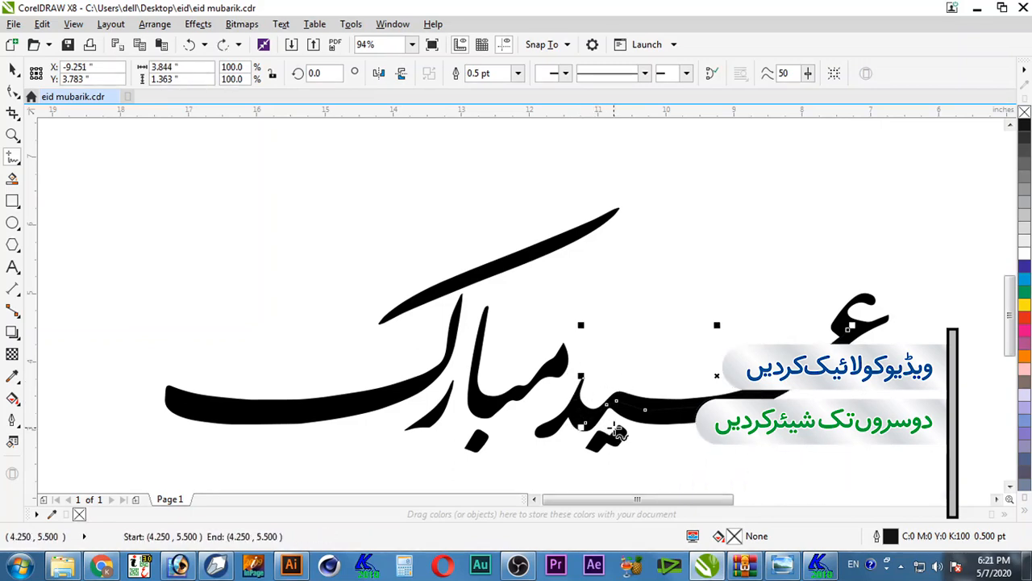
{"action": "double_click", "coordinate": [582, 398]}
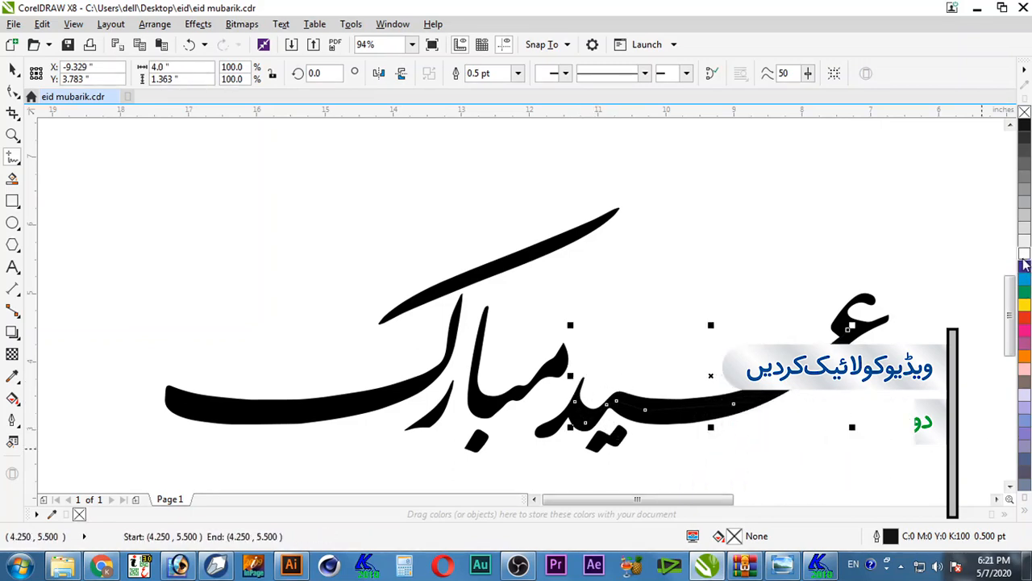
- Give the line a white outline, close it over the top of عید back at the ain, and fill it red
{"action": "left_click", "coordinate": [576, 400]}
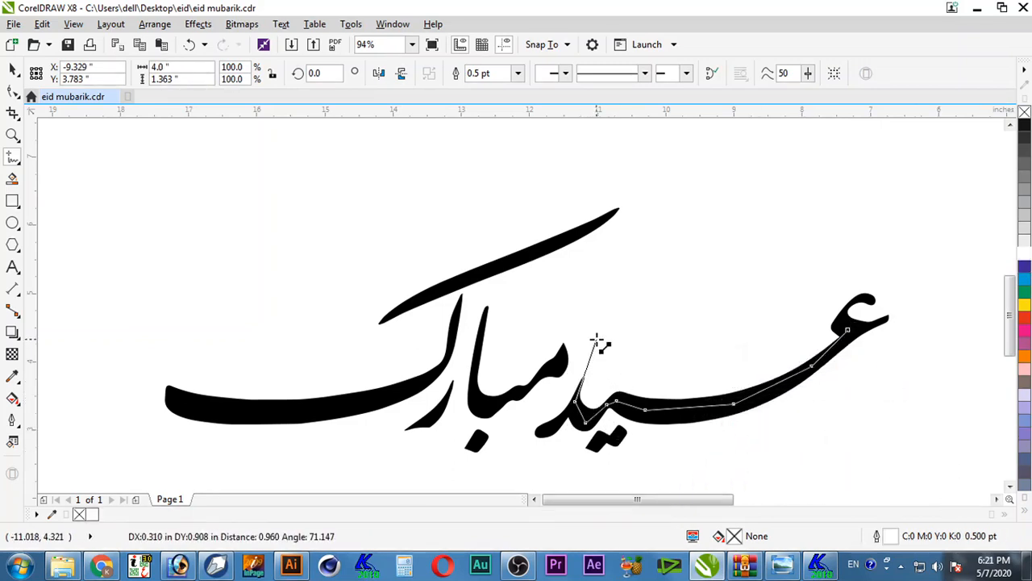
{"action": "double_click", "coordinate": [615, 284]}
{"action": "left_click", "coordinate": [616, 283]}
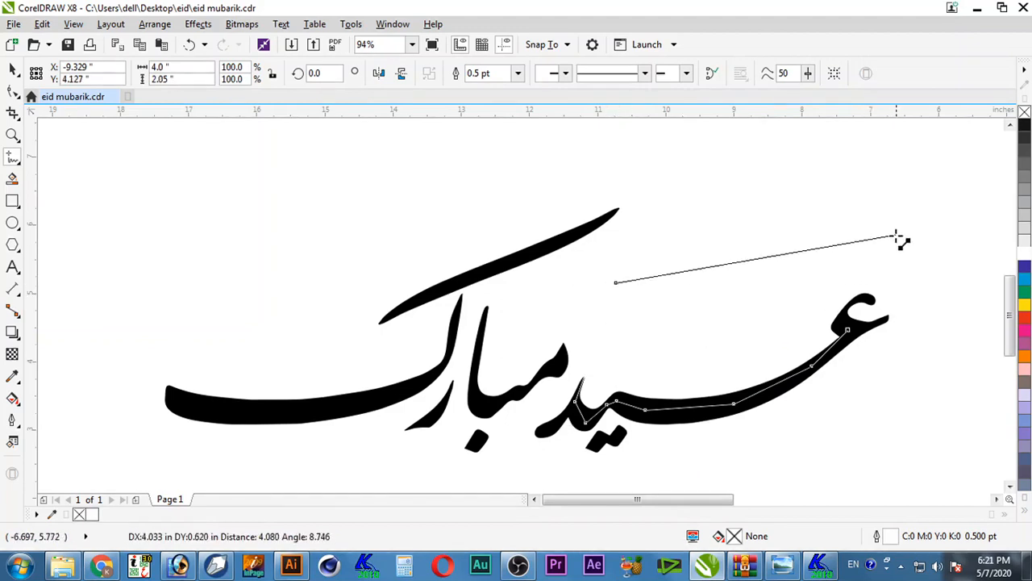
{"action": "left_click", "coordinate": [893, 228]}
{"action": "left_click", "coordinate": [873, 300]}
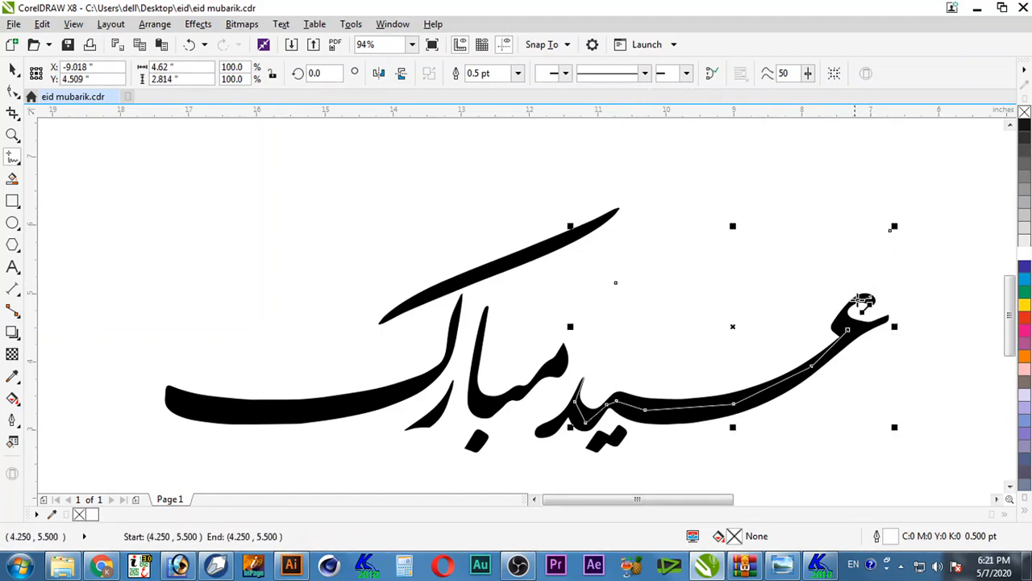
{"action": "double_click", "coordinate": [845, 307]}
{"action": "double_click", "coordinate": [840, 323]}
{"action": "left_click", "coordinate": [848, 330]}
{"action": "key", "text": "space"}
{"action": "left_click", "coordinate": [1025, 323]}
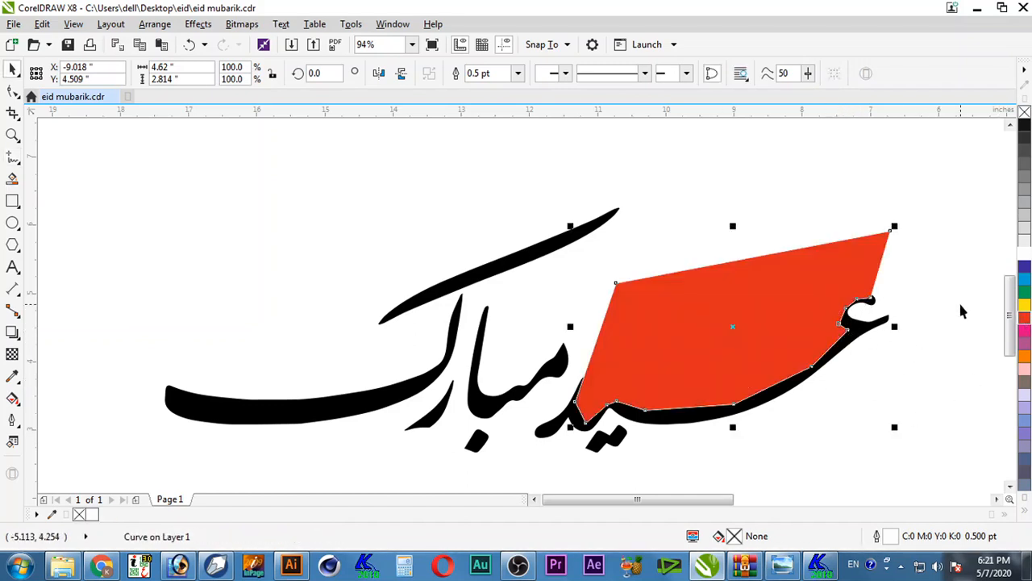
- Delete the two upper corner nodes of the red shape and send it behind the lettering
{"action": "left_click", "coordinate": [13, 93]}
{"action": "left_click_drag", "start_coordinate": [706, 268], "coordinate": [588, 295]}
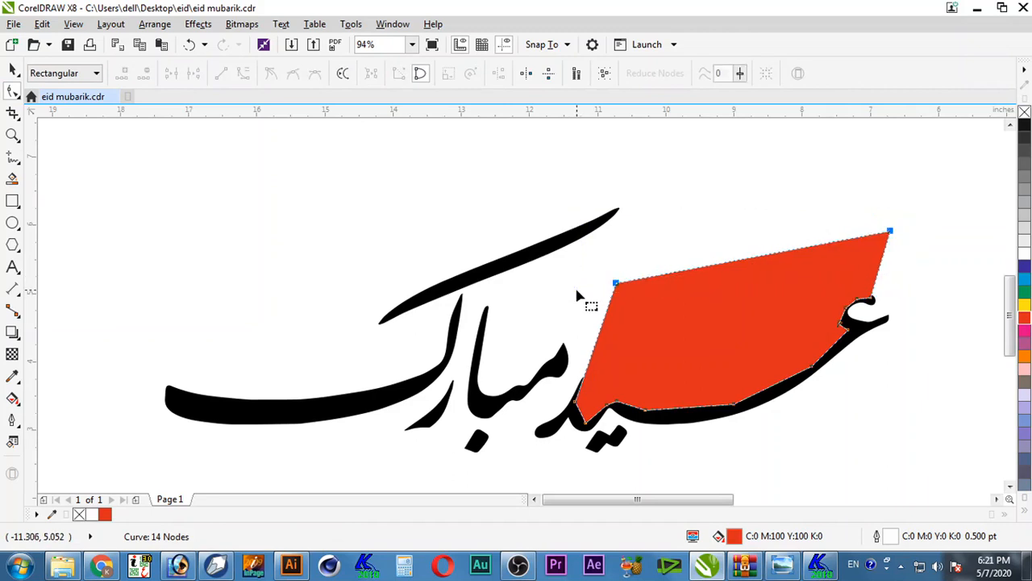
{"action": "key", "text": "Delete"}
{"action": "key", "text": "space"}
{"action": "left_click", "coordinate": [976, 319]}
{"action": "left_click", "coordinate": [677, 338]}
{"action": "key", "text": "shift+Page_Down"}
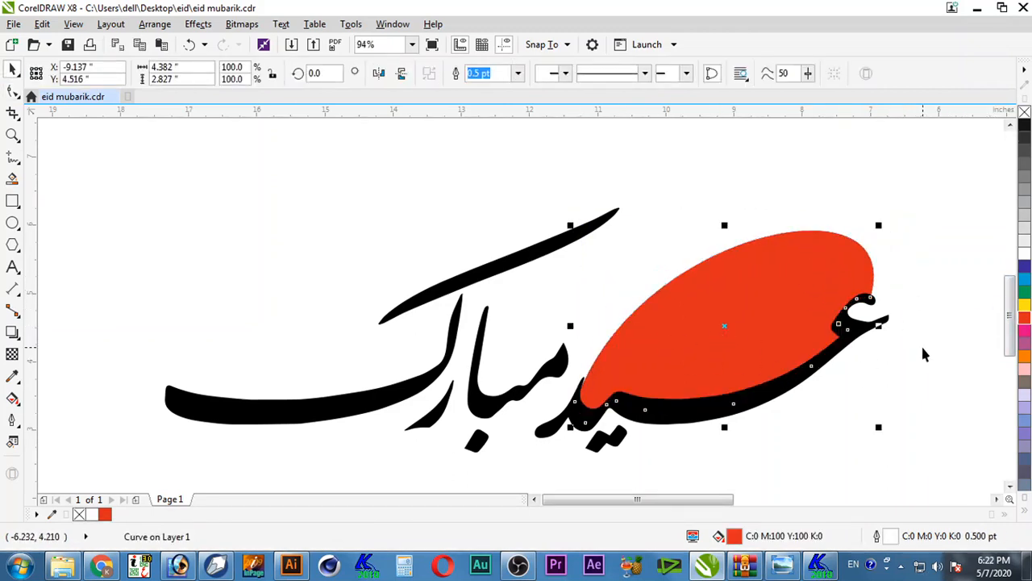
- Reshape the curve of the red shape beside the dal so that it meets the dal's upper tip
{"action": "left_click", "coordinate": [912, 200]}
{"action": "left_click_drag", "start_coordinate": [508, 332], "coordinate": [575, 408]}
{"action": "scroll", "coordinate": [622, 357], "scroll_direction": "up", "scroll_amount": 3}
{"action": "left_click", "coordinate": [597, 299]}
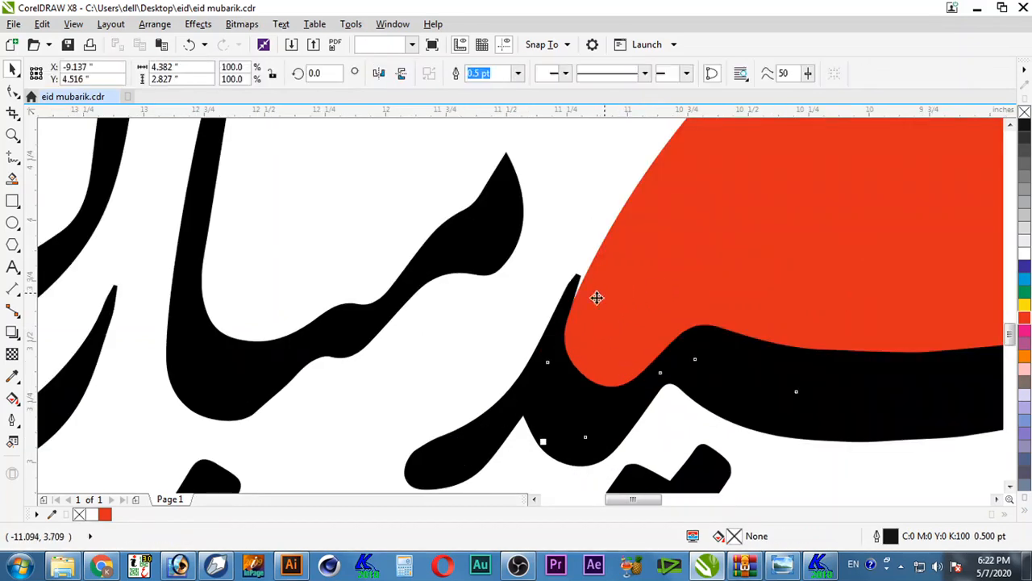
{"action": "left_click", "coordinate": [12, 92]}
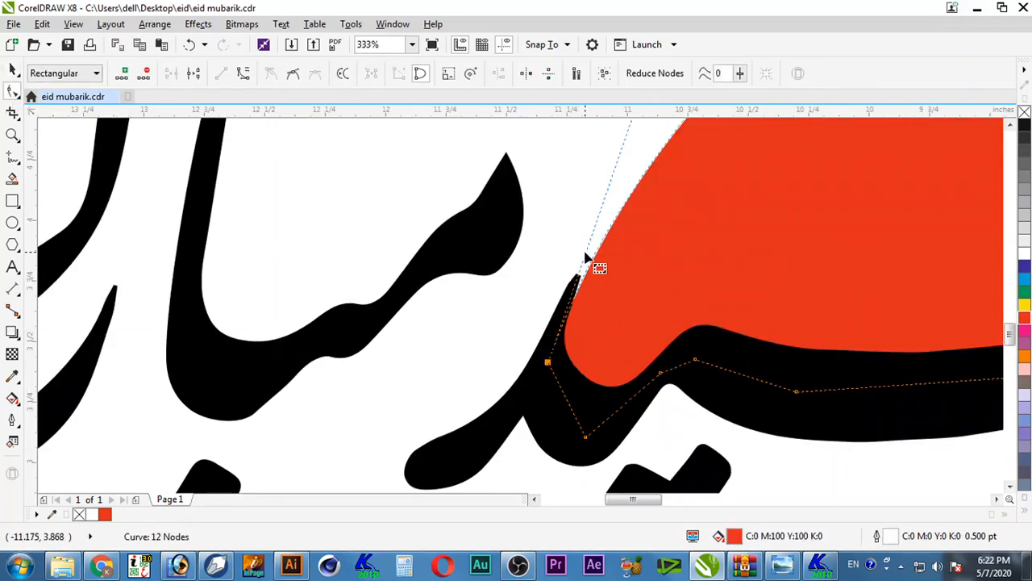
{"action": "left_click", "coordinate": [585, 259]}
{"action": "left_click", "coordinate": [548, 362]}
{"action": "scroll", "coordinate": [603, 213], "scroll_direction": "down", "scroll_amount": 3}
{"action": "left_click_drag", "start_coordinate": [658, 177], "coordinate": [639, 179]}
{"action": "key", "text": "space"}
{"action": "left_click", "coordinate": [661, 176]}
- Try an ellipse over the letters between the alif and meem of مبارک, and undo it
{"action": "scroll", "coordinate": [730, 216], "scroll_direction": "down", "scroll_amount": 2}
{"action": "key", "text": "F2"}
{"action": "left_click_drag", "start_coordinate": [827, 176], "coordinate": [696, 317]}
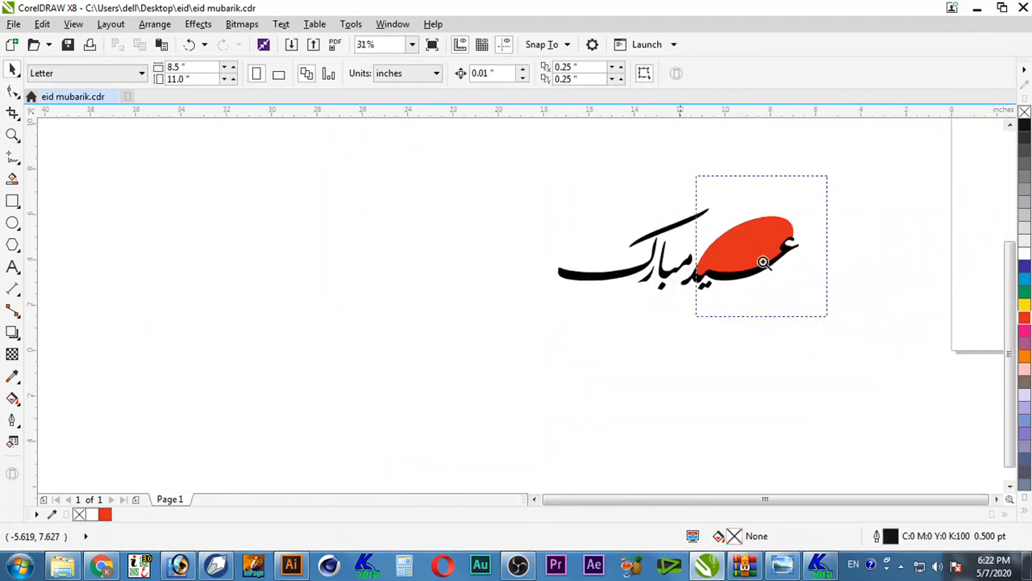
{"action": "scroll", "coordinate": [763, 262], "scroll_direction": "up", "scroll_amount": 2}
{"action": "left_click_drag", "start_coordinate": [862, 150], "coordinate": [309, 400]}
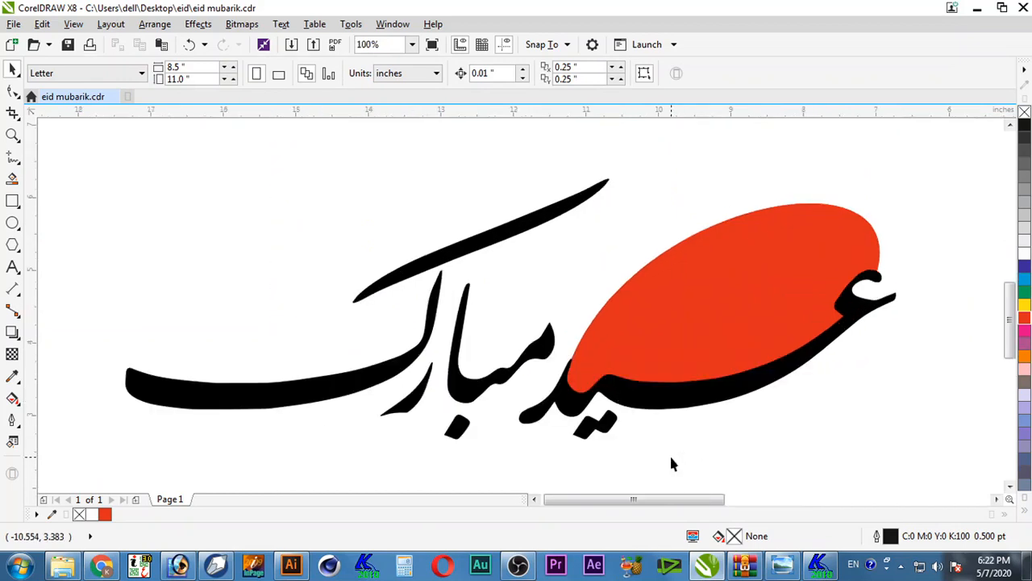
{"action": "key", "text": "F7"}
{"action": "left_click_drag", "start_coordinate": [548, 280], "coordinate": [465, 399]}
- Draw a closed freehand outline along the letters from the meem to the alif of مبارک and back across the top
{"action": "left_click", "coordinate": [11, 159]}
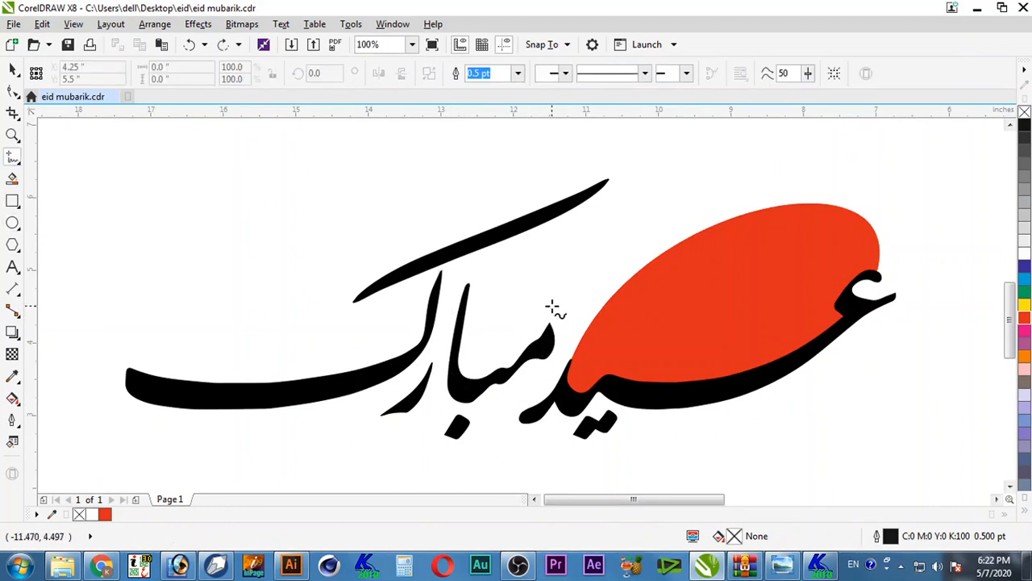
{"action": "left_click", "coordinate": [552, 307]}
{"action": "double_click", "coordinate": [509, 377]}
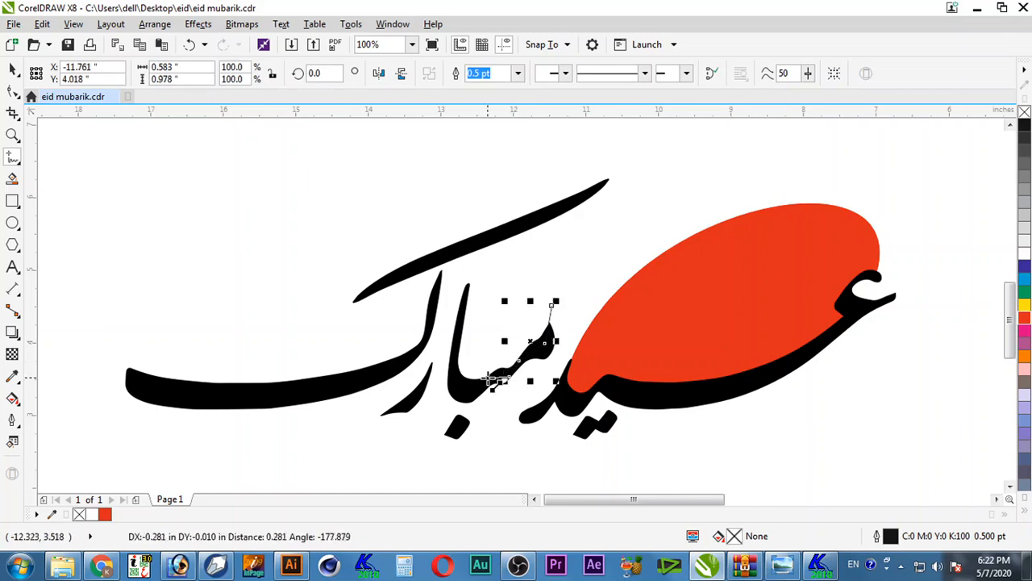
{"action": "double_click", "coordinate": [488, 379]}
{"action": "double_click", "coordinate": [471, 389]}
{"action": "double_click", "coordinate": [453, 376]}
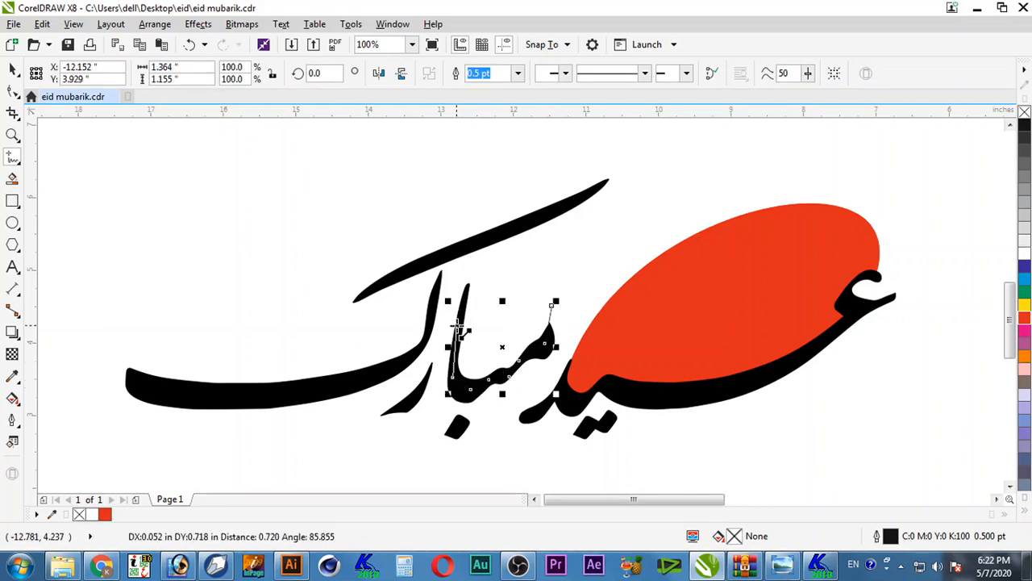
{"action": "double_click", "coordinate": [477, 289]}
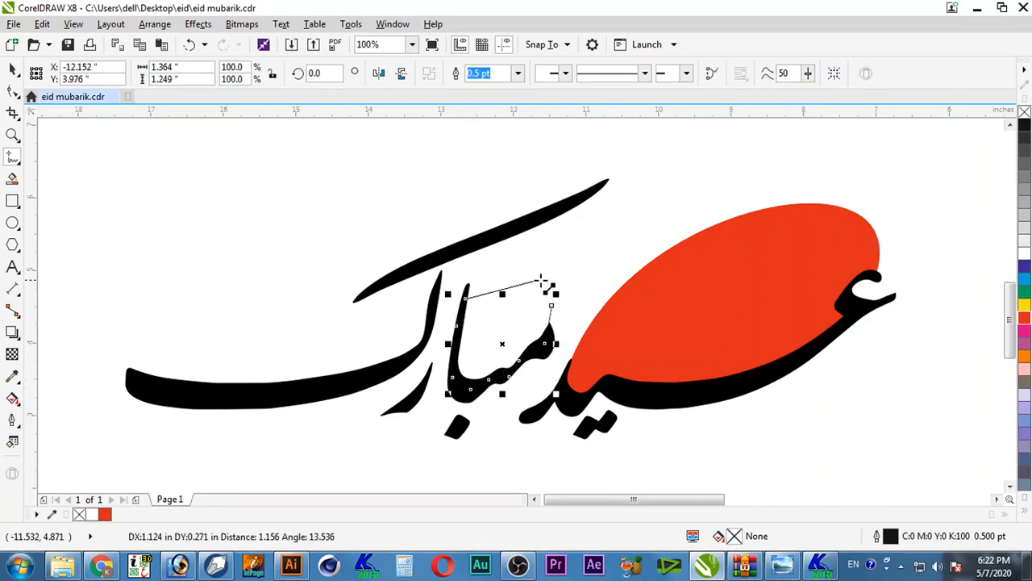
{"action": "double_click", "coordinate": [552, 305]}
- Delete the outline's upper corner node to round its top, fill it green without an outline, and place it behind the lettering
{"action": "key", "text": "F10"}
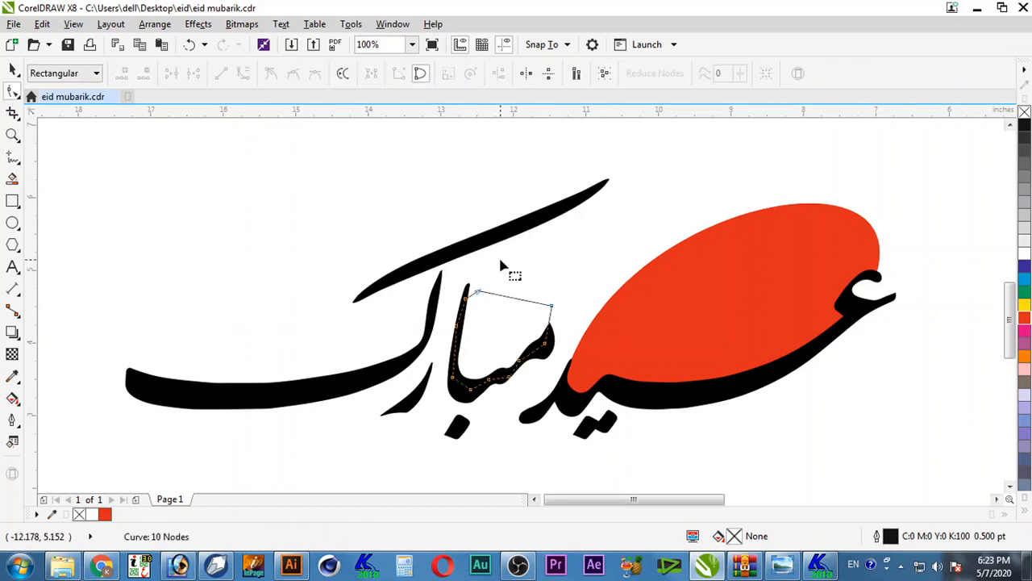
{"action": "left_click", "coordinate": [552, 306]}
{"action": "key", "text": "Delete"}
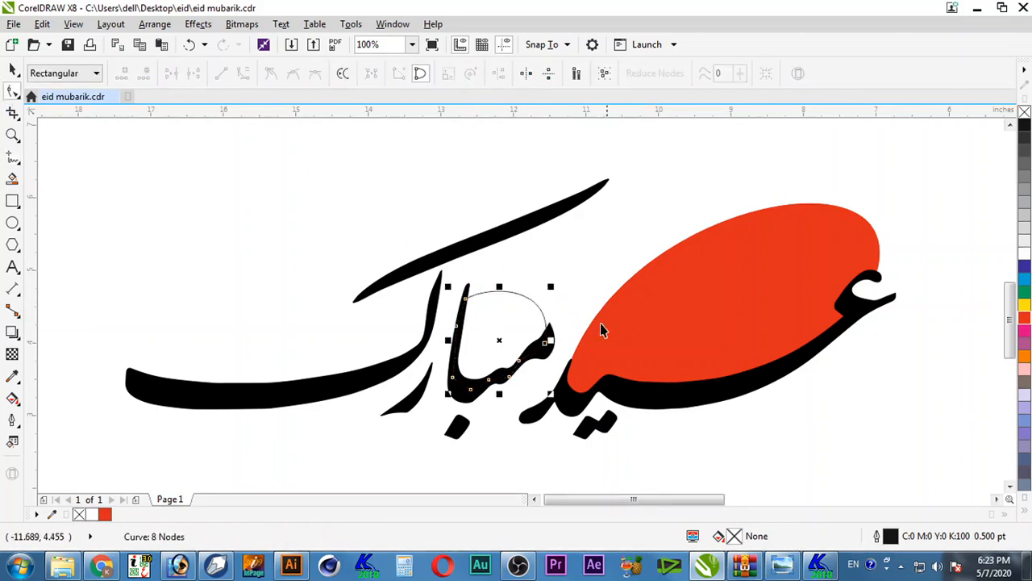
{"action": "key", "text": "space"}
{"action": "left_click", "coordinate": [1025, 292]}
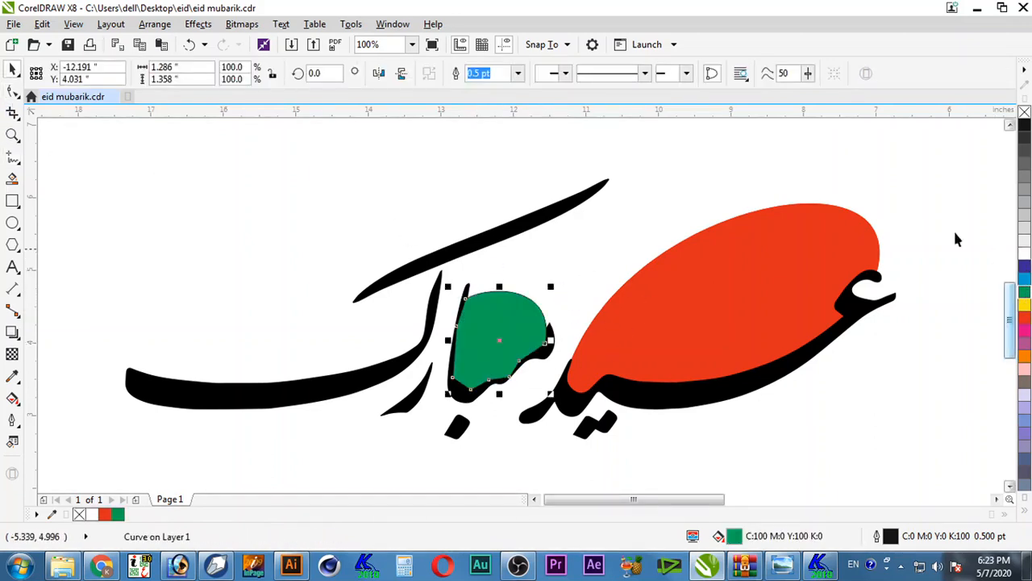
{"action": "right_click", "coordinate": [1025, 113]}
{"action": "left_click", "coordinate": [568, 239]}
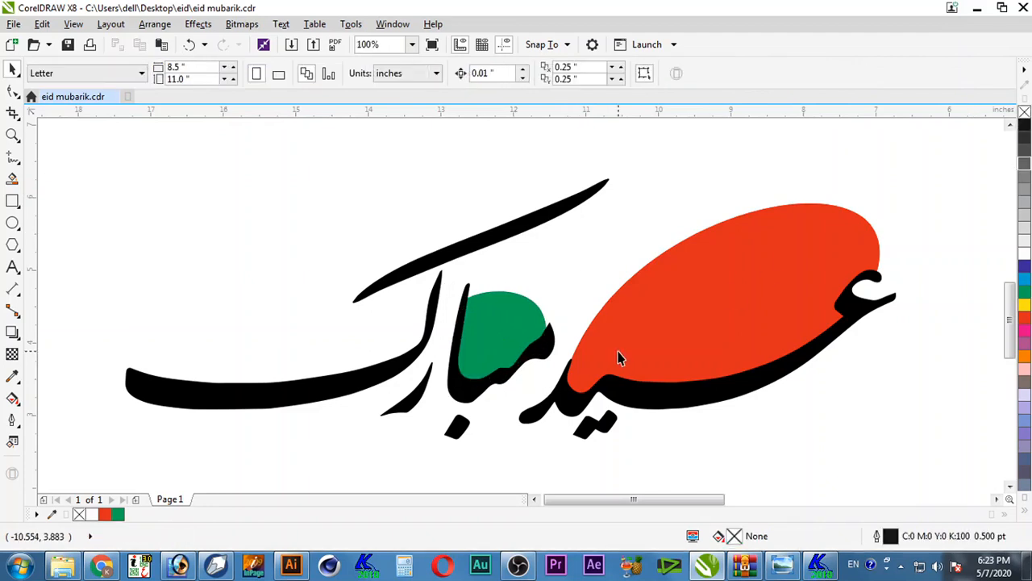
- Delete the green shape's node near the alif's tip and raise the curve of its top edge
{"action": "left_click", "coordinate": [512, 322]}
{"action": "scroll", "coordinate": [500, 395], "scroll_direction": "up", "scroll_amount": 2}
{"action": "key", "text": "F10"}
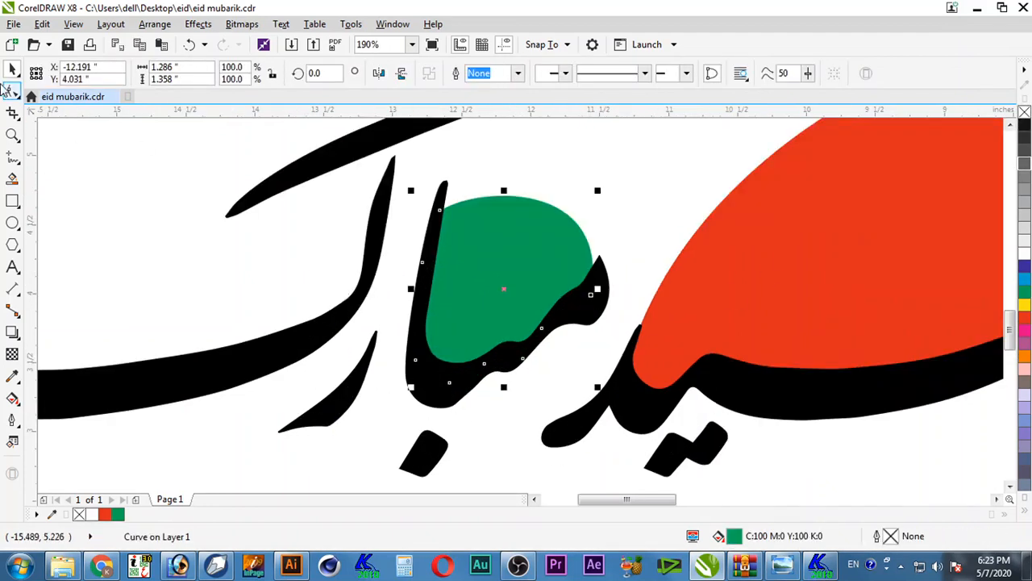
{"action": "left_click_drag", "start_coordinate": [445, 209], "coordinate": [453, 161]}
{"action": "key", "text": "Delete"}
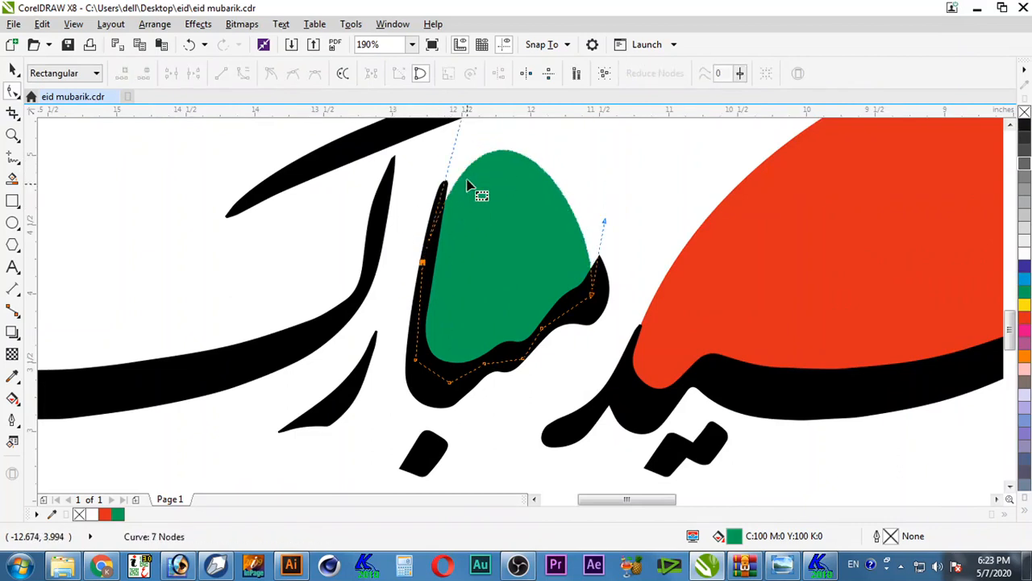
- Adjust the green shape's curve beside the meem so that its top becomes rounder and fuller
{"action": "scroll", "coordinate": [544, 217], "scroll_direction": "down", "scroll_amount": 3}
{"action": "left_click_drag", "start_coordinate": [514, 121], "coordinate": [505, 148]}
{"action": "key", "text": "space"}
{"action": "left_click", "coordinate": [629, 195]}
{"action": "double_click", "coordinate": [537, 269]}
{"action": "left_click", "coordinate": [572, 300]}
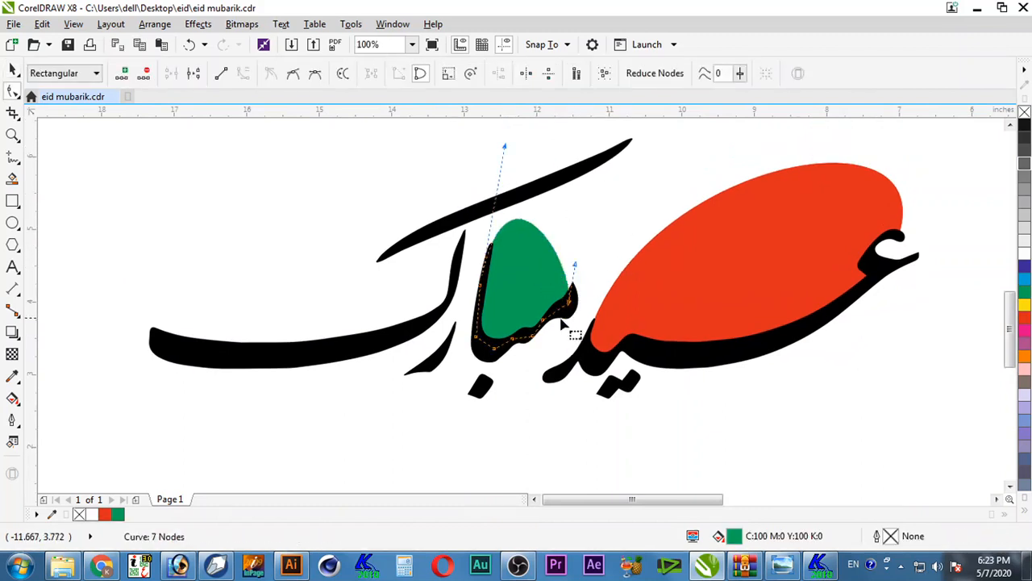
{"action": "left_click_drag", "start_coordinate": [595, 247], "coordinate": [607, 224]}
{"action": "key", "text": "space"}
{"action": "left_click", "coordinate": [605, 226]}
{"action": "scroll", "coordinate": [571, 292], "scroll_direction": "down", "scroll_amount": 1}
{"action": "key", "text": "F2"}
{"action": "left_click_drag", "start_coordinate": [878, 140], "coordinate": [260, 387]}
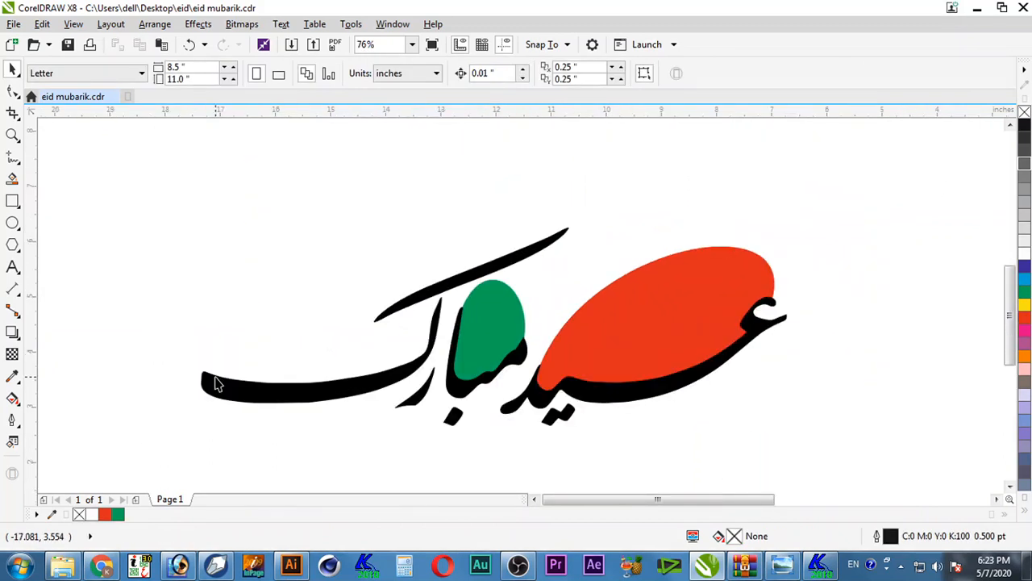
- Draw a closed freehand outline from the ain's tip below عید to the dal and back along the letter strokes
{"action": "left_click", "coordinate": [13, 158]}
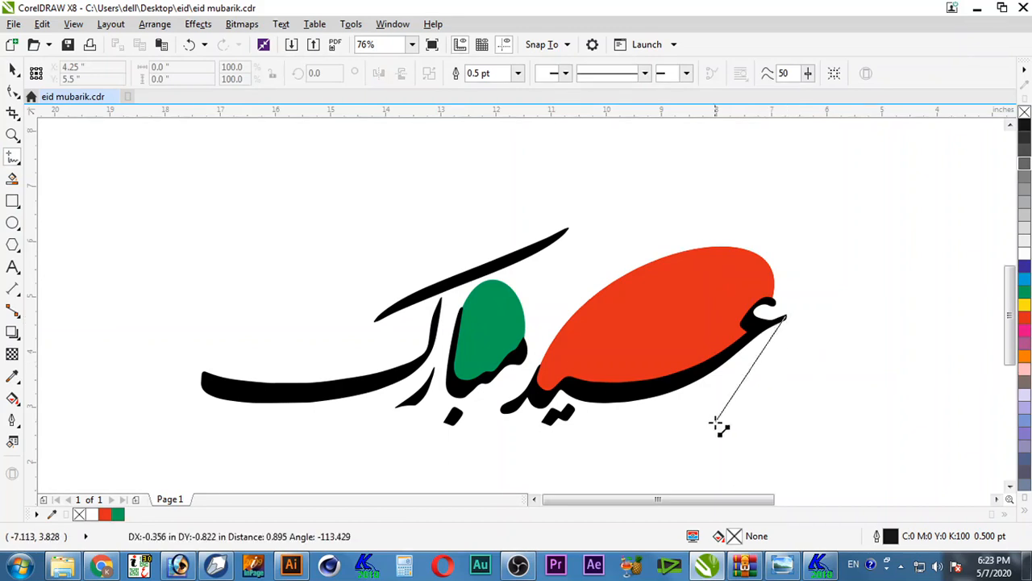
{"action": "left_click", "coordinate": [752, 440]}
{"action": "left_click", "coordinate": [550, 458]}
{"action": "left_click", "coordinate": [466, 445]}
{"action": "left_click", "coordinate": [502, 408]}
{"action": "left_click", "coordinate": [518, 399]}
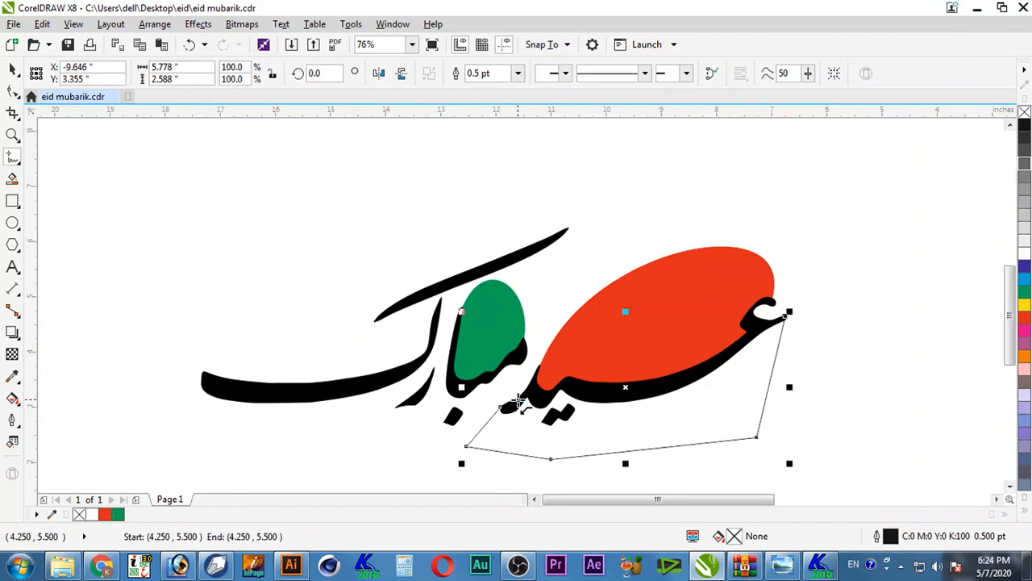
{"action": "left_click", "coordinate": [532, 386]}
{"action": "left_click", "coordinate": [544, 394]}
{"action": "left_click", "coordinate": [562, 385]}
{"action": "left_click", "coordinate": [643, 385]}
{"action": "left_click", "coordinate": [716, 363]}
{"action": "left_click", "coordinate": [758, 329]}
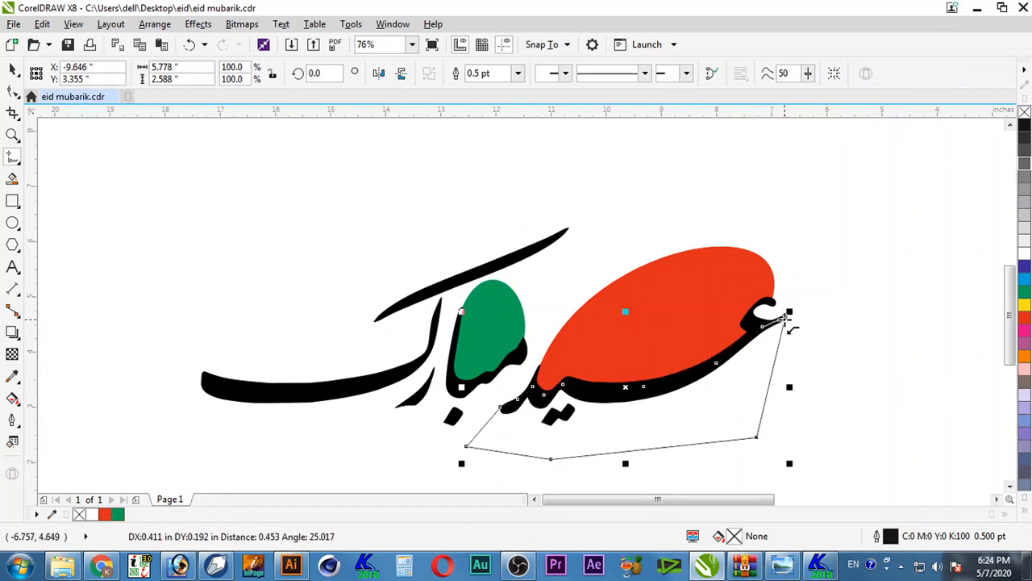
- Delete the lower corner nodes of the outline under عید to turn its bottom edge into a smooth curve
{"action": "left_click", "coordinate": [12, 91]}
{"action": "left_click_drag", "start_coordinate": [806, 421], "coordinate": [427, 473]}
{"action": "key", "text": "Delete"}
{"action": "key", "text": "space"}
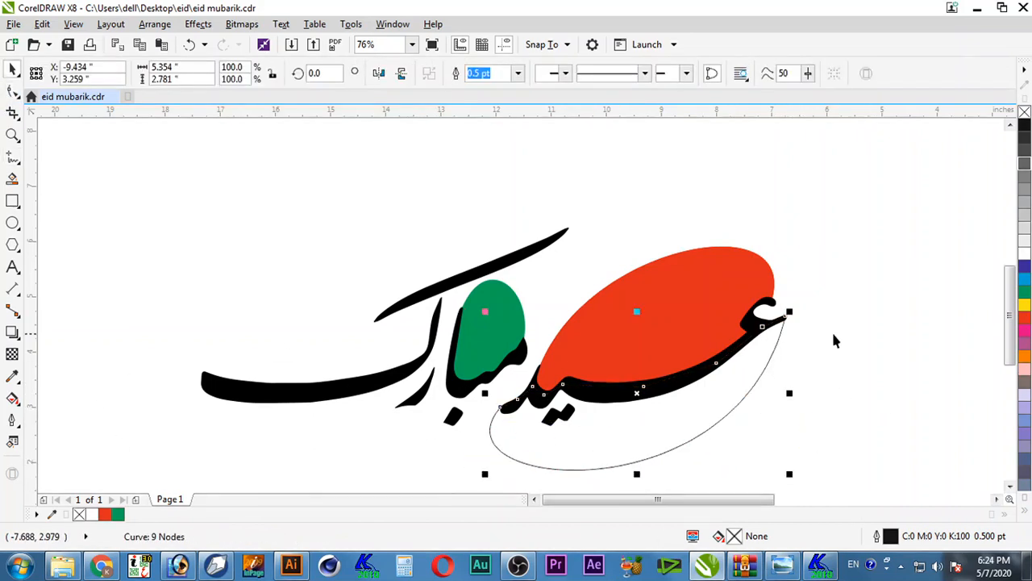
- Fill the shape under عید with amber (C0 M27 Y100 K0), remove its outline, and send it behind the lettering
{"action": "left_click", "coordinate": [1025, 304]}
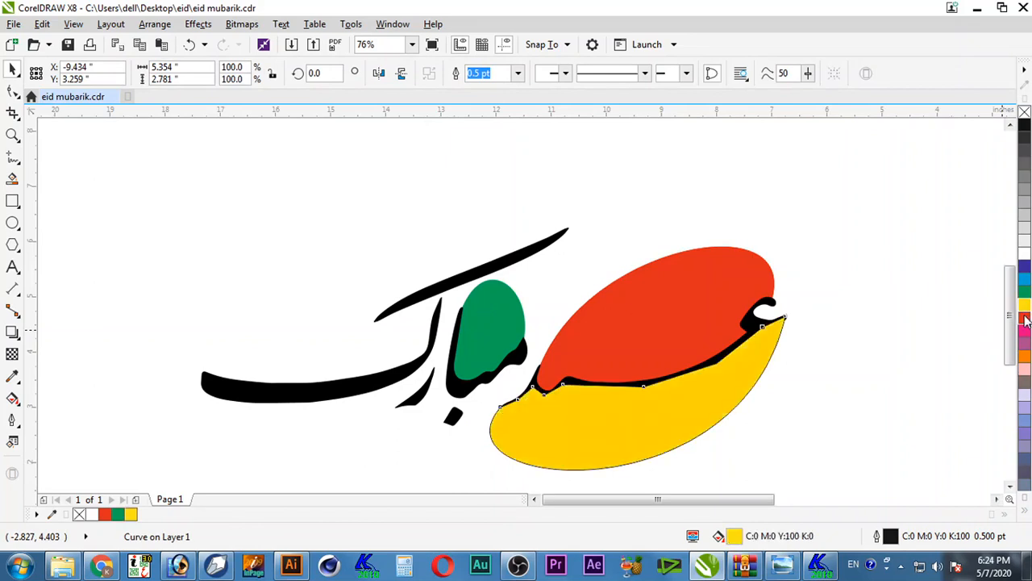
{"action": "key", "text": "ctrl+Page_Down"}
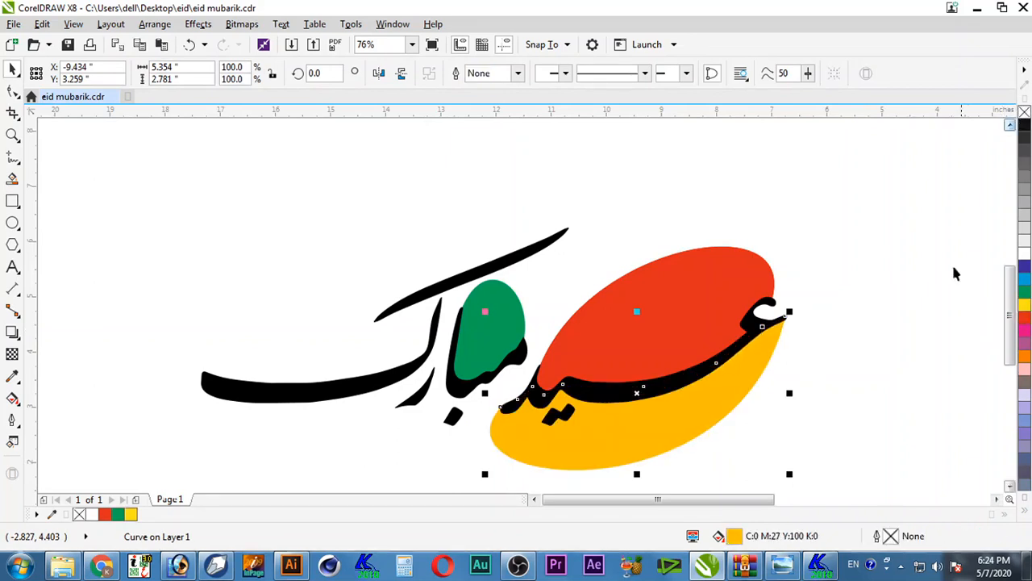
{"action": "left_click", "coordinate": [743, 421]}
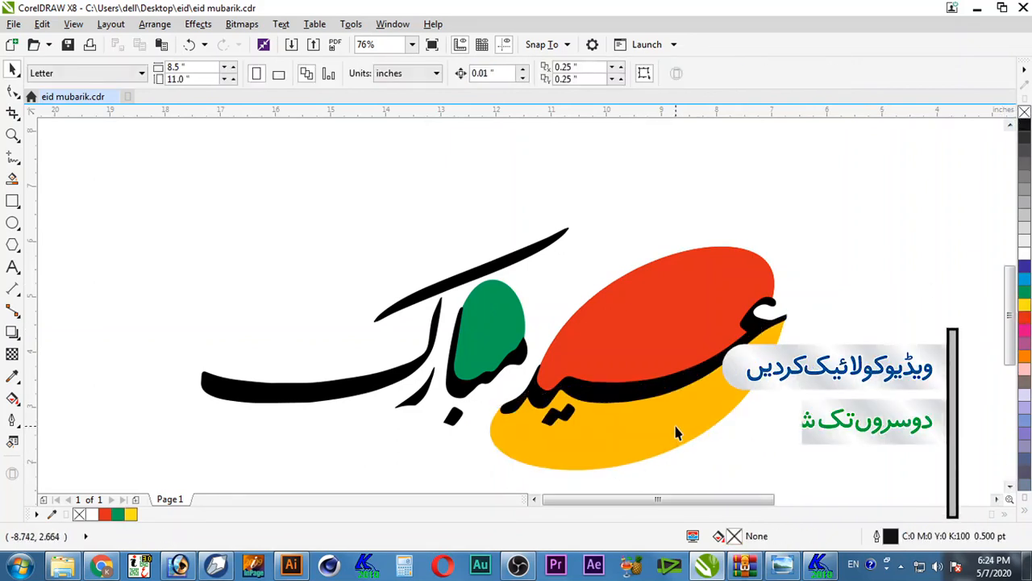
{"action": "left_click", "coordinate": [528, 445]}
- Draw a closed freehand outline above the long kaf stroke of مبارک, following the stroke back to its starting point
{"action": "left_click", "coordinate": [348, 394]}
{"action": "left_click", "coordinate": [12, 156]}
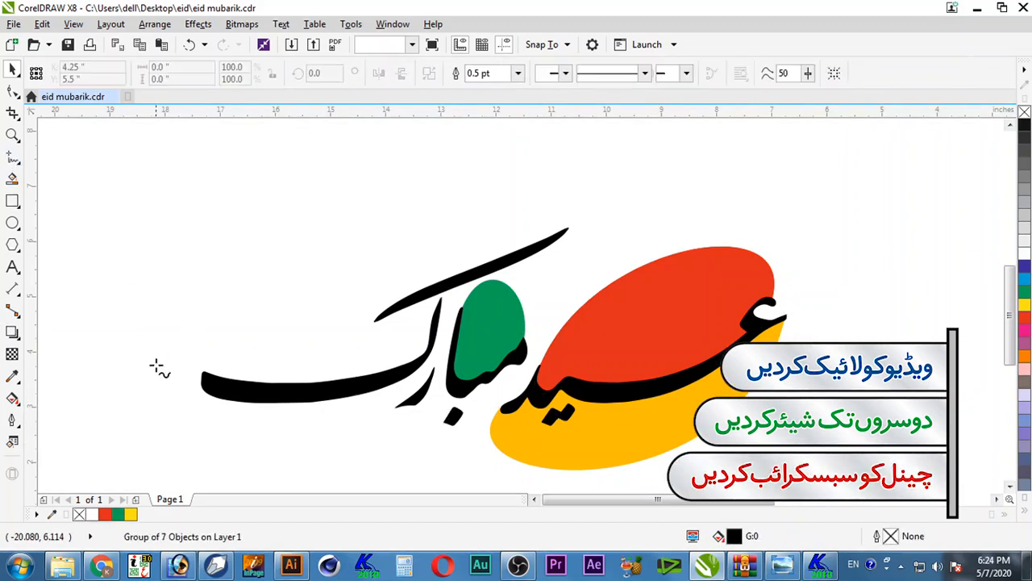
{"action": "left_click", "coordinate": [209, 389]}
{"action": "left_click", "coordinate": [187, 320]}
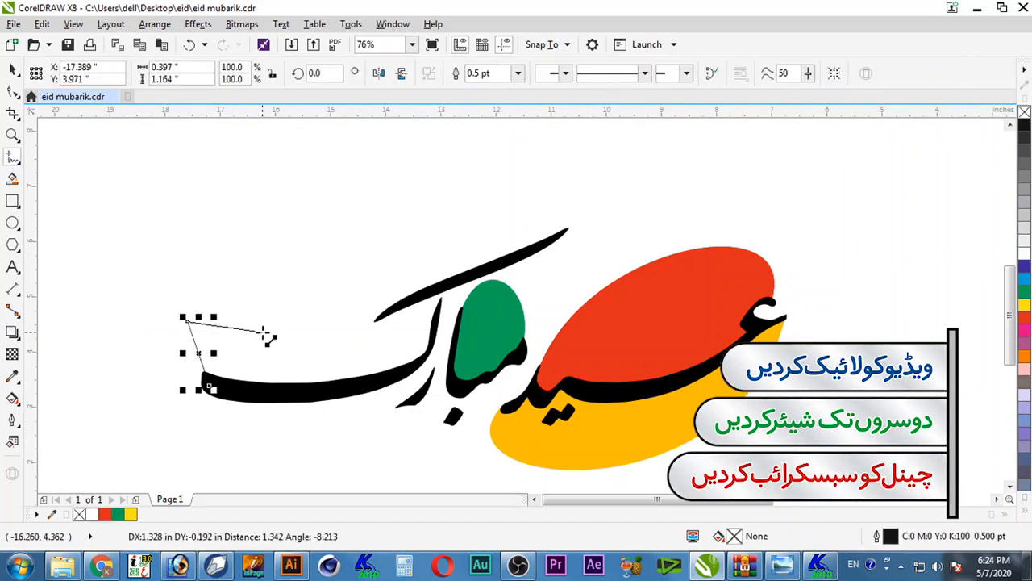
{"action": "left_click", "coordinate": [227, 292]}
{"action": "left_click", "coordinate": [348, 328]}
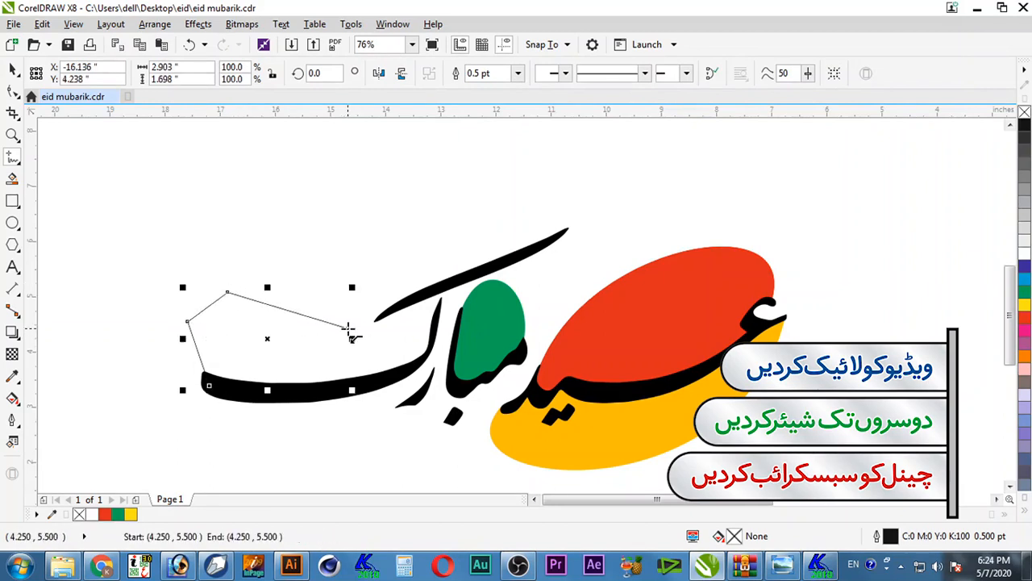
{"action": "left_click", "coordinate": [414, 315]}
{"action": "left_click", "coordinate": [442, 296]}
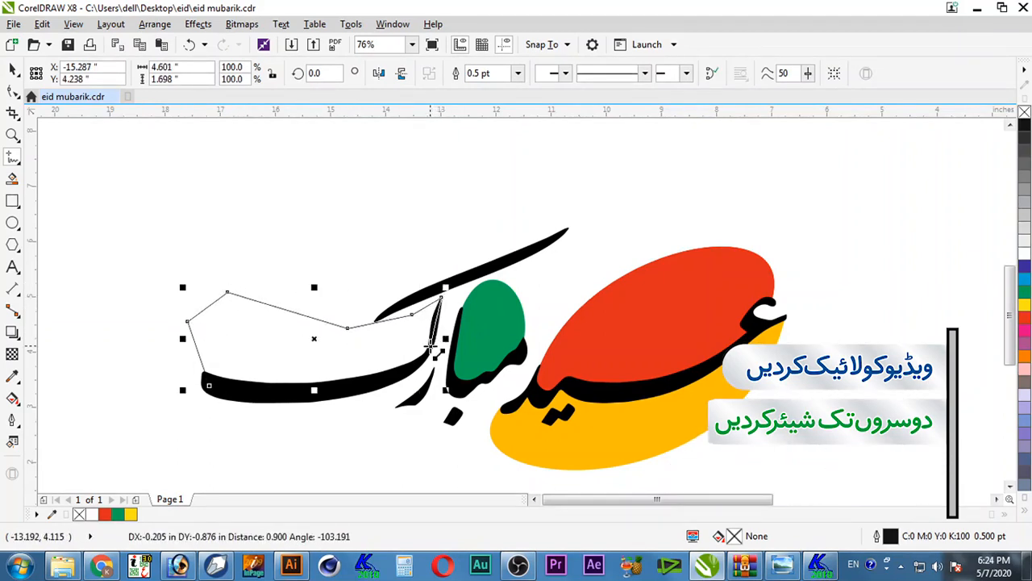
{"action": "left_click", "coordinate": [433, 337]}
{"action": "left_click", "coordinate": [427, 356]}
{"action": "left_click", "coordinate": [385, 379]}
{"action": "left_click", "coordinate": [269, 394]}
{"action": "left_click", "coordinate": [209, 386]}
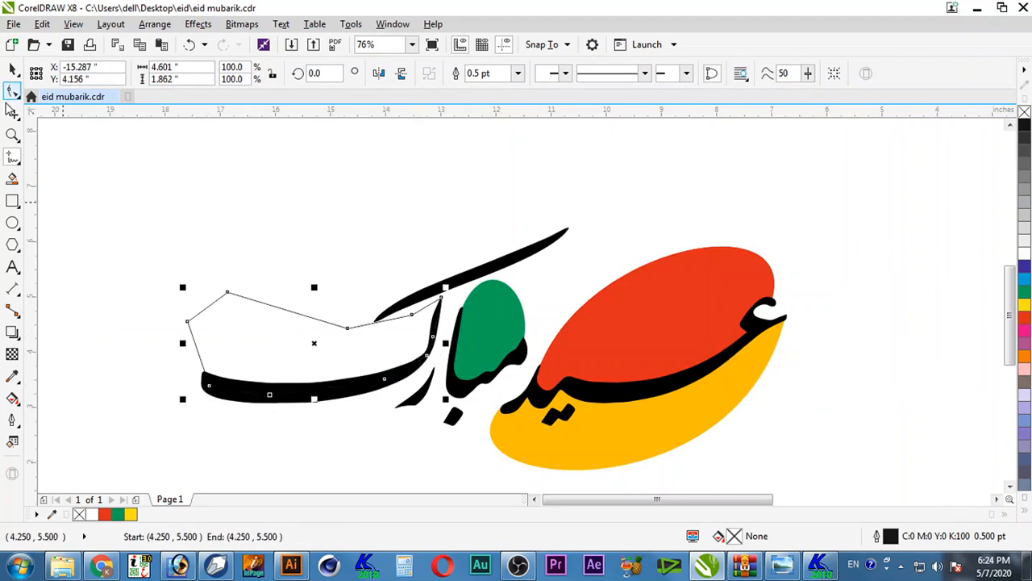
- Delete the kaf outline's upper corner nodes, fill it magenta without an outline, and place it behind the lettering
{"action": "left_click_drag", "start_coordinate": [420, 220], "coordinate": [172, 337]}
{"action": "key", "text": "Delete"}
{"action": "key", "text": "space"}
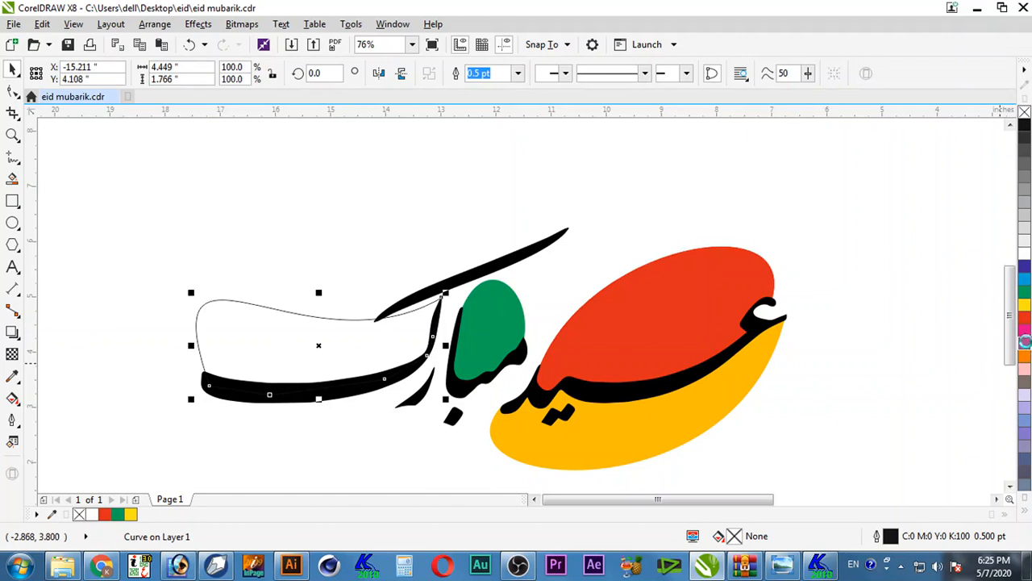
{"action": "left_click", "coordinate": [1025, 341]}
{"action": "left_click", "coordinate": [464, 283]}
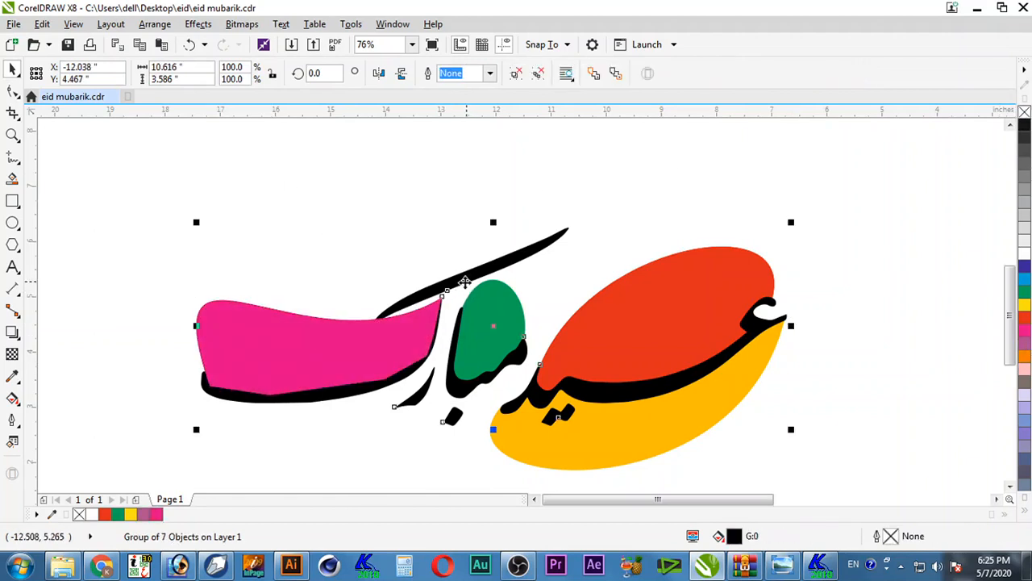
{"action": "left_click", "coordinate": [468, 278]}
{"action": "left_click", "coordinate": [461, 278]}
- Reshape the magenta shape's wavy top edge into a single arch rising above the kaf
{"action": "left_click", "coordinate": [332, 360]}
{"action": "left_click", "coordinate": [13, 90]}
{"action": "left_click", "coordinate": [443, 318]}
{"action": "left_click_drag", "start_coordinate": [405, 242], "coordinate": [436, 239]}
{"action": "left_click_drag", "start_coordinate": [149, 212], "coordinate": [151, 214]}
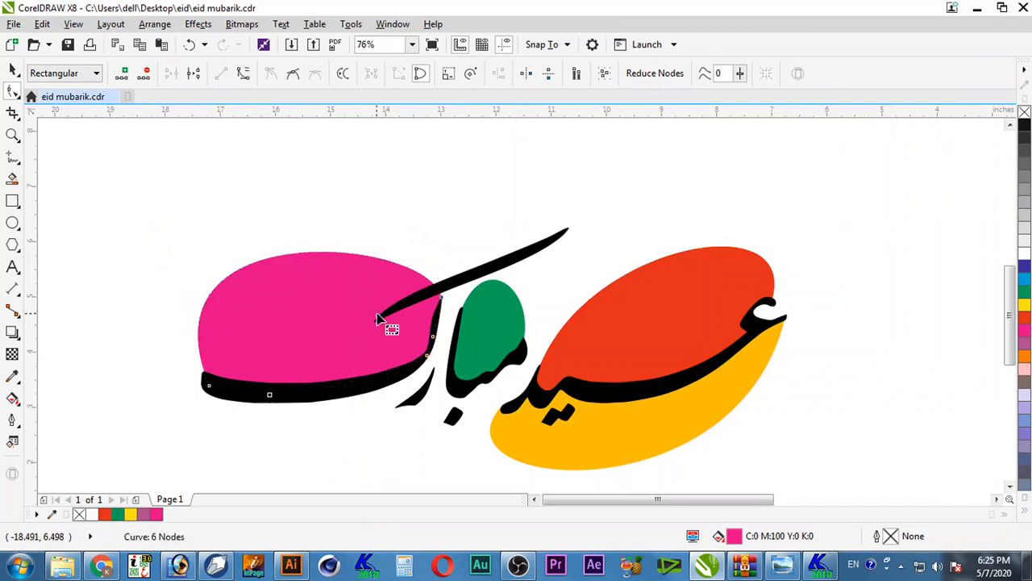
- Apply a linear transparency to the magenta shape, fading upward from the kaf stroke
{"action": "key", "text": "space"}
{"action": "left_click_drag", "start_coordinate": [329, 373], "coordinate": [317, 330]}
{"action": "left_click_drag", "start_coordinate": [328, 379], "coordinate": [333, 394]}
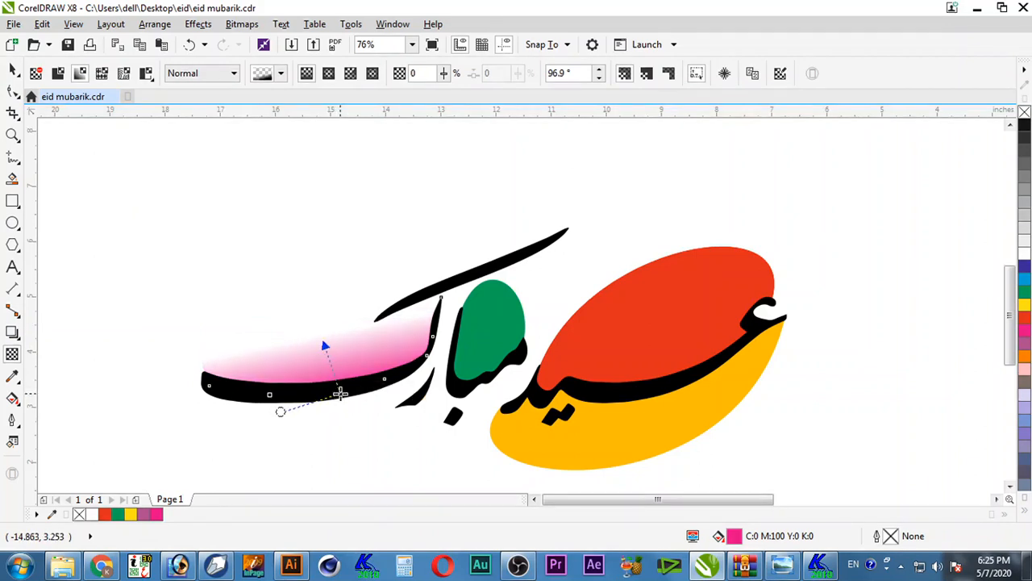
{"action": "left_click_drag", "start_coordinate": [330, 341], "coordinate": [322, 330]}
{"action": "key", "text": "space"}
{"action": "left_click", "coordinate": [272, 195]}
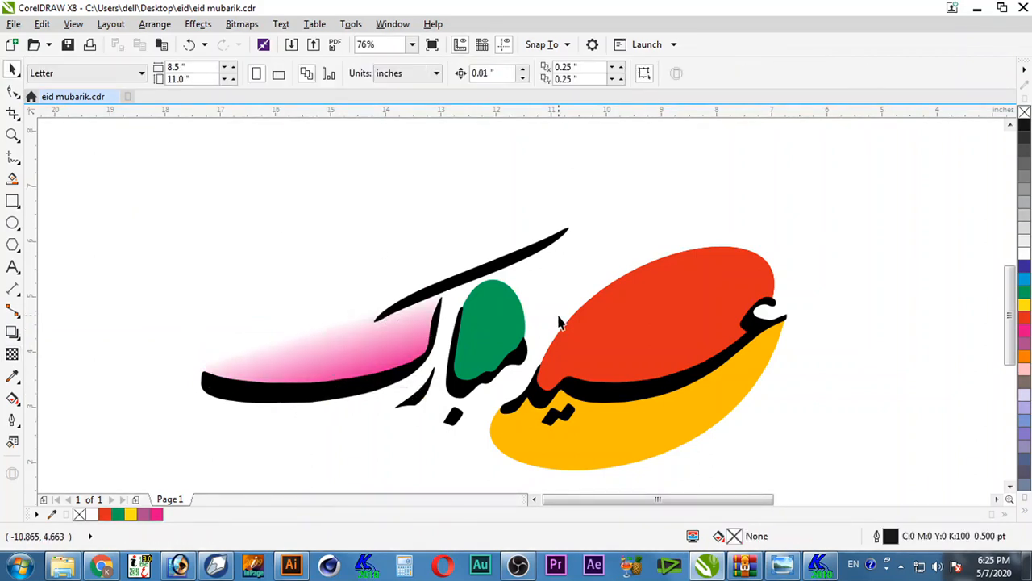
- Apply a linear transparency to the green shape, fading upward from the base of the letters
{"action": "left_click", "coordinate": [486, 329]}
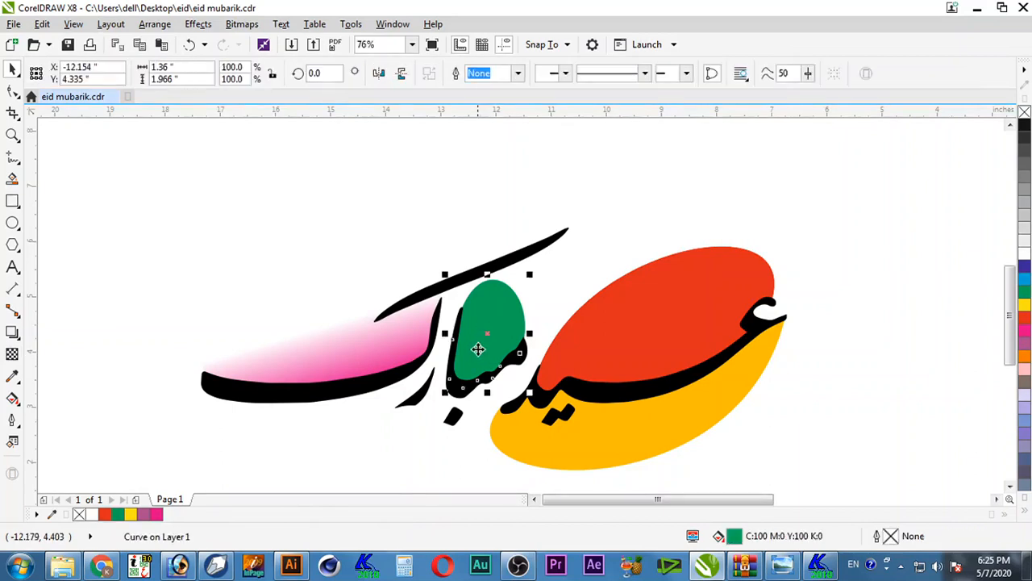
{"action": "key", "text": "space"}
{"action": "left_click_drag", "start_coordinate": [471, 377], "coordinate": [503, 313]}
{"action": "key", "text": "space"}
- Apply a linear transparency at about 103° to the red shape, fading upward from the عید stroke
{"action": "left_click", "coordinate": [653, 342]}
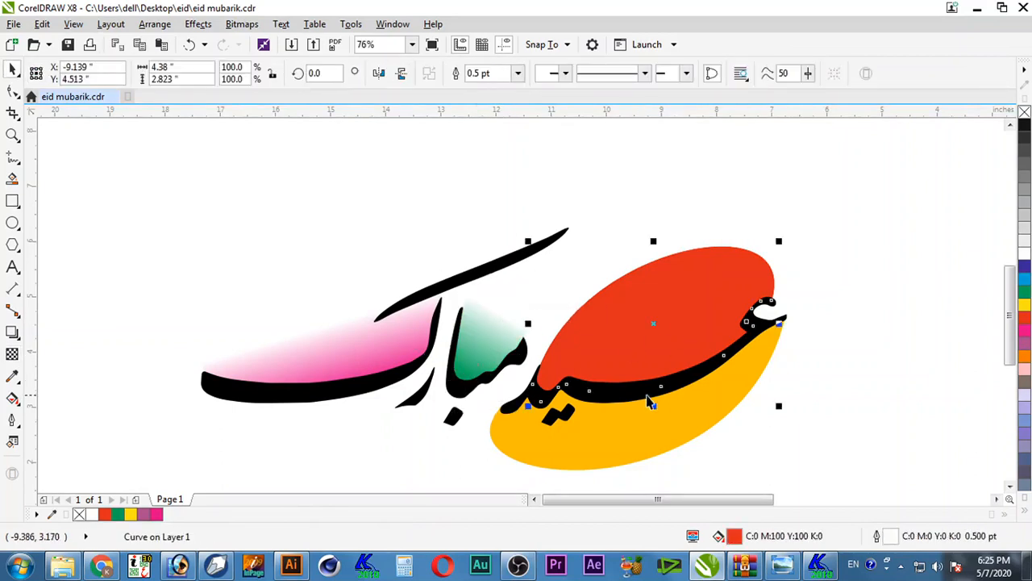
{"action": "key", "text": "space"}
{"action": "left_click_drag", "start_coordinate": [663, 385], "coordinate": [642, 319]}
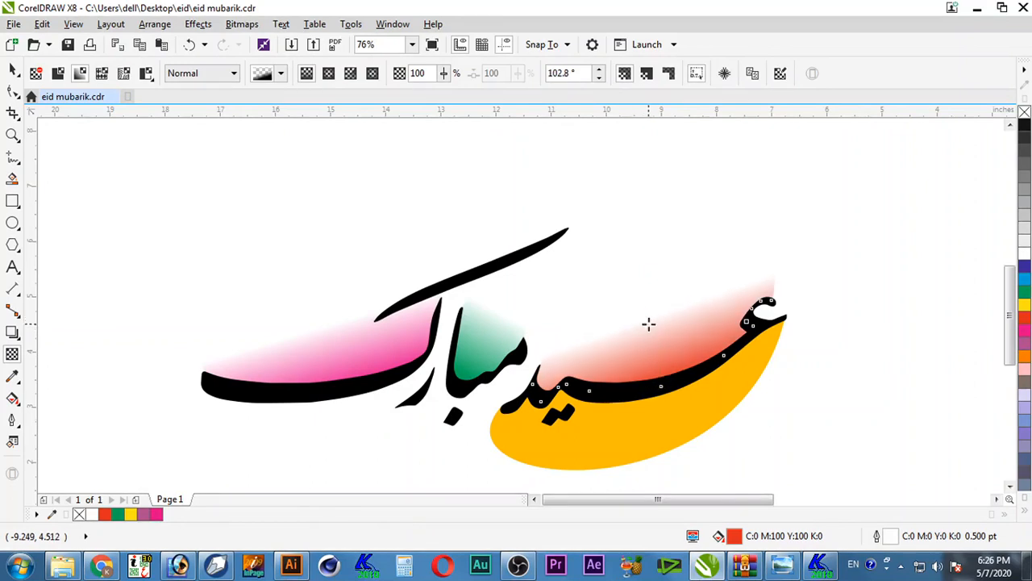
{"action": "key", "text": "space"}
{"action": "left_click", "coordinate": [662, 214]}
- Apply a linear transparency at about -81° to the amber shape, fading downward from the عید stroke
{"action": "left_click", "coordinate": [672, 431]}
{"action": "key", "text": "space"}
{"action": "left_click_drag", "start_coordinate": [652, 413], "coordinate": [650, 419]}
{"action": "left_click_drag", "start_coordinate": [650, 420], "coordinate": [655, 436]}
{"action": "left_click_drag", "start_coordinate": [655, 391], "coordinate": [641, 311]}
{"action": "left_click_drag", "start_coordinate": [654, 417], "coordinate": [670, 417]}
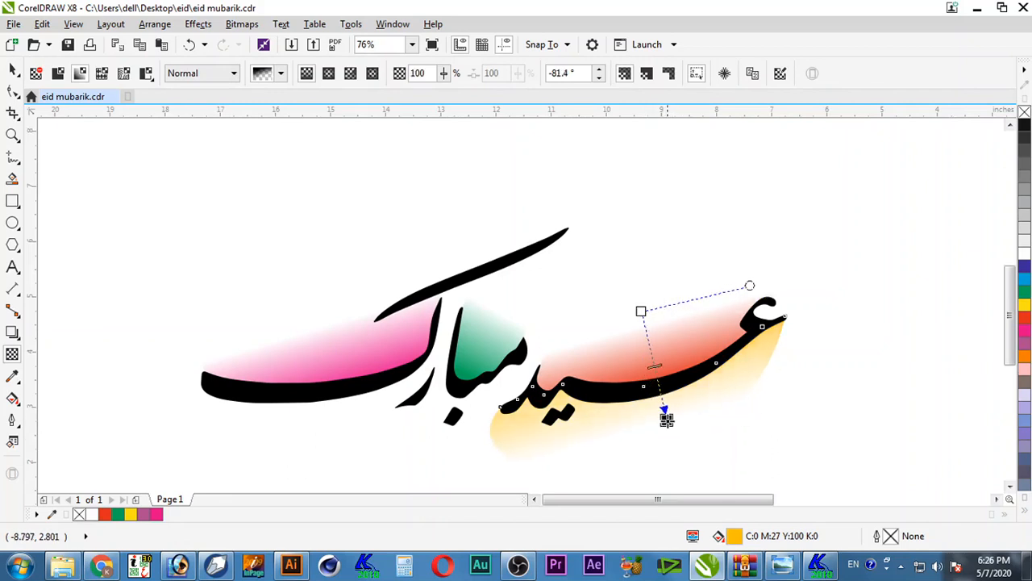
{"action": "key", "text": "space"}
{"action": "left_click", "coordinate": [837, 398]}
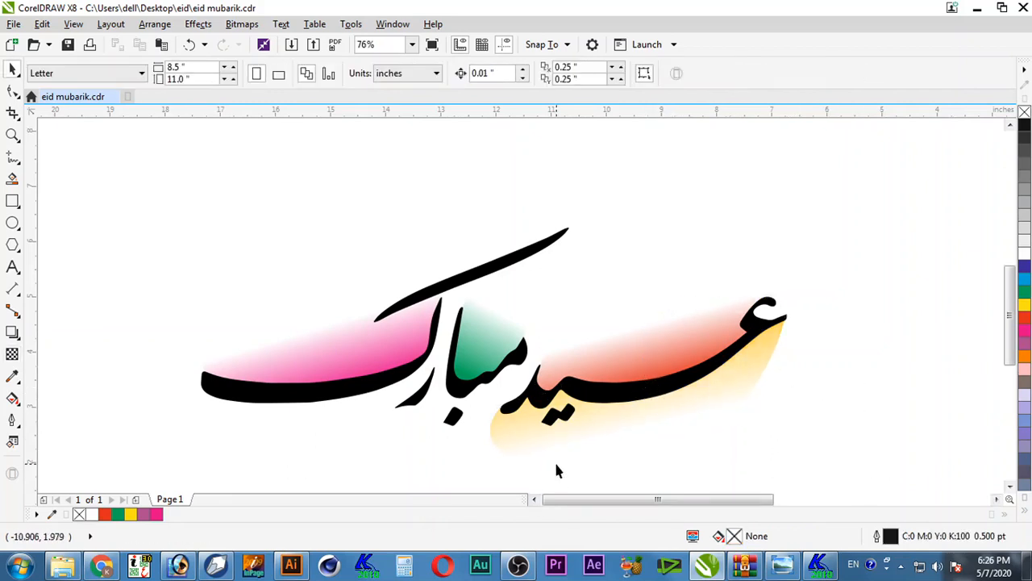
{"action": "key", "text": "space"}
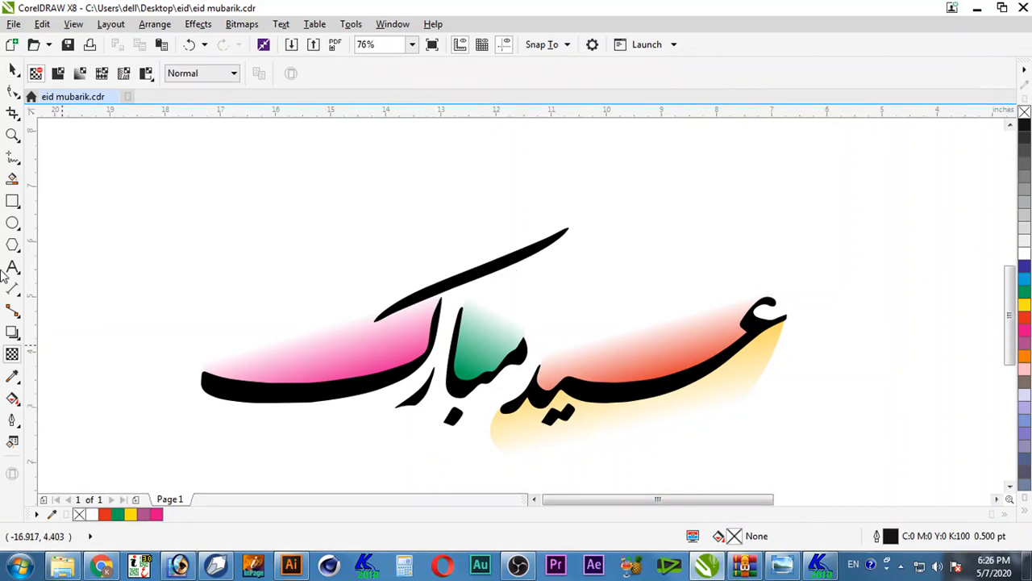
- Draw a closed straight-segment outline along the kaf's upper stroke and around the empty area beneath it
{"action": "left_click", "coordinate": [13, 161]}
{"action": "left_click", "coordinate": [574, 222]}
{"action": "double_click", "coordinate": [562, 233]}
{"action": "double_click", "coordinate": [486, 267]}
{"action": "double_click", "coordinate": [441, 287]}
{"action": "double_click", "coordinate": [464, 306]}
{"action": "double_click", "coordinate": [506, 326]}
{"action": "double_click", "coordinate": [638, 287]}
{"action": "double_click", "coordinate": [647, 219]}
{"action": "left_click", "coordinate": [575, 222]}
- Delete the lower nodes of the outline under the kaf's upper stroke and pull its curve inward
{"action": "key", "text": "F10"}
{"action": "left_click_drag", "start_coordinate": [522, 292], "coordinate": [465, 340]}
{"action": "key", "text": "Delete"}
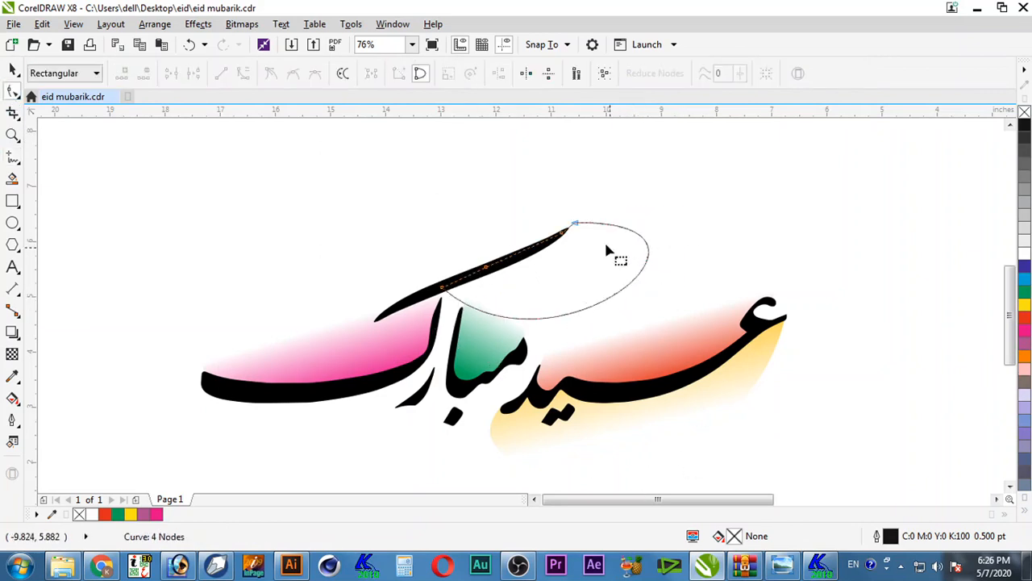
{"action": "left_click_drag", "start_coordinate": [606, 299], "coordinate": [558, 308]}
{"action": "key", "text": "space"}
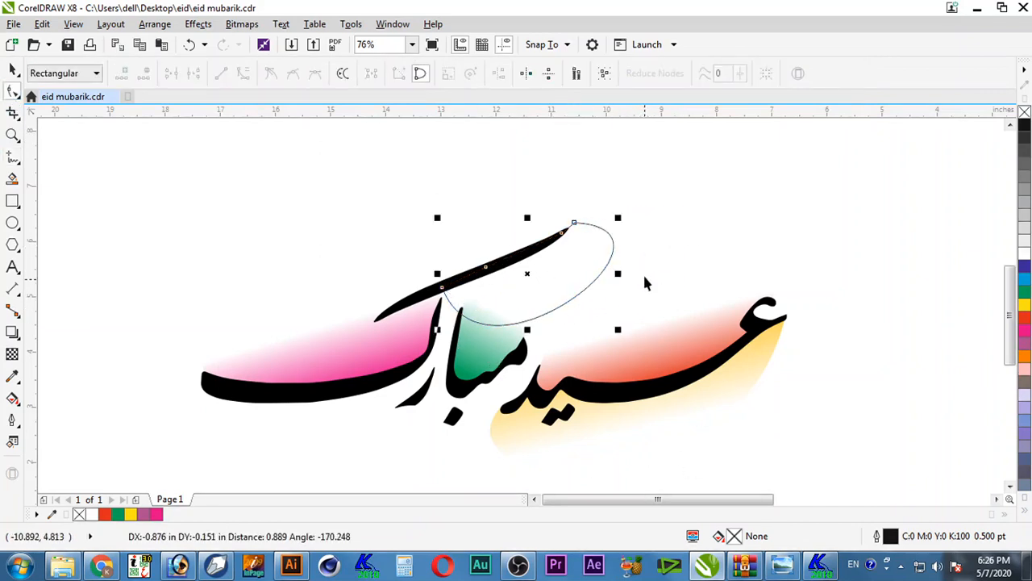
- Remove the node at the upper stroke's tip and reshape the outline to about 2.54 by 1.41 inches
{"action": "left_click", "coordinate": [643, 275]}
{"action": "left_click", "coordinate": [586, 224]}
{"action": "key", "text": "space"}
{"action": "left_click", "coordinate": [574, 223]}
{"action": "key", "text": "Delete"}
{"action": "key", "text": "space"}
{"action": "key", "text": "space"}
{"action": "left_click", "coordinate": [564, 232]}
{"action": "left_click_drag", "start_coordinate": [702, 123], "coordinate": [617, 259]}
{"action": "left_click_drag", "start_coordinate": [484, 399], "coordinate": [553, 362]}
{"action": "key", "text": "space"}
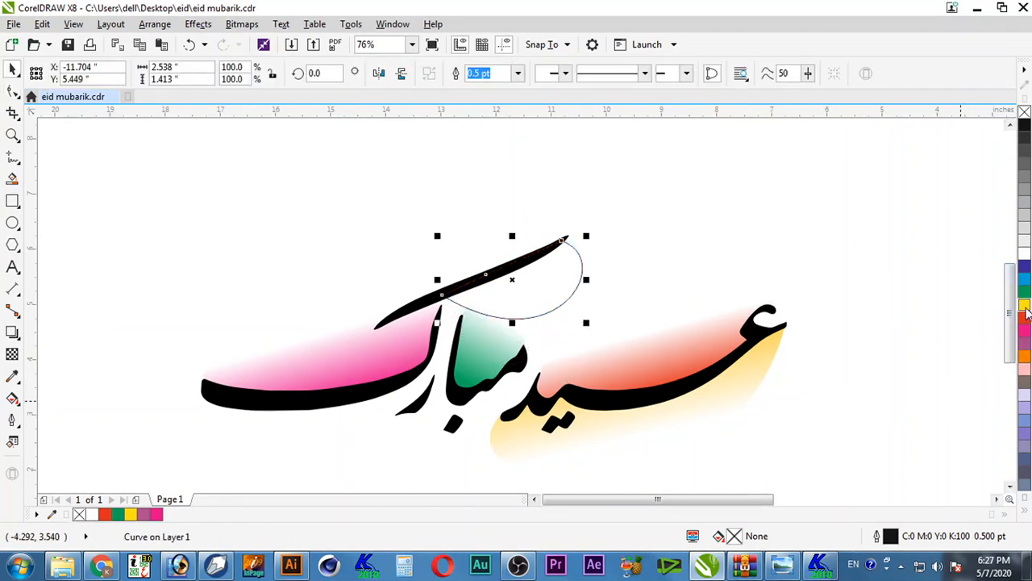
- Fill the shape under the kaf's upper stroke with blue (C:100 M:100 Y:0 K:0) and remove its outline
{"action": "left_click", "coordinate": [1025, 282]}
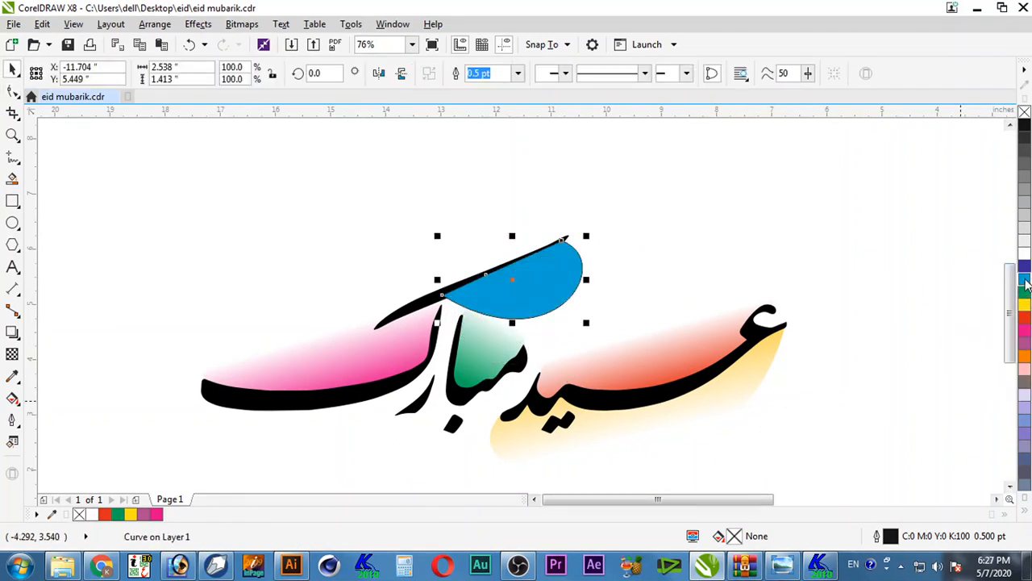
{"action": "right_click", "coordinate": [1025, 113]}
{"action": "left_click", "coordinate": [1025, 266]}
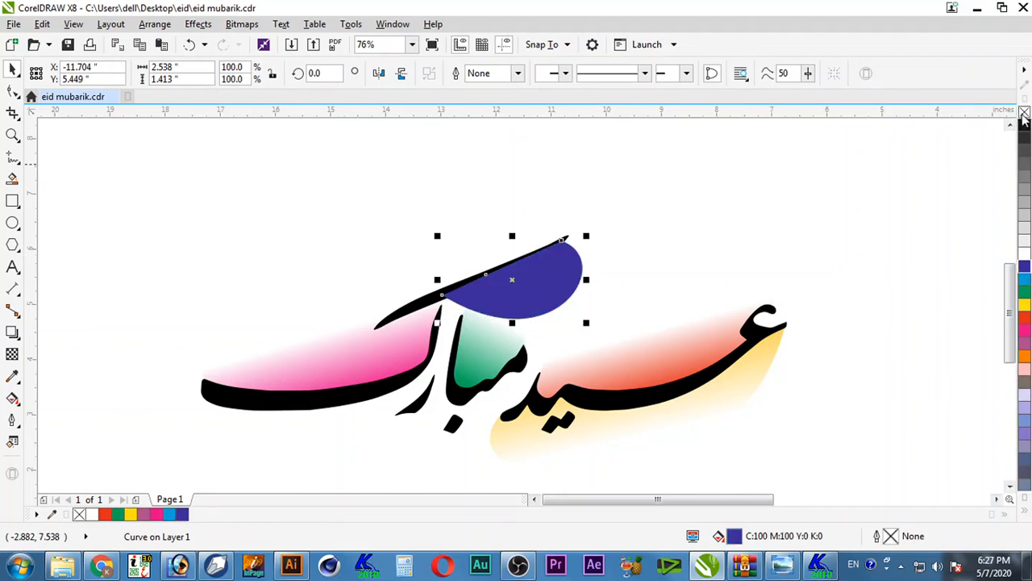
- Apply a linear transparency to the blue shape, fading downward from the kaf's upper stroke
{"action": "left_click", "coordinate": [12, 353]}
{"action": "left_click_drag", "start_coordinate": [481, 223], "coordinate": [532, 279]}
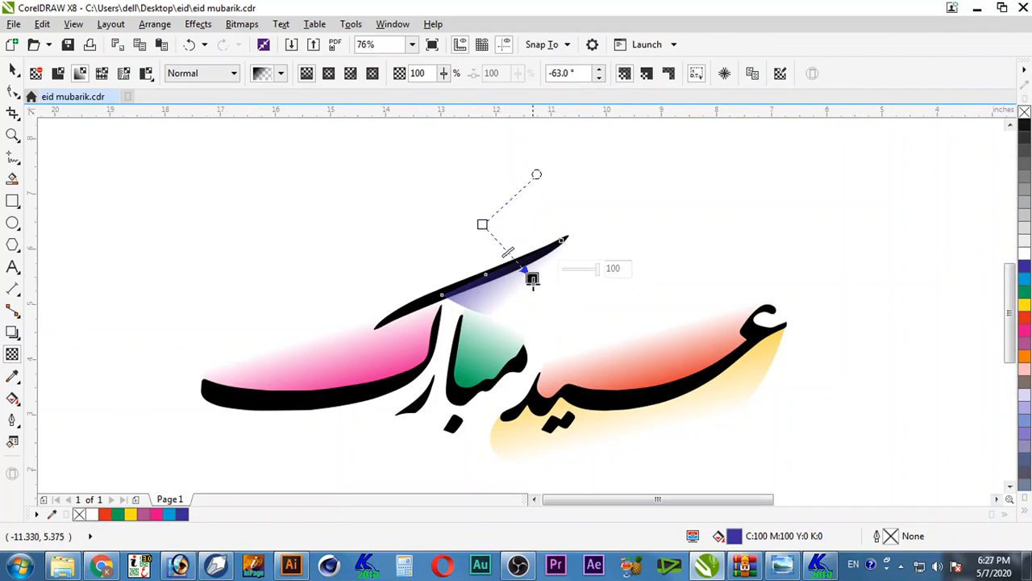
{"action": "key", "text": "space"}
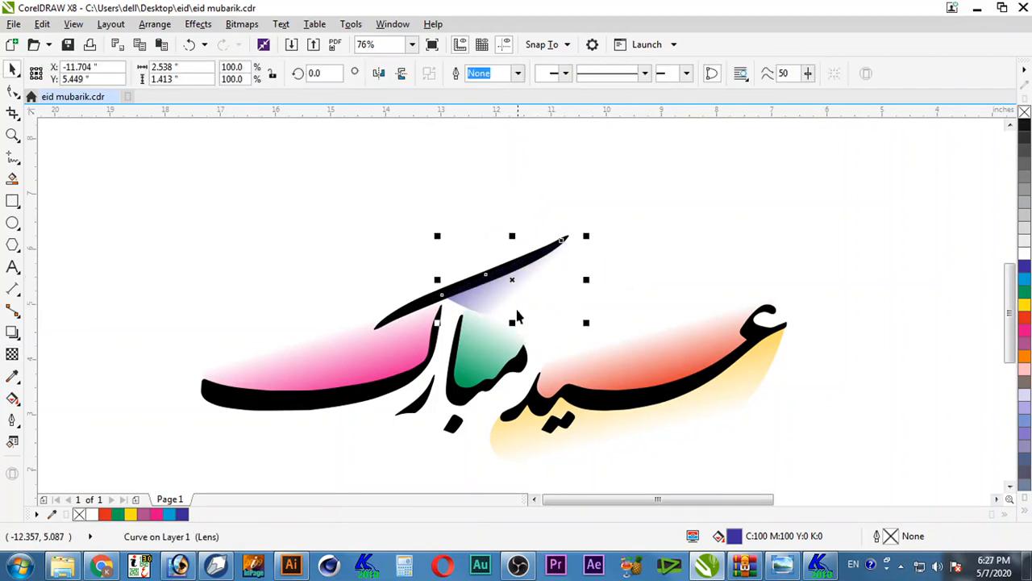
{"action": "key", "text": "space"}
{"action": "left_click_drag", "start_coordinate": [485, 224], "coordinate": [486, 184]}
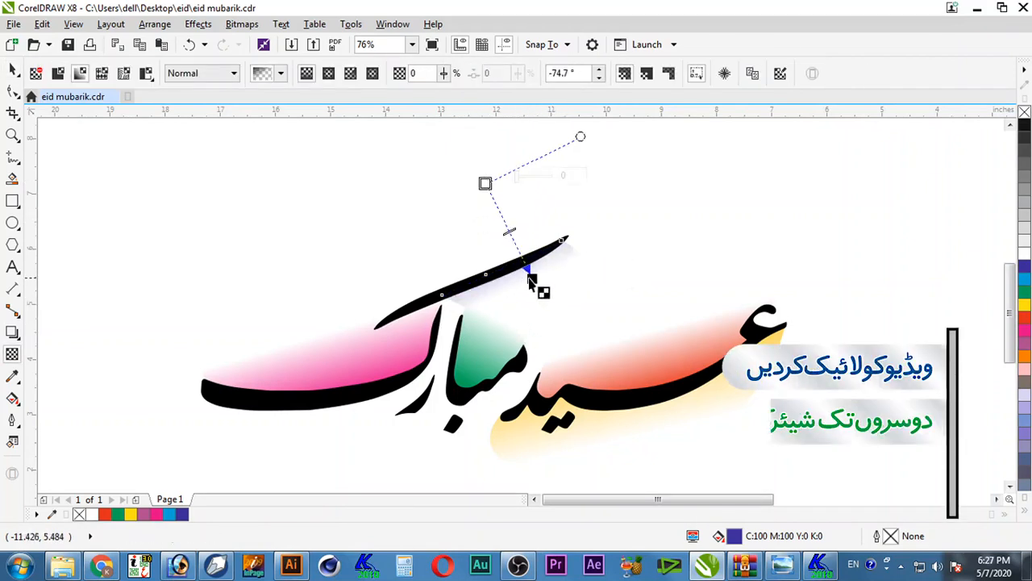
{"action": "left_click_drag", "start_coordinate": [532, 279], "coordinate": [533, 293]}
{"action": "key", "text": "space"}
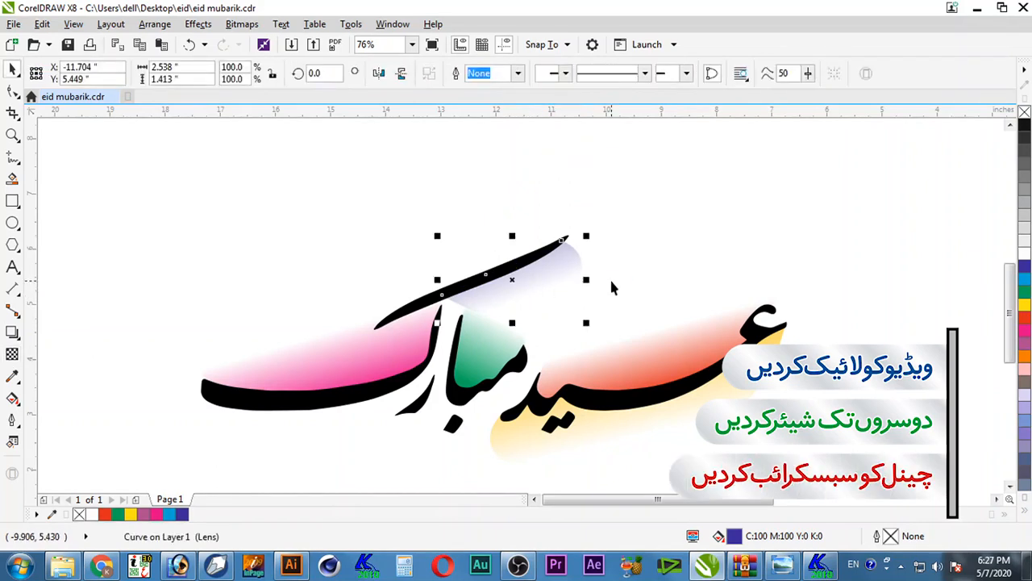
{"action": "left_click", "coordinate": [610, 278]}
- Draw a closed outline about 5.9 by 2.5 inches along the مبارک letters and around the area below them
{"action": "key", "text": "F5"}
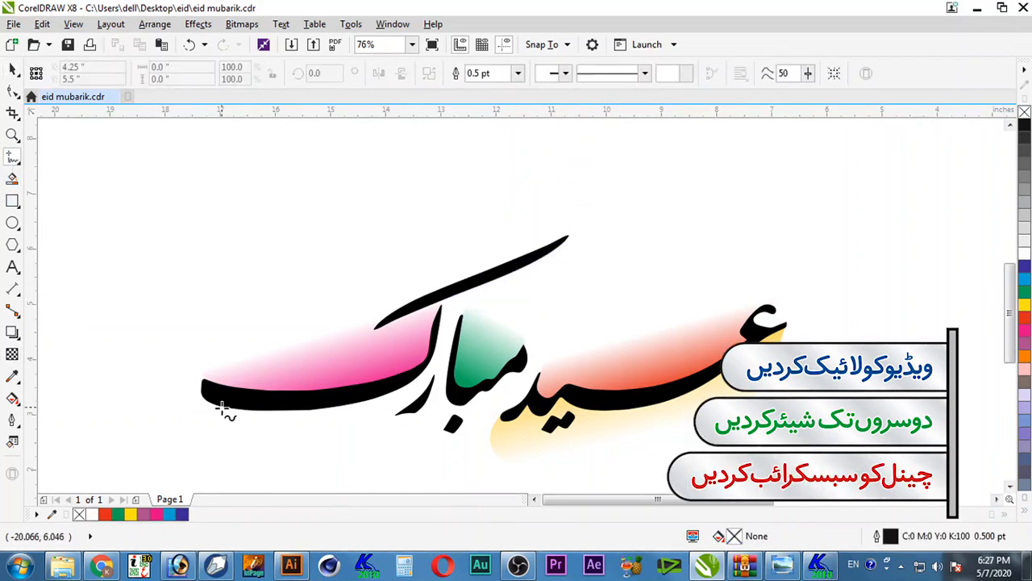
{"action": "left_click", "coordinate": [523, 365]}
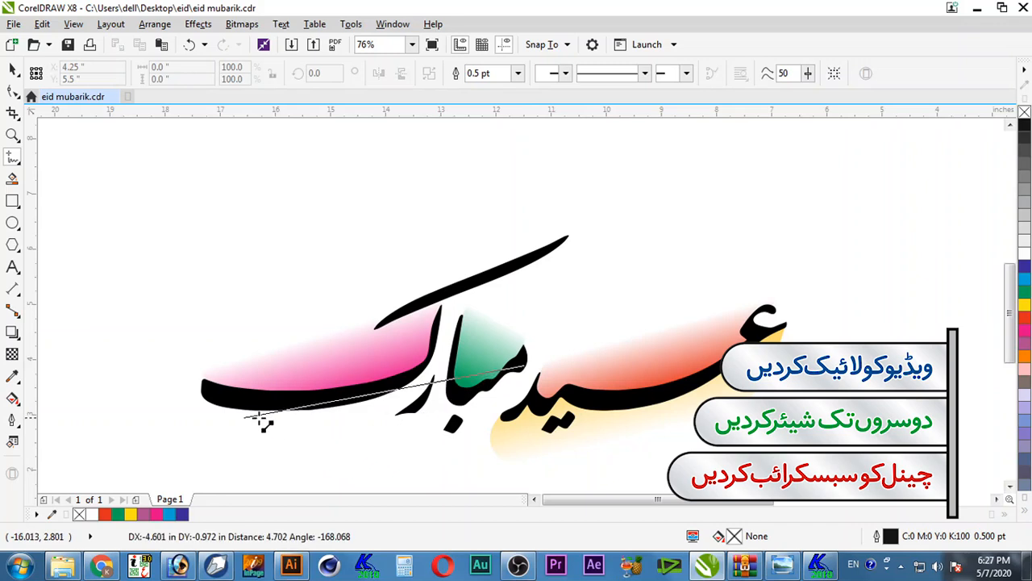
{"action": "left_click", "coordinate": [517, 365]}
{"action": "left_click", "coordinate": [496, 381]}
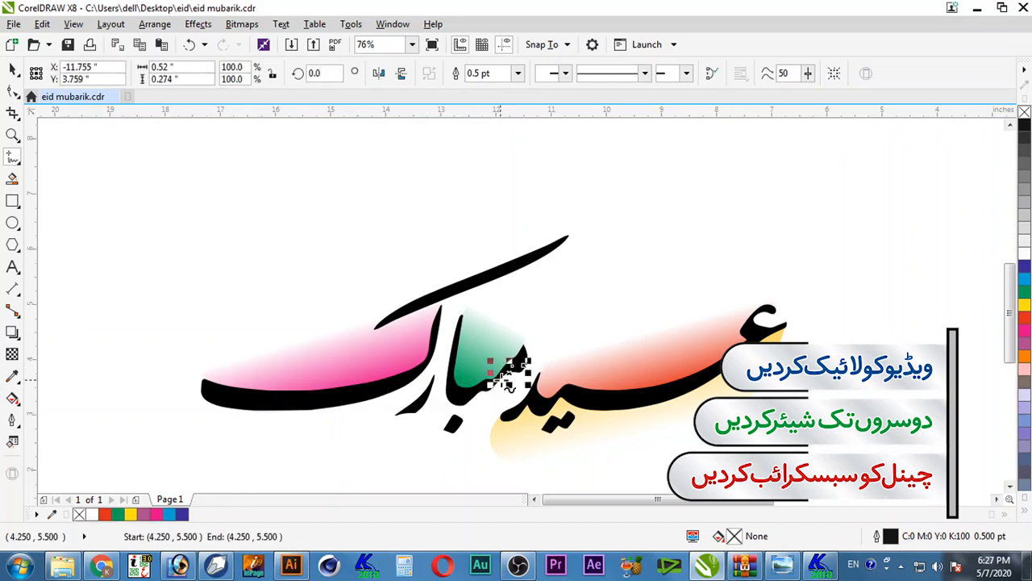
{"action": "double_click", "coordinate": [477, 388]}
{"action": "double_click", "coordinate": [459, 395]}
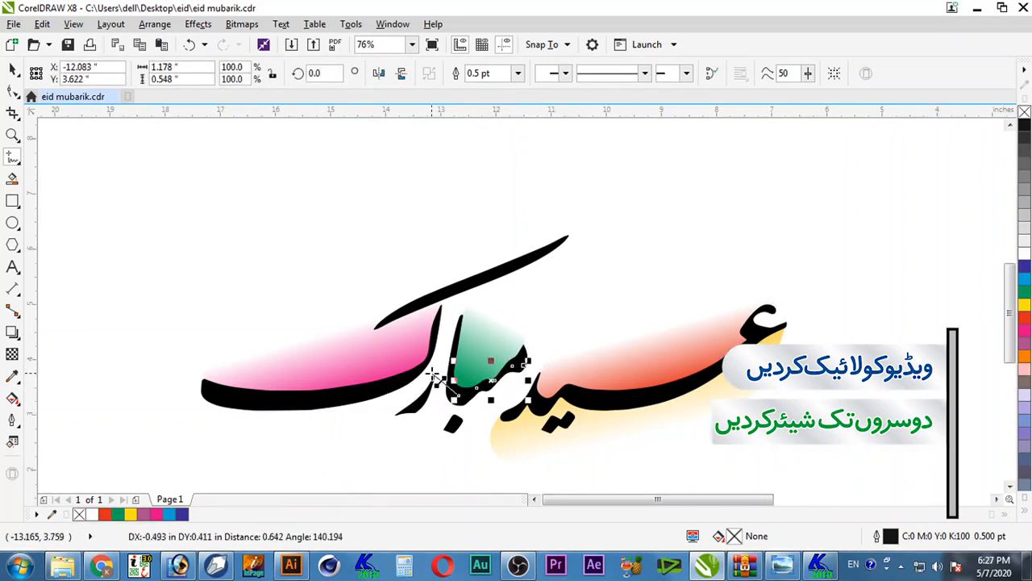
{"action": "mouse_move", "coordinate": [442, 360]}
{"action": "left_mouse_down"}
{"action": "mouse_move", "coordinate": [385, 390]}
{"action": "mouse_move", "coordinate": [199, 396]}
{"action": "mouse_move", "coordinate": [197, 387]}
{"action": "mouse_move", "coordinate": [215, 440]}
{"action": "mouse_move", "coordinate": [204, 422]}
{"action": "mouse_move", "coordinate": [449, 502]}
{"action": "mouse_move", "coordinate": [486, 441]}
{"action": "left_mouse_up"}
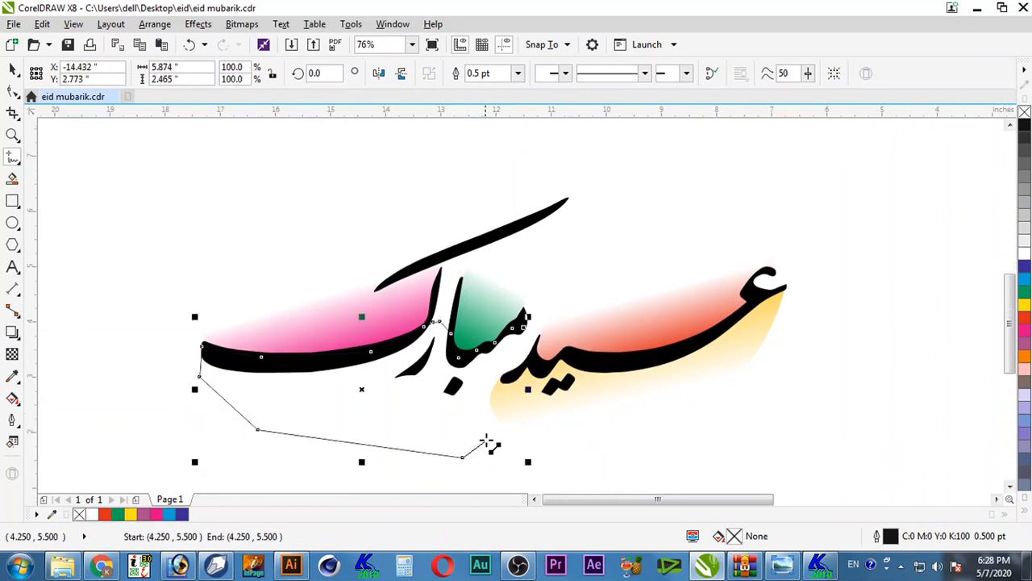
{"action": "left_click_drag", "start_coordinate": [492, 373], "coordinate": [522, 339]}
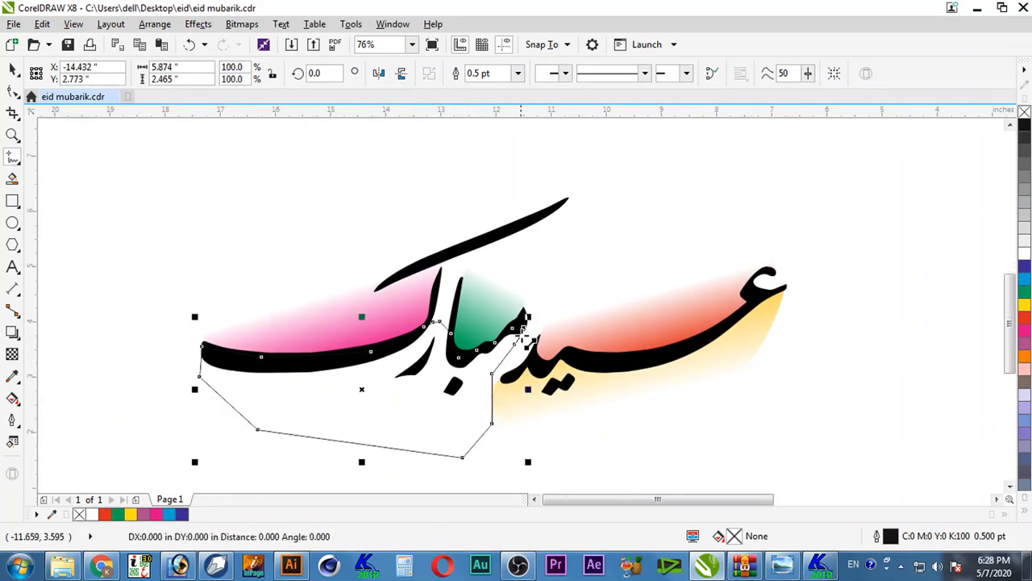
- Delete extra nodes to smooth the outline's lower edge and round its peak between the kaf and the alif
{"action": "left_click", "coordinate": [14, 91]}
{"action": "left_click_drag", "start_coordinate": [536, 473], "coordinate": [113, 376]}
{"action": "key", "text": "space"}
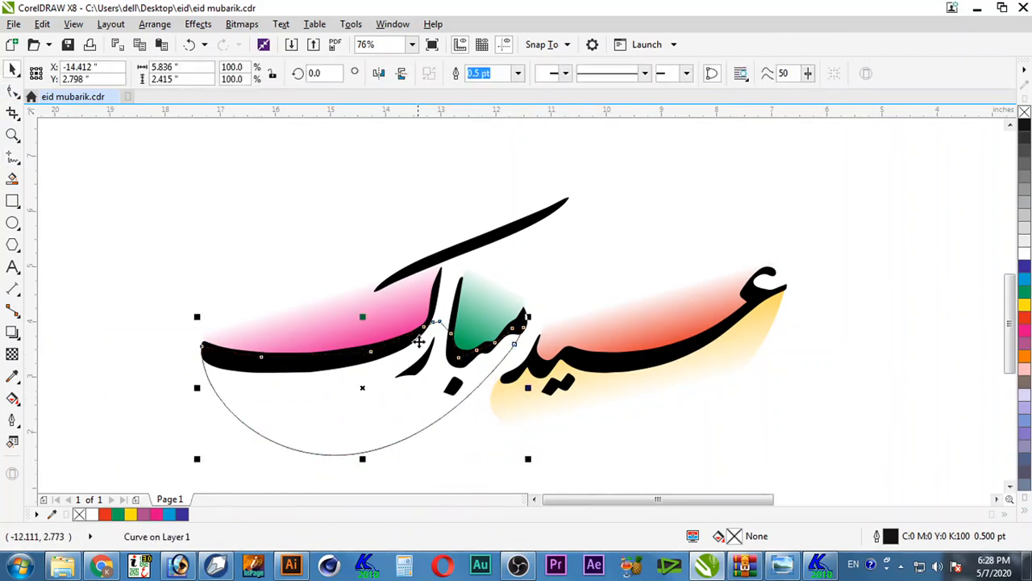
{"action": "scroll", "coordinate": [395, 337], "scroll_direction": "up", "scroll_amount": 3}
{"action": "key", "text": "space"}
{"action": "double_click", "coordinate": [547, 296]}
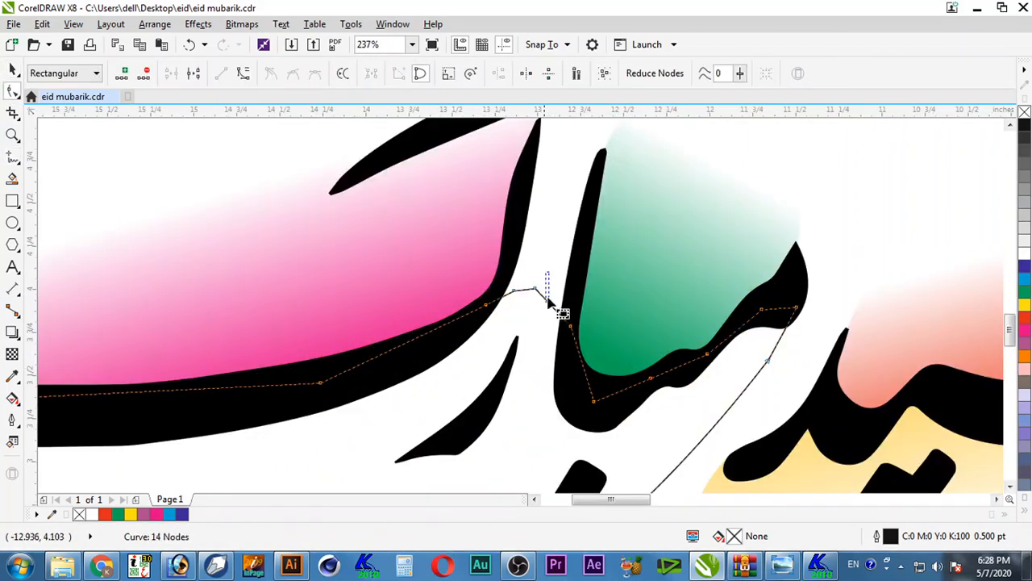
{"action": "key", "text": "Delete"}
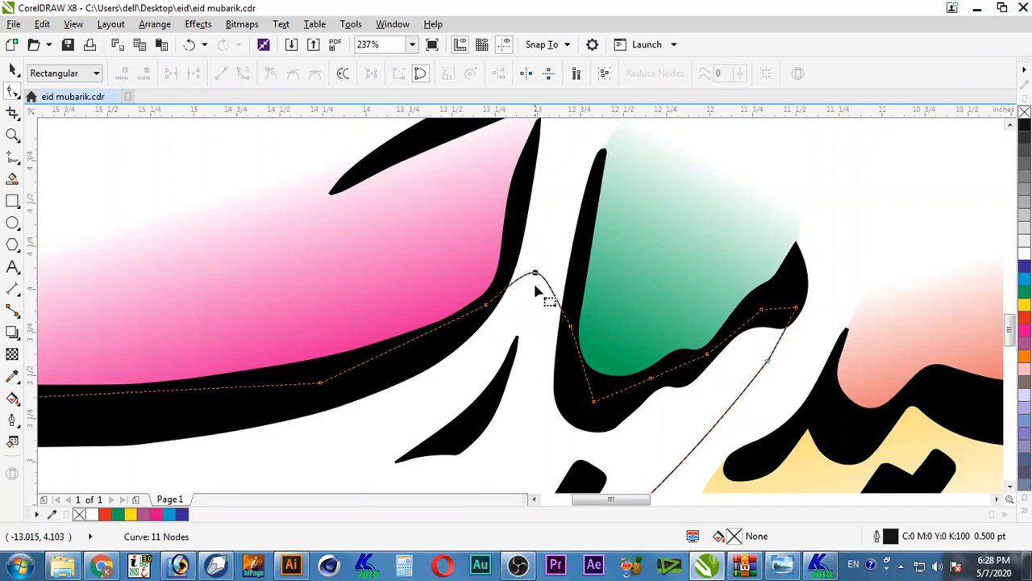
{"action": "key", "text": "space"}
- Fill the shape below مبارک with yellow-green (C:42 M:0 Y:100 K:0) and remove its outline
{"action": "left_click", "coordinate": [1025, 306]}
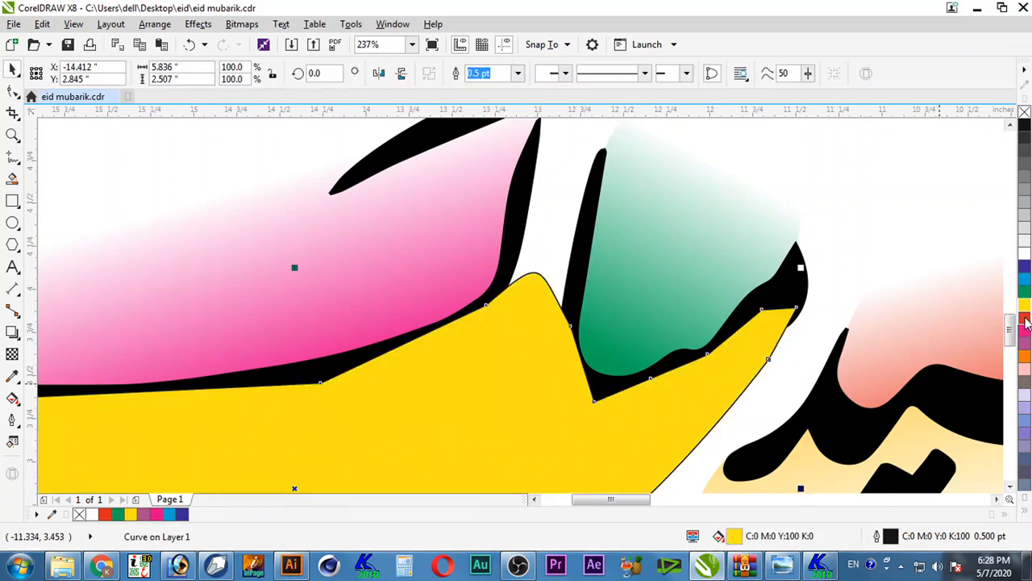
{"action": "right_click", "coordinate": [1024, 113]}
{"action": "left_click", "coordinate": [1025, 295]}
{"action": "left_click", "coordinate": [1025, 304]}
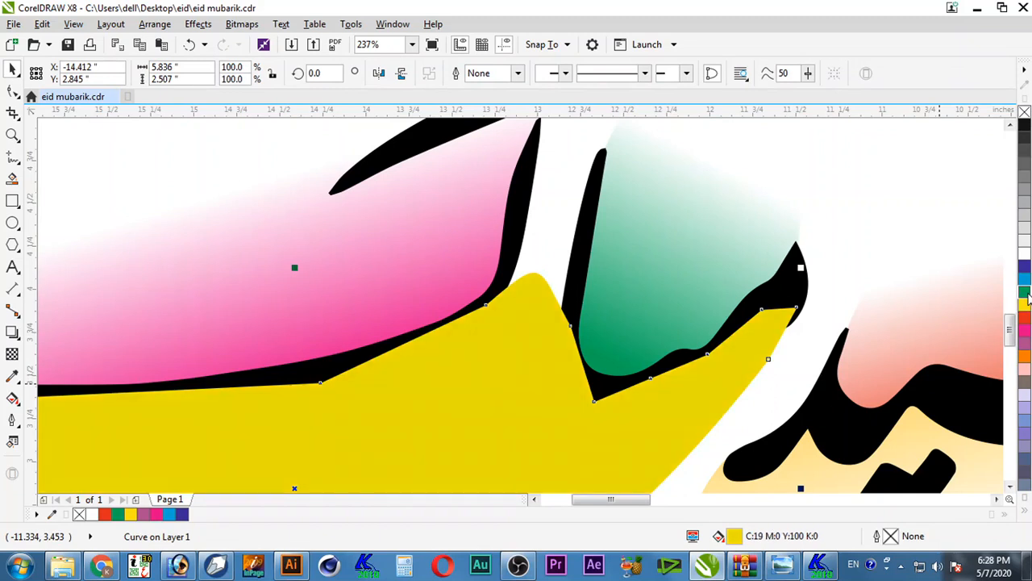
{"action": "left_click", "coordinate": [1025, 296], "text": "ctrl"}
{"action": "scroll", "coordinate": [857, 240], "scroll_direction": "down", "scroll_amount": 2}
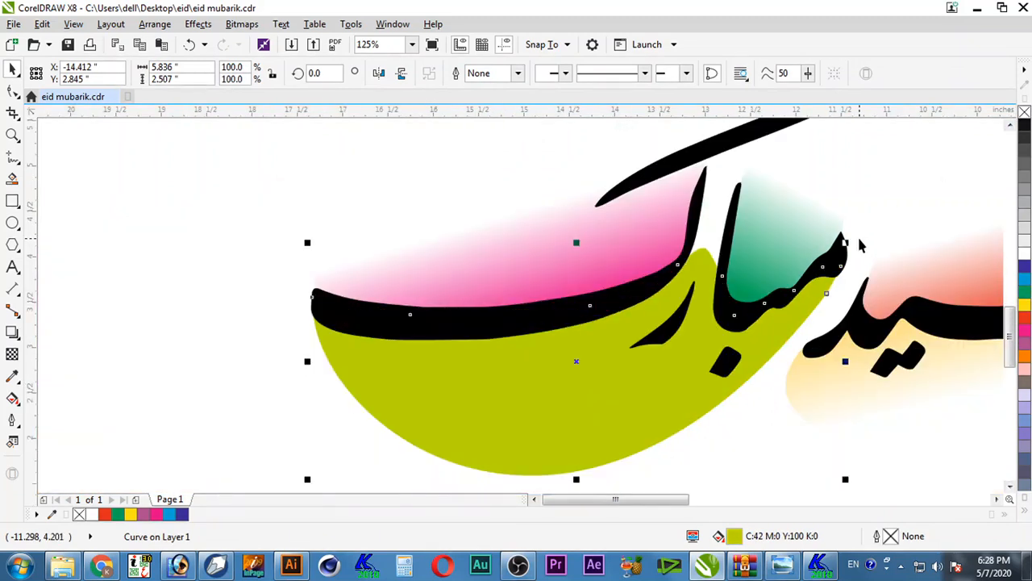
- Apply a linear transparency at about -88° to the yellow-green shape, fading downward from the مبارک letters
{"action": "key", "text": "F10"}
{"action": "left_click", "coordinate": [12, 331]}
{"action": "left_click_drag", "start_coordinate": [613, 269], "coordinate": [595, 399]}
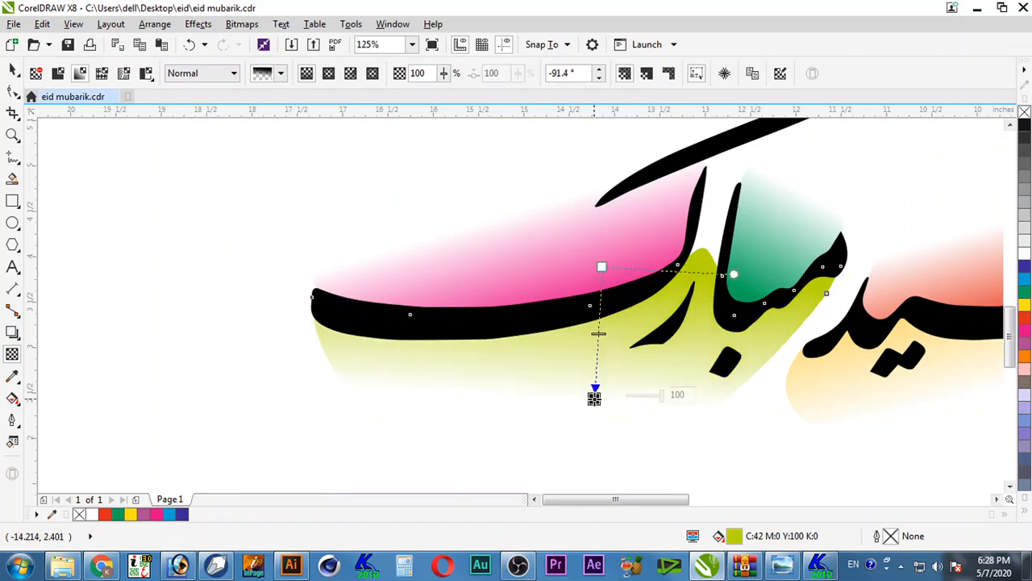
{"action": "left_click_drag", "start_coordinate": [603, 266], "coordinate": [587, 209]}
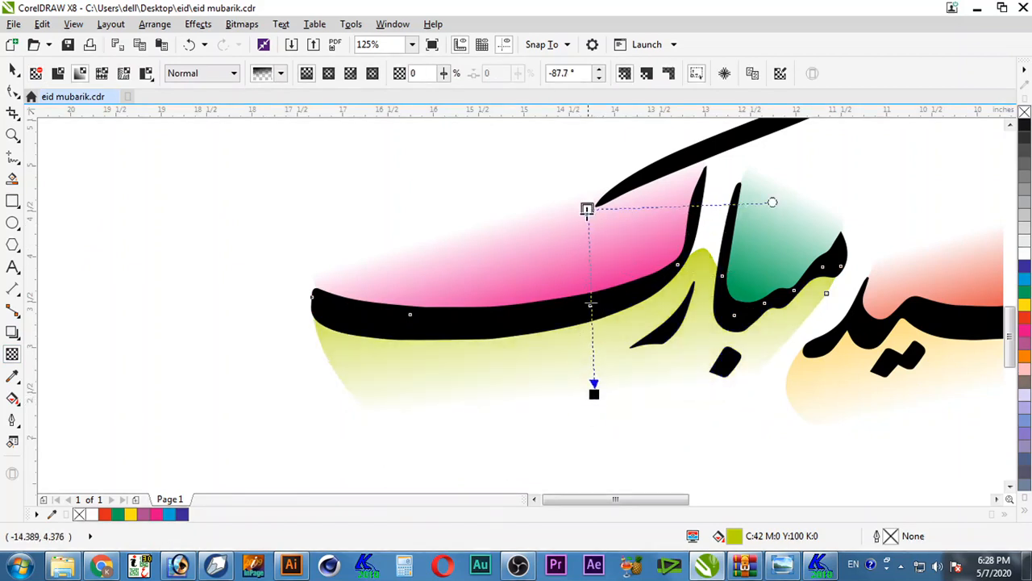
{"action": "key", "text": "space"}
- Recolour the faded shape below مبارک to cyan
{"action": "scroll", "coordinate": [406, 358], "scroll_direction": "down", "scroll_amount": 2}
{"action": "key", "text": "F2"}
{"action": "left_click_drag", "start_coordinate": [305, 258], "coordinate": [742, 441]}
{"action": "key", "text": "space"}
{"action": "key", "text": "space"}
{"action": "left_click", "coordinate": [663, 419]}
{"action": "left_click", "coordinate": [364, 319]}
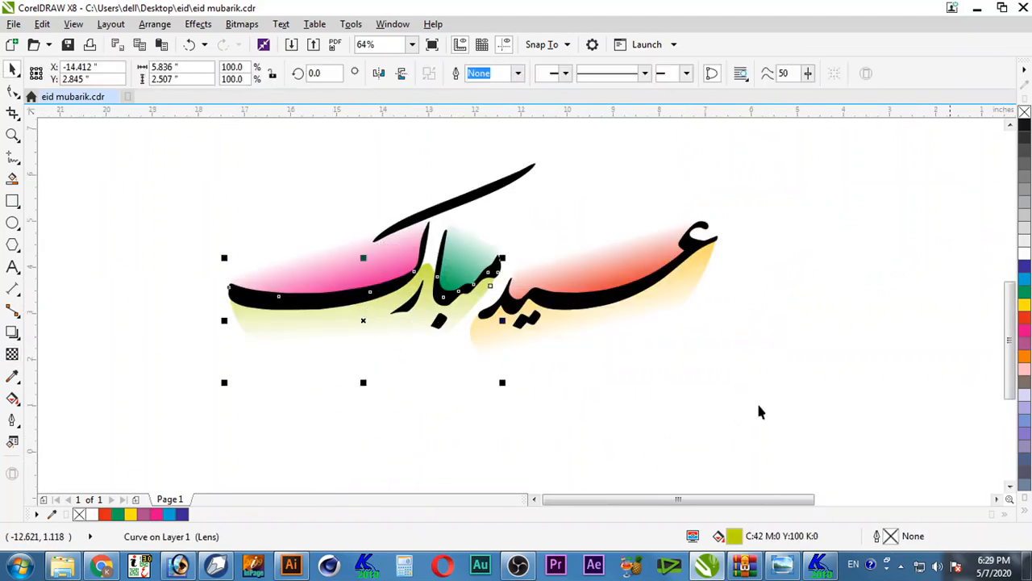
{"action": "left_click", "coordinate": [1024, 294]}
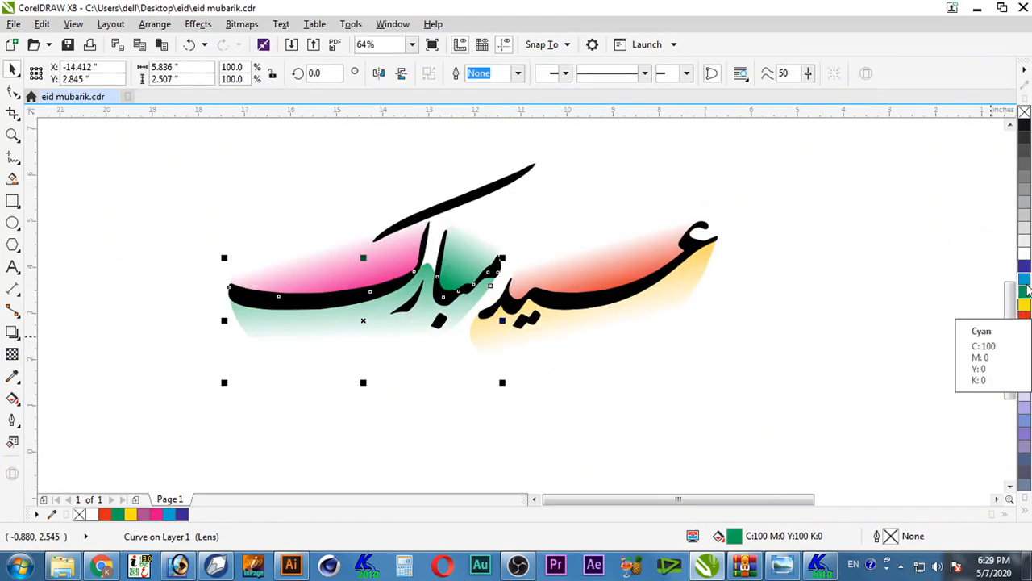
{"action": "left_click", "coordinate": [1025, 279]}
- Deselect the shape and save the drawing
{"action": "left_click", "coordinate": [835, 184]}
{"action": "key", "text": "F2"}
{"action": "left_click_drag", "start_coordinate": [818, 396], "coordinate": [127, 139]}
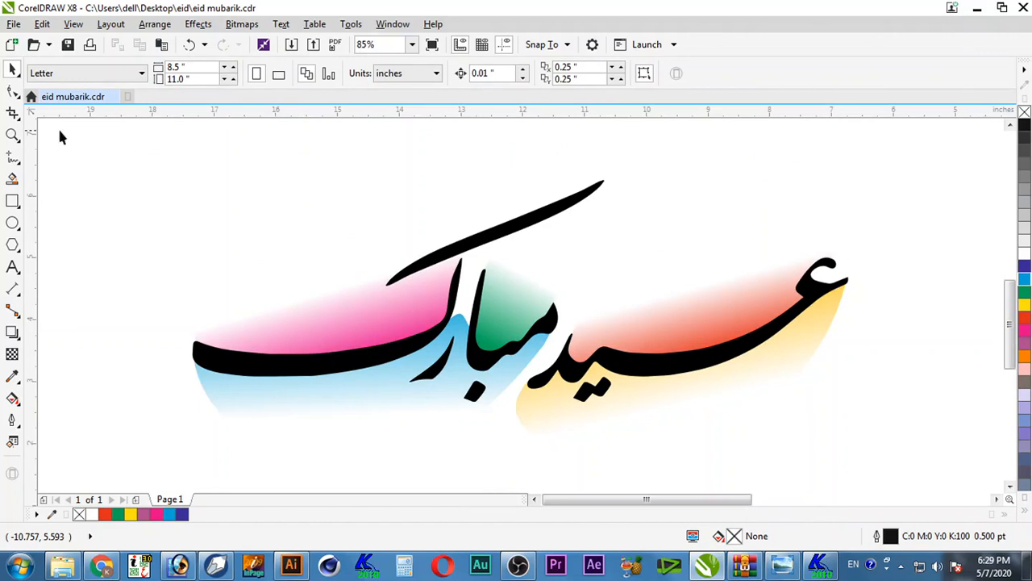
{"action": "left_click", "coordinate": [69, 46]}
- Change the amber shape's linear transparency to about -63°, fading toward its lower right
{"action": "double_click", "coordinate": [813, 338]}
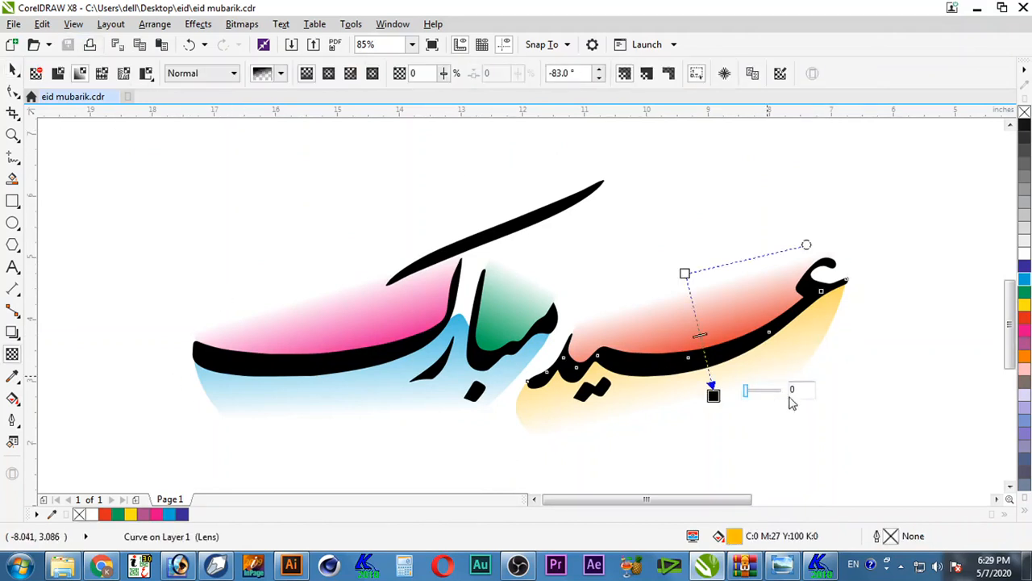
{"action": "left_click_drag", "start_coordinate": [715, 384], "coordinate": [788, 368]}
{"action": "key", "text": "space"}
{"action": "left_click", "coordinate": [956, 402]}
{"action": "key", "text": "space"}
{"action": "key", "text": "space"}
{"action": "left_click", "coordinate": [717, 400]}
{"action": "key", "text": "space"}
{"action": "left_click_drag", "start_coordinate": [686, 273], "coordinate": [685, 266]}
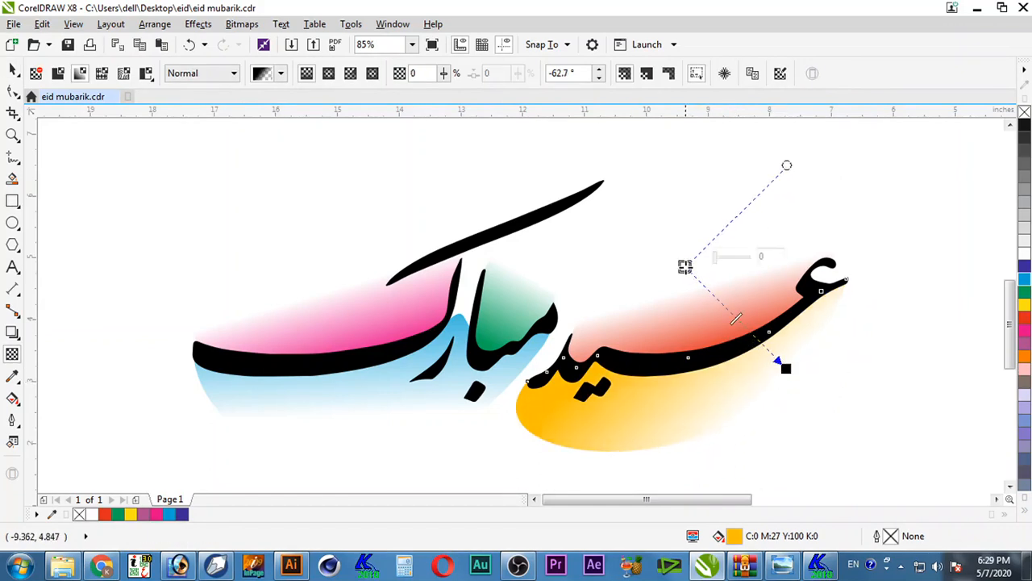
- Draw a rectangle over the right end of عید and intersect it with the amber shape
{"action": "left_click", "coordinate": [13, 202]}
{"action": "left_click_drag", "start_coordinate": [938, 197], "coordinate": [728, 451]}
{"action": "key", "text": "space"}
{"action": "left_click", "coordinate": [706, 401], "text": "shift"}
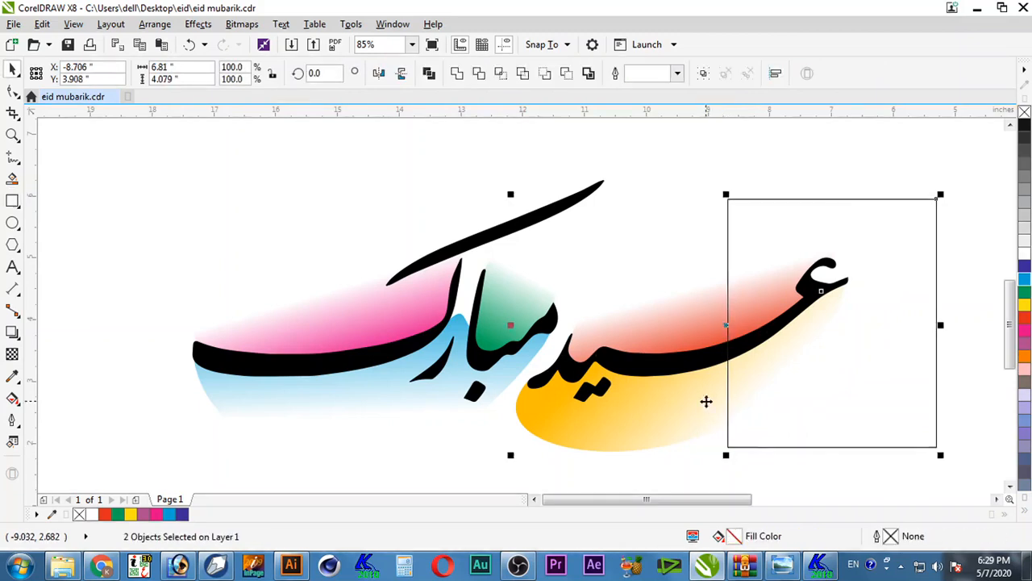
{"action": "left_click", "coordinate": [500, 74]}
- Mirror and stretch the rectangle over the left part of the amber shape, making it about 4.1 by 4.5 inches
{"action": "left_click", "coordinate": [896, 415]}
{"action": "key", "text": "Delete"}
{"action": "key", "text": "ctrl+z"}
{"action": "left_click_drag", "start_coordinate": [941, 324], "coordinate": [472, 370]}
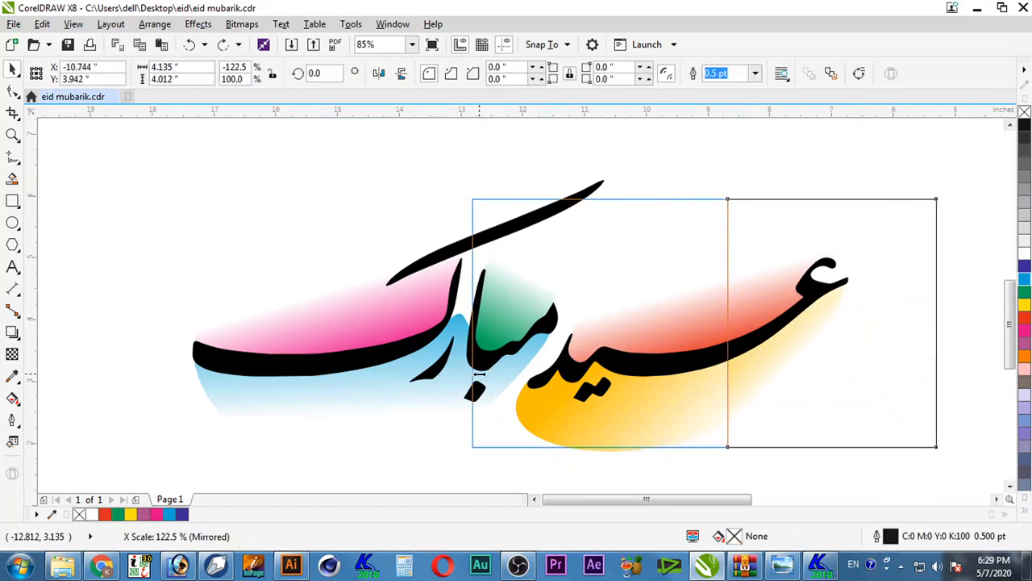
{"action": "left_click_drag", "start_coordinate": [604, 449], "coordinate": [599, 479]}
- Intersect the rectangle with the left part of the amber shape and delete the rectangle
{"action": "key", "text": "space"}
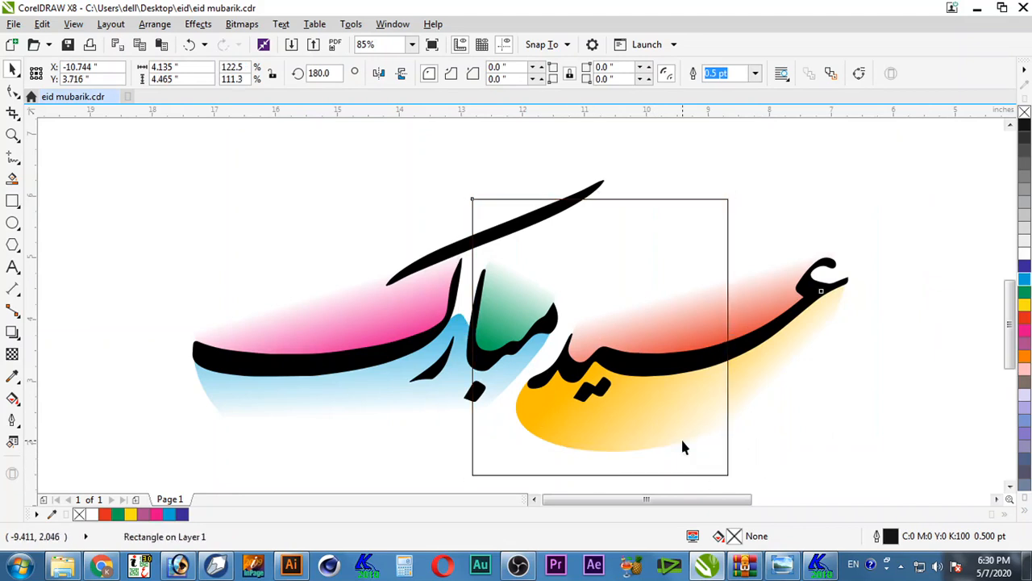
{"action": "left_click", "coordinate": [683, 444], "text": "shift"}
{"action": "left_click", "coordinate": [500, 78]}
{"action": "left_click", "coordinate": [726, 460]}
{"action": "key", "text": "Delete"}
- Delete the original amber shape, keeping only its two intersected pieces
{"action": "left_click", "coordinate": [674, 429]}
{"action": "key", "text": "super"}
{"action": "left_click", "coordinate": [690, 429], "text": "alt"}
{"action": "key", "text": "Delete"}
- Set the left amber piece's linear transparency to about -87°, fading downward from the عید stroke
{"action": "left_click", "coordinate": [637, 427]}
{"action": "left_click", "coordinate": [819, 324]}
{"action": "left_click", "coordinate": [615, 425]}
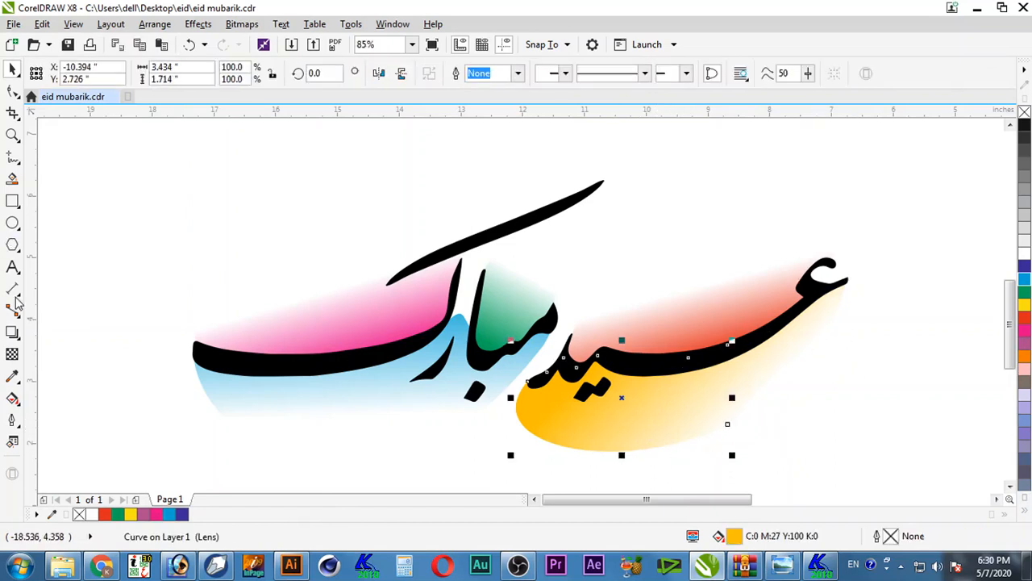
{"action": "left_click", "coordinate": [12, 352]}
{"action": "left_click_drag", "start_coordinate": [636, 419], "coordinate": [633, 279]}
{"action": "left_click_drag", "start_coordinate": [636, 421], "coordinate": [646, 414]}
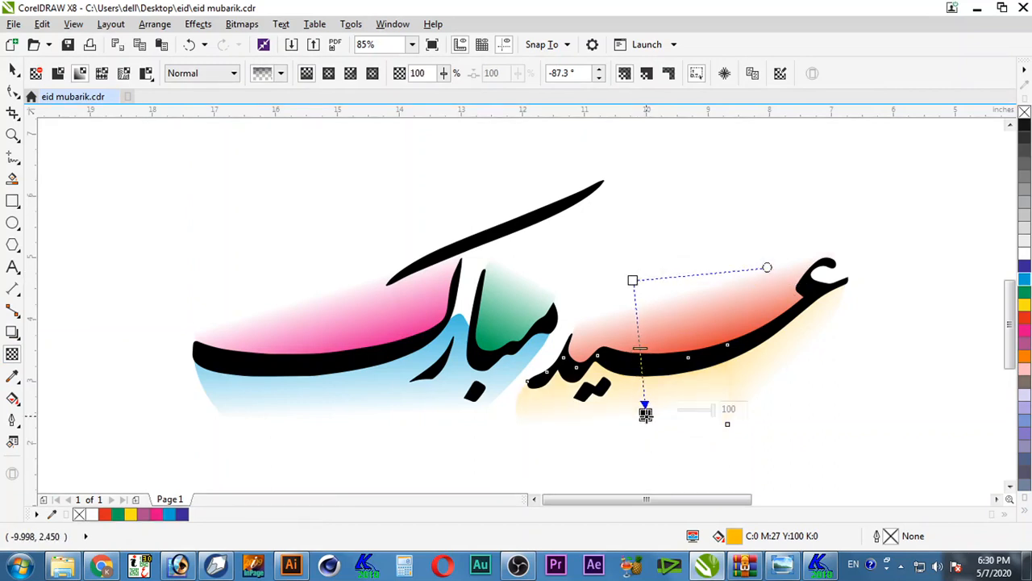
{"action": "key", "text": "space"}
{"action": "left_click", "coordinate": [908, 400]}
- Fine-tune the end point of the left amber piece's transparency to extend the fade slightly lower
{"action": "scroll", "coordinate": [908, 399], "scroll_direction": "down", "scroll_amount": 2}
{"action": "key", "text": "F2"}
{"action": "left_click_drag", "start_coordinate": [932, 278], "coordinate": [504, 424]}
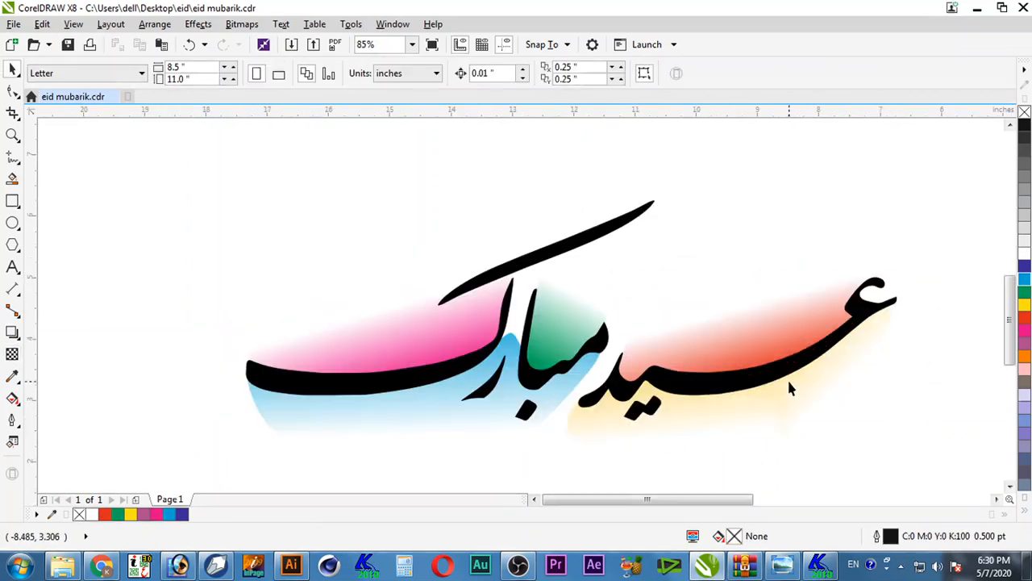
{"action": "left_click", "coordinate": [810, 394]}
{"action": "key", "text": "space"}
{"action": "key", "text": "space"}
{"action": "left_click", "coordinate": [728, 399]}
{"action": "key", "text": "space"}
{"action": "key", "text": "space"}
{"action": "left_click_drag", "start_coordinate": [694, 432], "coordinate": [691, 436]}
{"action": "key", "text": "space"}
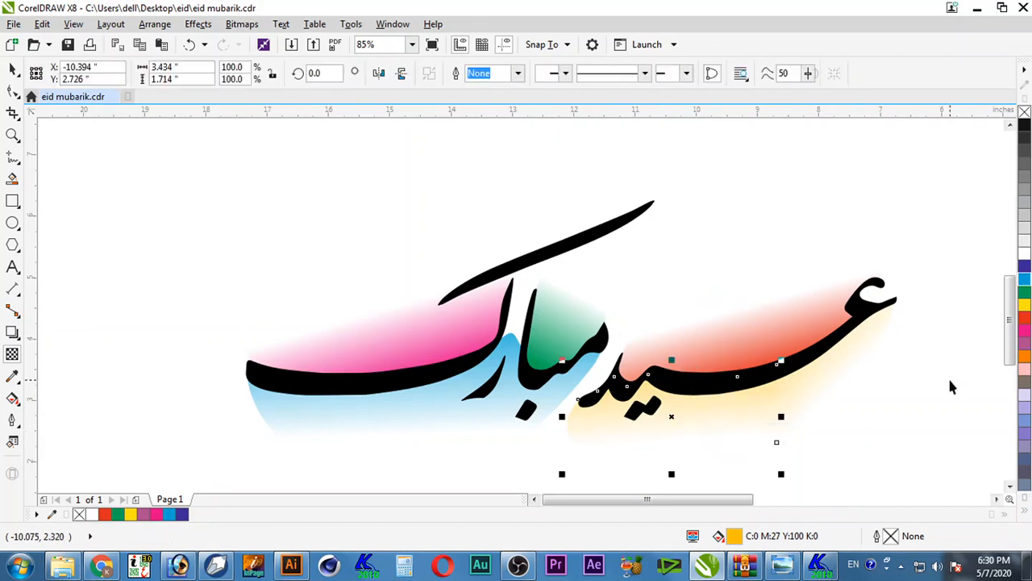
- Fill both amber pieces below عید with magenta (C0 M100 Y0 K0) and group them
{"action": "left_click", "coordinate": [1025, 330]}
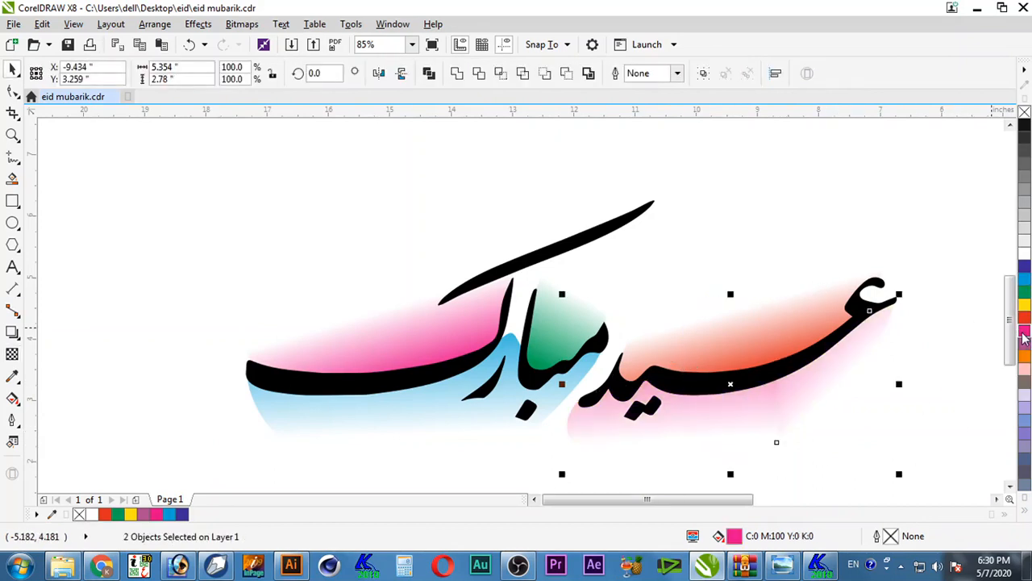
{"action": "key", "text": "ctrl+g"}
{"action": "key", "text": "space"}
{"action": "key", "text": "space"}
{"action": "left_click", "coordinate": [859, 211]}
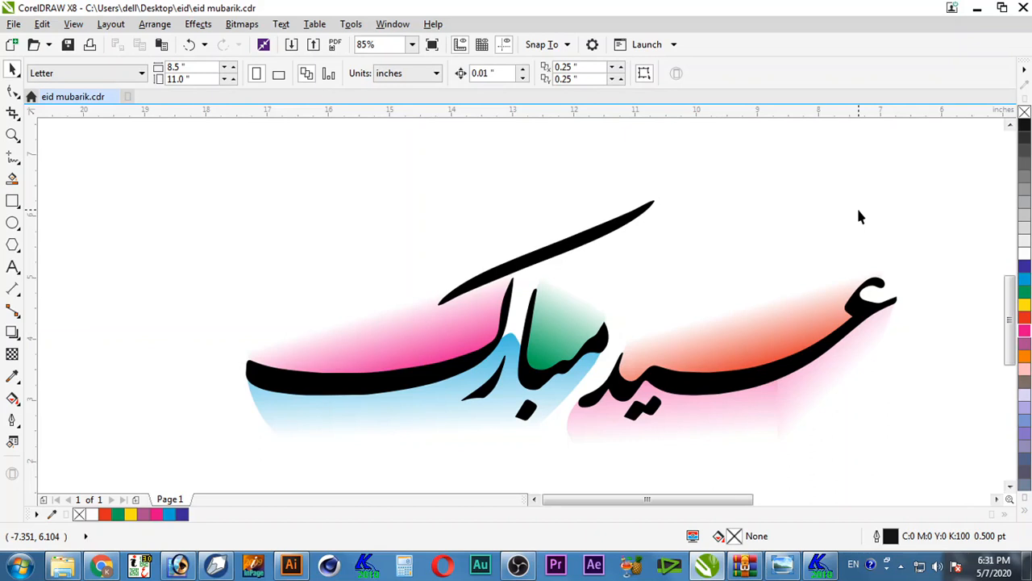
- Move the opaque start of the pink shape's linear transparency below the letter stroke to make the pink fade paler
{"action": "left_click", "coordinate": [292, 417]}
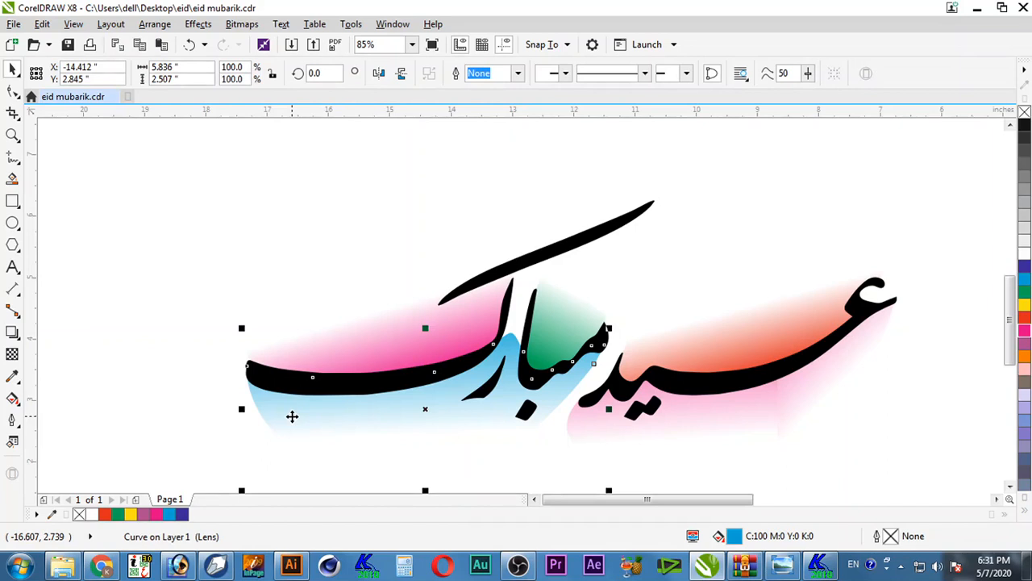
{"action": "left_click", "coordinate": [276, 216]}
{"action": "scroll", "coordinate": [276, 216], "scroll_direction": "down", "scroll_amount": 2}
{"action": "key", "text": "F2"}
{"action": "left_click_drag", "start_coordinate": [587, 182], "coordinate": [262, 357]}
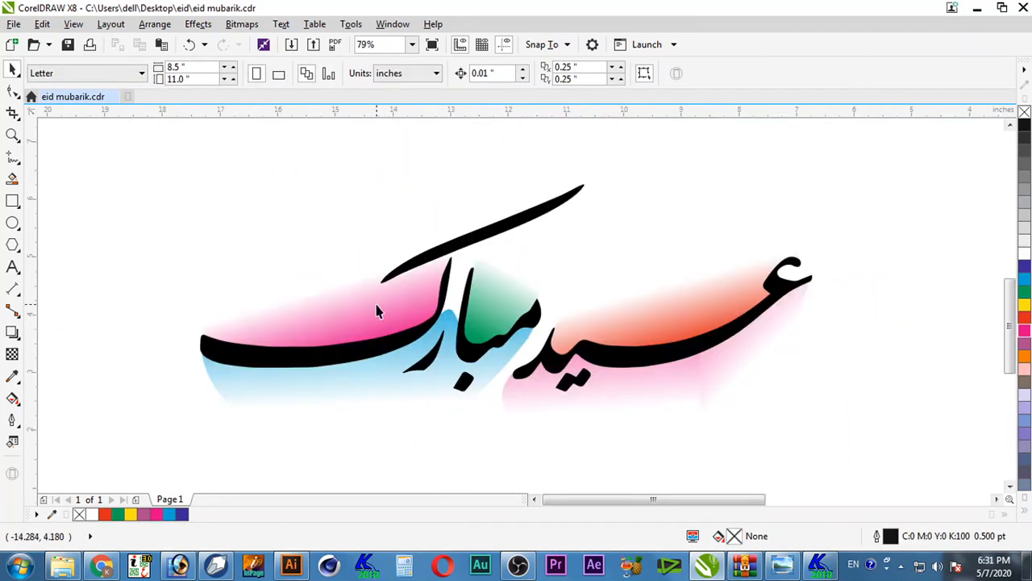
{"action": "left_click", "coordinate": [376, 311]}
{"action": "left_click", "coordinate": [12, 353]}
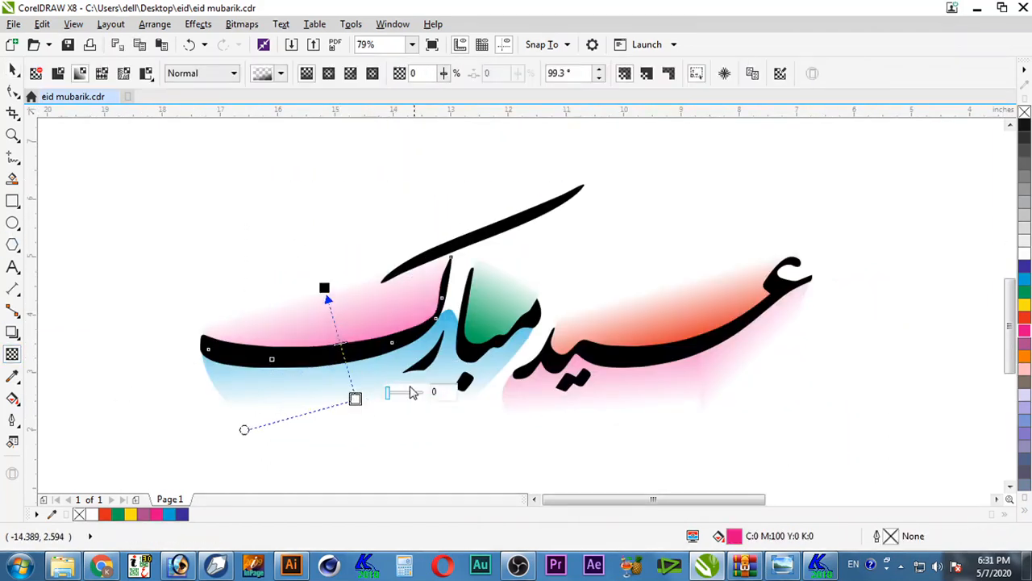
{"action": "key", "text": "space"}
{"action": "scroll", "coordinate": [440, 190], "scroll_direction": "down", "scroll_amount": 2}
{"action": "scroll", "coordinate": [631, 218], "scroll_direction": "up", "scroll_amount": 2}
- Recolour the main عید stroke within the lettering group brown (C0 M62 Y100 K57)
{"action": "left_click", "coordinate": [706, 323]}
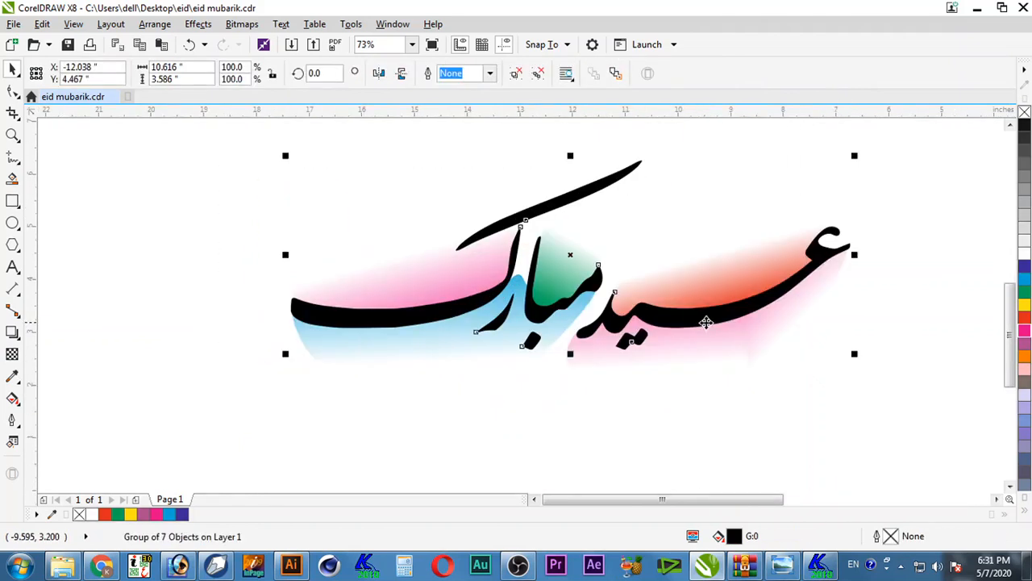
{"action": "left_click", "coordinate": [716, 319], "text": "ctrl"}
{"action": "left_click", "coordinate": [1025, 306]}
{"action": "left_click", "coordinate": [1024, 317]}
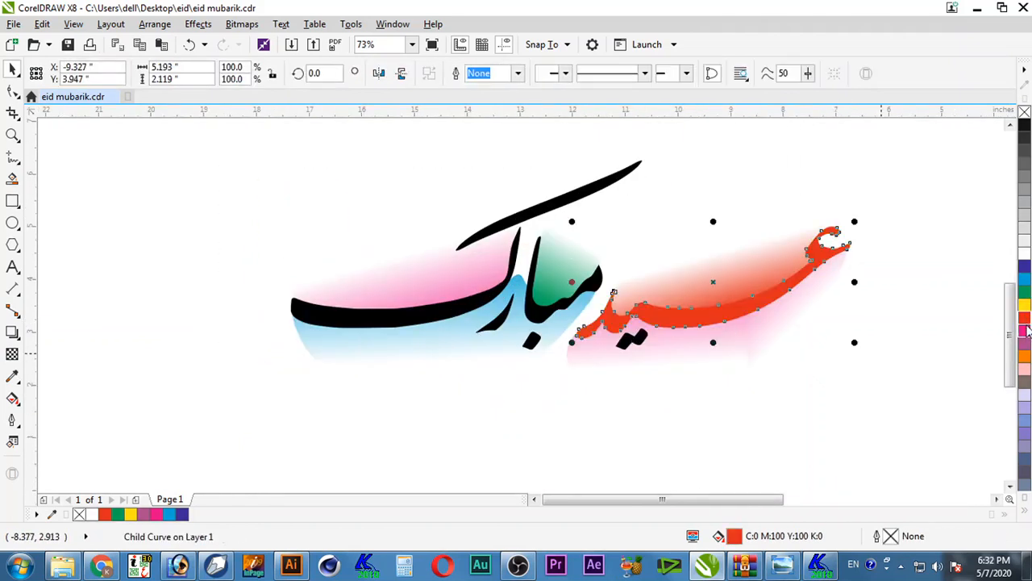
{"action": "double_click", "coordinate": [733, 537]}
{"action": "left_click_drag", "start_coordinate": [682, 289], "coordinate": [681, 258]}
{"action": "left_click", "coordinate": [696, 409]}
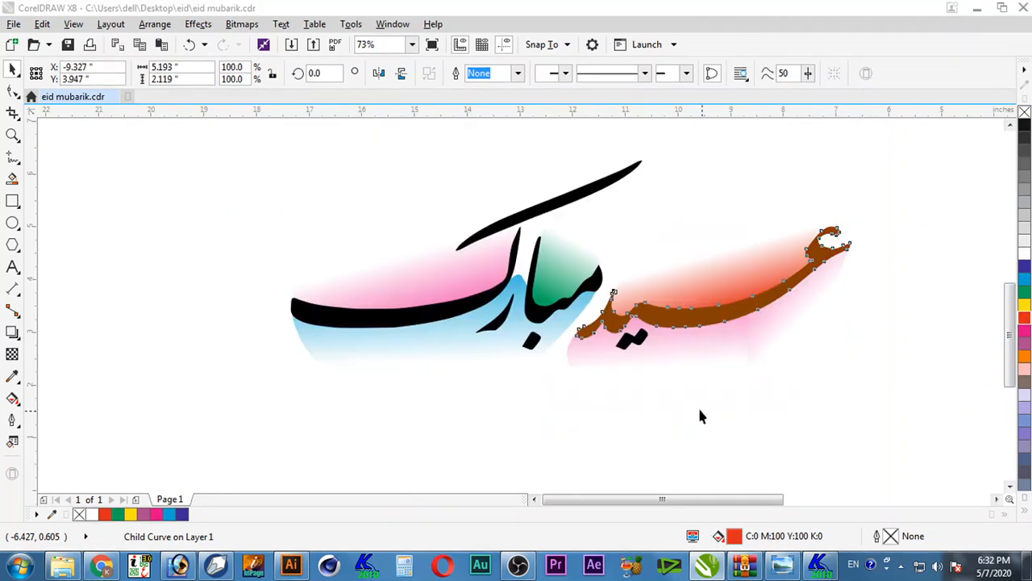
{"action": "left_click", "coordinate": [909, 315]}
- Apply the same brown fill to the dots and all remaining strokes of the lettering
{"action": "left_click", "coordinate": [638, 338]}
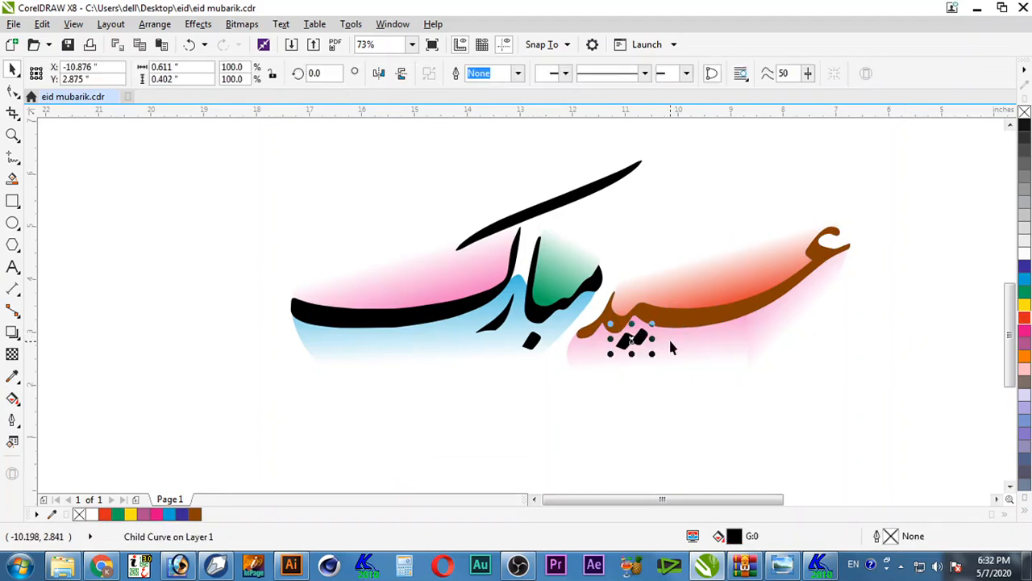
{"action": "left_click", "coordinate": [533, 340]}
{"action": "left_click", "coordinate": [540, 316]}
{"action": "left_click", "coordinate": [194, 513]}
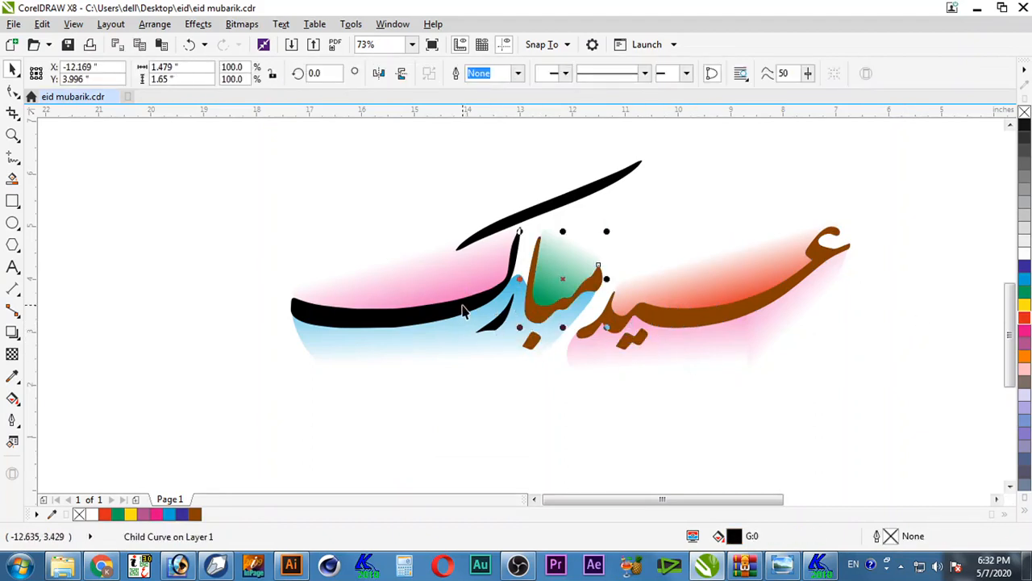
{"action": "left_click", "coordinate": [379, 316]}
{"action": "left_click", "coordinate": [194, 514]}
{"action": "left_click", "coordinate": [524, 218]}
{"action": "left_click", "coordinate": [195, 514]}
{"action": "left_click", "coordinate": [714, 173]}
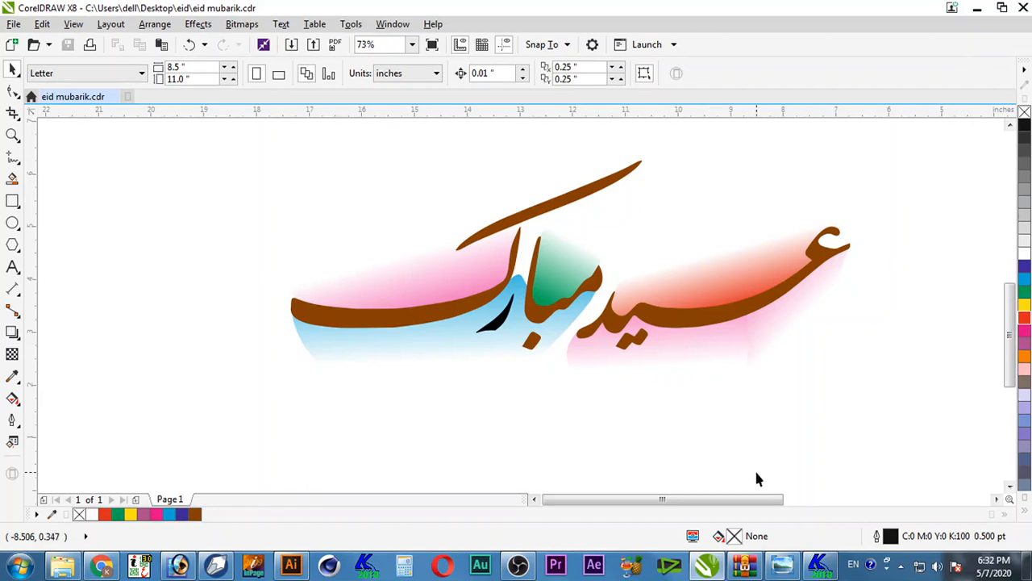
{"action": "left_click", "coordinate": [506, 329]}
{"action": "left_click", "coordinate": [194, 514]}
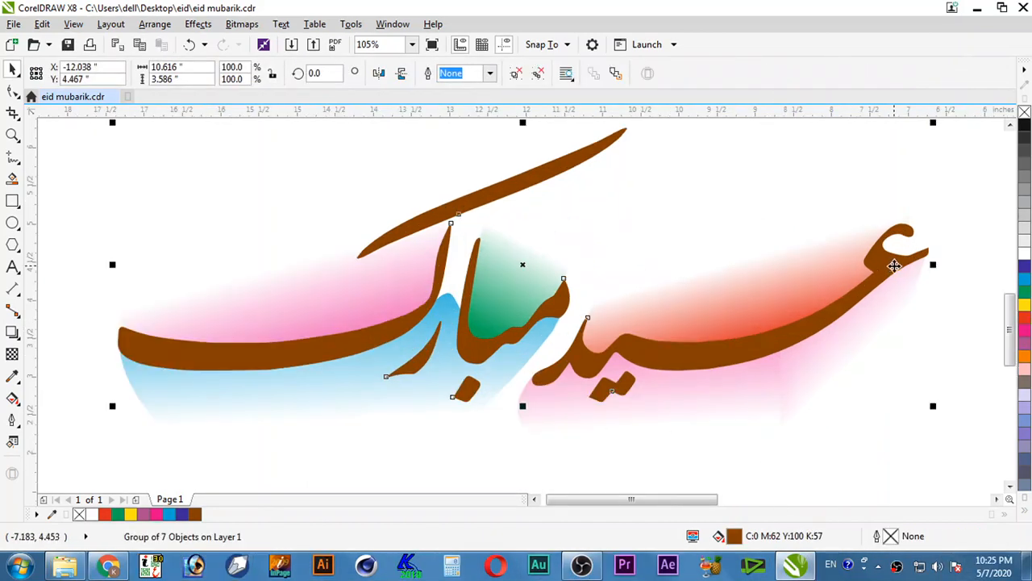
- Give the whole lettering group a black 0.035 in outline with rounded corners
{"action": "key", "text": "F12"}
{"action": "key", "text": "Tab"}
{"action": "left_click", "coordinate": [484, 180]}
{"action": "left_click", "coordinate": [466, 194]}
{"action": "left_click", "coordinate": [401, 176]}
{"action": "left_click", "coordinate": [442, 143]}
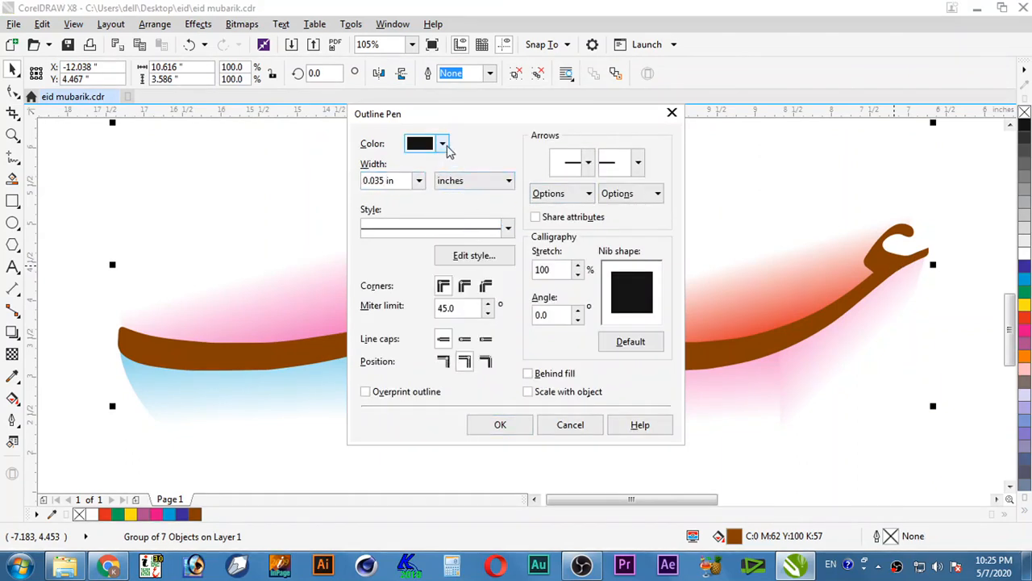
{"action": "left_click", "coordinate": [658, 389]}
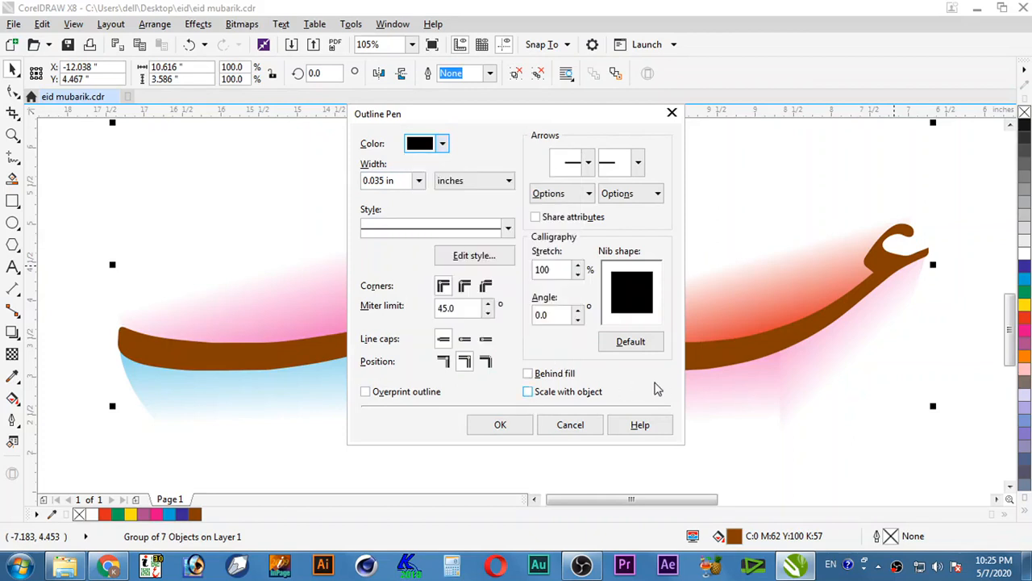
{"action": "left_click", "coordinate": [465, 285]}
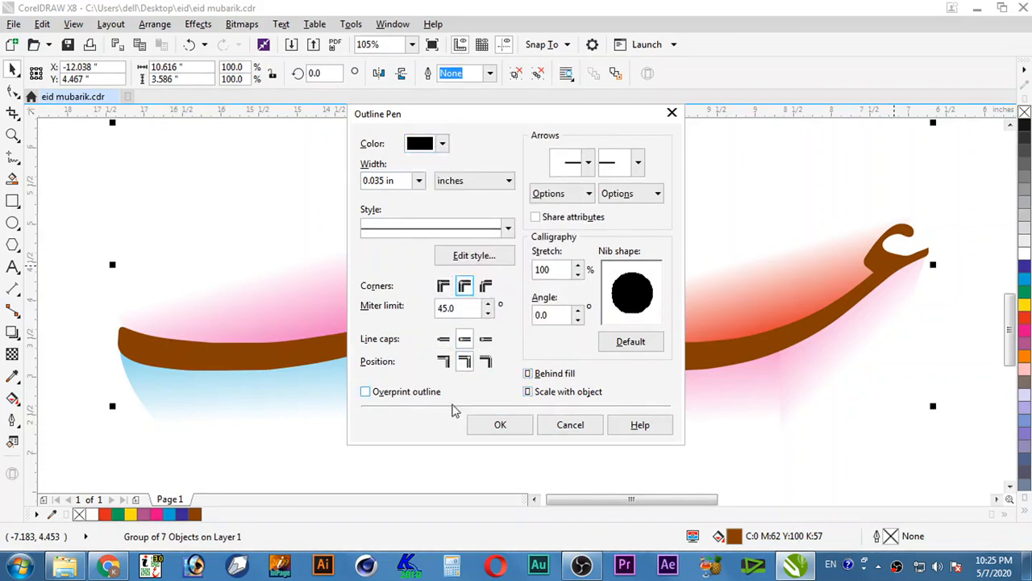
{"action": "left_click", "coordinate": [500, 424]}
- Fill the lettering group white and widen its outline to 0.1 in
{"action": "left_click", "coordinate": [1024, 256]}
{"action": "key", "text": "F12"}
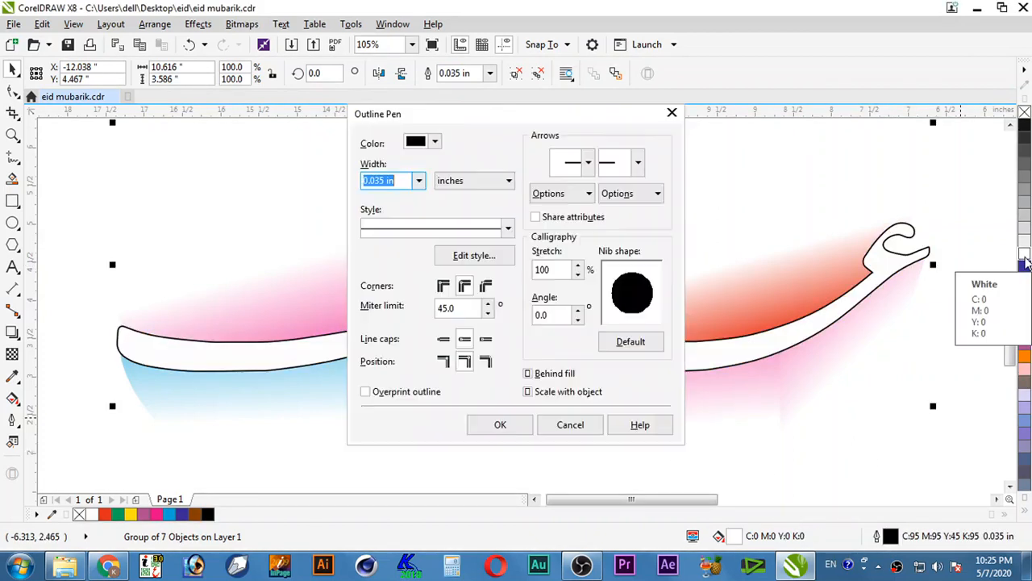
{"action": "key", "text": "Return"}
{"action": "key", "text": "F12"}
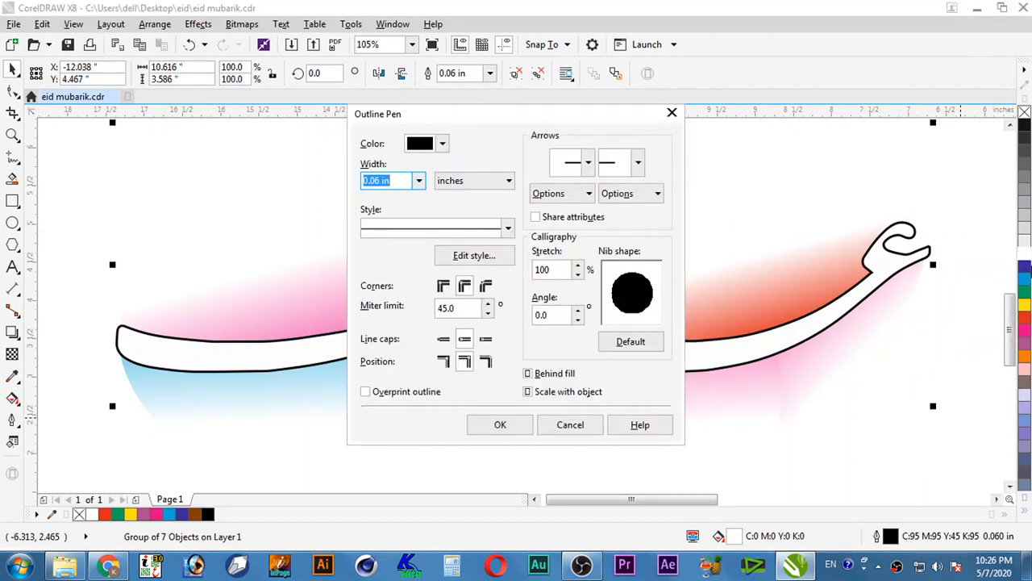
{"action": "type", "text": ".1"}
{"action": "key", "text": "Return"}
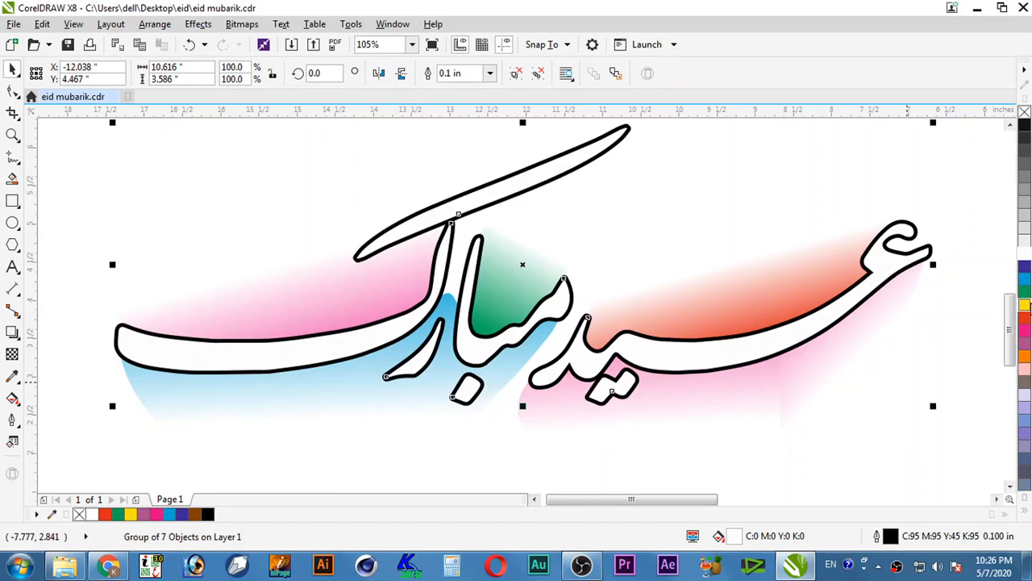
- Outline the lettering in magenta and place a slightly offset copy with a blue outline behind its lower edge
{"action": "right_click", "coordinate": [1024, 331]}
{"action": "left_click_drag", "start_coordinate": [729, 357], "coordinate": [728, 360]}
{"action": "right_click", "coordinate": [1025, 282]}
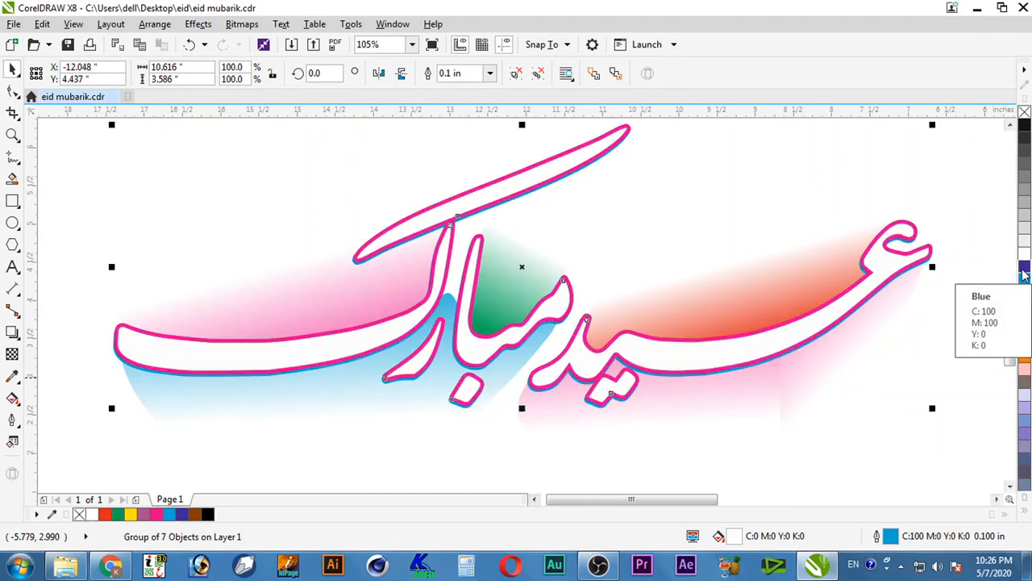
{"action": "right_click", "coordinate": [1025, 273]}
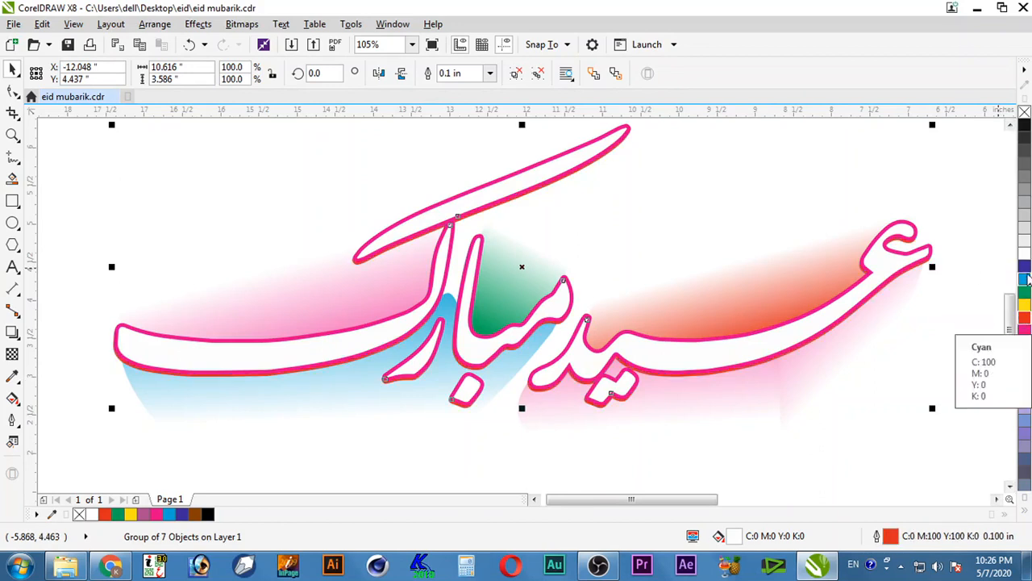
{"action": "left_click", "coordinate": [970, 204]}
- Try to recolour a single piece of the pink fade group below عید with blue
{"action": "scroll", "coordinate": [969, 202], "scroll_direction": "down", "scroll_amount": 2}
{"action": "left_click_drag", "start_coordinate": [466, 350], "coordinate": [368, 367]}
{"action": "left_click", "coordinate": [773, 337], "text": "ctrl"}
{"action": "left_click", "coordinate": [796, 321]}
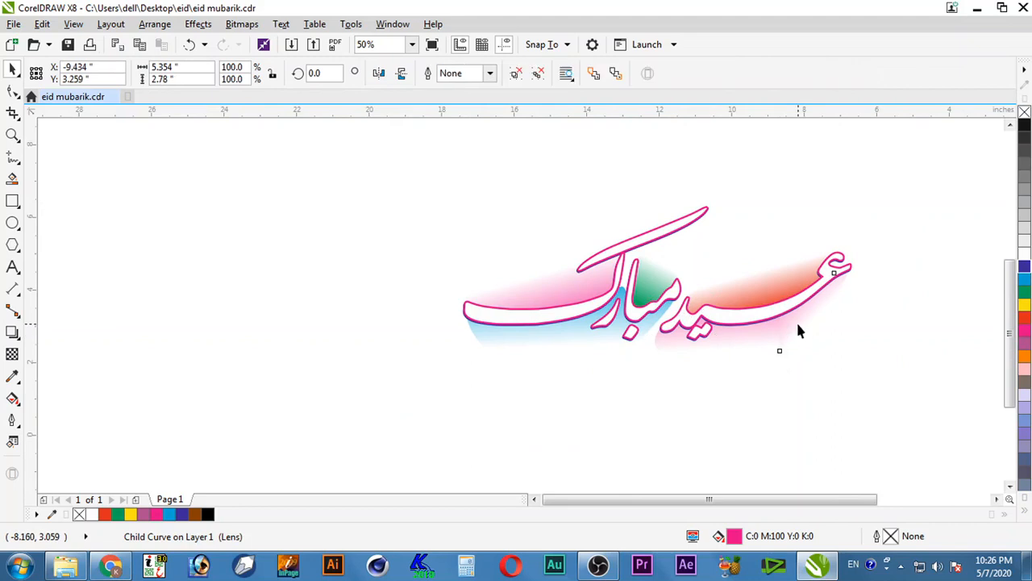
{"action": "left_click", "coordinate": [1026, 267]}
{"action": "left_click", "coordinate": [938, 293]}
{"action": "key", "text": "F2"}
{"action": "left_click_drag", "start_coordinate": [927, 199], "coordinate": [428, 385]}
{"action": "left_click", "coordinate": [754, 362]}
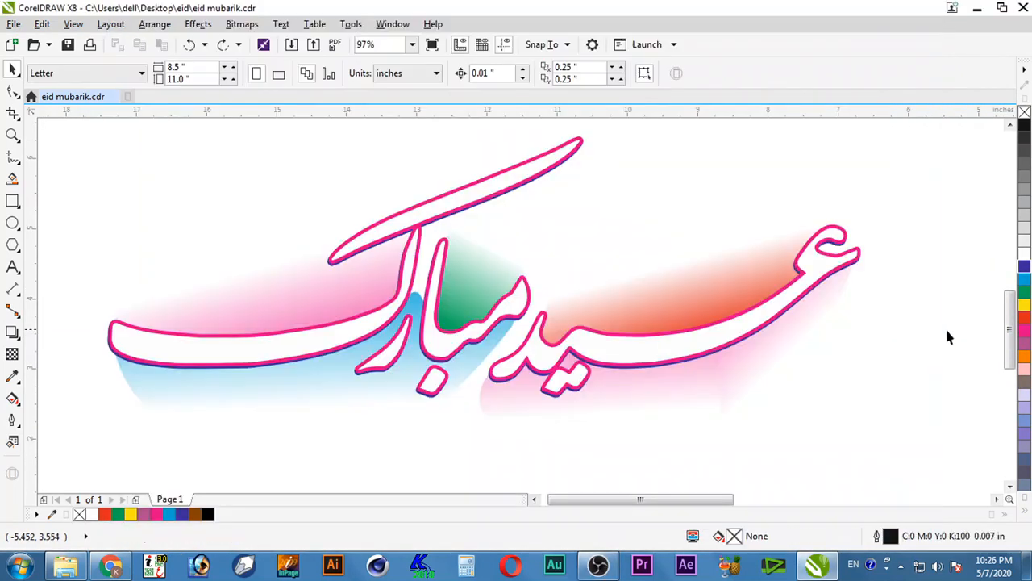
- Fill the grouped fade below عید with blue (C100 M100 Y0 K0)
{"action": "left_click", "coordinate": [663, 299]}
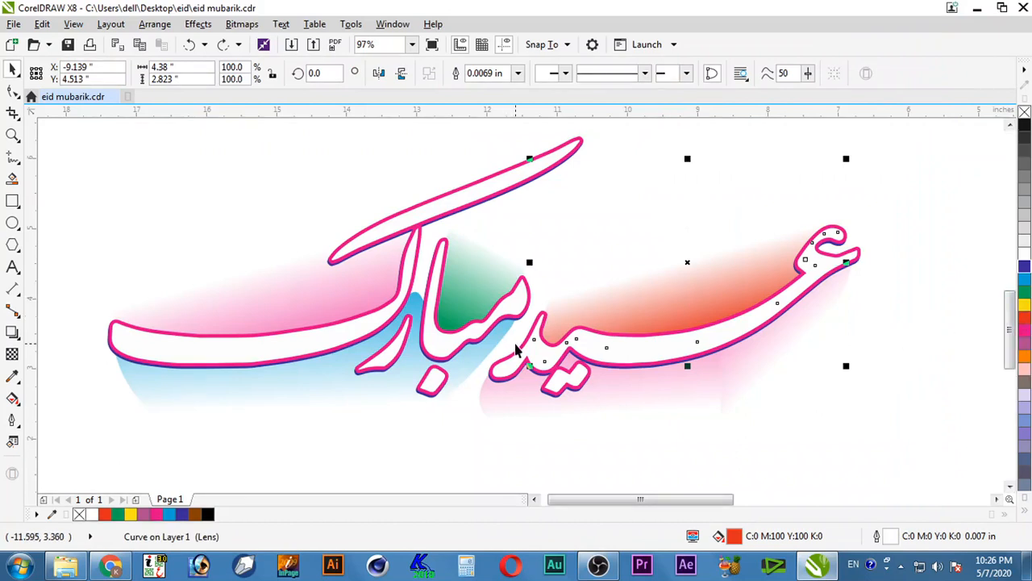
{"action": "left_click", "coordinate": [652, 387]}
{"action": "left_click", "coordinate": [1024, 268]}
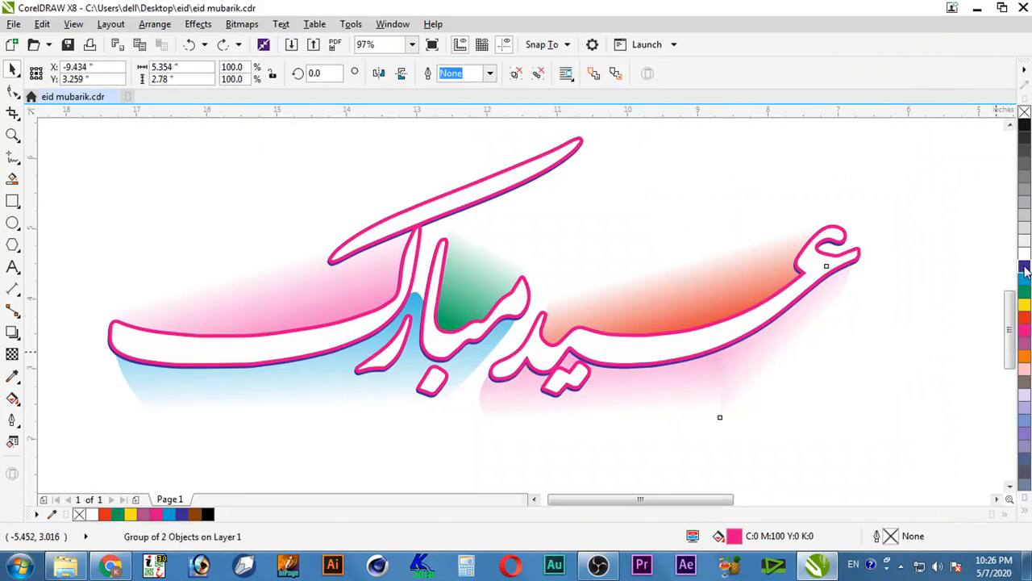
{"action": "left_click", "coordinate": [1024, 345]}
{"action": "left_click", "coordinate": [910, 343]}
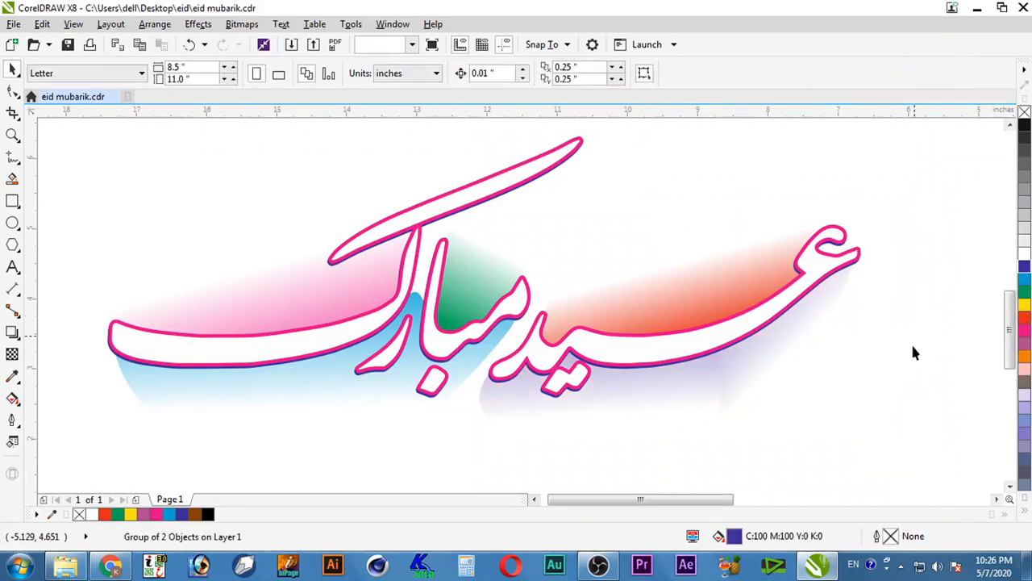
- Fill the fade above عید with cyan and both pieces of the fade below it with red
{"action": "left_click", "coordinate": [666, 301]}
{"action": "left_click", "coordinate": [1025, 268]}
{"action": "left_click", "coordinate": [1026, 280]}
{"action": "left_click", "coordinate": [716, 373], "text": "ctrl"}
{"action": "left_click", "coordinate": [1024, 319]}
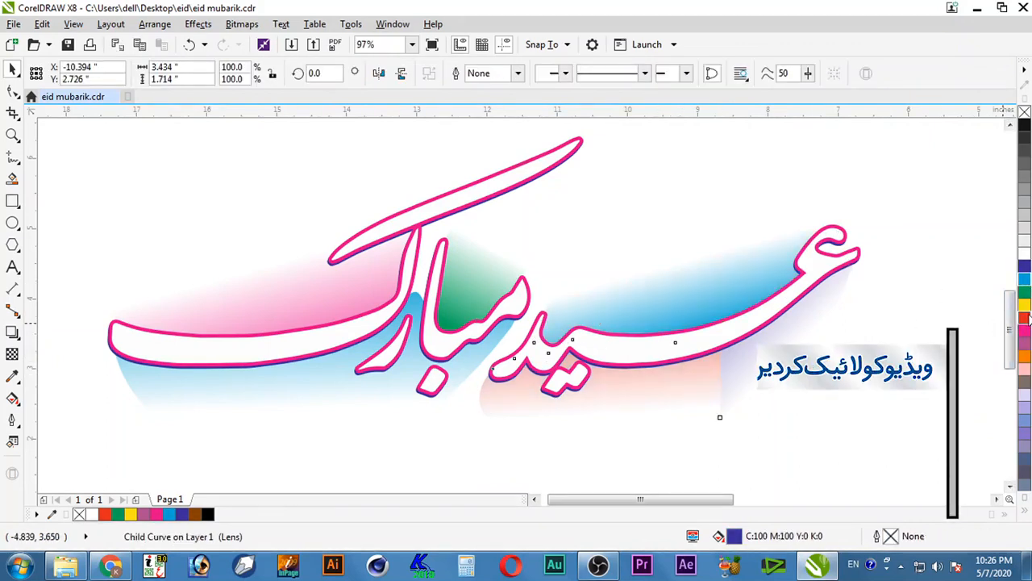
{"action": "left_click", "coordinate": [757, 356], "text": "ctrl"}
{"action": "left_click", "coordinate": [1024, 318]}
{"action": "left_click", "coordinate": [778, 383]}
- Select the complete Eid Mubarak artwork with its fades and group it into one object
{"action": "scroll", "coordinate": [779, 383], "scroll_direction": "down", "scroll_amount": 2}
{"action": "left_click_drag", "start_coordinate": [861, 296], "coordinate": [329, 469]}
{"action": "scroll", "coordinate": [343, 470], "scroll_direction": "down", "scroll_amount": 1}
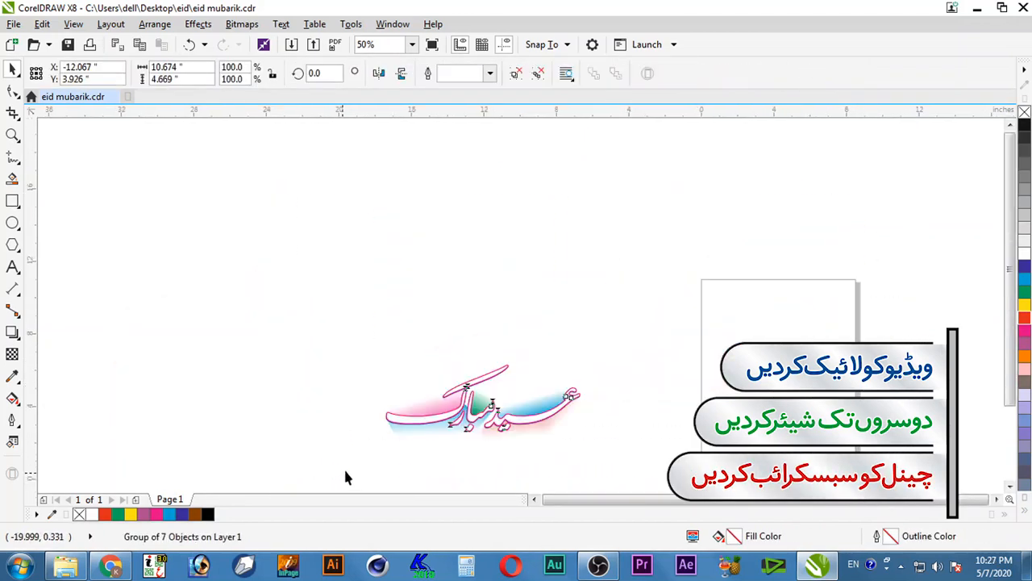
{"action": "left_click", "coordinate": [547, 442]}
{"action": "scroll", "coordinate": [546, 442], "scroll_direction": "up", "scroll_amount": 1}
- Switch to Chrome and search Google Images for "ornaments"
{"action": "left_click", "coordinate": [111, 565]}
{"action": "left_click", "coordinate": [213, 13]}
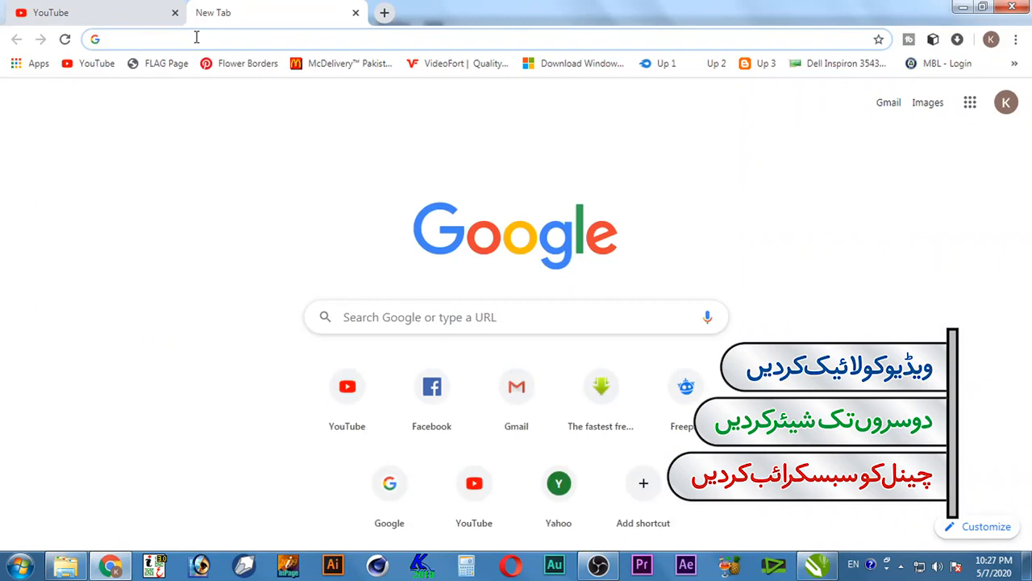
{"action": "type", "text": "ornam"}
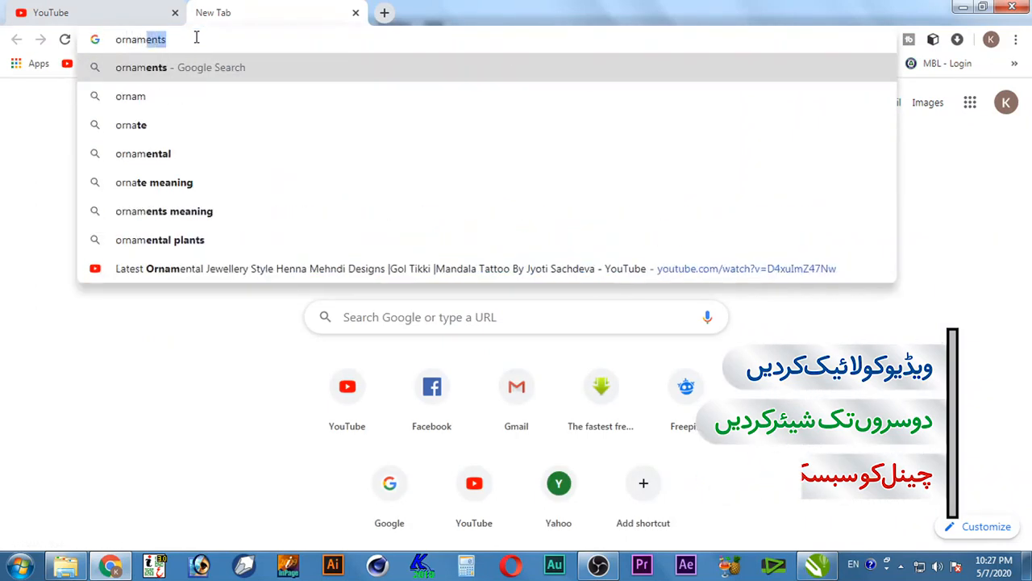
{"action": "type", "text": "ents"}
{"action": "key", "text": "Return"}
{"action": "left_click", "coordinate": [215, 143]}
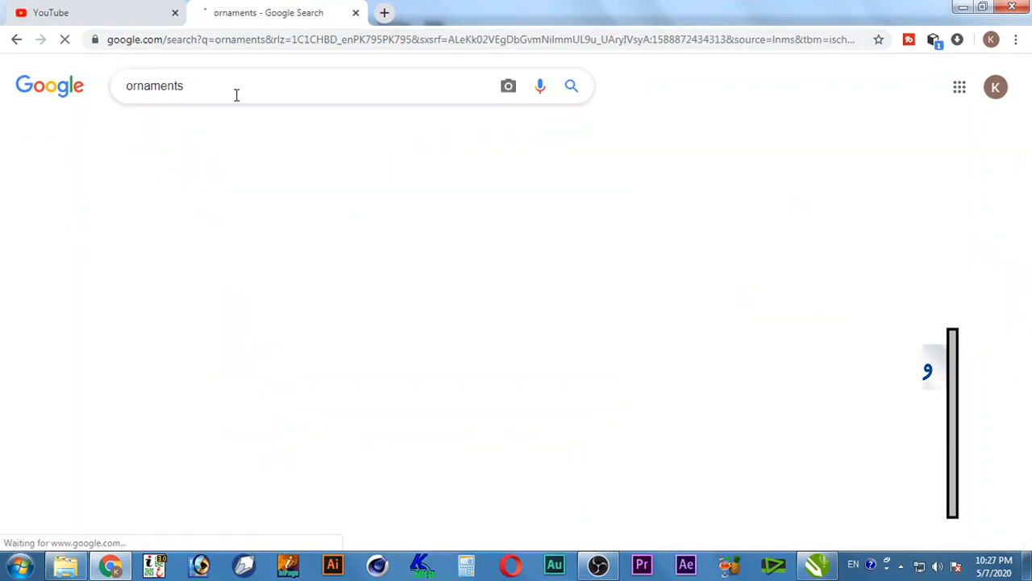
- Refine the image search to "ornaments black and white" and rerun it as "ornament black and white"
{"action": "left_click", "coordinate": [238, 96]}
{"action": "type", "text": "blac"}
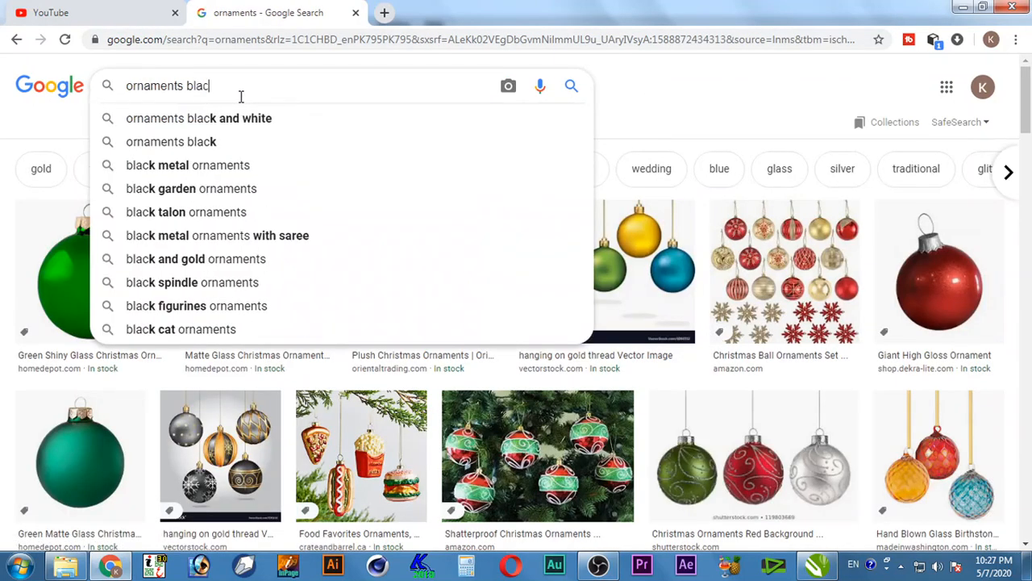
{"action": "key", "text": "Down"}
{"action": "key", "text": "Return"}
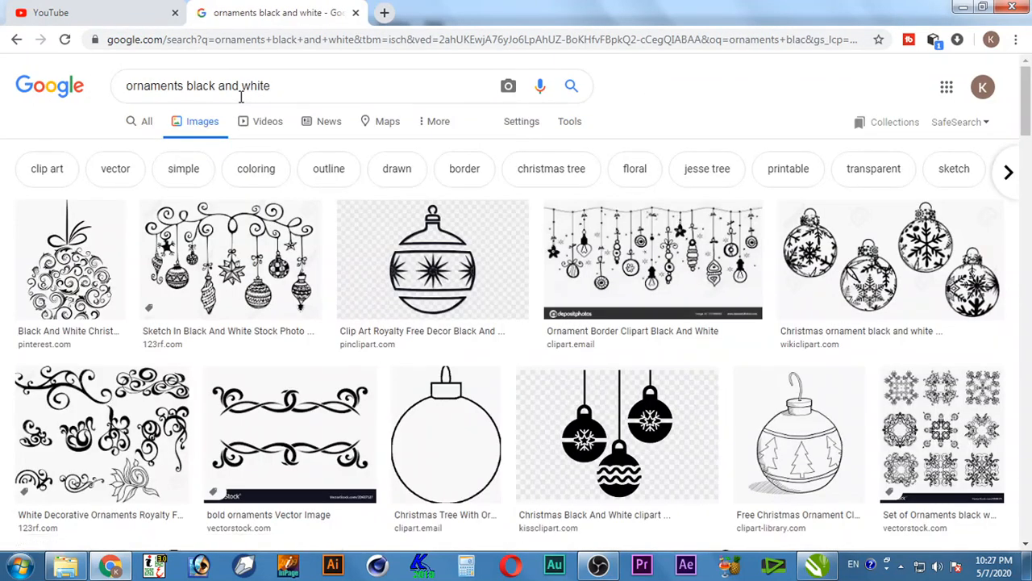
{"action": "left_click", "coordinate": [184, 85]}
{"action": "key", "text": "BackSpace"}
{"action": "left_click", "coordinate": [216, 121]}
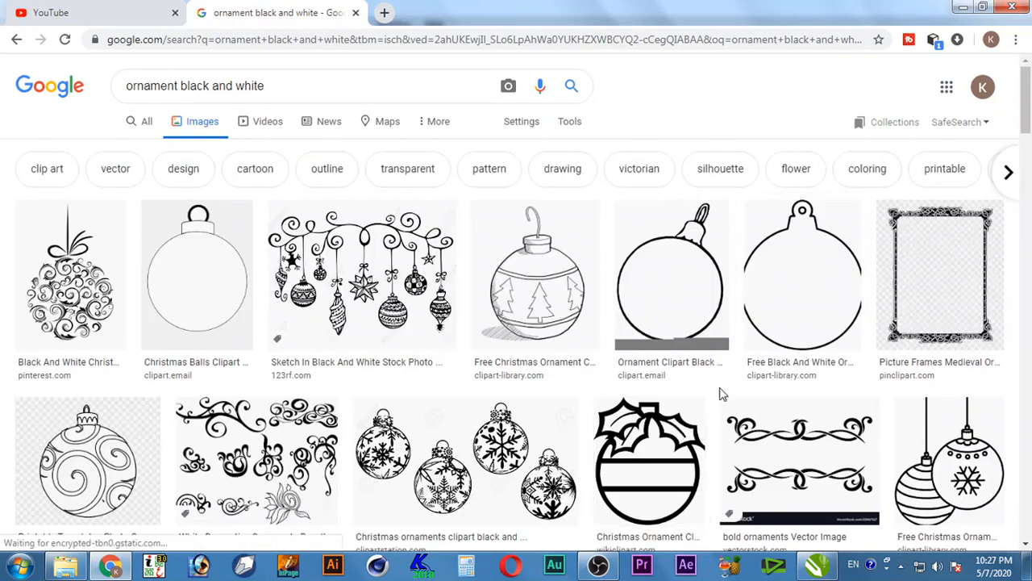
- Open the 123RF black and white decorative ornaments result and copy its preview image
{"action": "scroll", "coordinate": [721, 395], "scroll_direction": "down", "scroll_amount": 2}
{"action": "left_click", "coordinate": [294, 313]}
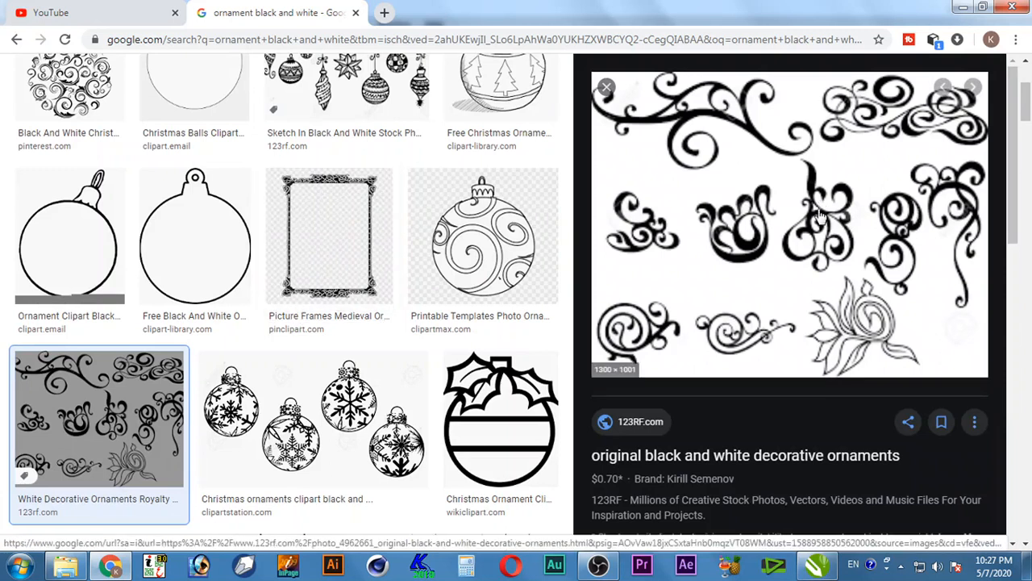
{"action": "right_click", "coordinate": [793, 225]}
{"action": "left_click", "coordinate": [831, 376]}
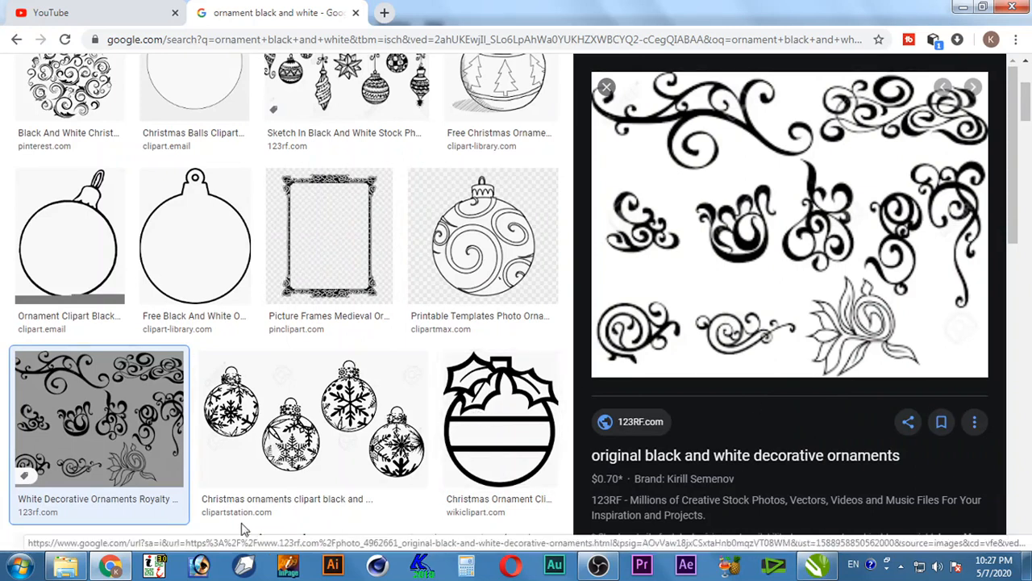
- Browse further ornament results, open the Colourbox "Black decorative ornament on white" image and copy it
{"action": "scroll", "coordinate": [403, 203], "scroll_direction": "up", "scroll_amount": 1}
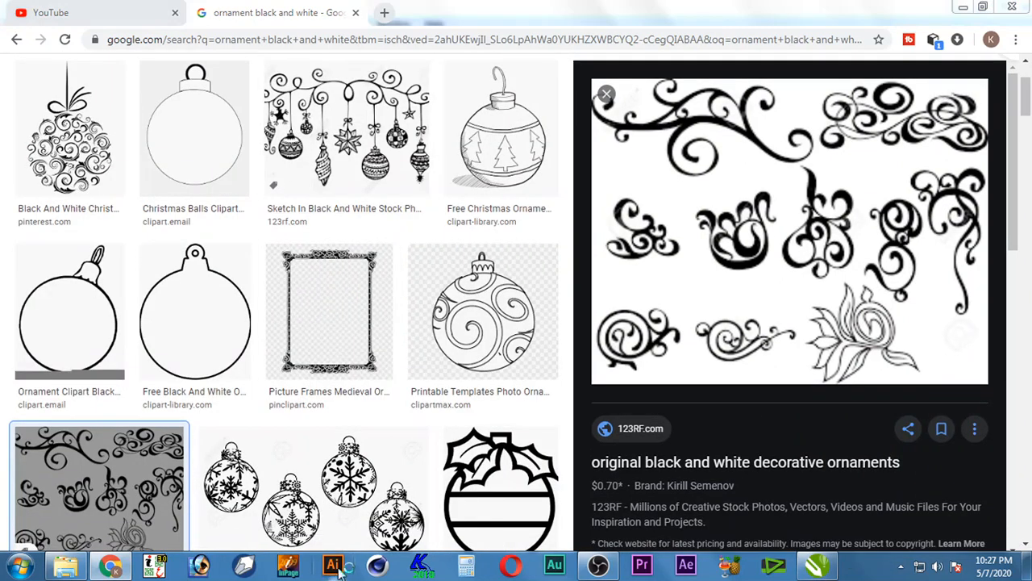
{"action": "left_click_drag", "start_coordinate": [1018, 237], "coordinate": [1025, 358]}
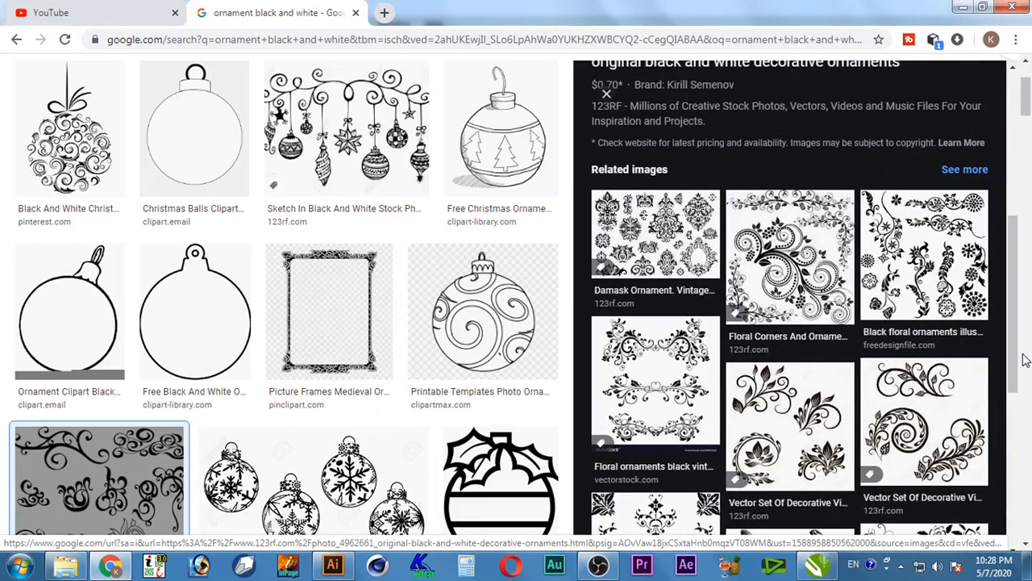
{"action": "left_click", "coordinate": [819, 278]}
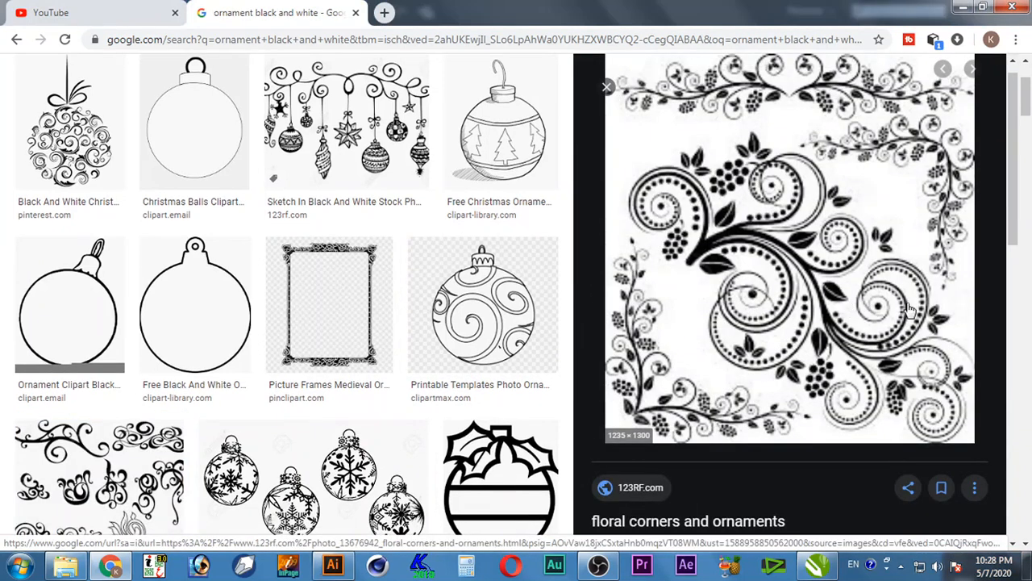
{"action": "left_click_drag", "start_coordinate": [1014, 226], "coordinate": [1024, 405]}
{"action": "scroll", "coordinate": [797, 495], "scroll_direction": "down", "scroll_amount": 4}
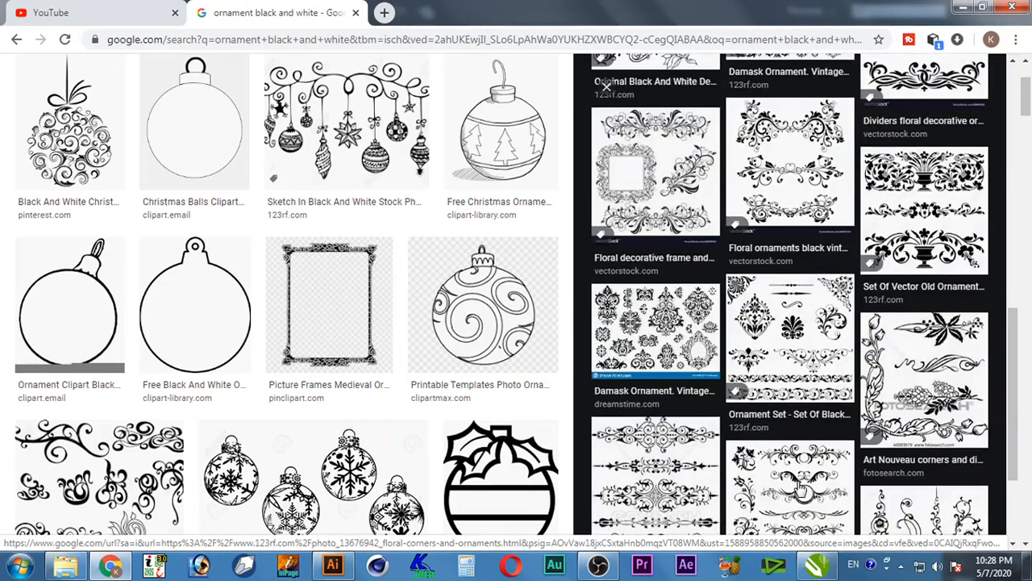
{"action": "scroll", "coordinate": [395, 396], "scroll_direction": "down", "scroll_amount": 3}
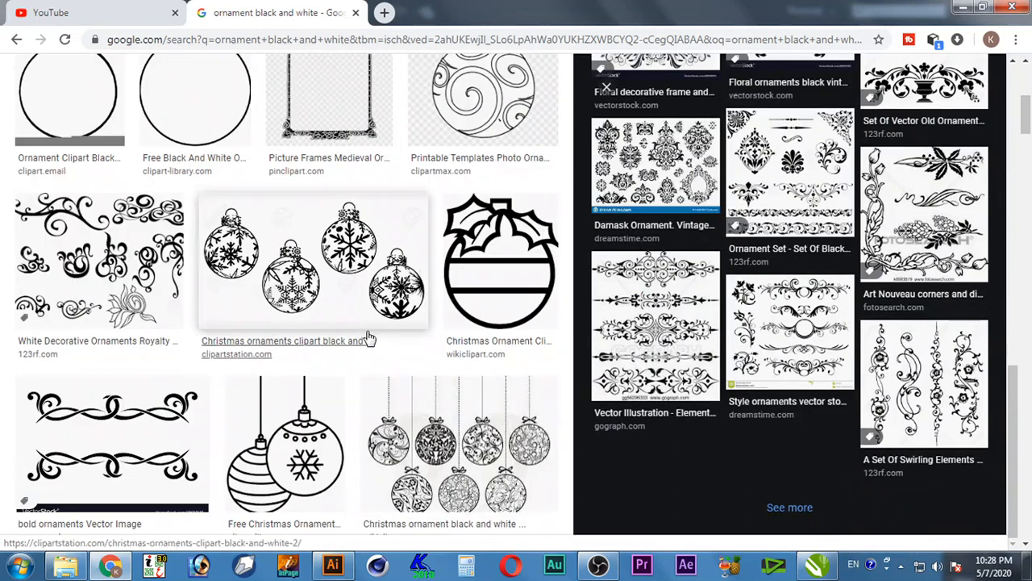
{"action": "scroll", "coordinate": [395, 395], "scroll_direction": "down", "scroll_amount": 3}
{"action": "left_click", "coordinate": [319, 359]}
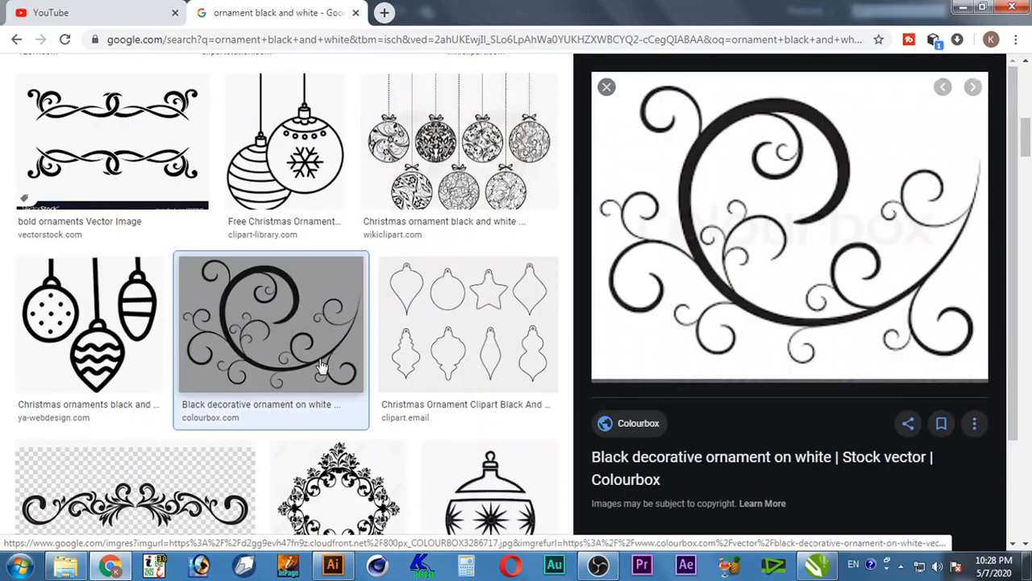
{"action": "right_click", "coordinate": [802, 286]}
{"action": "left_click", "coordinate": [849, 436]}
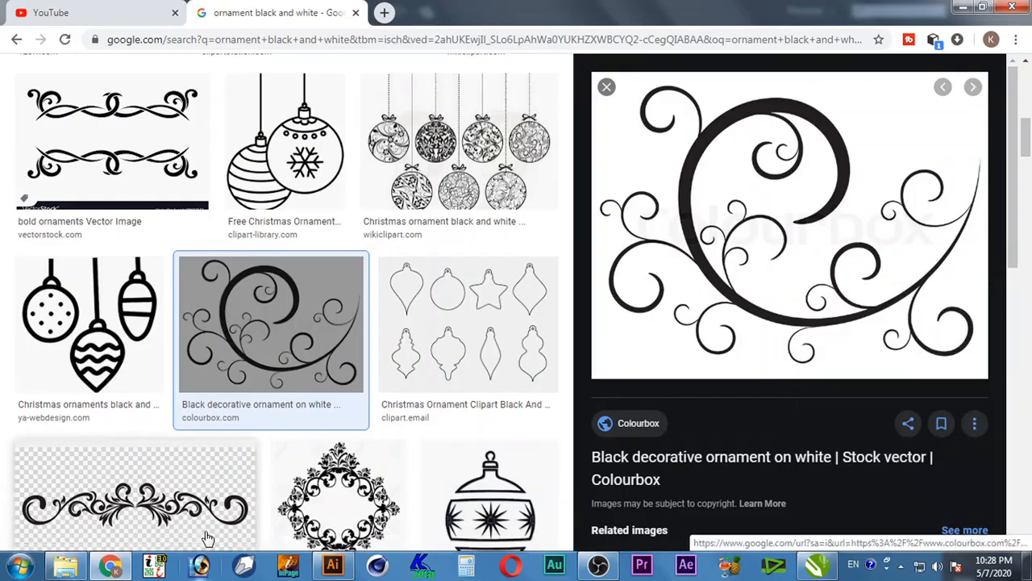
- Switch to Illustrator, paste the copied ornament onto the artboard and convert it with Image Trace
{"action": "left_click", "coordinate": [333, 564]}
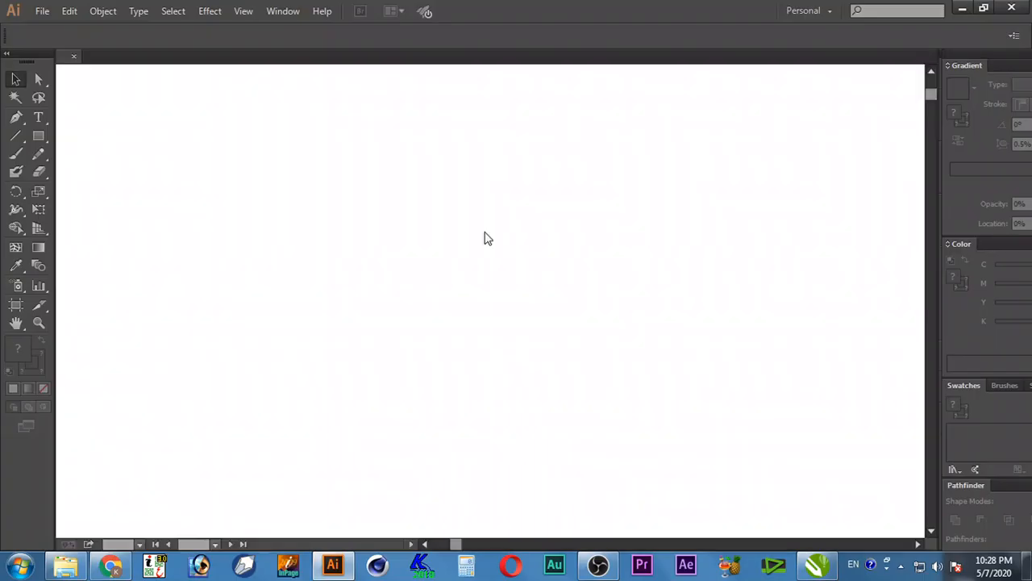
{"action": "key", "text": "ctrl+v"}
{"action": "left_click", "coordinate": [357, 35]}
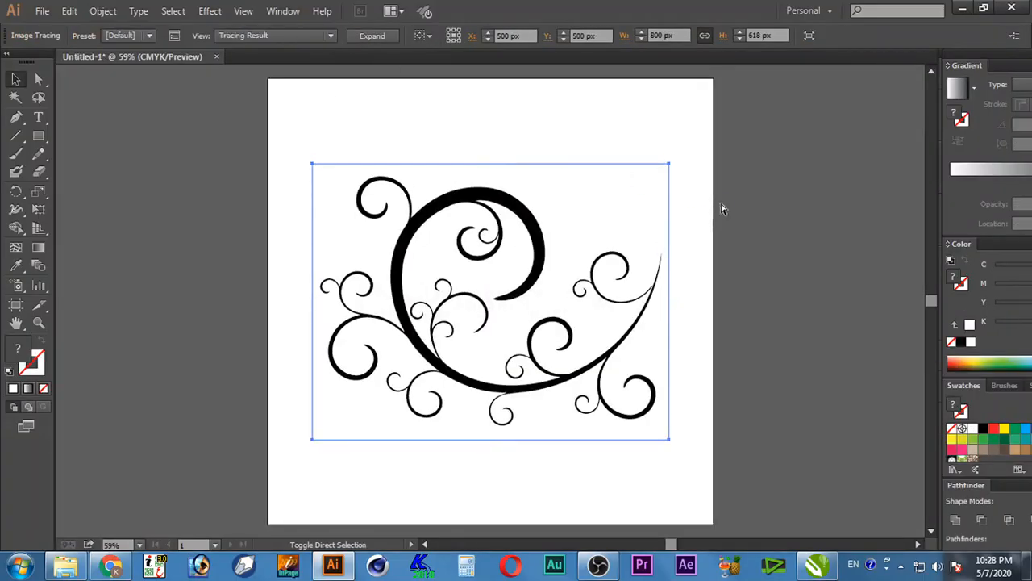
- Save the traced ornament as "ornament" in Adobe Illustrator format in the eid folder on the Desktop
{"action": "key", "text": "ctrl+s"}
{"action": "left_click", "coordinate": [60, 103]}
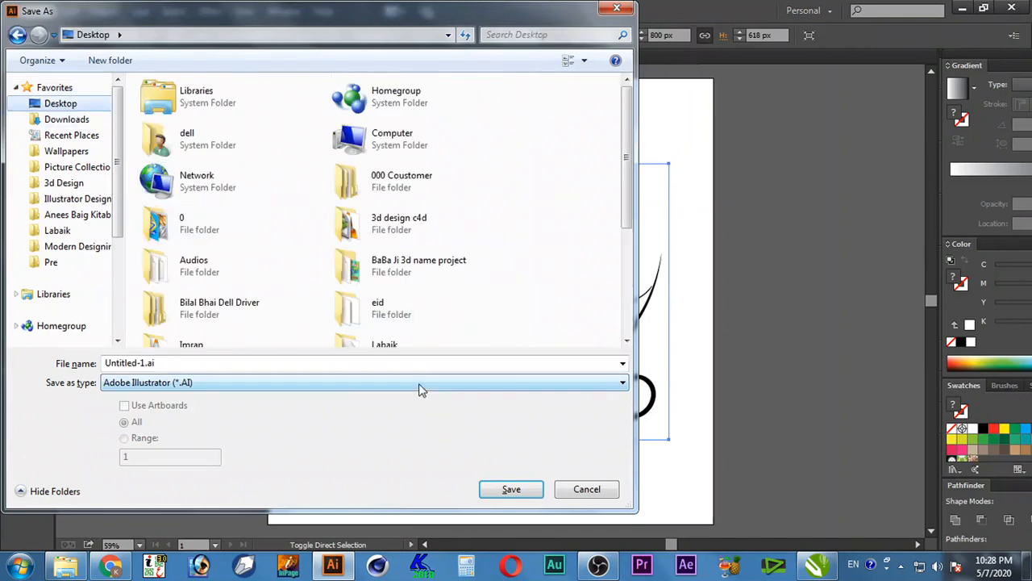
{"action": "double_click", "coordinate": [359, 307]}
{"action": "left_click", "coordinate": [365, 363]}
{"action": "type", "text": "ornament"}
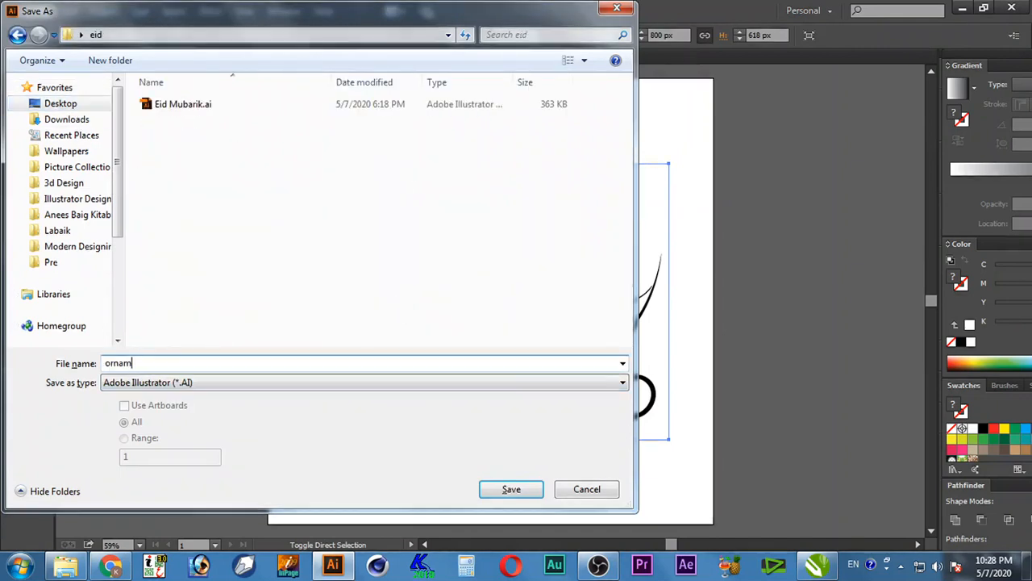
{"action": "key", "text": "Return"}
{"action": "left_click", "coordinate": [558, 144]}
{"action": "left_click", "coordinate": [517, 329]}
{"action": "left_click", "coordinate": [628, 555]}
{"action": "left_click", "coordinate": [601, 313]}
- Bring the ornament into the eid mubarik.cdr drawing in CorelDRAW, scale it to about 35% and ungroup it completely
{"action": "key", "text": "ctrl+shift+s"}
{"action": "left_click_drag", "start_coordinate": [173, 120], "coordinate": [213, 229]}
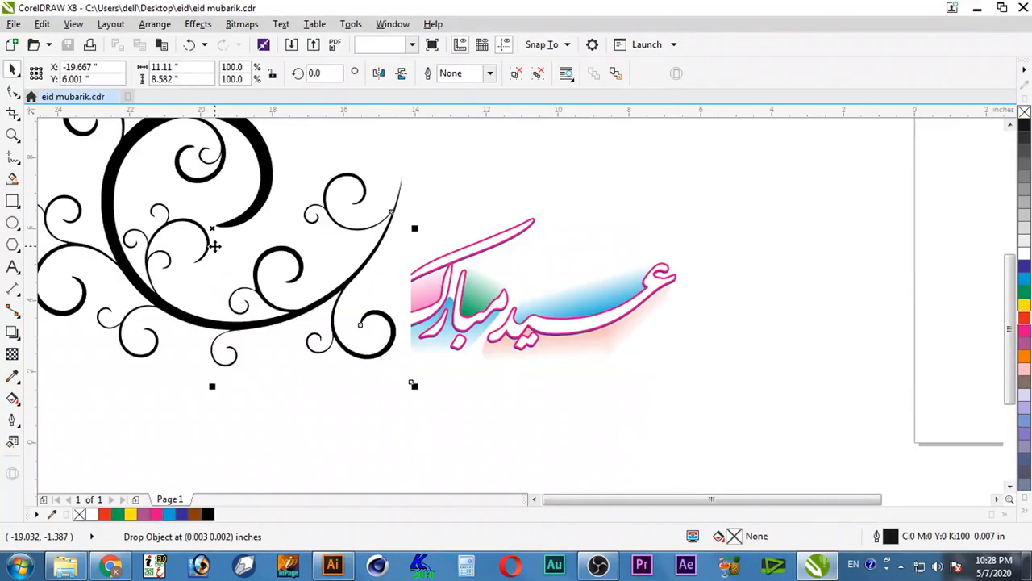
{"action": "scroll", "coordinate": [284, 211], "scroll_direction": "down", "scroll_amount": 1}
{"action": "left_click_drag", "start_coordinate": [350, 142], "coordinate": [560, 191]}
{"action": "scroll", "coordinate": [326, 322], "scroll_direction": "up", "scroll_amount": 1}
{"action": "left_click", "coordinate": [781, 395]}
{"action": "left_click", "coordinate": [718, 236]}
{"action": "key", "text": "ctrl+u"}
{"action": "key", "text": "ctrl+u"}
- Move the ornament above the lettering, delete the leftover pieces beside it and group the ornament's curves
{"action": "left_click", "coordinate": [700, 230]}
{"action": "left_click_drag", "start_coordinate": [712, 236], "coordinate": [341, 193]}
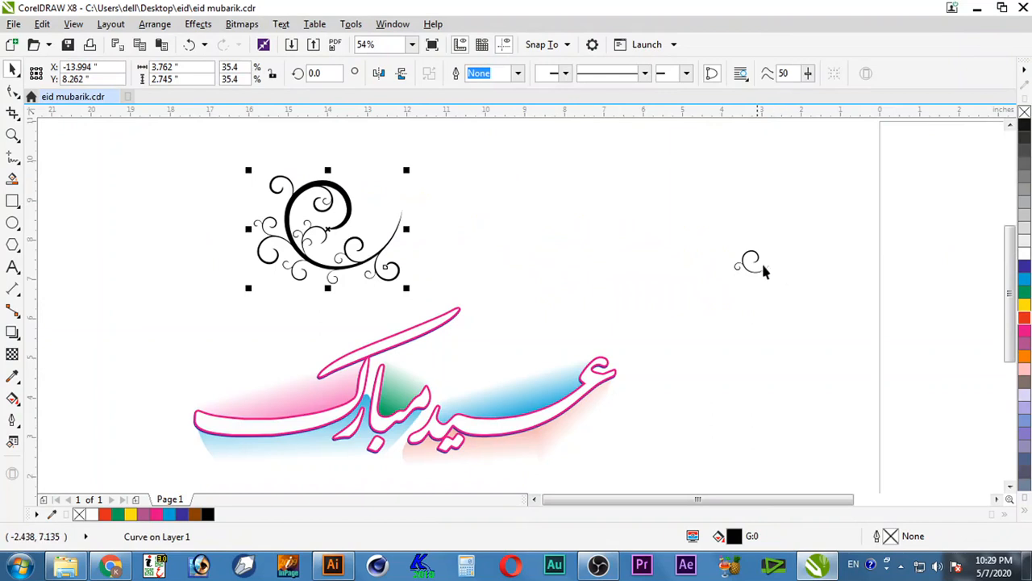
{"action": "left_click_drag", "start_coordinate": [877, 128], "coordinate": [526, 355]}
{"action": "key", "text": "Delete"}
{"action": "key", "text": "F2"}
{"action": "left_click_drag", "start_coordinate": [196, 164], "coordinate": [672, 450]}
{"action": "left_click_drag", "start_coordinate": [178, 287], "coordinate": [534, 95]}
{"action": "key", "text": "ctrl+g"}
- Scale the ornament down over the pink fade of the lettering and fill it with magenta
{"action": "left_click_drag", "start_coordinate": [484, 156], "coordinate": [344, 262]}
{"action": "left_click_drag", "start_coordinate": [337, 305], "coordinate": [330, 472]}
{"action": "scroll", "coordinate": [337, 472], "scroll_direction": "down", "scroll_amount": 1}
{"action": "key", "text": "F2"}
{"action": "left_click_drag", "start_coordinate": [206, 381], "coordinate": [577, 475]}
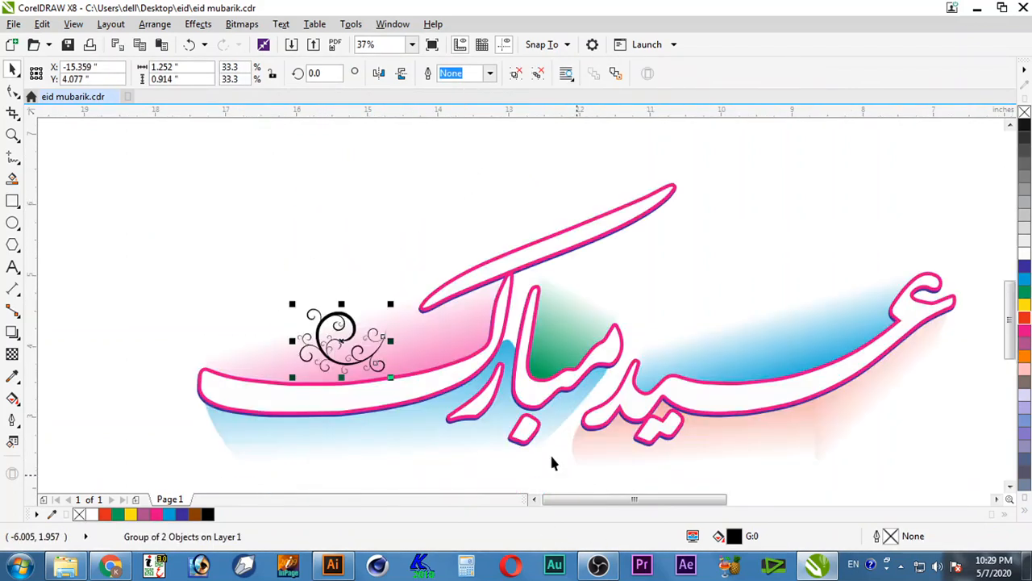
{"action": "left_click_drag", "start_coordinate": [290, 307], "coordinate": [253, 275]}
{"action": "left_click", "coordinate": [1025, 334]}
- Place a copy of the ornament over the upper blue fade, coloured cyan and rotated about 12.6°
{"action": "left_click_drag", "start_coordinate": [334, 303], "coordinate": [780, 301]}
{"action": "right_click", "coordinate": [780, 300]}
{"action": "left_click", "coordinate": [780, 301]}
{"action": "mouse_move", "coordinate": [836, 372]}
{"action": "left_mouse_down"}
{"action": "mouse_move", "coordinate": [858, 360]}
{"action": "mouse_move", "coordinate": [821, 382]}
{"action": "left_mouse_up"}
{"action": "left_click", "coordinate": [791, 256]}
{"action": "left_click_drag", "start_coordinate": [781, 308], "coordinate": [803, 325]}
{"action": "key", "text": "ctrl+z"}
{"action": "key", "text": "ctrl+z"}
{"action": "left_click", "coordinate": [866, 364]}
{"action": "left_click", "coordinate": [822, 345]}
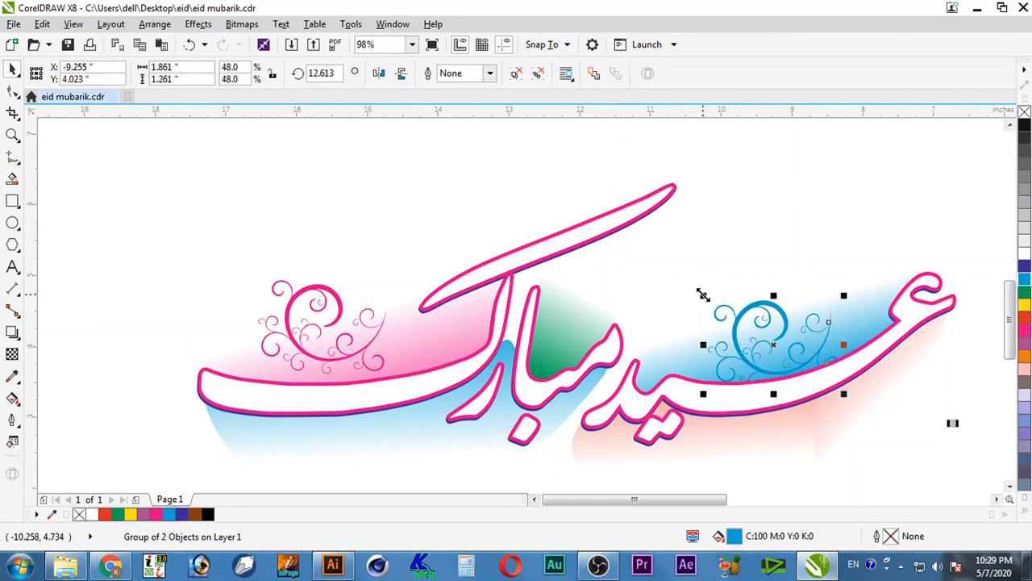
- Mirror the cyan ornament horizontally, rotate it to about 237.7° and scale it to 54.7% above the blue fade
{"action": "left_click_drag", "start_coordinate": [704, 295], "coordinate": [658, 264]}
{"action": "left_click", "coordinate": [380, 74]}
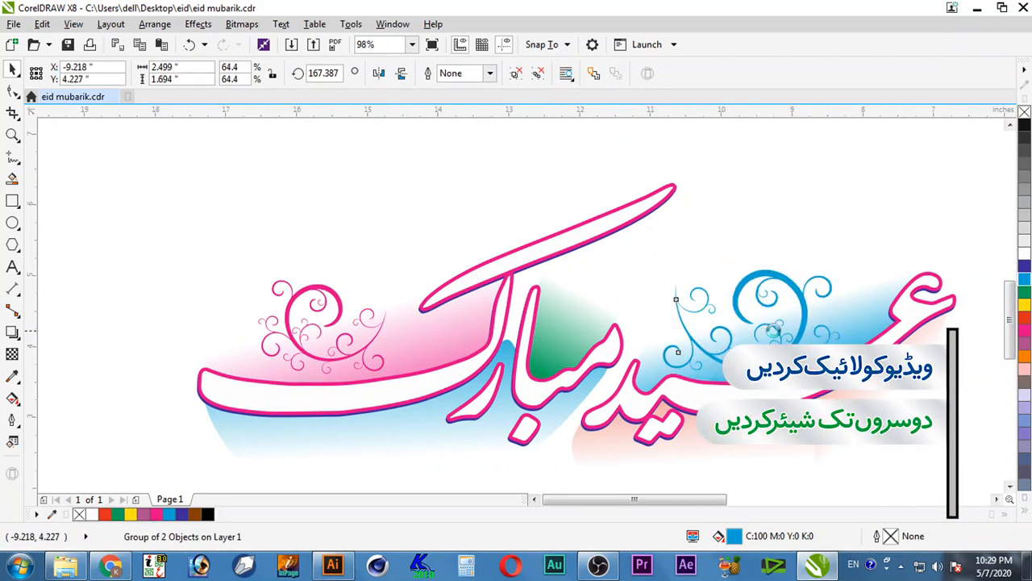
{"action": "left_click_drag", "start_coordinate": [871, 261], "coordinate": [806, 208]}
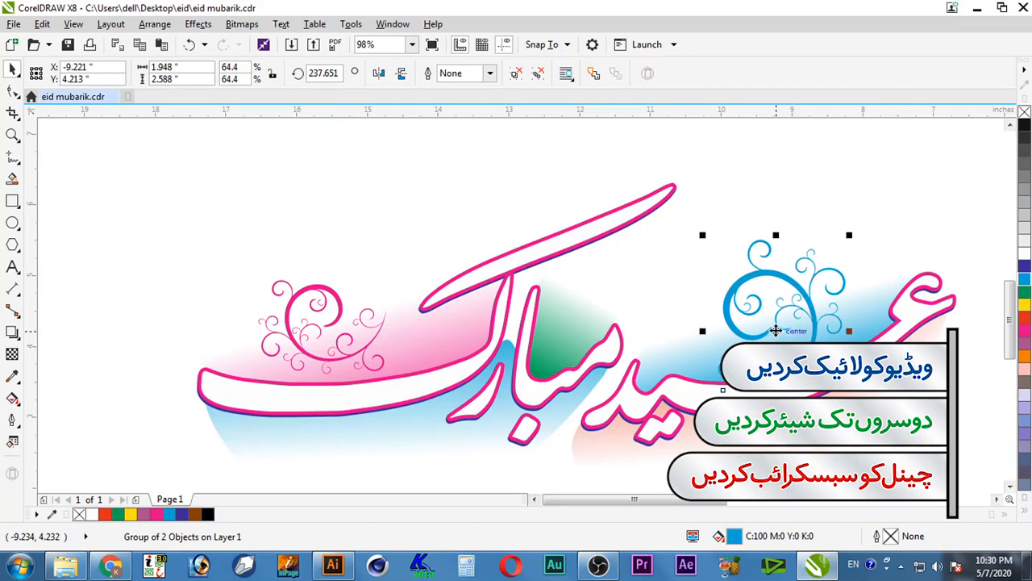
{"action": "left_click_drag", "start_coordinate": [849, 428], "coordinate": [827, 420]}
{"action": "left_click_drag", "start_coordinate": [764, 320], "coordinate": [768, 327]}
{"action": "key", "text": "Escape"}
- Copy the cyan ornament onto the green fade at a smaller size and fill the copy with green
{"action": "scroll", "coordinate": [871, 383], "scroll_direction": "down", "scroll_amount": 1}
{"action": "key", "text": "F2"}
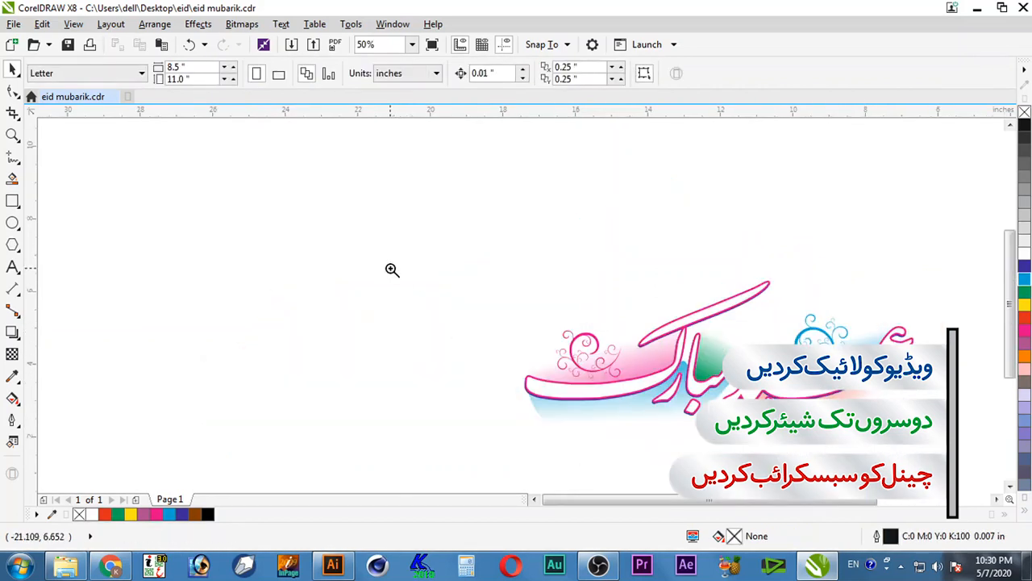
{"action": "left_click_drag", "start_coordinate": [392, 270], "coordinate": [1008, 484]}
{"action": "left_click", "coordinate": [646, 272]}
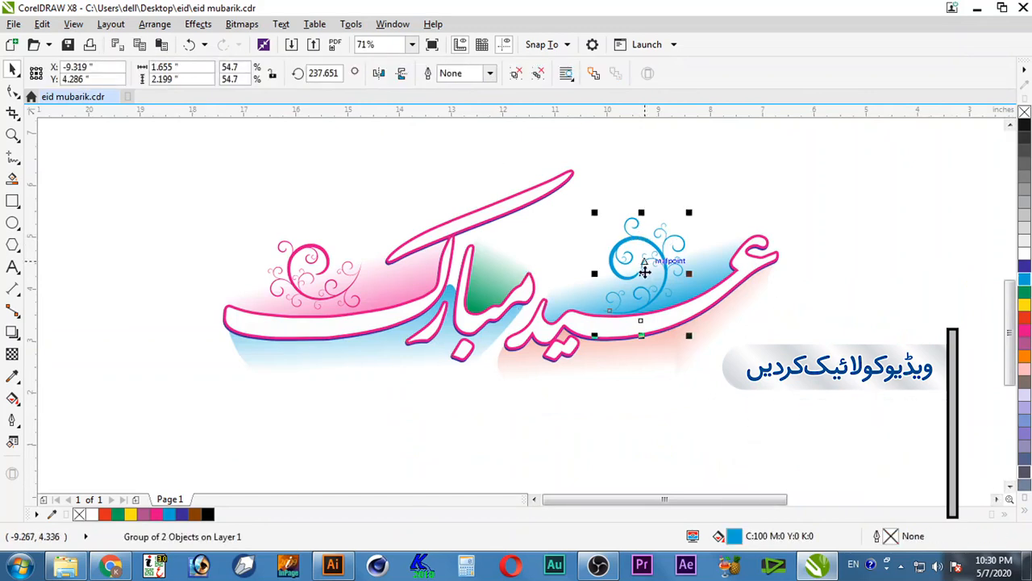
{"action": "left_click_drag", "start_coordinate": [645, 272], "coordinate": [494, 261]}
{"action": "left_click_drag", "start_coordinate": [541, 202], "coordinate": [527, 220]}
{"action": "left_click_drag", "start_coordinate": [494, 265], "coordinate": [500, 261]}
{"action": "key", "text": "F2"}
{"action": "left_click_drag", "start_coordinate": [593, 178], "coordinate": [417, 320]}
{"action": "left_click", "coordinate": [1024, 292]}
- Scale the green ornament down to 32.7% and fit it inside the green fade
{"action": "mouse_move", "coordinate": [554, 376]}
{"action": "left_mouse_down"}
{"action": "mouse_move", "coordinate": [511, 341]}
{"action": "mouse_move", "coordinate": [547, 383]}
{"action": "left_mouse_up"}
{"action": "left_click_drag", "start_coordinate": [588, 445], "coordinate": [569, 449]}
{"action": "mouse_move", "coordinate": [498, 340]}
{"action": "left_mouse_down"}
{"action": "mouse_move", "coordinate": [512, 359]}
{"action": "mouse_move", "coordinate": [505, 352]}
{"action": "left_mouse_up"}
{"action": "key", "text": "Escape"}
{"action": "scroll", "coordinate": [548, 376], "scroll_direction": "down", "scroll_amount": 2}
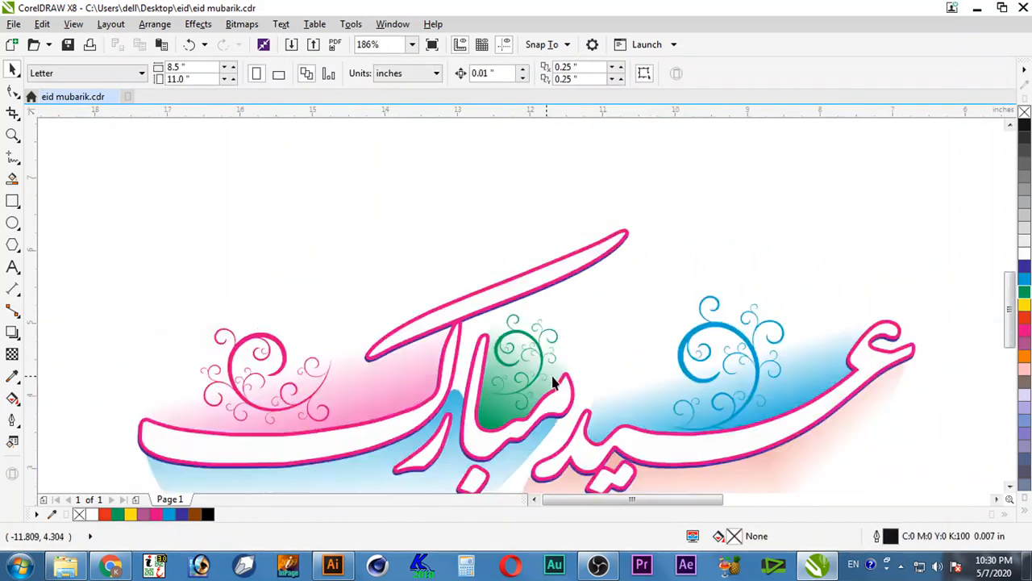
{"action": "scroll", "coordinate": [553, 384], "scroll_direction": "down", "scroll_amount": 4}
{"action": "scroll", "coordinate": [578, 275], "scroll_direction": "up", "scroll_amount": 1}
- Rotate the green ornament to about 272.5° and reposition it within the green fade
{"action": "left_click_drag", "start_coordinate": [438, 352], "coordinate": [438, 348]}
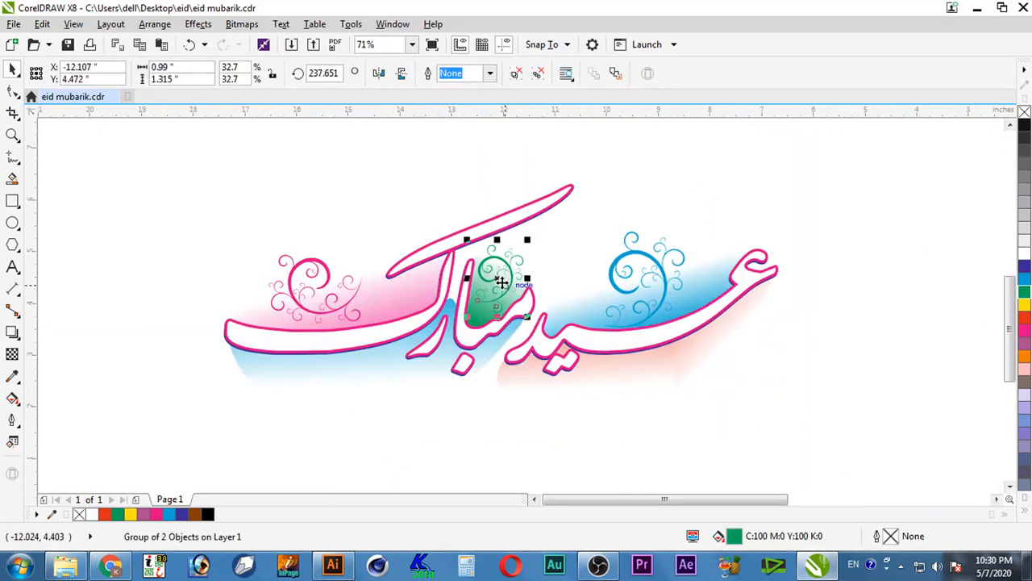
{"action": "left_click_drag", "start_coordinate": [529, 238], "coordinate": [465, 345]}
{"action": "left_click_drag", "start_coordinate": [612, 225], "coordinate": [401, 345]}
{"action": "left_click_drag", "start_coordinate": [591, 183], "coordinate": [638, 352]}
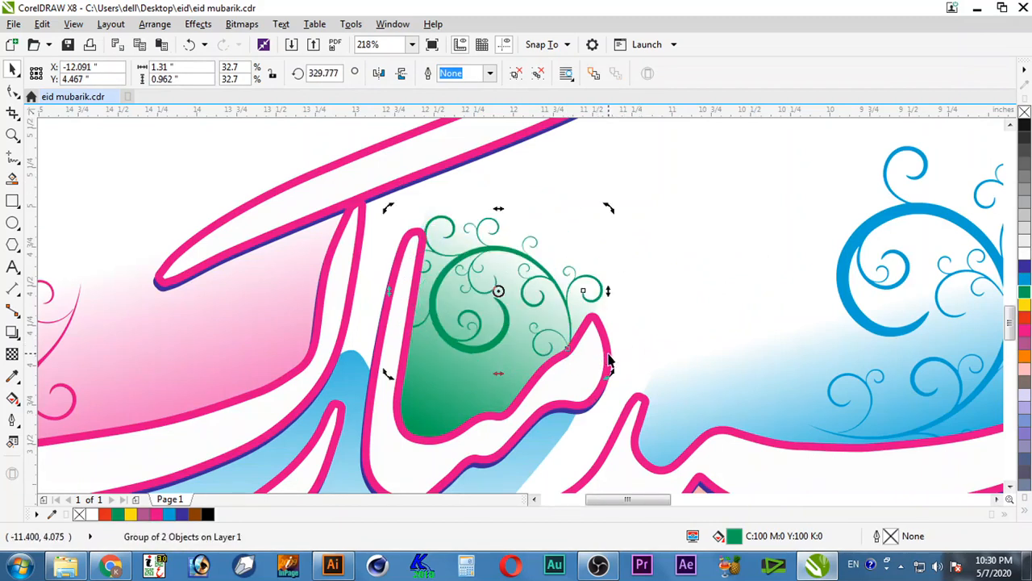
{"action": "left_click_drag", "start_coordinate": [607, 209], "coordinate": [486, 325]}
{"action": "left_click_drag", "start_coordinate": [586, 398], "coordinate": [664, 303]}
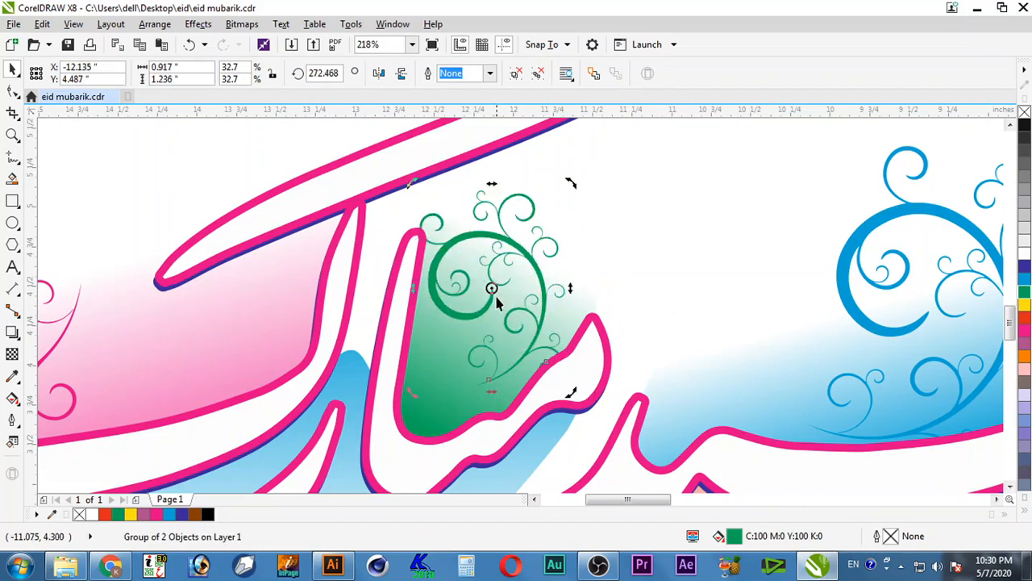
{"action": "left_click_drag", "start_coordinate": [492, 288], "coordinate": [506, 319]}
{"action": "key", "text": "Escape"}
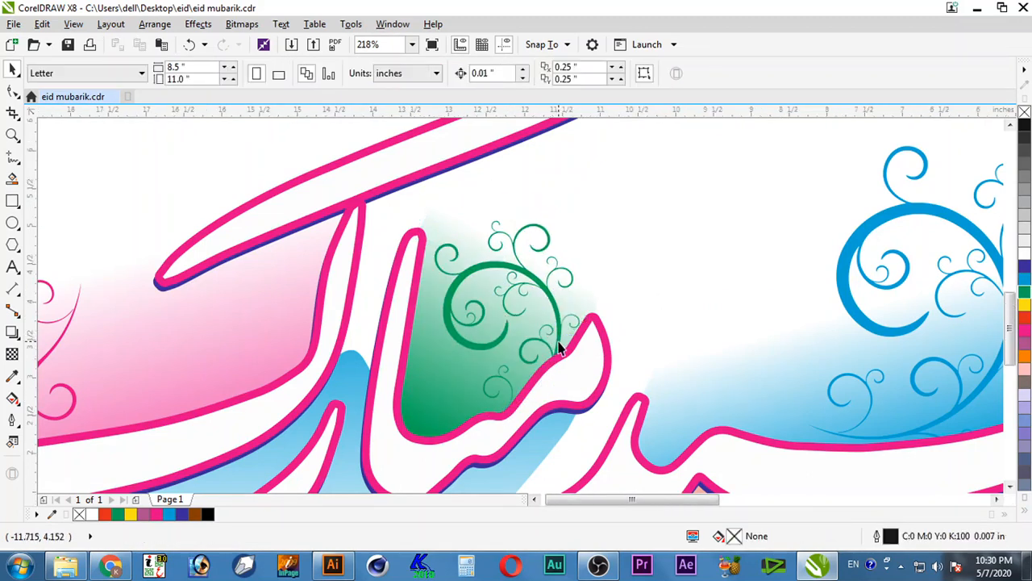
- Select the lettering with all three ornaments and group everything into one object
{"action": "key", "text": "F4"}
{"action": "scroll", "coordinate": [718, 353], "scroll_direction": "down", "scroll_amount": 2}
{"action": "left_click", "coordinate": [583, 329]}
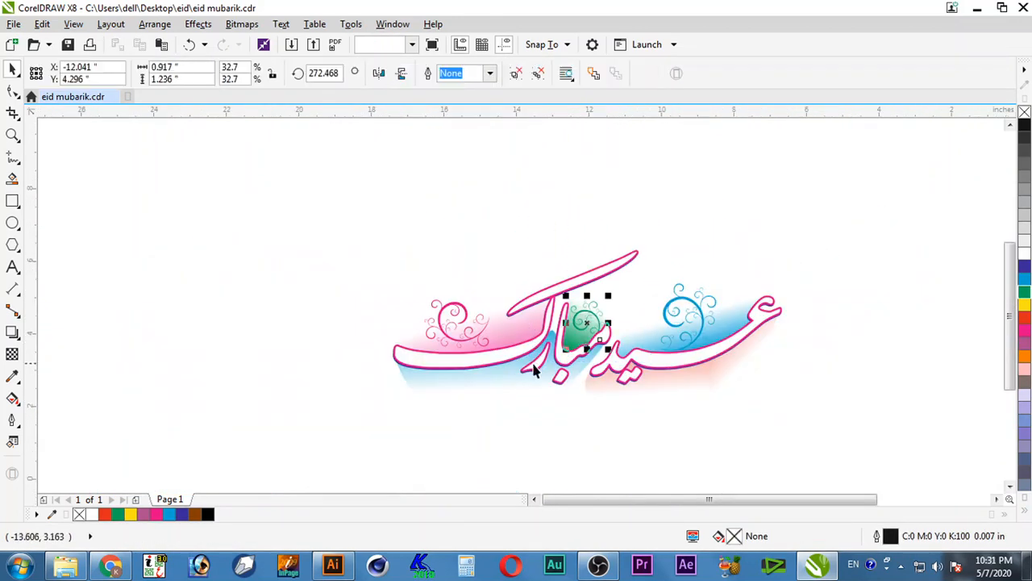
{"action": "left_click", "coordinate": [635, 169]}
{"action": "left_click_drag", "start_coordinate": [860, 193], "coordinate": [353, 419]}
{"action": "key", "text": "ctrl+g"}
{"action": "left_click", "coordinate": [402, 400]}
{"action": "key", "text": "z"}
{"action": "left_click_drag", "start_coordinate": [346, 219], "coordinate": [857, 454]}
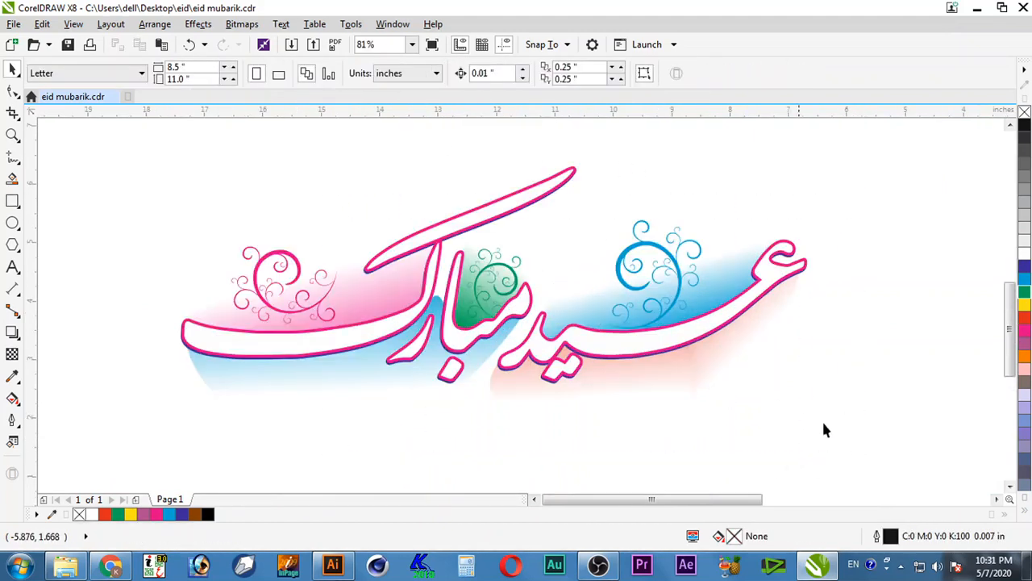
{"action": "scroll", "coordinate": [750, 369], "scroll_direction": "down", "scroll_amount": 2}
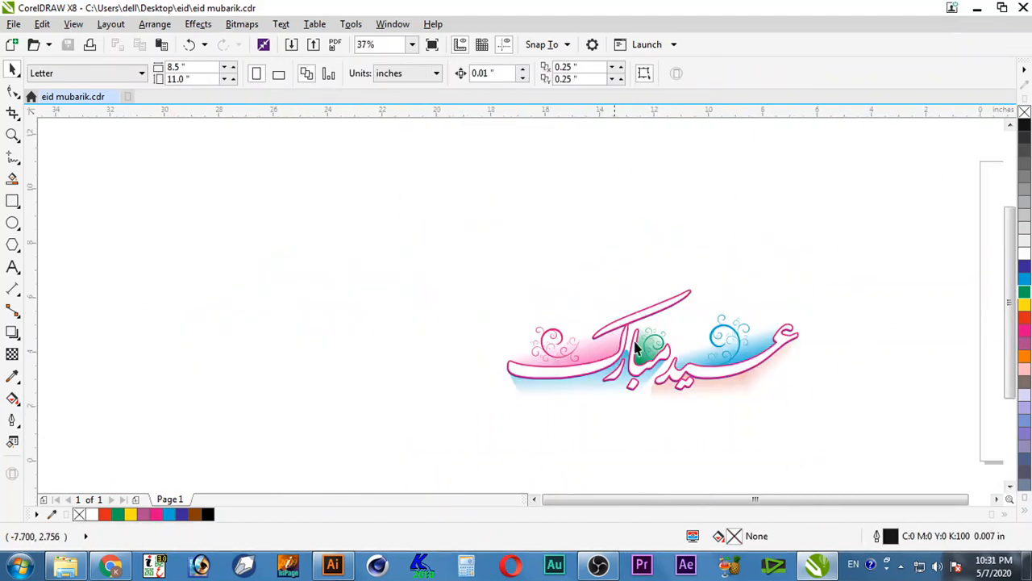
- Draw an S-shaped curve about 2.03 by 2.06 inches in the empty area above the lettering
{"action": "left_click", "coordinate": [12, 225]}
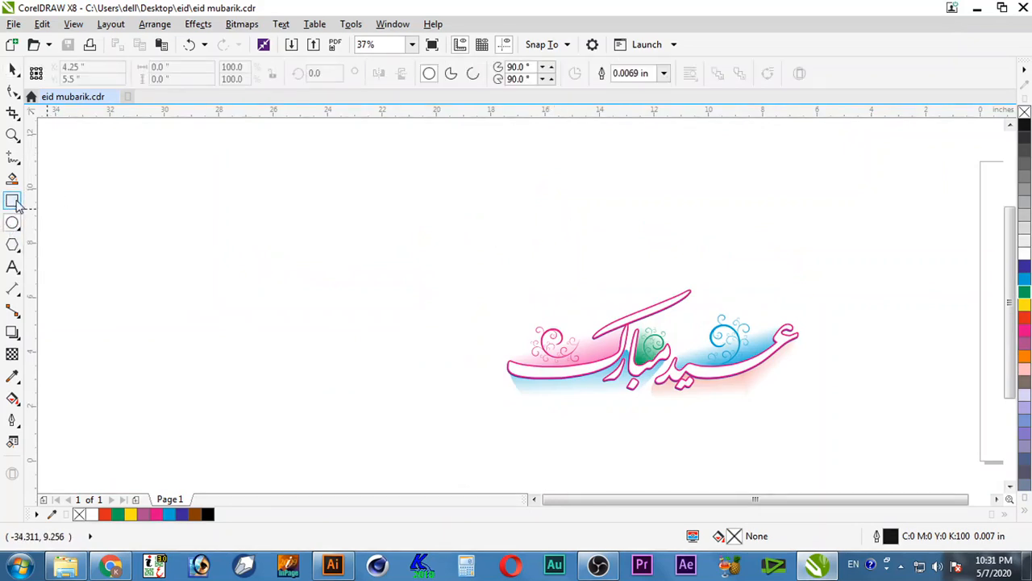
{"action": "left_click", "coordinate": [13, 157]}
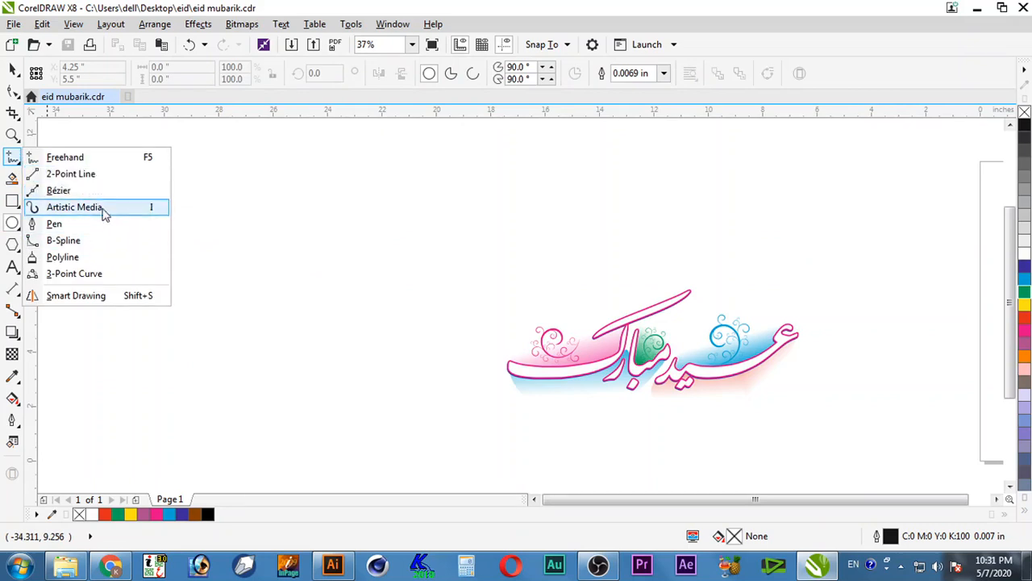
{"action": "left_click", "coordinate": [104, 211]}
{"action": "mouse_move", "coordinate": [661, 164]}
{"action": "left_mouse_down"}
{"action": "mouse_move", "coordinate": [646, 198]}
{"action": "mouse_move", "coordinate": [625, 196]}
{"action": "left_mouse_up"}
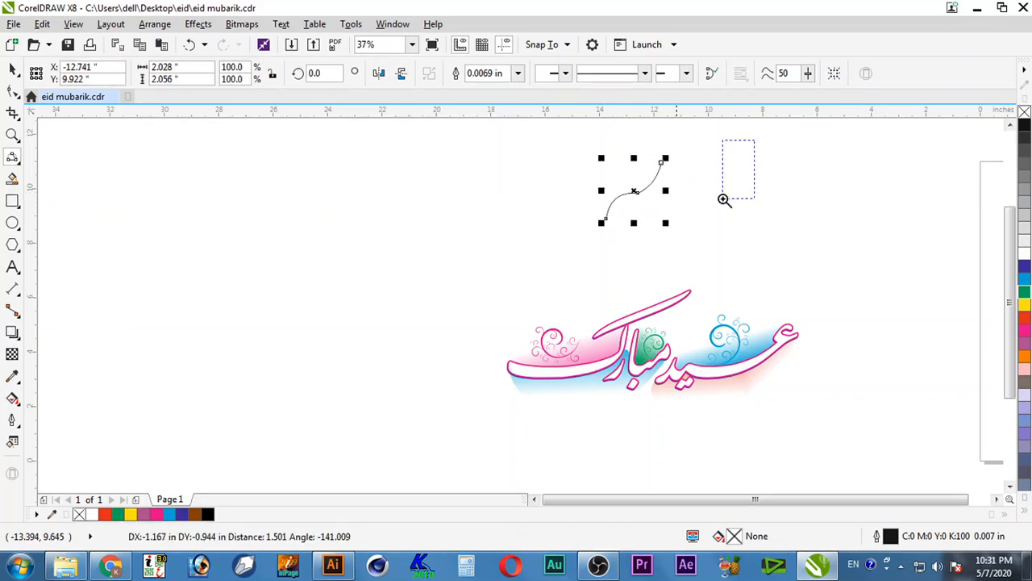
{"action": "left_click_drag", "start_coordinate": [724, 199], "coordinate": [723, 200]}
- Smooth the S-shaped curve by bending its lower segment and deleting a surplus node with the Shape tool
{"action": "key", "text": "F10"}
{"action": "left_click_drag", "start_coordinate": [525, 272], "coordinate": [549, 234]}
{"action": "left_click", "coordinate": [618, 202]}
{"action": "key", "text": "Delete"}
{"action": "key", "text": "space"}
{"action": "left_click", "coordinate": [622, 218]}
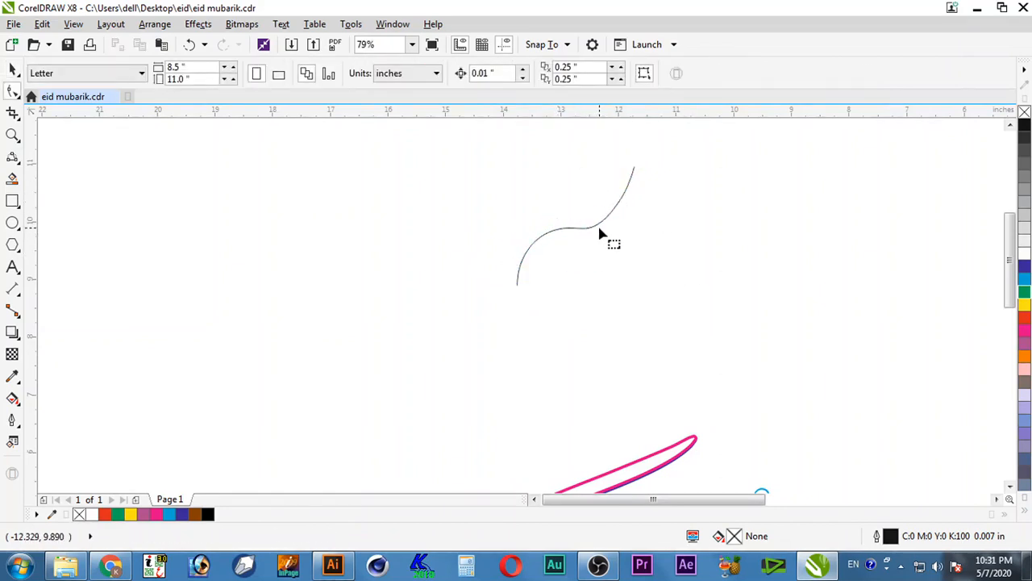
- Reshape the upper part of the curve into an inward-bending arch tip with a sharp corner above the lower arc
{"action": "double_click", "coordinate": [603, 228]}
{"action": "left_click_drag", "start_coordinate": [600, 229], "coordinate": [590, 175]}
{"action": "key", "text": "Delete"}
{"action": "left_click", "coordinate": [622, 210]}
{"action": "key", "text": "space"}
{"action": "left_click", "coordinate": [529, 311]}
{"action": "double_click", "coordinate": [621, 190]}
{"action": "left_click", "coordinate": [635, 166]}
{"action": "mouse_move", "coordinate": [625, 208]}
{"action": "left_mouse_down"}
{"action": "mouse_move", "coordinate": [608, 214]}
{"action": "mouse_move", "coordinate": [616, 206]}
{"action": "left_mouse_up"}
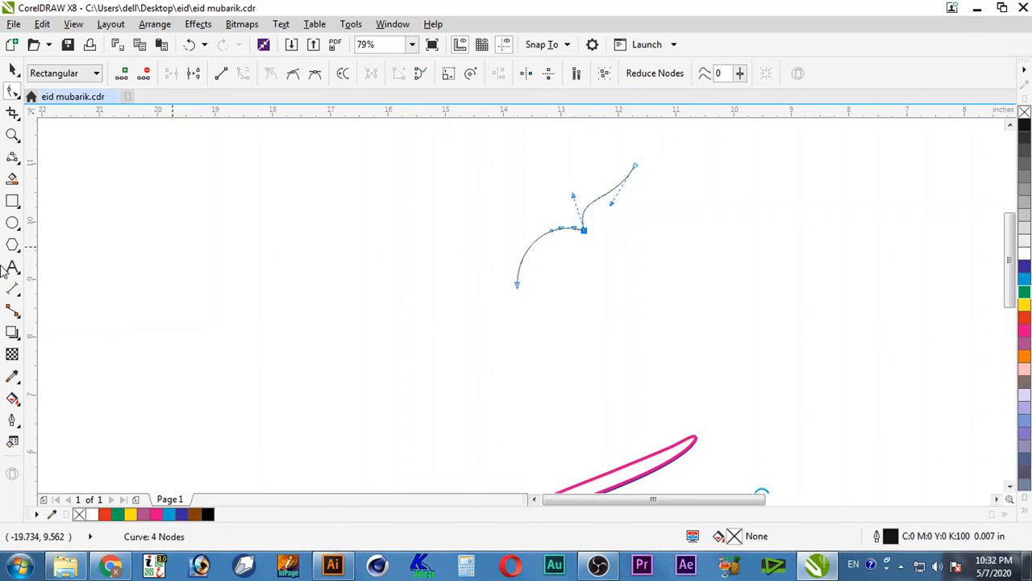
- Extend the curve from its lower end with another outward-bulging arc and refine that arc's bend
{"action": "left_click", "coordinate": [515, 282]}
{"action": "left_click_drag", "start_coordinate": [423, 342], "coordinate": [469, 290]}
{"action": "key", "text": "F10"}
{"action": "left_click", "coordinate": [445, 304]}
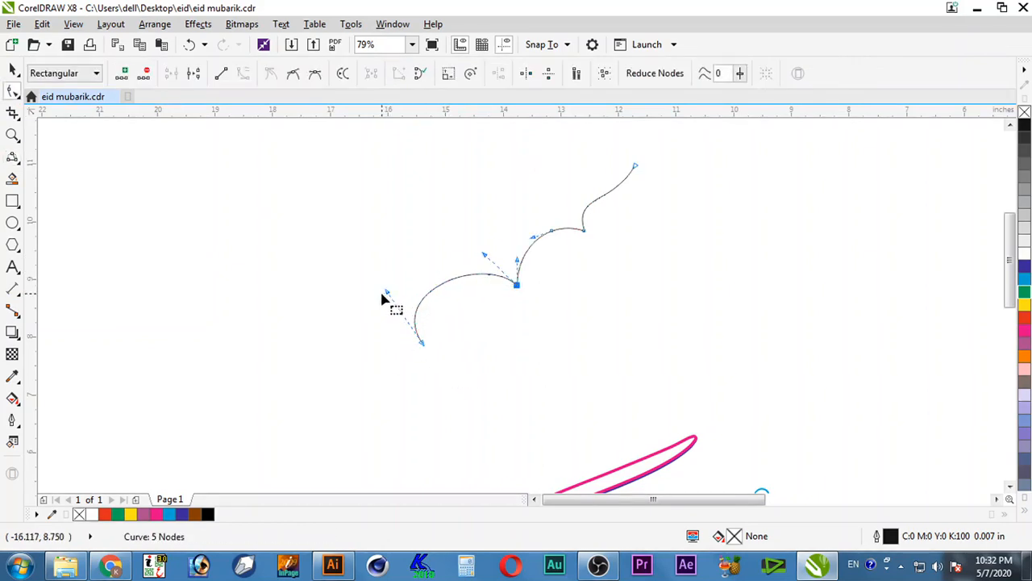
{"action": "mouse_move", "coordinate": [421, 289]}
{"action": "left_mouse_down"}
{"action": "mouse_move", "coordinate": [389, 374]}
{"action": "mouse_move", "coordinate": [436, 296]}
{"action": "left_mouse_up"}
{"action": "left_click", "coordinate": [541, 313]}
{"action": "key", "text": "space"}
{"action": "left_click", "coordinate": [492, 273]}
{"action": "key", "text": "space"}
- Make a horizontally mirrored copy of the half arch and combine both halves into one curve
{"action": "left_click_drag", "start_coordinate": [418, 255], "coordinate": [774, 279]}
{"action": "right_click", "coordinate": [773, 279]}
{"action": "left_click", "coordinate": [585, 231], "text": "shift"}
{"action": "left_click", "coordinate": [429, 74]}
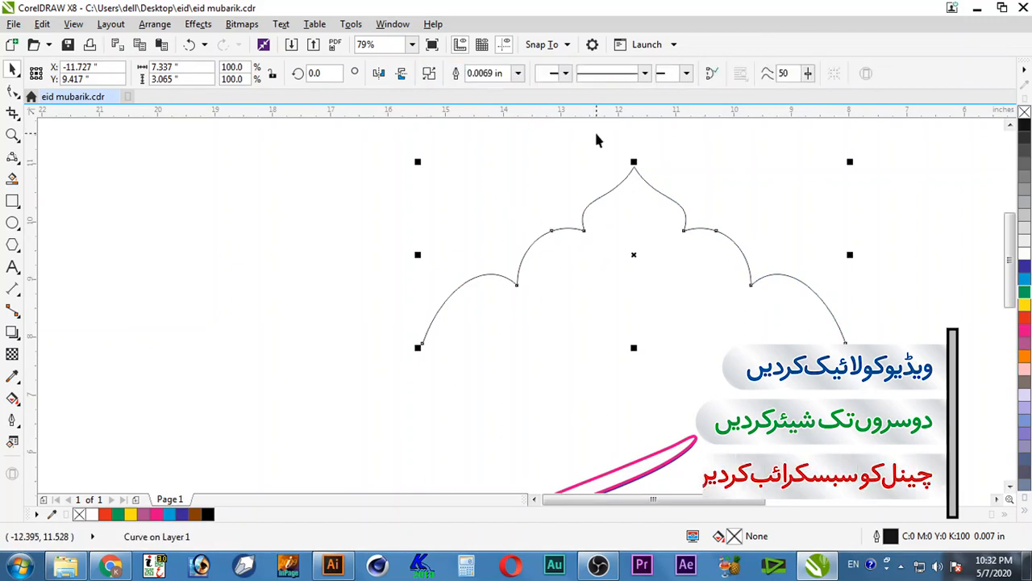
- Edit the nodes where the two arch halves meet at the peak with the Shape tool
{"action": "key", "text": "F2"}
{"action": "left_click_drag", "start_coordinate": [596, 134], "coordinate": [672, 212]}
{"action": "left_click", "coordinate": [12, 92]}
{"action": "mouse_move", "coordinate": [523, 274]}
{"action": "left_mouse_down"}
{"action": "mouse_move", "coordinate": [517, 284]}
{"action": "mouse_move", "coordinate": [521, 275]}
{"action": "left_mouse_up"}
{"action": "key", "text": "space"}
{"action": "left_click", "coordinate": [570, 276]}
{"action": "key", "text": "F4"}
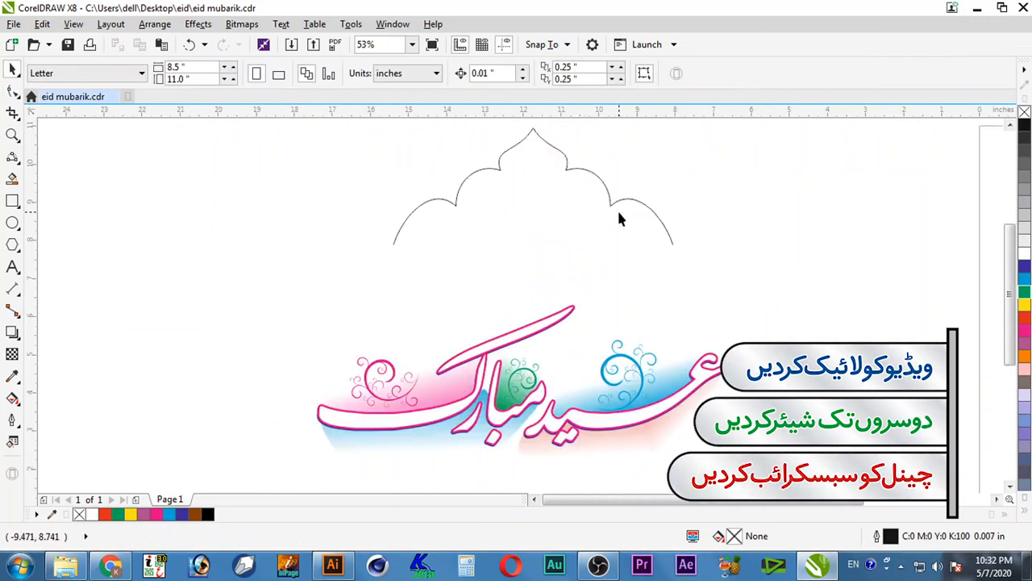
- Place a copy of the arch outline beside the original and delete its outermost arcs on both sides
{"action": "left_click", "coordinate": [674, 236]}
{"action": "left_click_drag", "start_coordinate": [614, 208], "coordinate": [166, 166]}
{"action": "left_click", "coordinate": [12, 90]}
{"action": "key", "text": "Delete"}
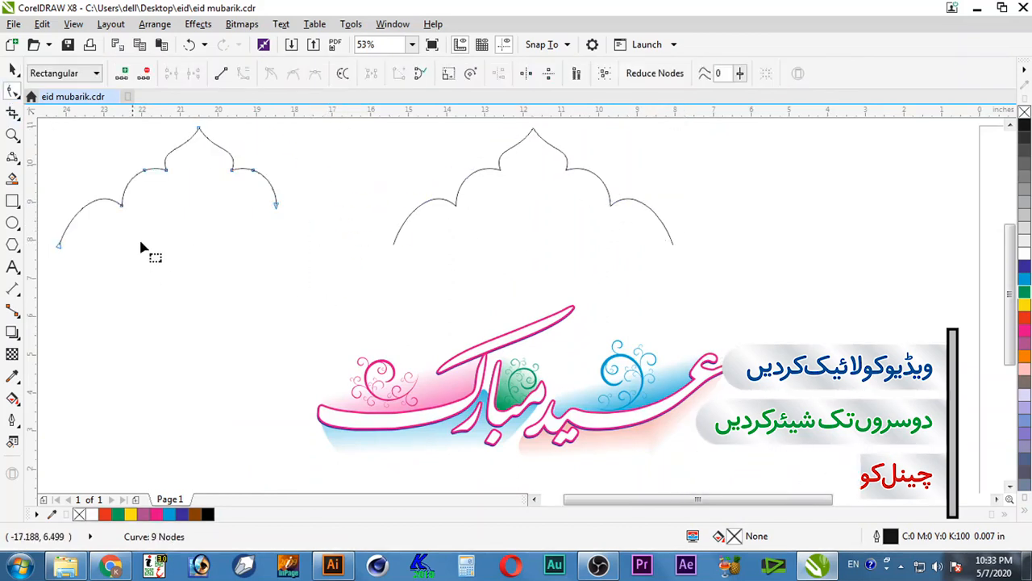
{"action": "left_click_drag", "start_coordinate": [117, 228], "coordinate": [13, 268]}
{"action": "key", "text": "Delete"}
{"action": "key", "text": "space"}
- Bottom-align the smaller arch with the large one and snap its end onto the large arch's left end
{"action": "left_click_drag", "start_coordinate": [273, 172], "coordinate": [434, 244]}
{"action": "key", "text": "F2"}
{"action": "left_click", "coordinate": [571, 396], "text": "shift"}
{"action": "key", "text": "n"}
{"action": "left_click", "coordinate": [587, 415]}
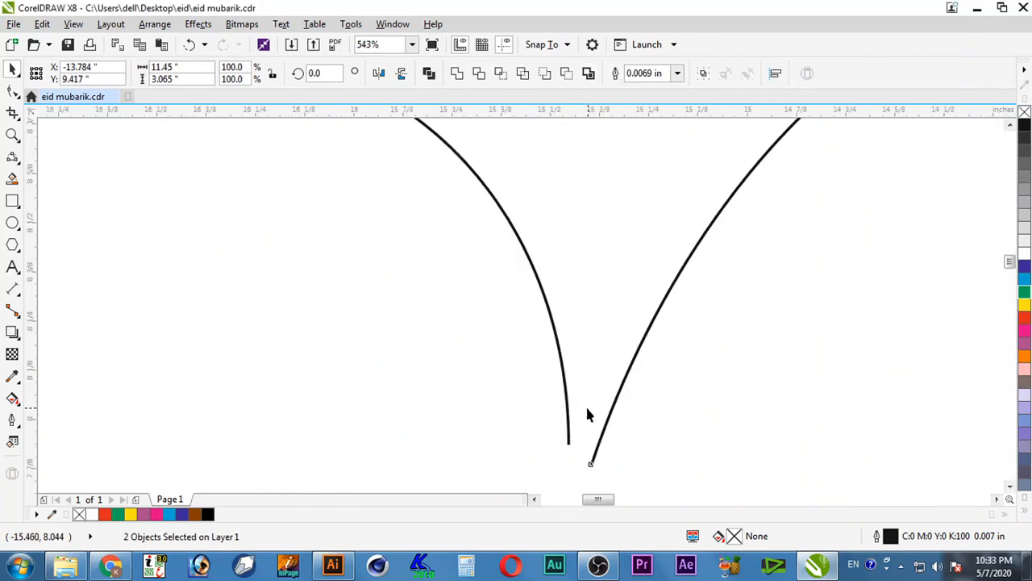
{"action": "key", "text": "b"}
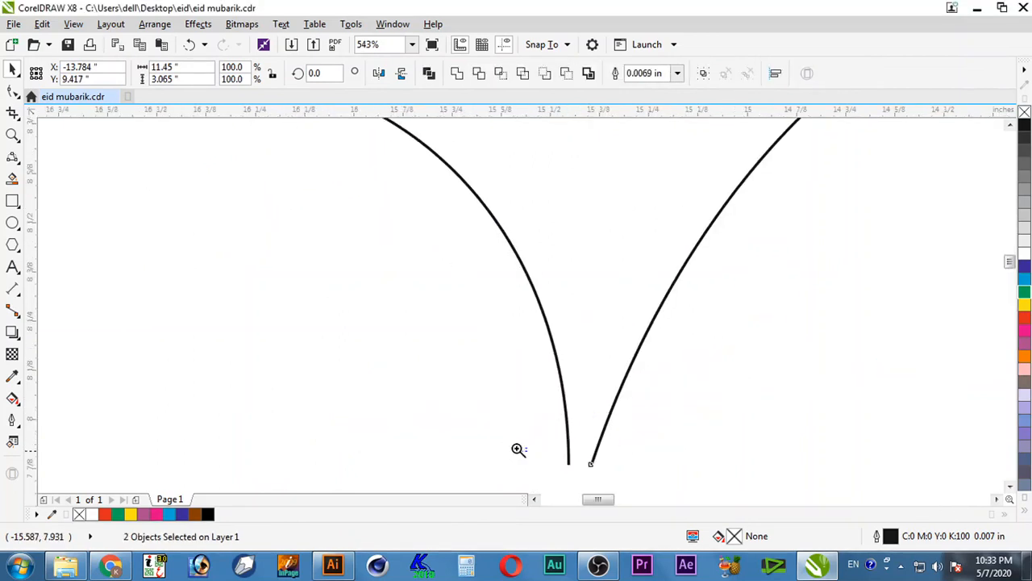
{"action": "left_click_drag", "start_coordinate": [517, 449], "coordinate": [648, 471]}
{"action": "left_click", "coordinate": [428, 342]}
{"action": "left_click_drag", "start_coordinate": [419, 325], "coordinate": [586, 319]}
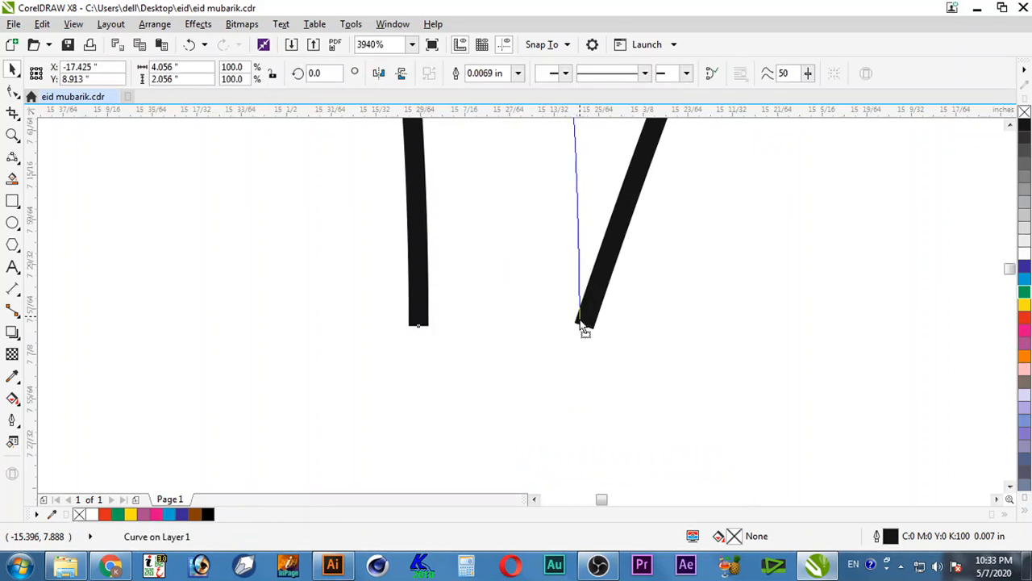
{"action": "key", "text": "F4"}
- Copy the small arch to the opposite side and snap it to the large arch's right end
{"action": "left_click_drag", "start_coordinate": [279, 244], "coordinate": [730, 261]}
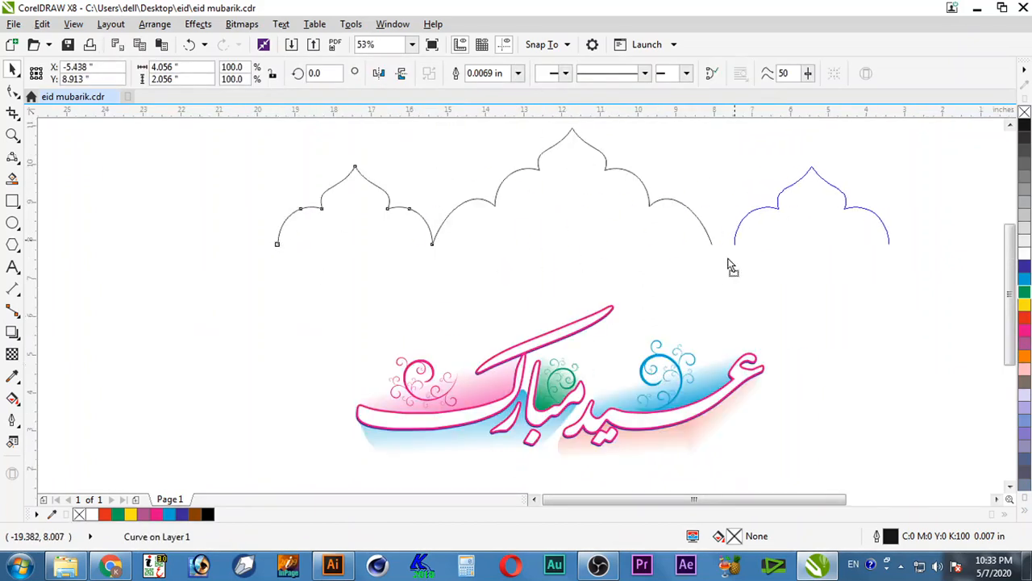
{"action": "scroll", "coordinate": [730, 260], "scroll_direction": "up", "scroll_amount": 5}
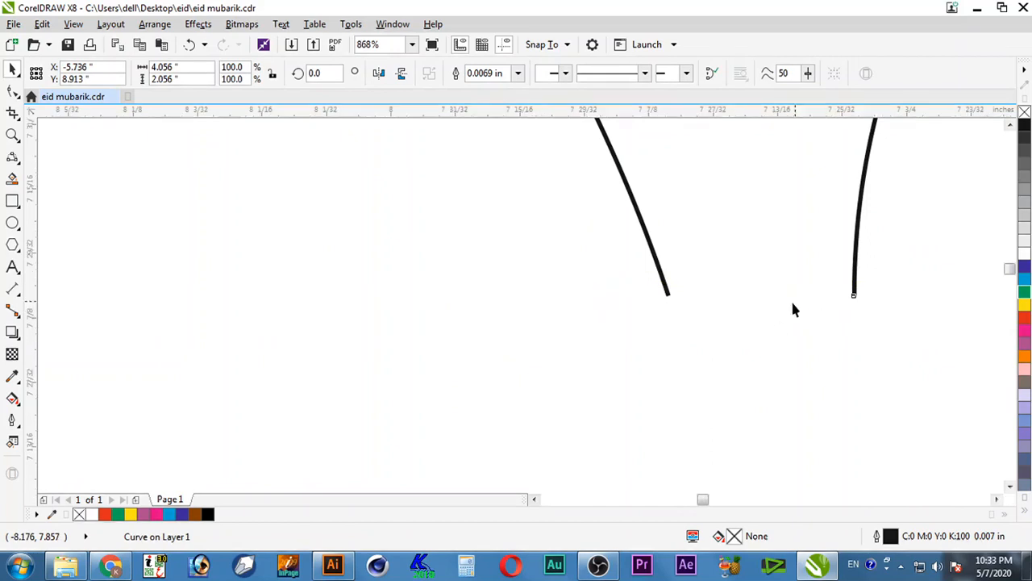
{"action": "scroll", "coordinate": [842, 297], "scroll_direction": "up", "scroll_amount": 2}
{"action": "left_click_drag", "start_coordinate": [274, 292], "coordinate": [274, 295]}
{"action": "key", "text": "F4"}
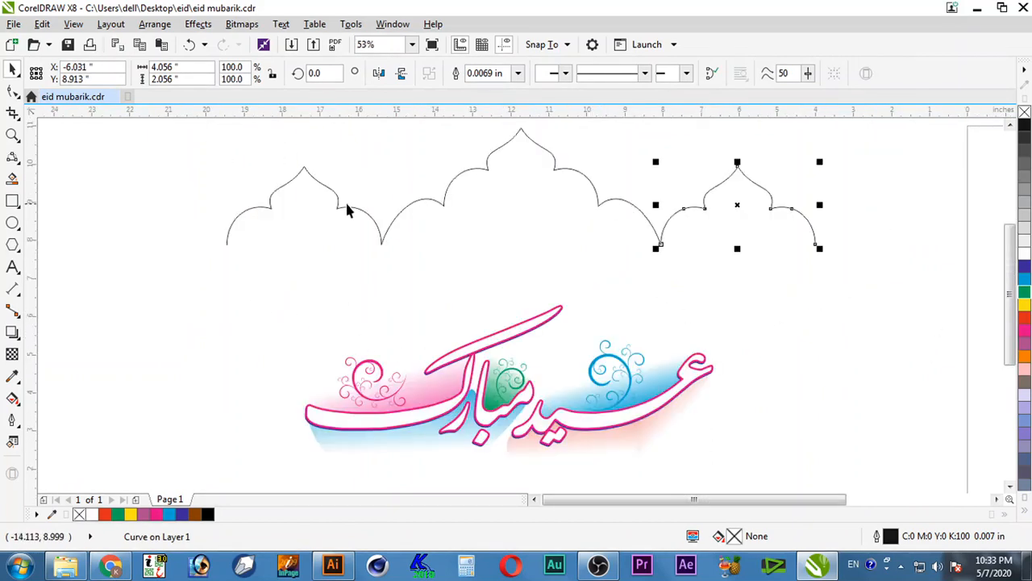
- Select the large arch and both small side arches and combine them into a single curve
{"action": "left_click", "coordinate": [347, 209], "text": "shift"}
{"action": "left_click", "coordinate": [436, 200], "text": "shift"}
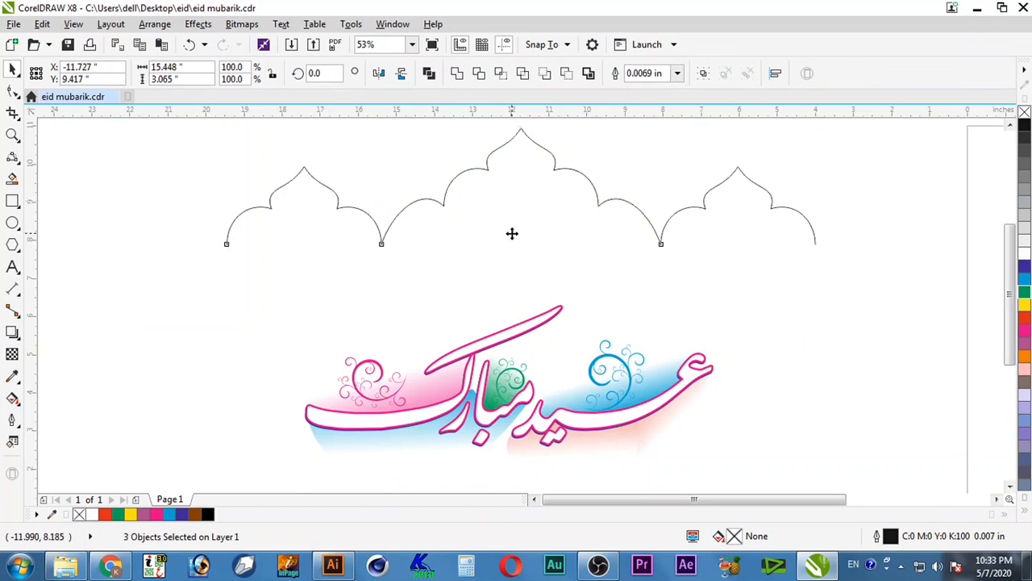
{"action": "left_click", "coordinate": [829, 291]}
{"action": "scroll", "coordinate": [828, 293], "scroll_direction": "down", "scroll_amount": 1}
{"action": "key", "text": "F2"}
{"action": "left_click_drag", "start_coordinate": [471, 184], "coordinate": [887, 422]}
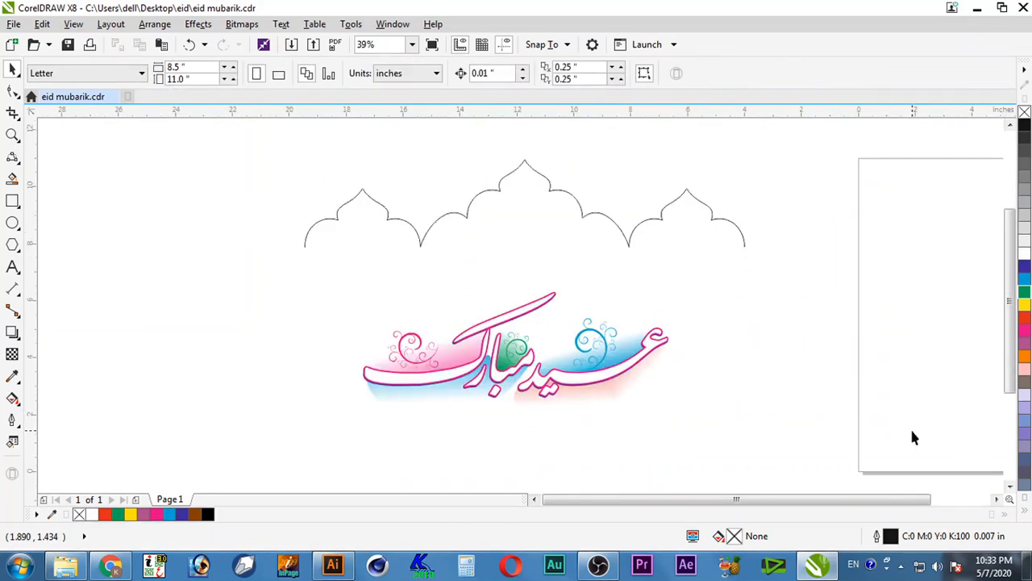
{"action": "left_click", "coordinate": [720, 220]}
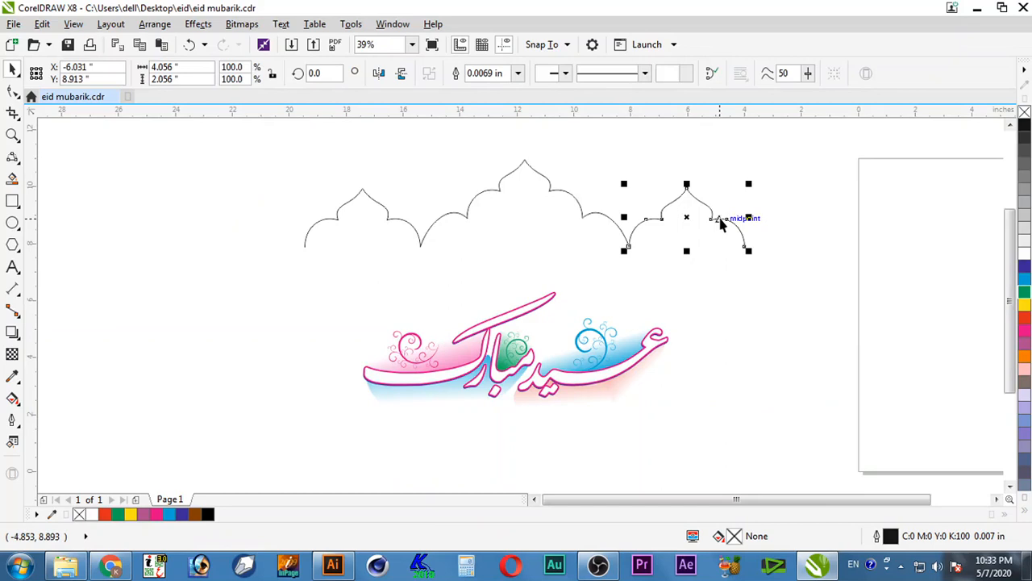
{"action": "left_click_drag", "start_coordinate": [669, 235], "coordinate": [589, 260]}
{"action": "scroll", "coordinate": [576, 262], "scroll_direction": "down", "scroll_amount": 4}
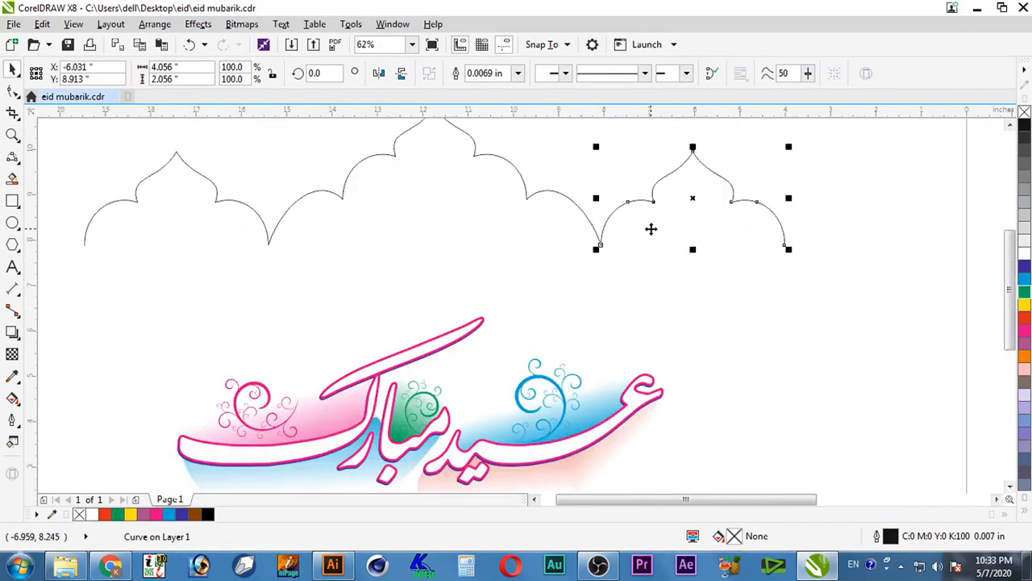
{"action": "left_click", "coordinate": [756, 141]}
{"action": "left_click_drag", "start_coordinate": [756, 143], "coordinate": [345, 259]}
{"action": "left_click", "coordinate": [444, 79]}
{"action": "key", "text": "F2"}
{"action": "left_click_drag", "start_coordinate": [439, 225], "coordinate": [487, 247]}
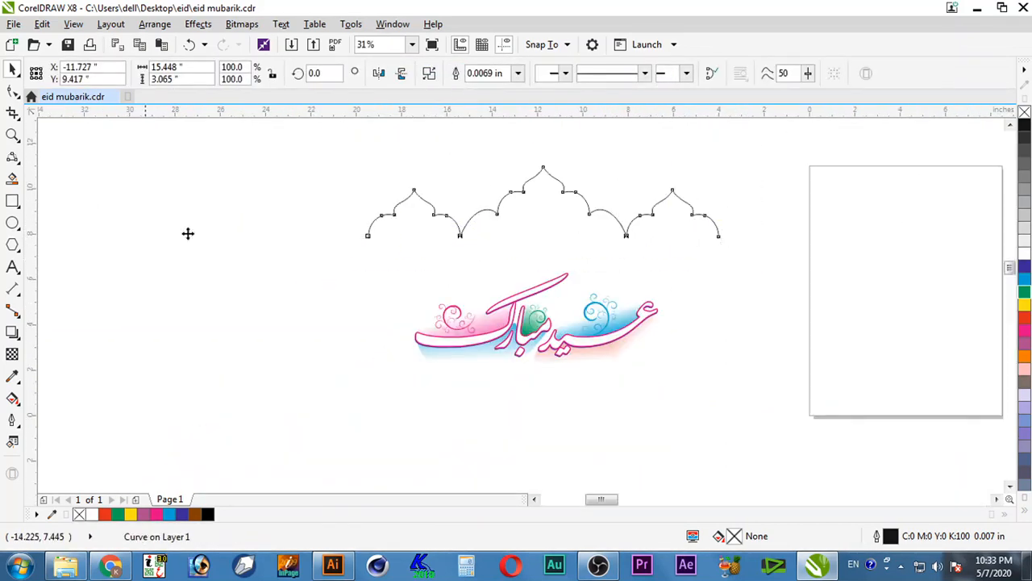
- Join the overlapping end nodes at the two junctions between the large arch and the side arches
{"action": "left_click", "coordinate": [13, 91]}
{"action": "left_click_drag", "start_coordinate": [515, 319], "coordinate": [517, 321]}
{"action": "left_click_drag", "start_coordinate": [559, 390], "coordinate": [557, 385]}
{"action": "key", "text": "F4"}
{"action": "key", "text": "F2"}
{"action": "left_click_drag", "start_coordinate": [648, 236], "coordinate": [666, 246]}
{"action": "mouse_move", "coordinate": [652, 397]}
{"action": "left_mouse_down"}
{"action": "mouse_move", "coordinate": [677, 400]}
{"action": "mouse_move", "coordinate": [650, 403]}
{"action": "left_mouse_up"}
{"action": "key", "text": "F4"}
{"action": "key", "text": "space"}
{"action": "left_click", "coordinate": [663, 234]}
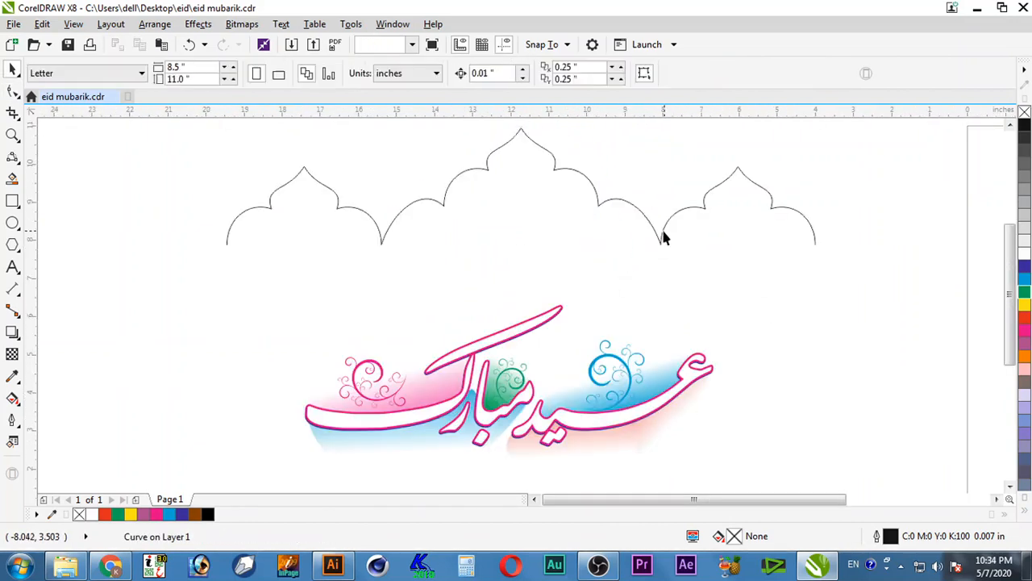
- Move the combined arch outline down so that it sits closely over the Eid Mubarak lettering
{"action": "left_click", "coordinate": [662, 230]}
{"action": "left_click_drag", "start_coordinate": [771, 212], "coordinate": [782, 294]}
{"action": "scroll", "coordinate": [832, 315], "scroll_direction": "down", "scroll_amount": 1}
{"action": "key", "text": "F2"}
{"action": "mouse_move", "coordinate": [463, 165]}
{"action": "left_mouse_down"}
{"action": "mouse_move", "coordinate": [885, 429]}
{"action": "mouse_move", "coordinate": [862, 422]}
{"action": "left_mouse_up"}
- Draw a rectangle about 17.5 by 10.3 inches around the arch outline and the lettering
{"action": "key", "text": "F6"}
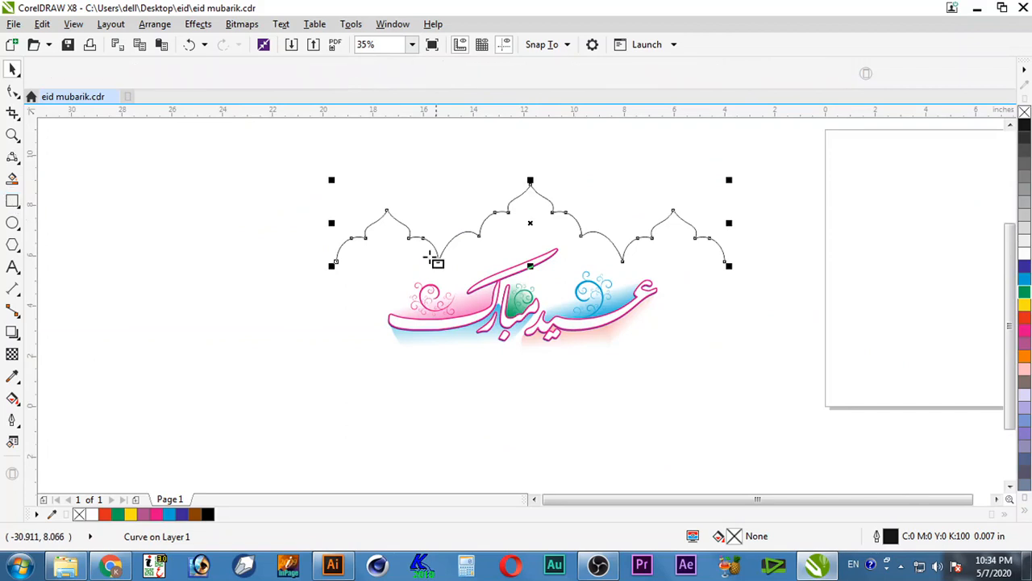
{"action": "left_click_drag", "start_coordinate": [317, 171], "coordinate": [757, 432]}
{"action": "left_click_drag", "start_coordinate": [795, 138], "coordinate": [219, 387]}
{"action": "left_click", "coordinate": [219, 387]}
{"action": "left_click", "coordinate": [695, 240]}
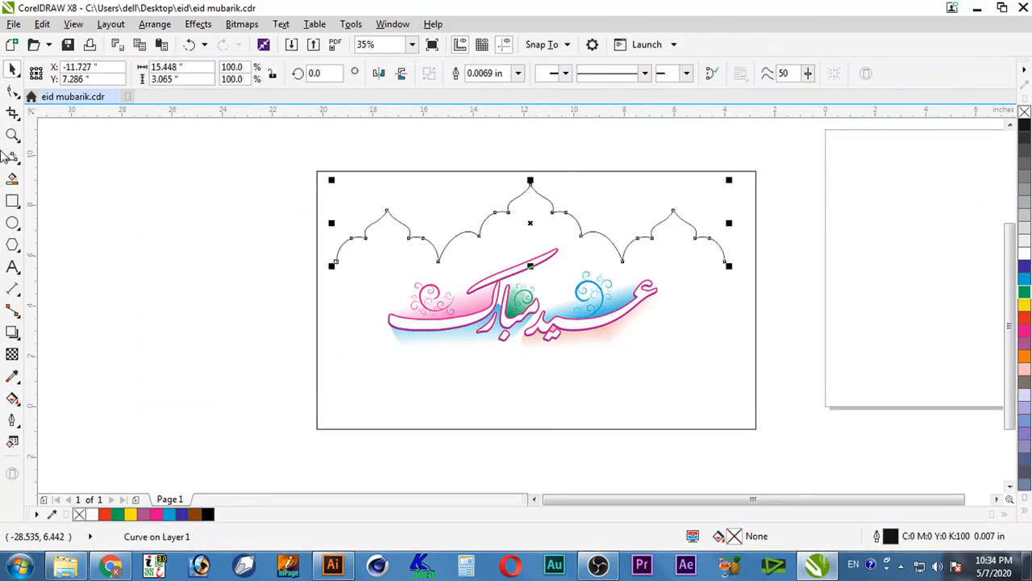
- Extend both ends of the arch outline straight down to the rectangle's lower edge and close the curve
{"action": "left_click", "coordinate": [12, 156]}
{"action": "left_click", "coordinate": [49, 156]}
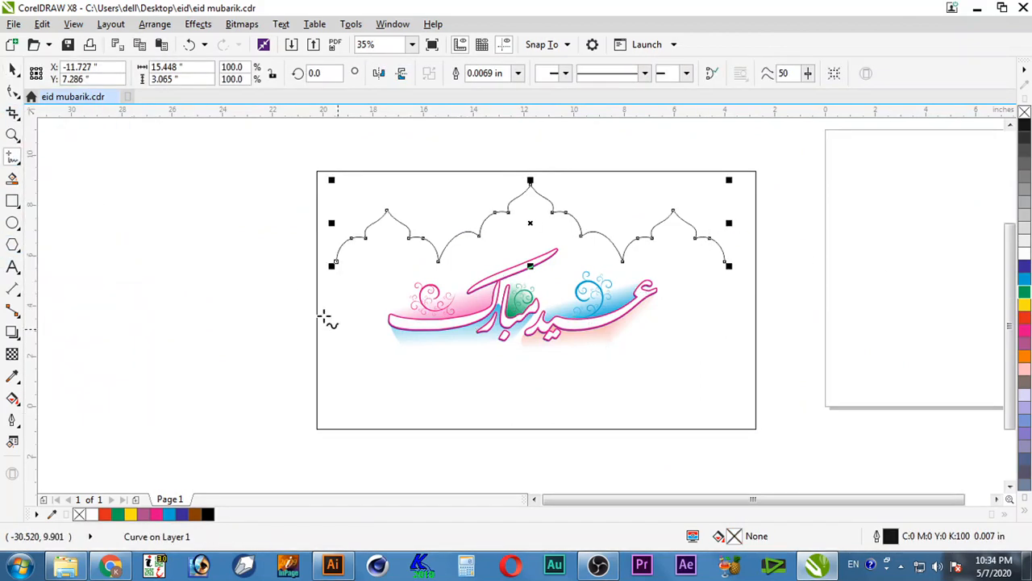
{"action": "left_click", "coordinate": [336, 262]}
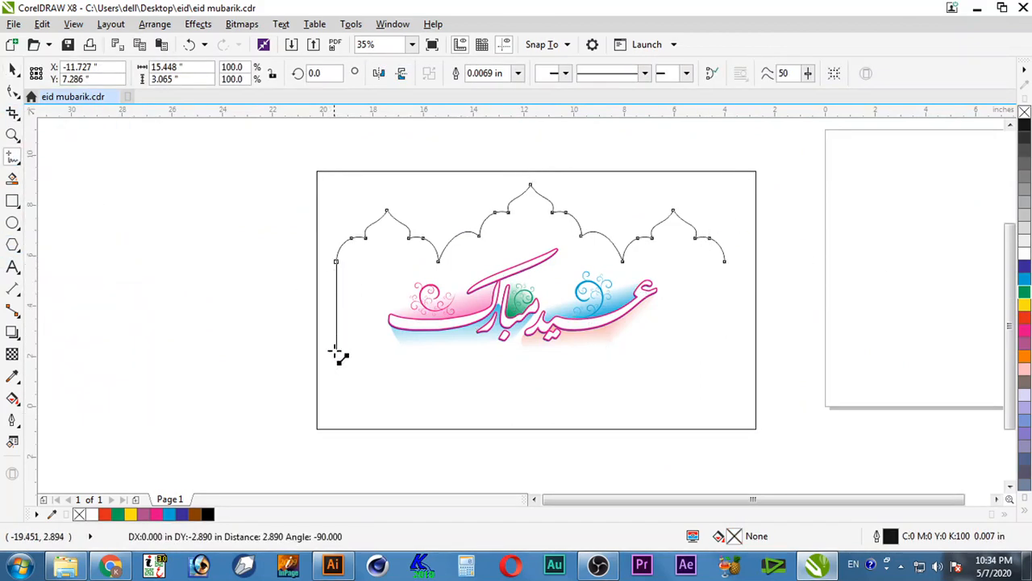
{"action": "left_click", "coordinate": [336, 428]}
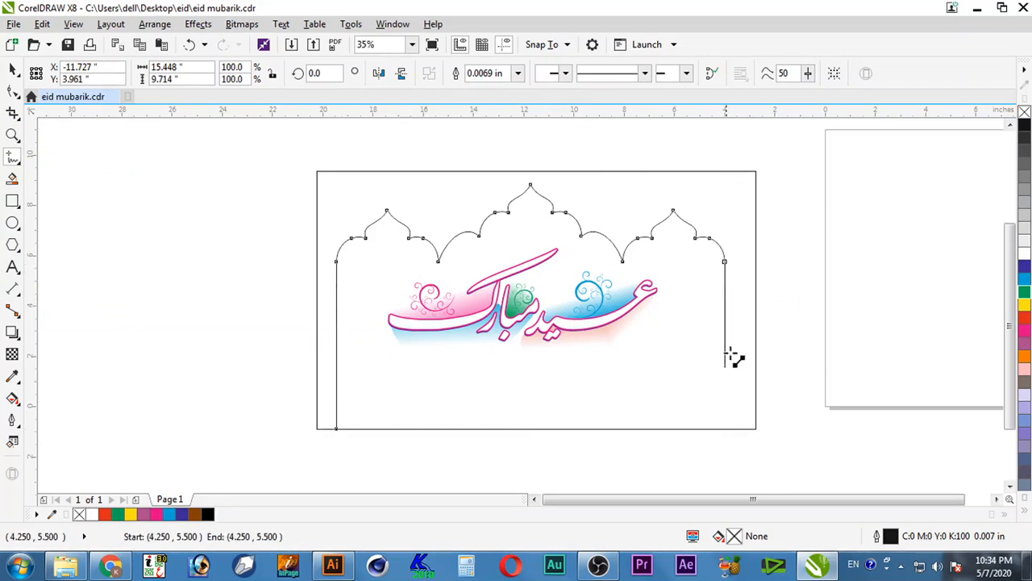
{"action": "left_click", "coordinate": [730, 430]}
{"action": "left_click", "coordinate": [709, 76]}
{"action": "left_click", "coordinate": [813, 175]}
{"action": "left_click", "coordinate": [723, 260]}
{"action": "left_click", "coordinate": [755, 262], "text": "shift"}
{"action": "key", "text": "c"}
{"action": "key", "text": "x"}
{"action": "key", "text": "space"}
{"action": "key", "text": "ctrl+z"}
- Centre the rectangle horizontally on the closed arch shape
{"action": "left_click", "coordinate": [757, 258]}
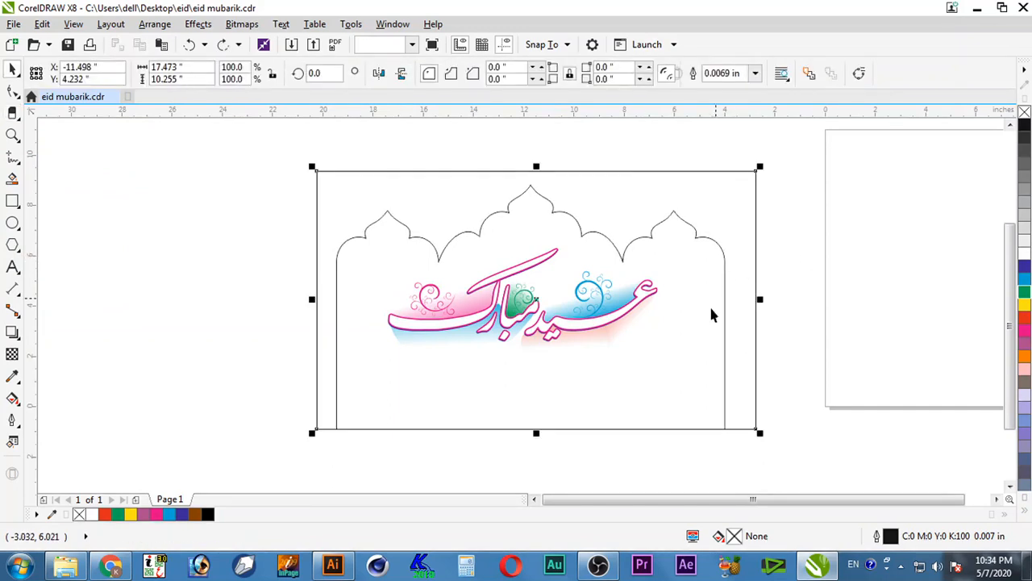
{"action": "left_click", "coordinate": [711, 308], "text": "shift"}
{"action": "key", "text": "c"}
{"action": "left_click", "coordinate": [790, 340]}
{"action": "scroll", "coordinate": [770, 298], "scroll_direction": "down", "scroll_amount": 2}
{"action": "key", "text": "F2"}
{"action": "left_click_drag", "start_coordinate": [787, 181], "coordinate": [474, 395]}
- Fill the arch shape and the surrounding rectangle with white
{"action": "left_click", "coordinate": [719, 235]}
{"action": "key", "text": "F2"}
{"action": "left_click_drag", "start_coordinate": [767, 174], "coordinate": [307, 463]}
{"action": "left_click", "coordinate": [701, 402]}
{"action": "left_click", "coordinate": [749, 222]}
{"action": "left_click", "coordinate": [746, 290]}
{"action": "left_click", "coordinate": [1024, 254]}
{"action": "key", "text": "ctrl+z"}
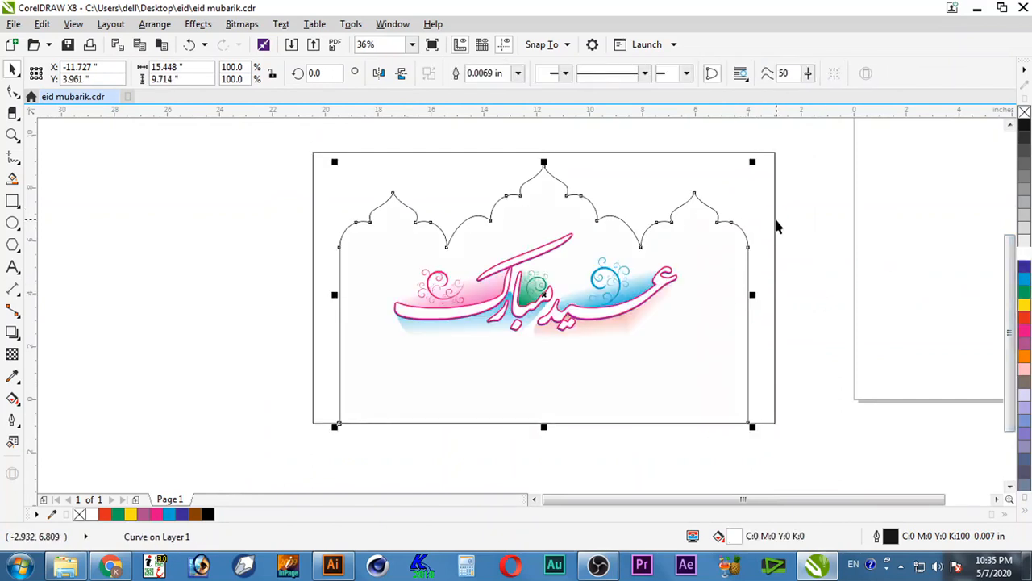
{"action": "left_click", "coordinate": [737, 186]}
{"action": "key", "text": "F2"}
{"action": "left_click_drag", "start_coordinate": [801, 136], "coordinate": [256, 443]}
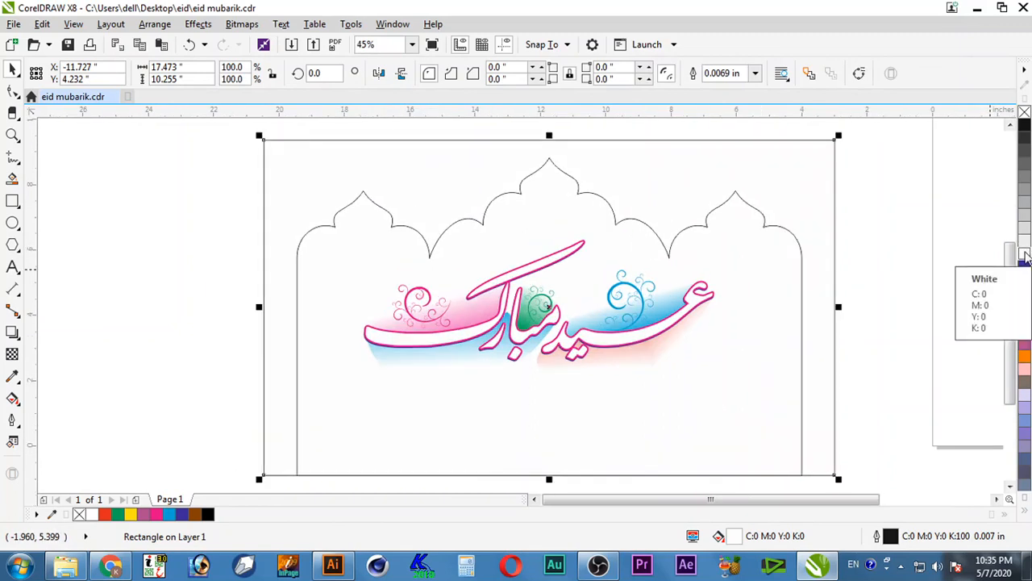
- Give the rectangle a fountain fill and set its start colour to 100 cyan with the other CMYK values at 0
{"action": "key", "text": "F11"}
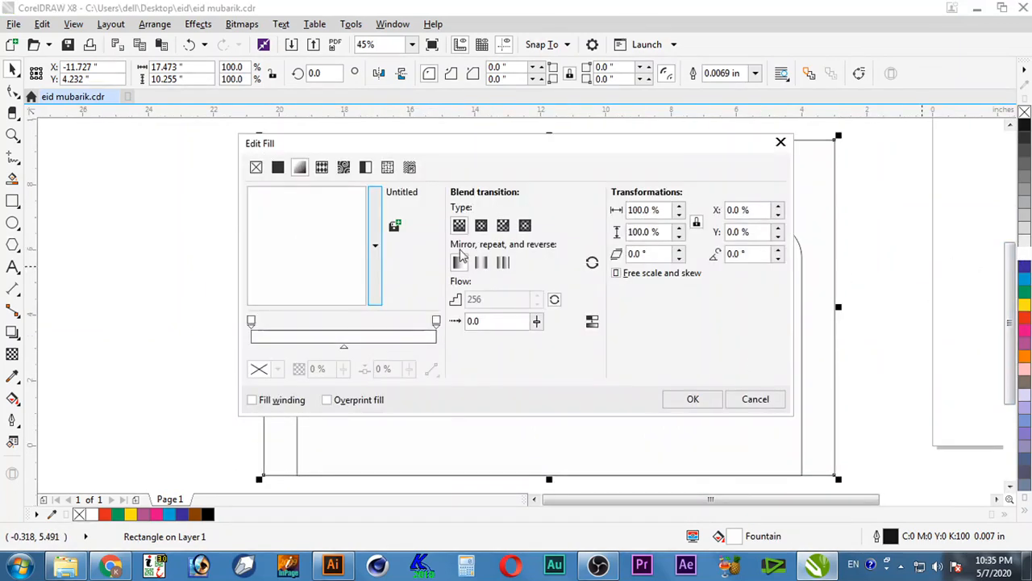
{"action": "left_click", "coordinate": [255, 322]}
{"action": "left_click", "coordinate": [277, 369]}
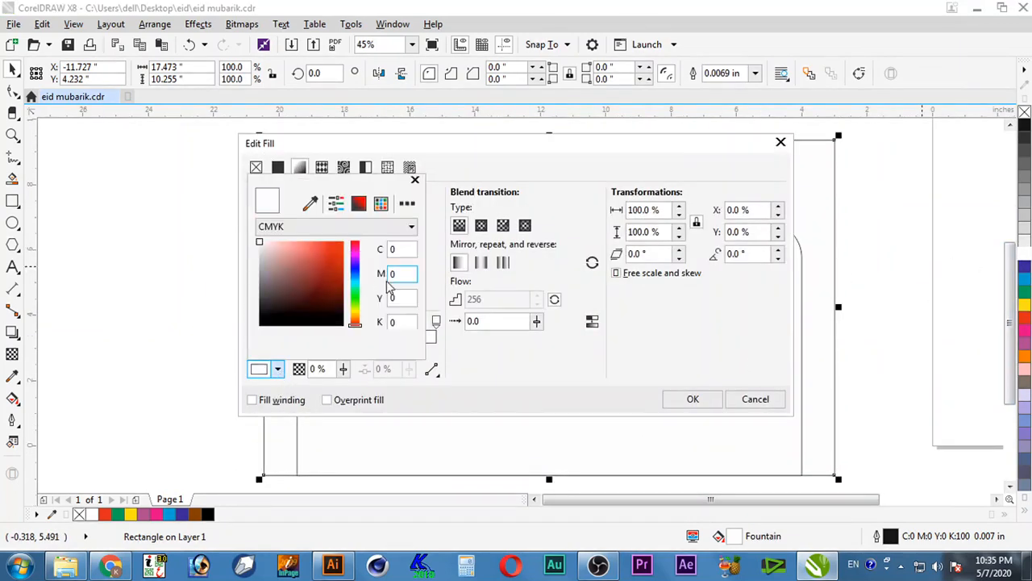
{"action": "type", "text": "20"}
{"action": "key", "text": "Tab"}
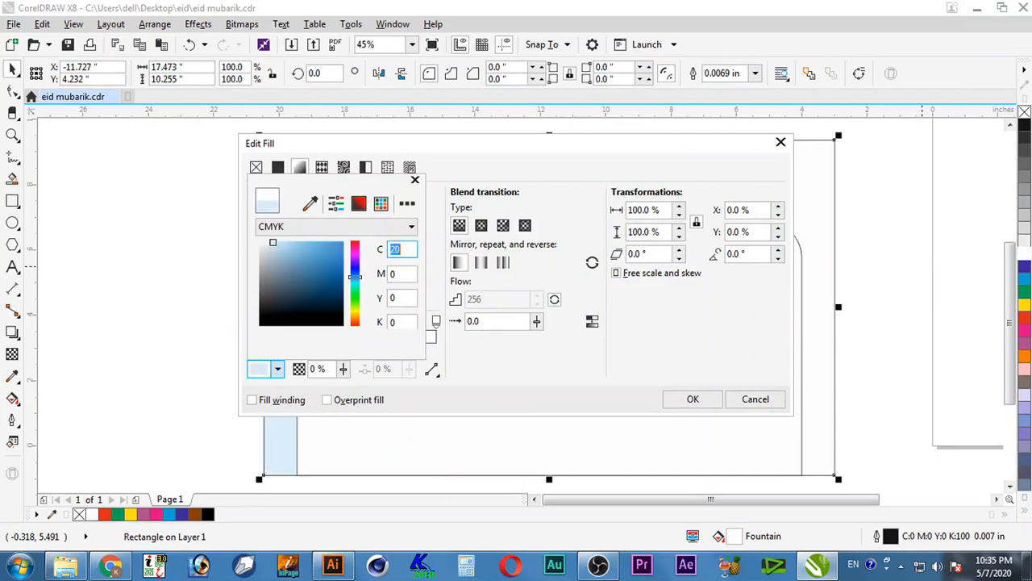
{"action": "type", "text": "50"}
{"action": "key", "text": "Tab"}
{"action": "key", "text": "Tab"}
{"action": "key", "text": "Tab"}
{"action": "type", "text": "100"}
{"action": "key", "text": "Tab"}
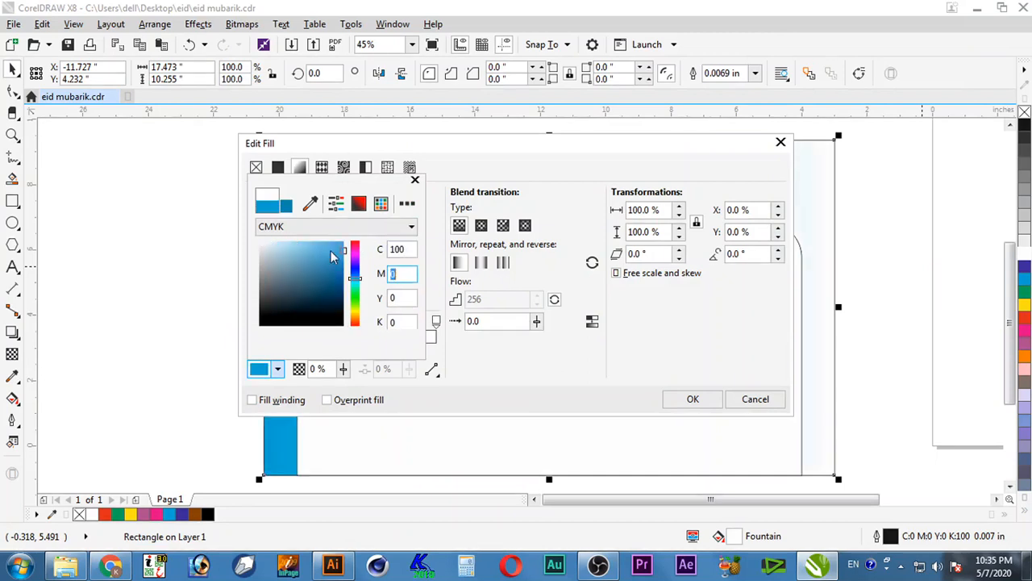
{"action": "left_click", "coordinate": [467, 369]}
- Set the fountain fill's end colour to 100 magenta with the other CMYK values at 0
{"action": "left_click", "coordinate": [438, 324]}
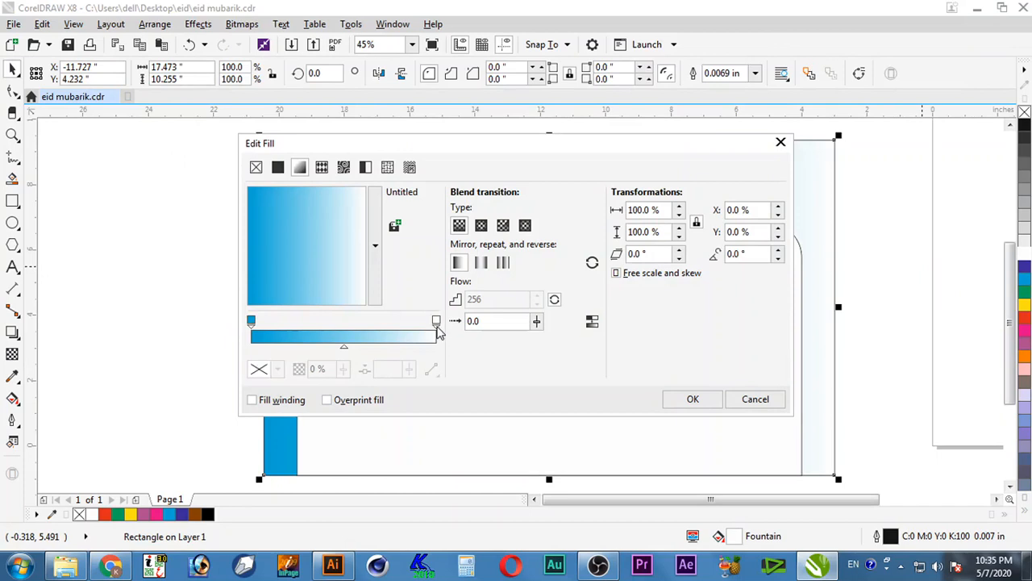
{"action": "left_click", "coordinate": [258, 371]}
{"action": "type", "text": "100"}
{"action": "key", "text": "Tab"}
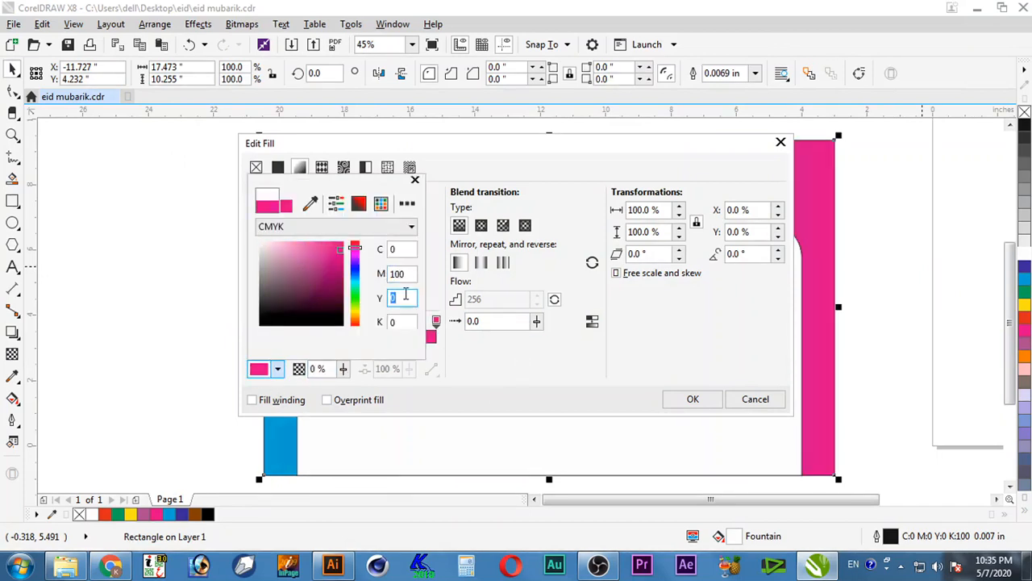
{"action": "key", "text": "Return"}
- Add a white colour node at 50% of the fountain fill, rotate the fill to 90 degrees and apply it
{"action": "double_click", "coordinate": [342, 326]}
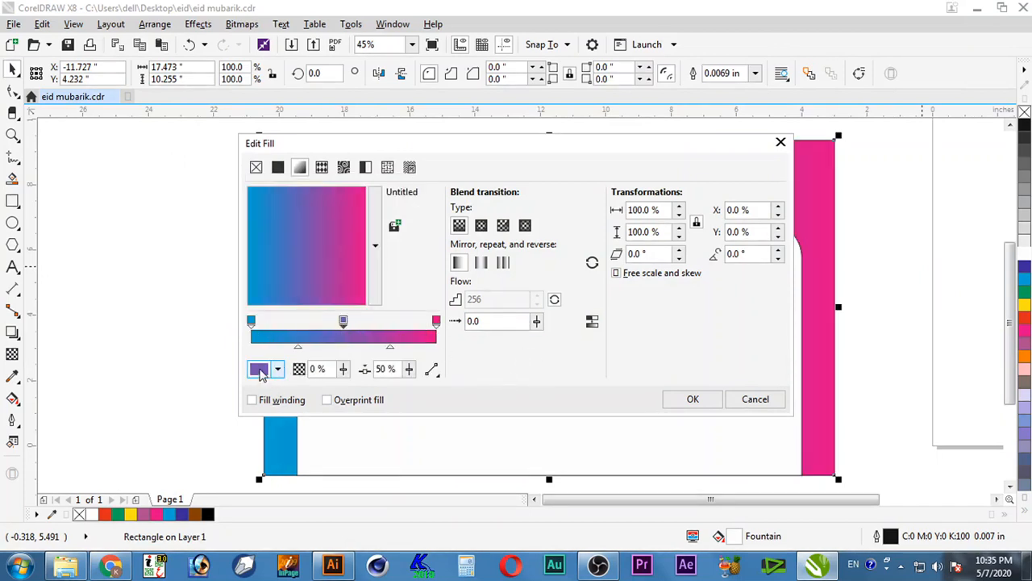
{"action": "left_click", "coordinate": [259, 370]}
{"action": "left_click_drag", "start_coordinate": [275, 268], "coordinate": [232, 208]}
{"action": "left_click", "coordinate": [563, 379]}
{"action": "left_click_drag", "start_coordinate": [761, 254], "coordinate": [665, 254]}
{"action": "type", "text": "90"}
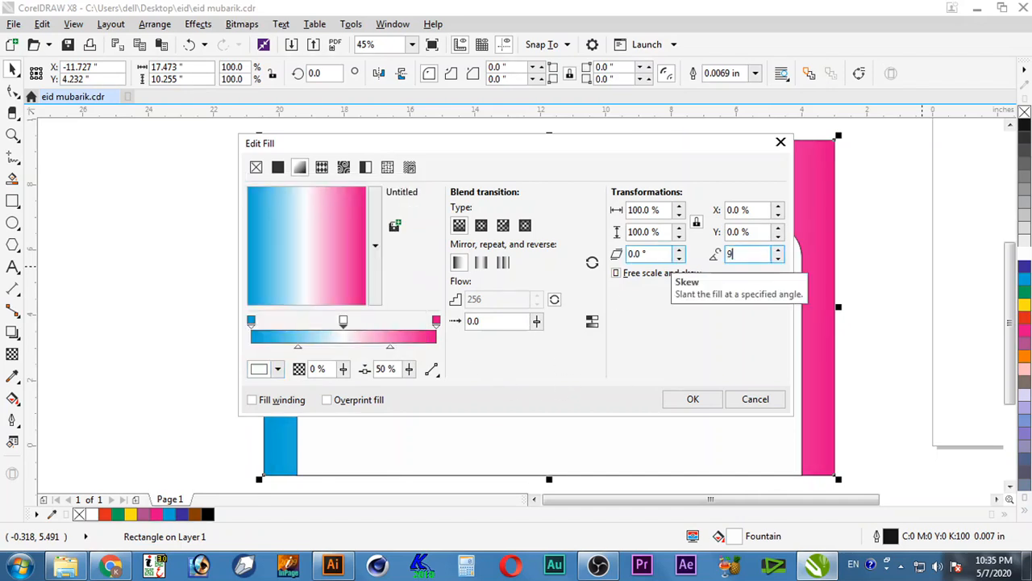
{"action": "key", "text": "Return"}
{"action": "left_click", "coordinate": [921, 379]}
- Remove the outline from the white arch shape
{"action": "left_click", "coordinate": [774, 253]}
{"action": "right_click", "coordinate": [1024, 113]}
{"action": "left_click", "coordinate": [887, 267]}
- Move the grouped lettering down about 0.8 inches and centre it horizontally with the white arch shape
{"action": "left_click", "coordinate": [636, 341]}
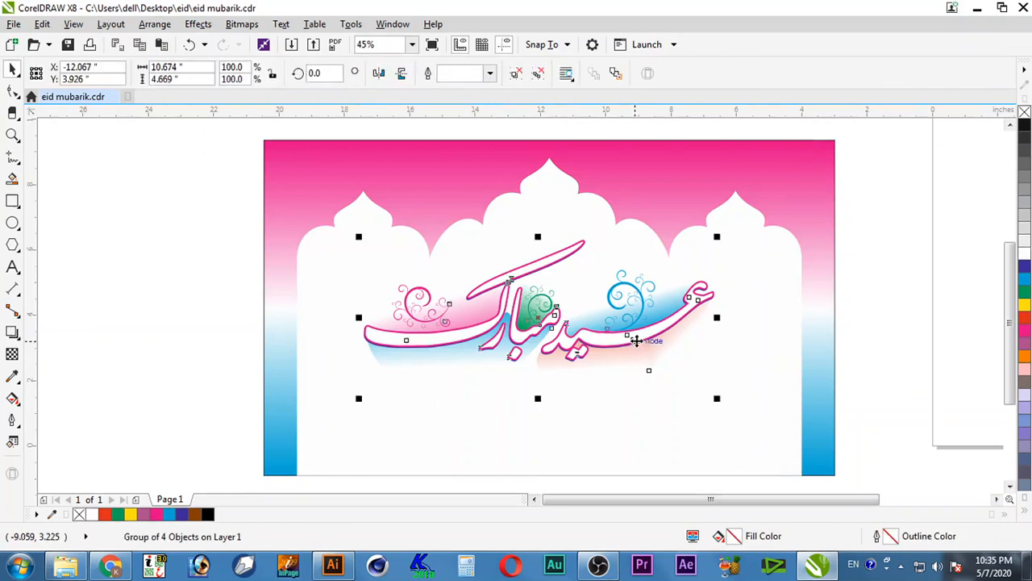
{"action": "left_click_drag", "start_coordinate": [627, 331], "coordinate": [628, 358]}
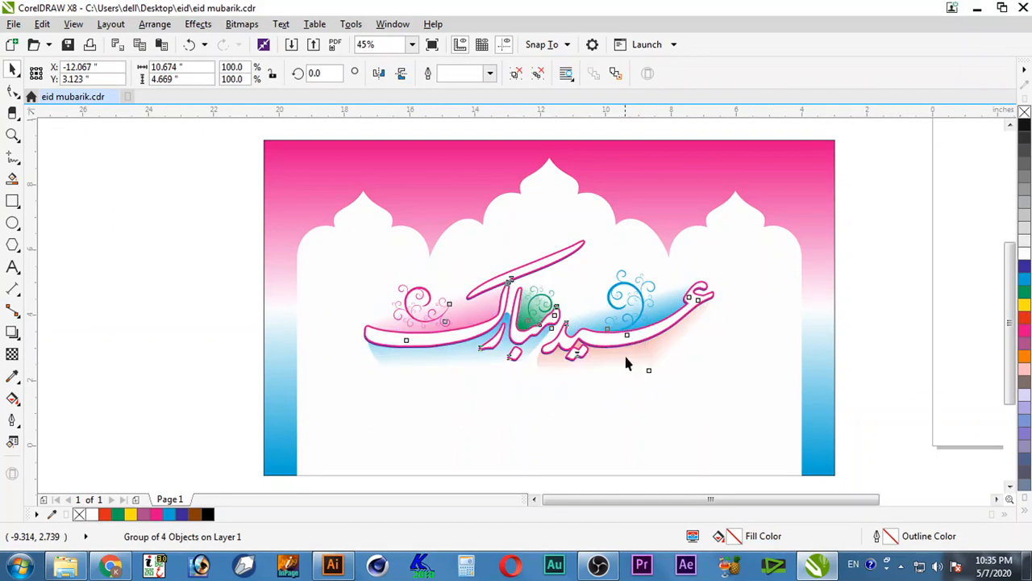
{"action": "left_click", "coordinate": [749, 356], "text": "shift"}
{"action": "key", "text": "c"}
{"action": "left_click", "coordinate": [860, 171]}
{"action": "scroll", "coordinate": [860, 171], "scroll_direction": "down", "scroll_amount": 2}
{"action": "key", "text": "F2"}
{"action": "left_click_drag", "start_coordinate": [894, 137], "coordinate": [471, 362]}
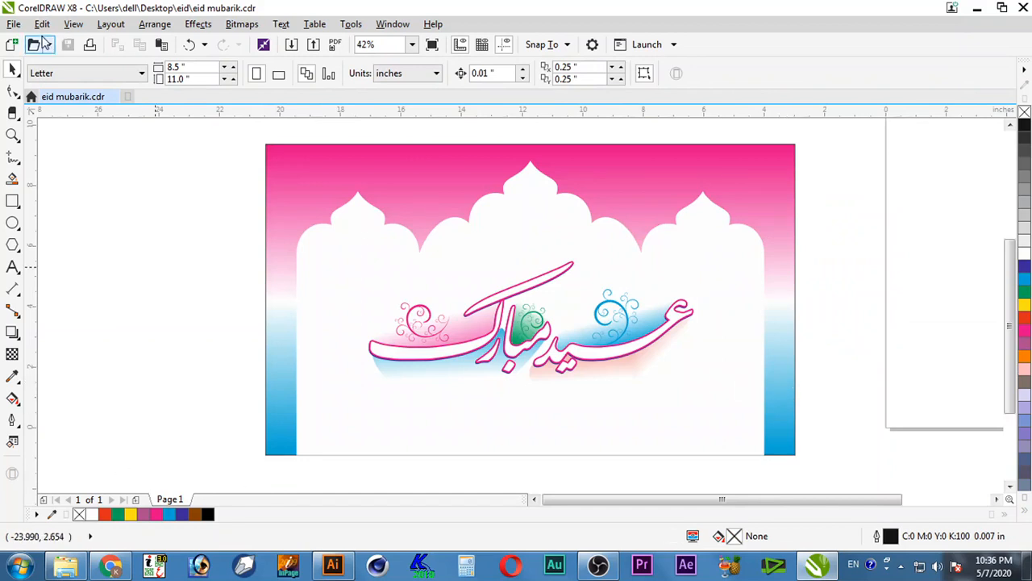
- Build an eight-pointed star left of the design by welding a square about 2.77 inches wide with its copy rotated 45 degrees
{"action": "left_click", "coordinate": [13, 202]}
{"action": "left_click_drag", "start_coordinate": [85, 170], "coordinate": [169, 245]}
{"action": "key", "text": "space"}
{"action": "left_click", "coordinate": [169, 242]}
{"action": "left_click_drag", "start_coordinate": [173, 167], "coordinate": [211, 223]}
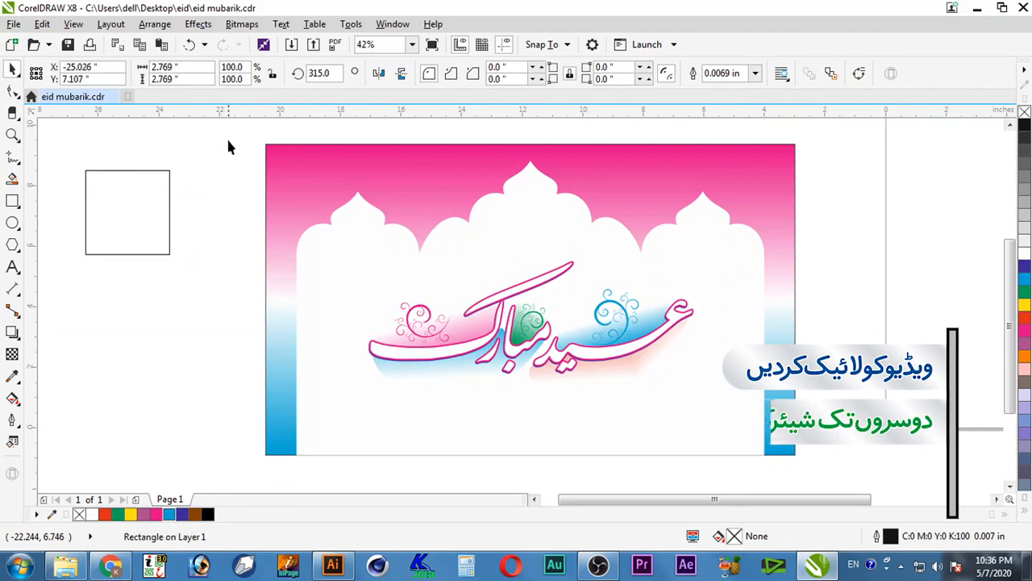
{"action": "left_click_drag", "start_coordinate": [228, 141], "coordinate": [56, 295]}
{"action": "left_click", "coordinate": [457, 74]}
- Add three progressively smaller concentric copies inside the eight-pointed star, with the second-smallest about 1.75 inches wide
{"action": "left_click_drag", "start_coordinate": [191, 149], "coordinate": [163, 184]}
{"action": "left_click", "coordinate": [159, 187]}
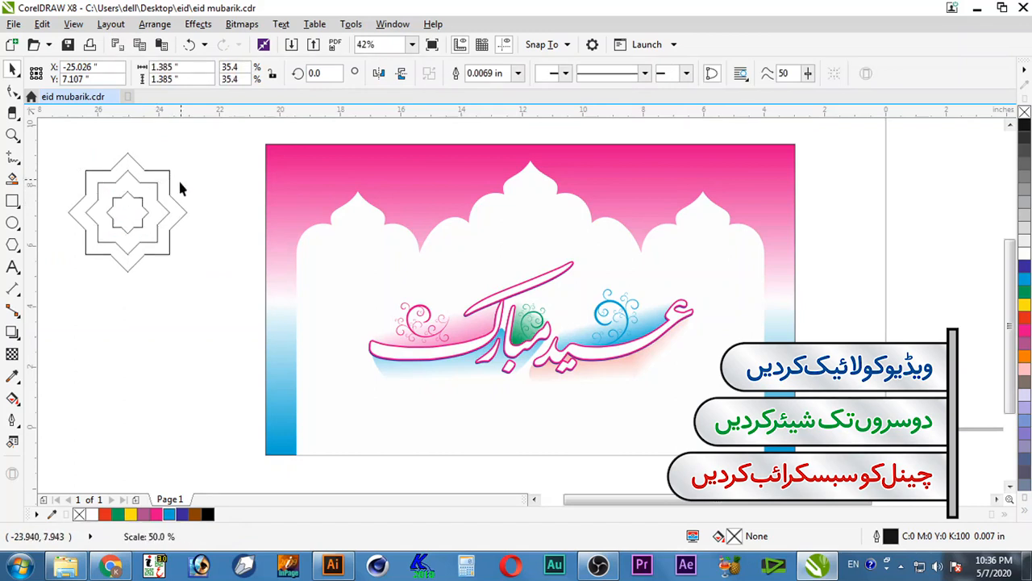
{"action": "key", "text": "shift+F2"}
{"action": "left_click_drag", "start_coordinate": [566, 209], "coordinate": [587, 193]}
{"action": "left_click", "coordinate": [529, 251], "text": "shift"}
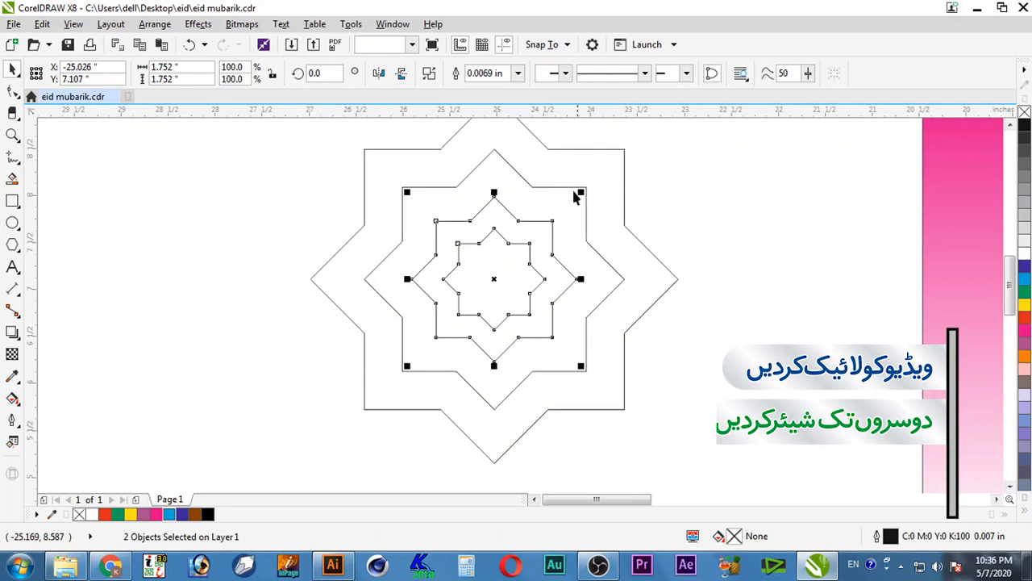
- Combine the four concentric stars into a single curve so that they form alternating rings
{"action": "left_click", "coordinate": [586, 202]}
{"action": "left_click", "coordinate": [624, 201], "text": "shift"}
{"action": "left_click", "coordinate": [428, 78]}
{"action": "scroll", "coordinate": [691, 243], "scroll_direction": "down", "scroll_amount": 1}
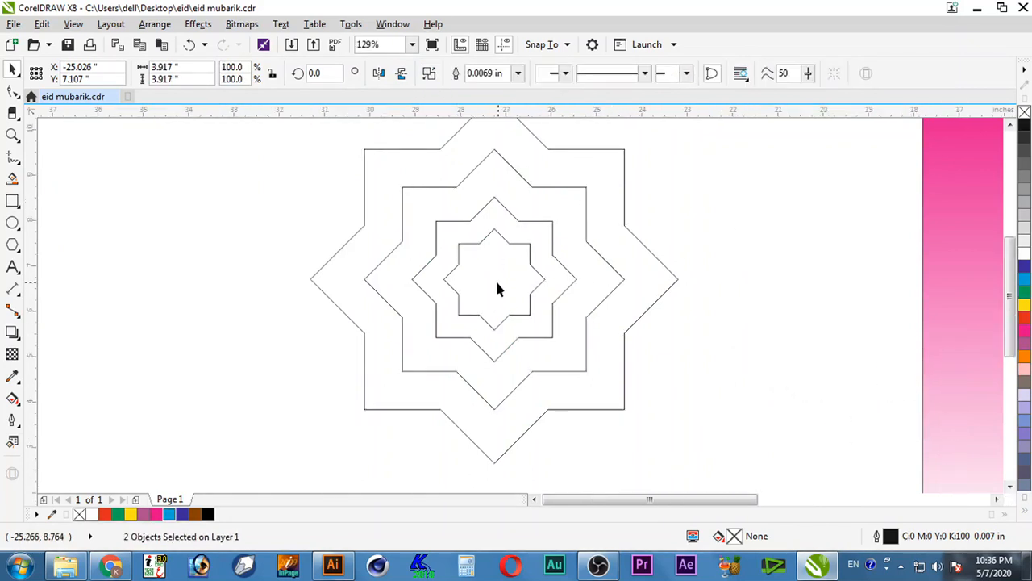
{"action": "left_click", "coordinate": [429, 74]}
{"action": "key", "text": "F4"}
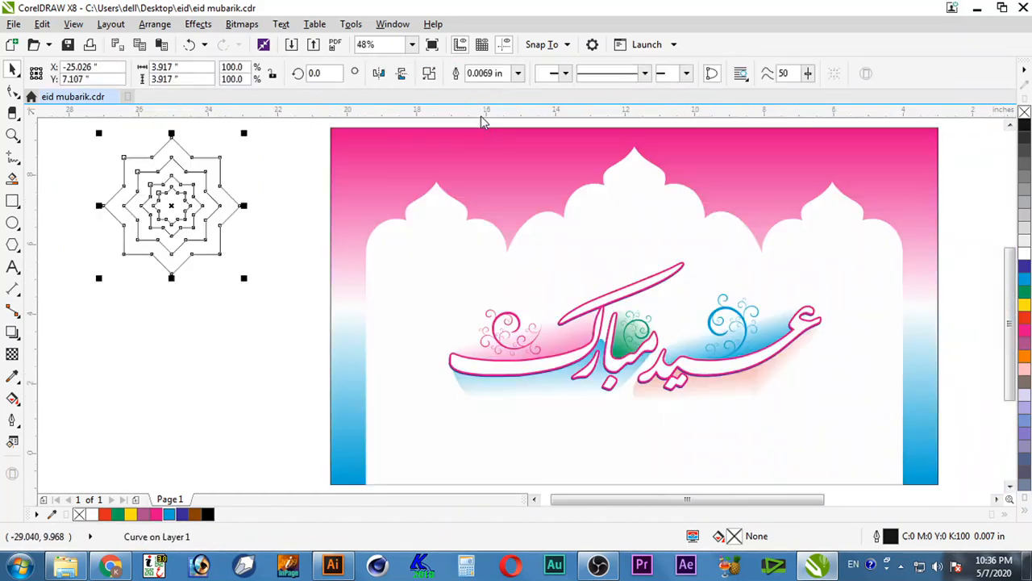
- Fill the combined star with magenta (M:100) and remove its outline
{"action": "left_click", "coordinate": [1024, 277]}
{"action": "right_click", "coordinate": [79, 514]}
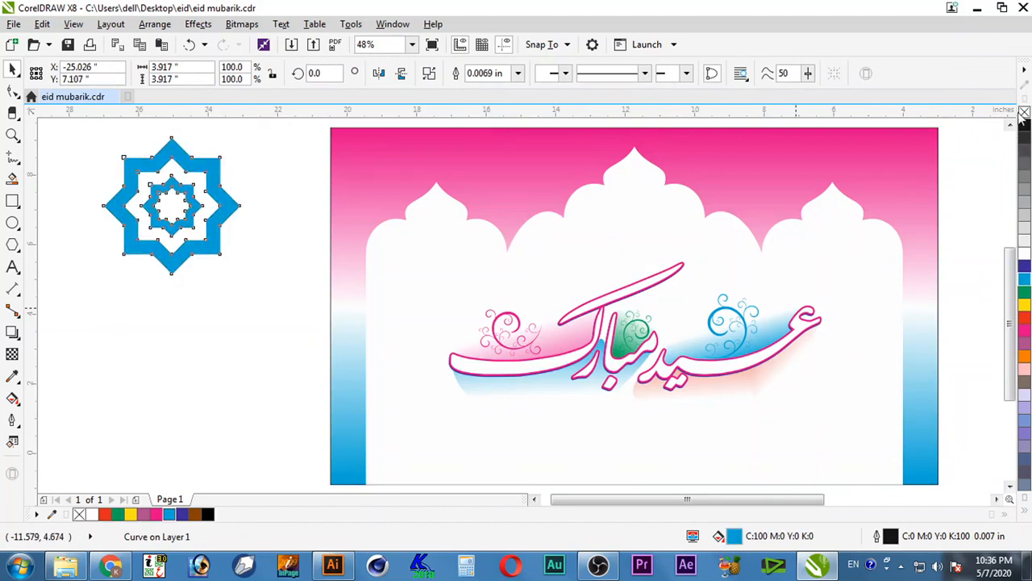
{"action": "left_click", "coordinate": [1024, 334]}
- Shrink the star ornament to about 1.47 inches and place it above and to the left of the card
{"action": "left_click_drag", "start_coordinate": [226, 201], "coordinate": [445, 196]}
{"action": "left_click_drag", "start_coordinate": [463, 274], "coordinate": [395, 208]}
{"action": "left_click_drag", "start_coordinate": [361, 167], "coordinate": [259, 169]}
{"action": "scroll", "coordinate": [261, 131], "scroll_direction": "up", "scroll_amount": 3}
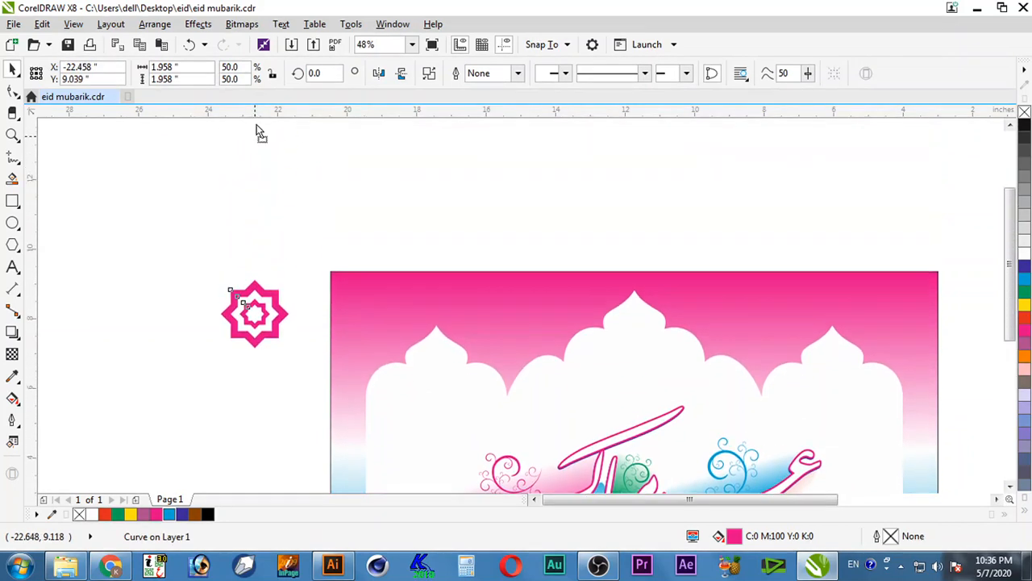
{"action": "left_click_drag", "start_coordinate": [257, 127], "coordinate": [235, 152]}
{"action": "left_click_drag", "start_coordinate": [279, 193], "coordinate": [264, 195]}
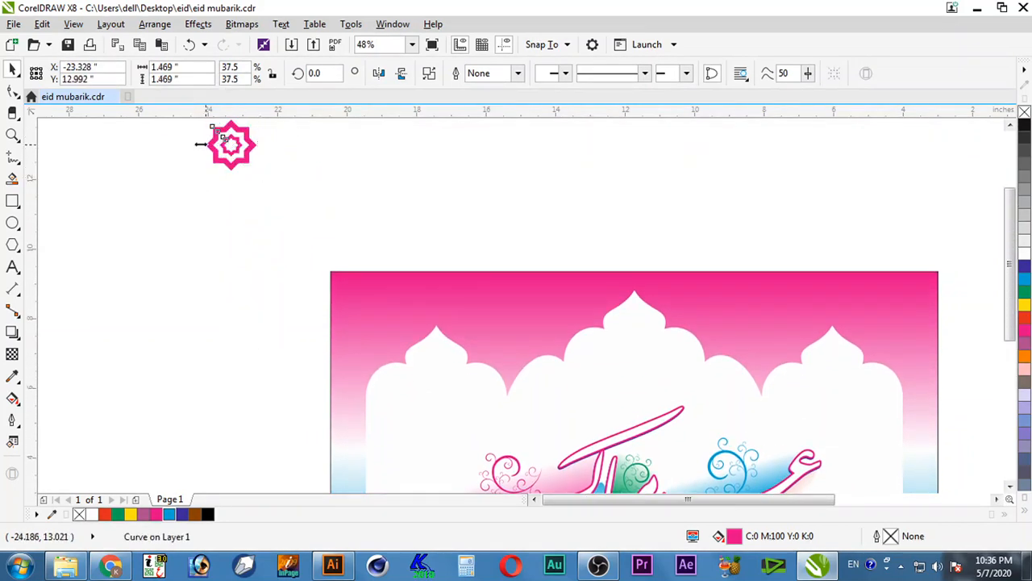
- Duplicate the star into a horizontal row of 13 touching stars and combine the row into one curve
{"action": "key", "text": "ctrl+d"}
{"action": "key", "text": "ctrl+d"}
{"action": "key", "text": "ctrl+d"}
{"action": "key", "text": "ctrl+d"}
{"action": "key", "text": "ctrl+d"}
{"action": "key", "text": "ctrl+d"}
{"action": "key", "text": "ctrl+d"}
{"action": "key", "text": "ctrl+d"}
{"action": "key", "text": "ctrl+d"}
{"action": "key", "text": "ctrl+d"}
{"action": "key", "text": "ctrl+d"}
{"action": "key", "text": "ctrl+d"}
{"action": "left_click_drag", "start_coordinate": [182, 216], "coordinate": [935, 68]}
{"action": "left_click", "coordinate": [457, 73]}
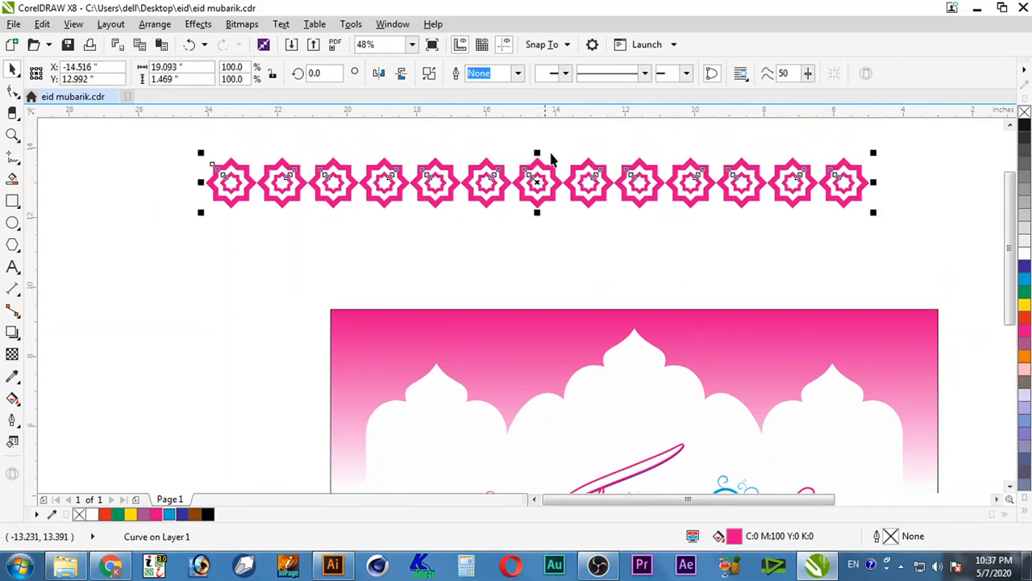
- Copy the star row directly below itself, repeat it to make three touching rows and group them
{"action": "left_click_drag", "start_coordinate": [535, 152], "coordinate": [576, 249]}
{"action": "right_click", "coordinate": [576, 249]}
{"action": "key", "text": "ctrl+r"}
{"action": "scroll", "coordinate": [588, 259], "scroll_direction": "down", "scroll_amount": 2}
{"action": "left_click_drag", "start_coordinate": [764, 176], "coordinate": [399, 311]}
{"action": "key", "text": "ctrl+g"}
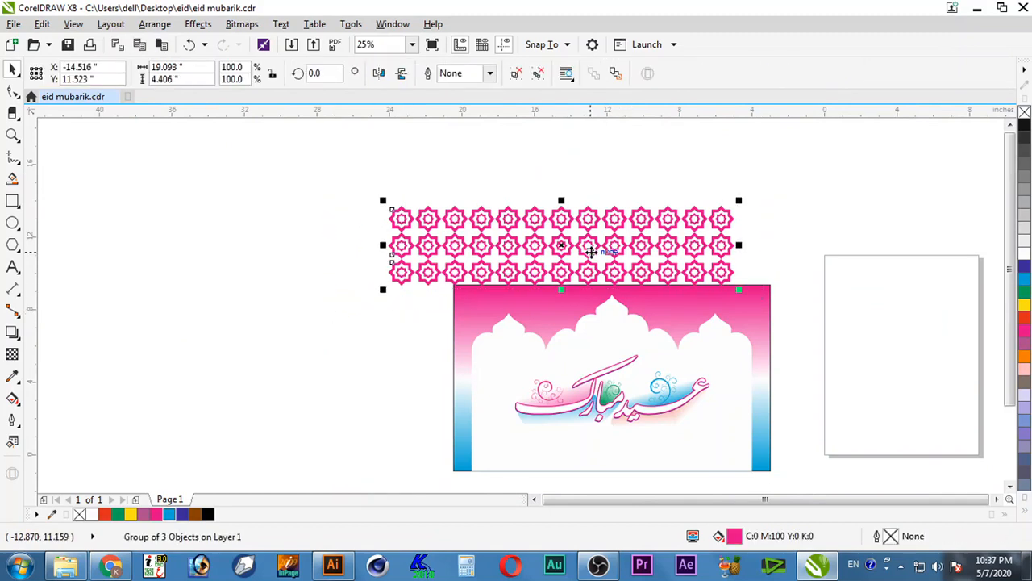
- Extend the magenta star pattern to four rows and place a copy of the block directly beneath it
{"action": "left_click", "coordinate": [610, 221], "text": "ctrl"}
{"action": "right_click", "coordinate": [588, 196]}
{"action": "left_click_drag", "start_coordinate": [563, 237], "coordinate": [408, 158]}
{"action": "left_click", "coordinate": [619, 199]}
{"action": "left_click_drag", "start_coordinate": [350, 131], "coordinate": [348, 350]}
{"action": "right_click", "coordinate": [349, 350]}
- Fill the lower block of stars with cyan, group it with the magenta block and move the pattern left of the card
{"action": "left_click", "coordinate": [1025, 279]}
{"action": "left_click", "coordinate": [524, 223], "text": "shift"}
{"action": "key", "text": "ctrl+g"}
{"action": "left_click_drag", "start_coordinate": [526, 234], "coordinate": [399, 228]}
{"action": "scroll", "coordinate": [431, 346], "scroll_direction": "down", "scroll_amount": 2}
{"action": "scroll", "coordinate": [156, 267], "scroll_direction": "up", "scroll_amount": 2}
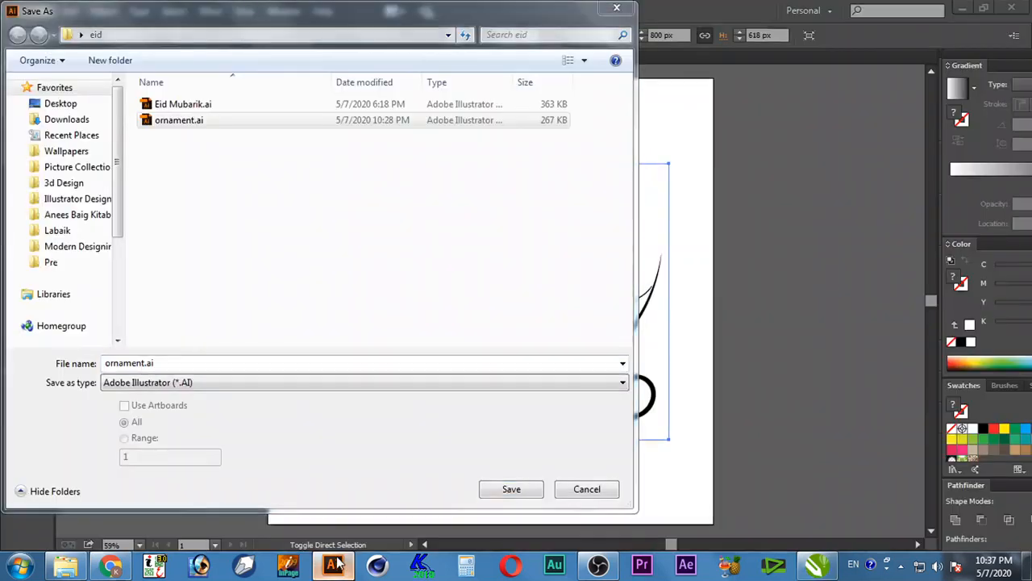
- Switch to Chrome and look through the image results for black and white ornaments
{"action": "left_click", "coordinate": [110, 564]}
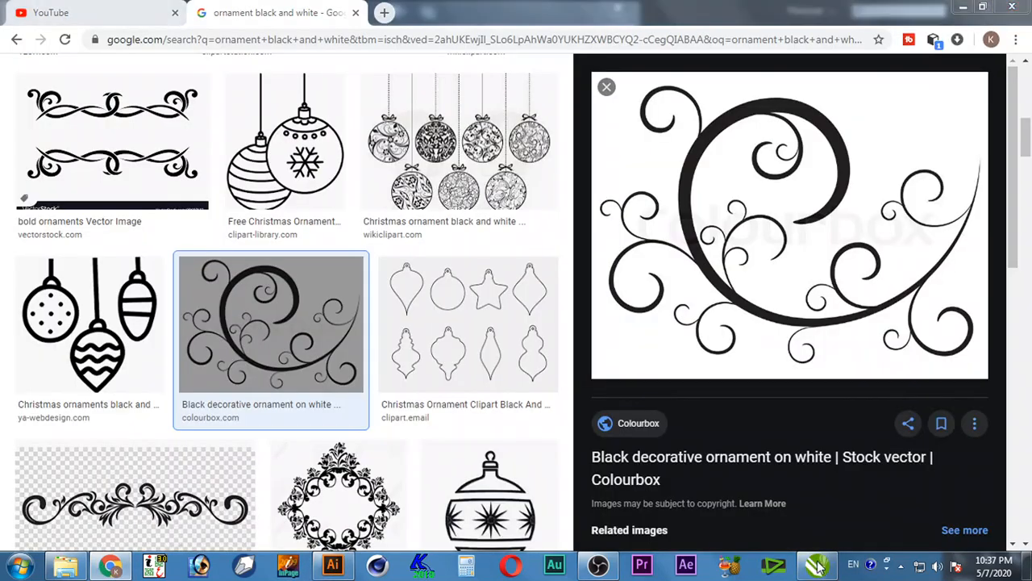
{"action": "key", "text": "alt+Tab"}
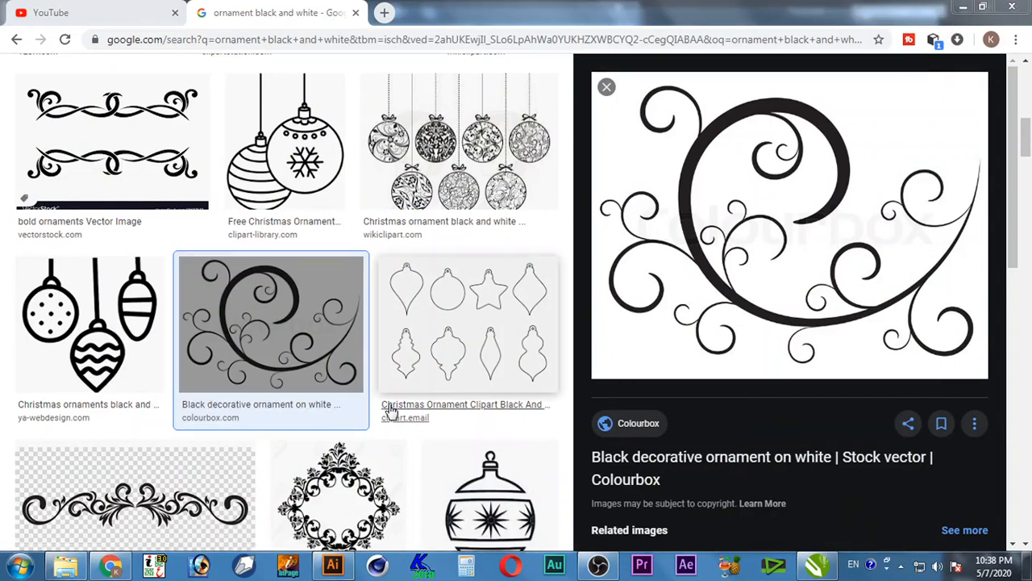
{"action": "scroll", "coordinate": [563, 333], "scroll_direction": "down", "scroll_amount": 4}
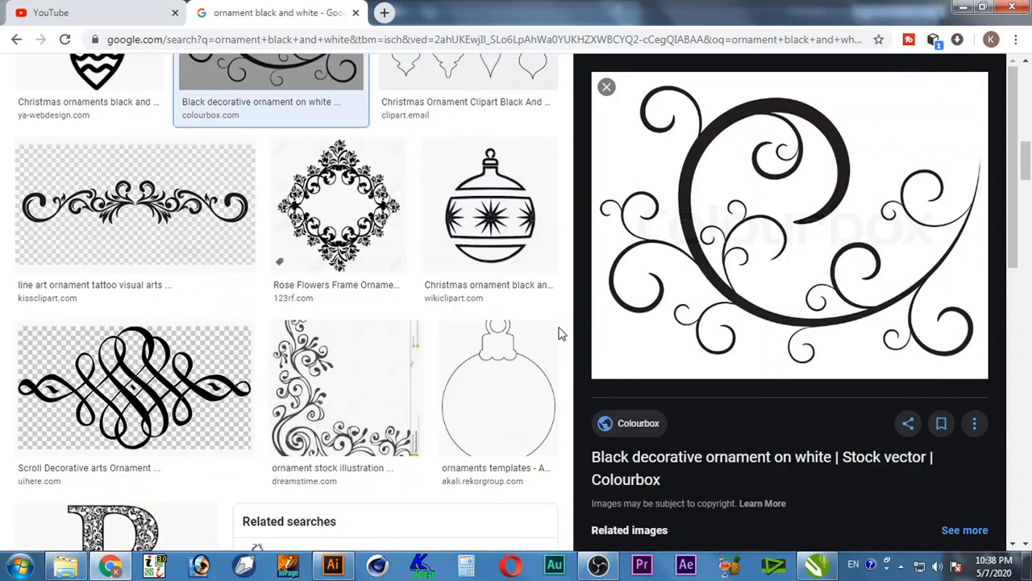
{"action": "scroll", "coordinate": [213, 334], "scroll_direction": "down", "scroll_amount": 7}
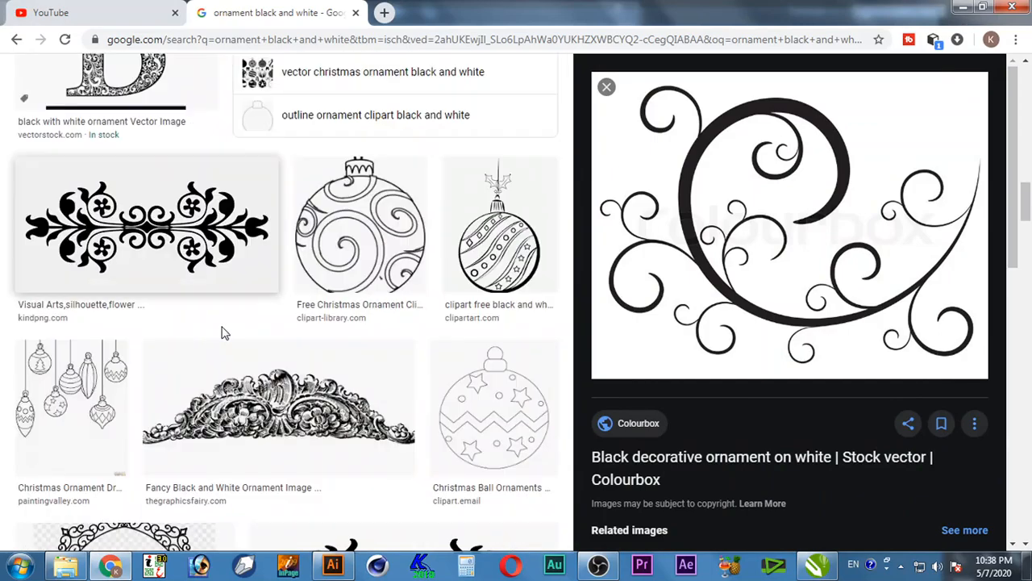
{"action": "scroll", "coordinate": [224, 333], "scroll_direction": "down", "scroll_amount": 15}
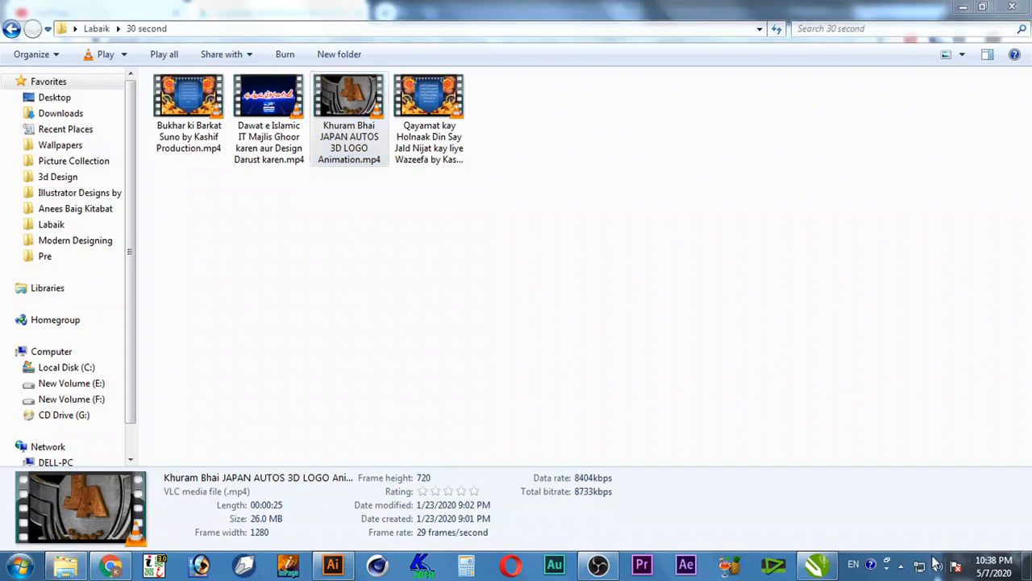
- Switch back to CorelDRAW, set the star pattern's drop shadow to Normal merge mode and break the shadow group apart
{"action": "left_click", "coordinate": [817, 565]}
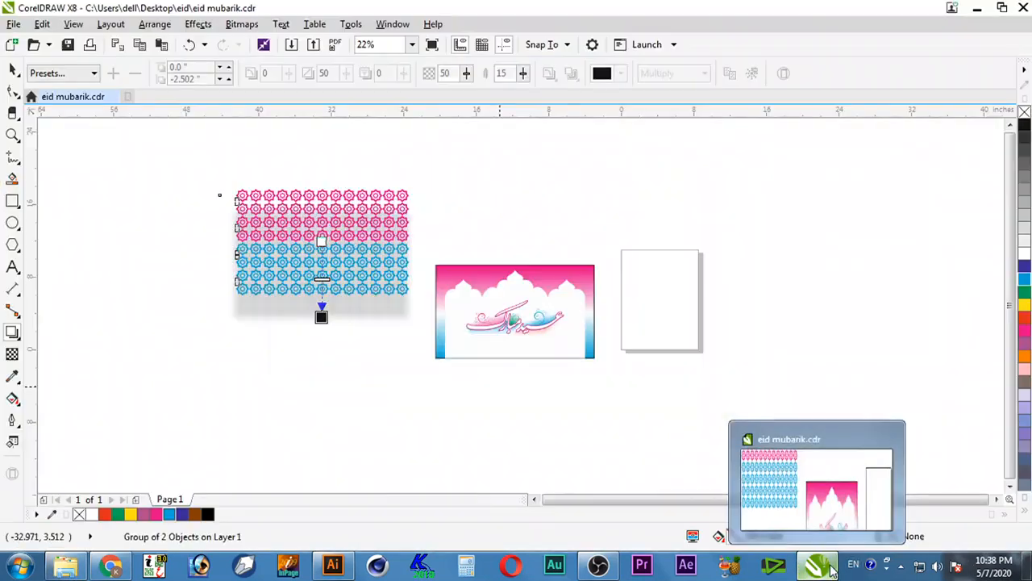
{"action": "left_click_drag", "start_coordinate": [425, 180], "coordinate": [235, 338]}
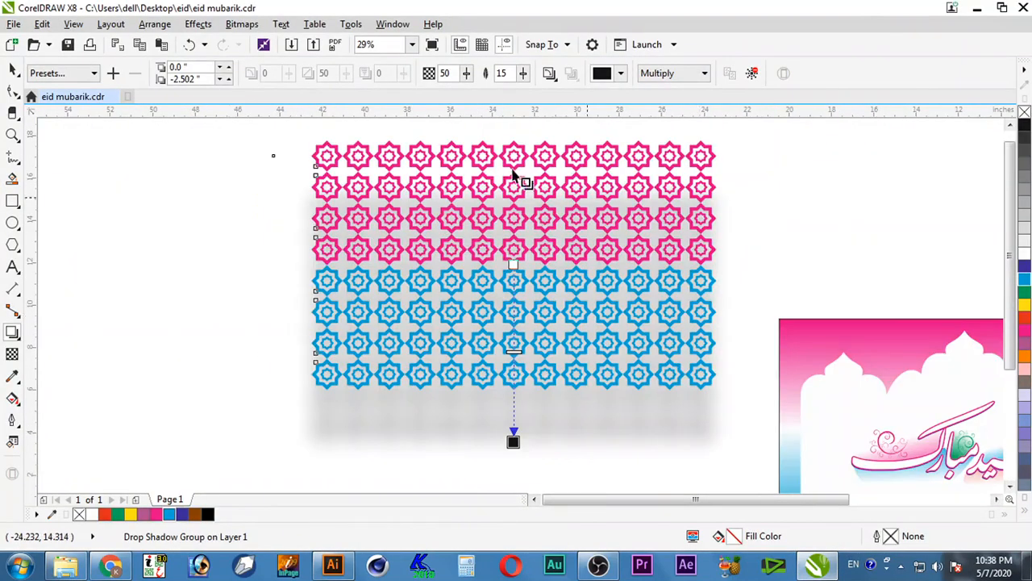
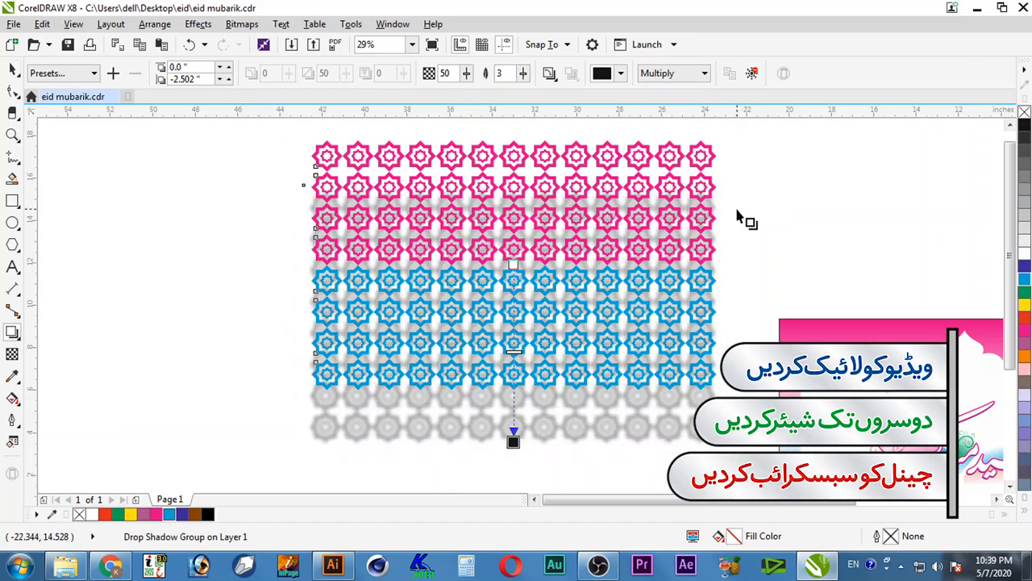
{"action": "left_click", "coordinate": [671, 74]}
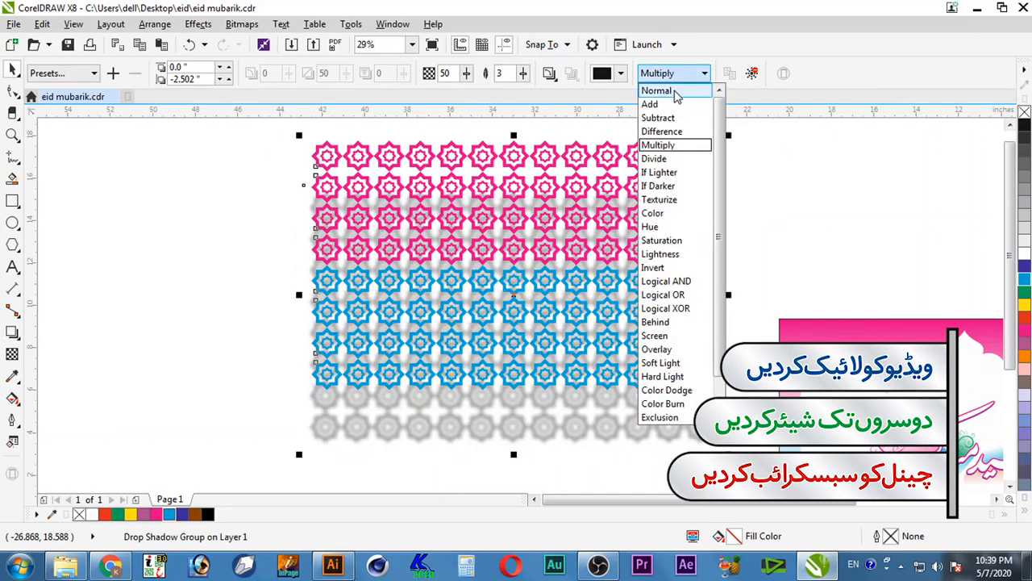
{"action": "left_click", "coordinate": [676, 91]}
{"action": "right_click", "coordinate": [650, 430]}
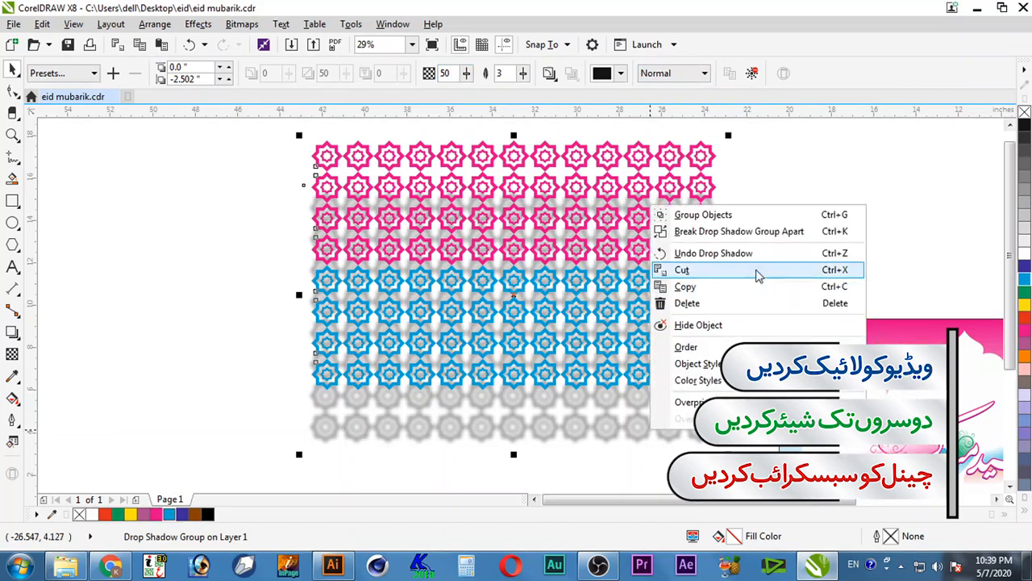
{"action": "left_click", "coordinate": [710, 232]}
- Align the detached shadow vertically with the centre of the star pattern
{"action": "scroll", "coordinate": [740, 261], "scroll_direction": "down", "scroll_amount": 2}
{"action": "key", "text": "F2"}
{"action": "left_click_drag", "start_coordinate": [463, 170], "coordinate": [778, 402]}
{"action": "left_click", "coordinate": [688, 182], "text": "shift"}
{"action": "key", "text": "e"}
{"action": "left_click", "coordinate": [723, 160]}
{"action": "key", "text": "F2"}
{"action": "left_click_drag", "start_coordinate": [720, 158], "coordinate": [671, 313]}
{"action": "left_click", "coordinate": [520, 178]}
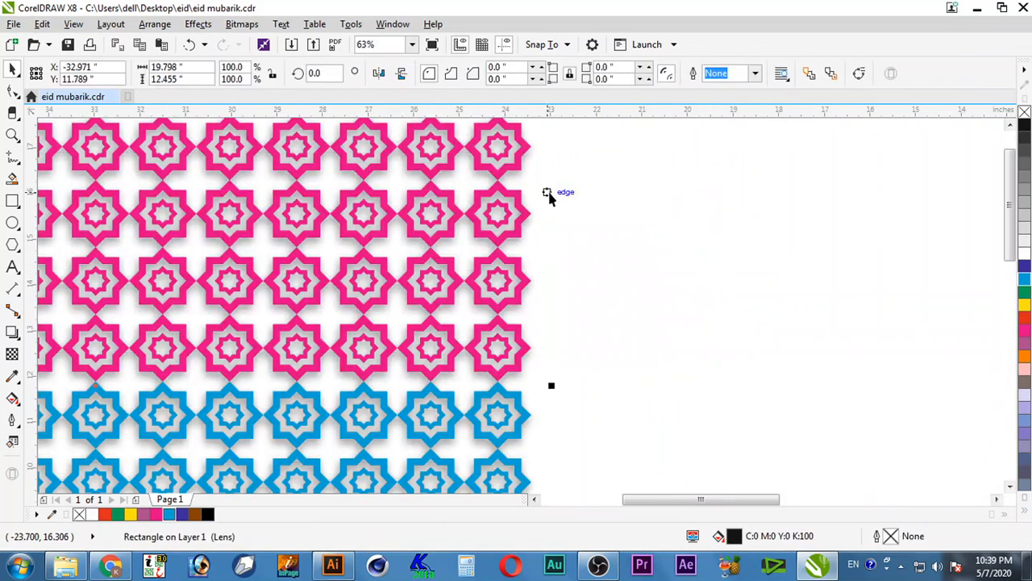
- Group the star pattern with its shadow and centre the group horizontally and vertically on the card background
{"action": "scroll", "coordinate": [572, 194], "scroll_direction": "down", "scroll_amount": 2}
{"action": "left_click_drag", "start_coordinate": [565, 128], "coordinate": [289, 323]}
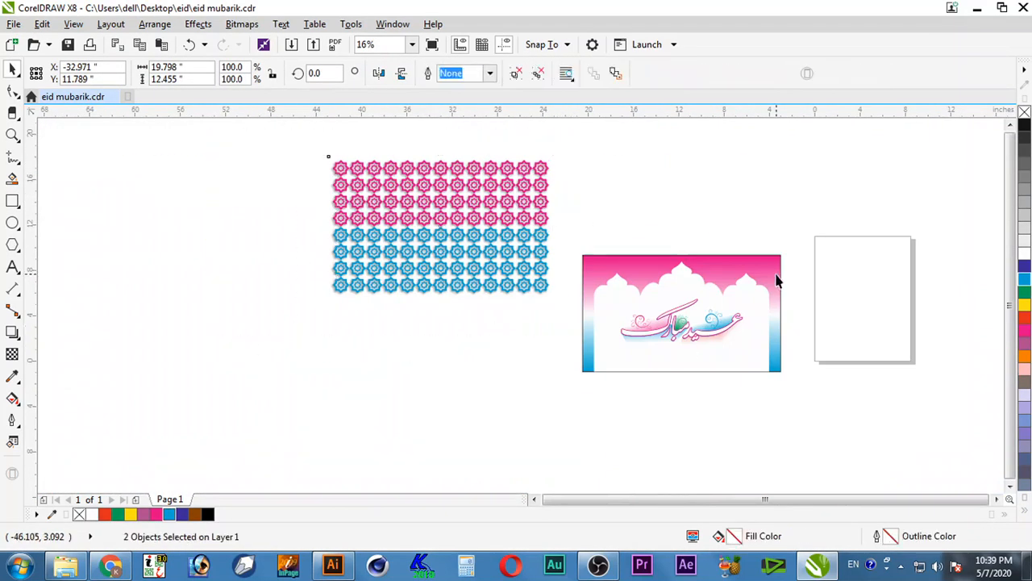
{"action": "key", "text": "c"}
{"action": "key", "text": "e"}
{"action": "key", "text": "F2"}
{"action": "left_click_drag", "start_coordinate": [815, 227], "coordinate": [639, 432]}
{"action": "left_click", "coordinate": [784, 379]}
{"action": "key", "text": "F2"}
{"action": "left_click_drag", "start_coordinate": [668, 135], "coordinate": [583, 277]}
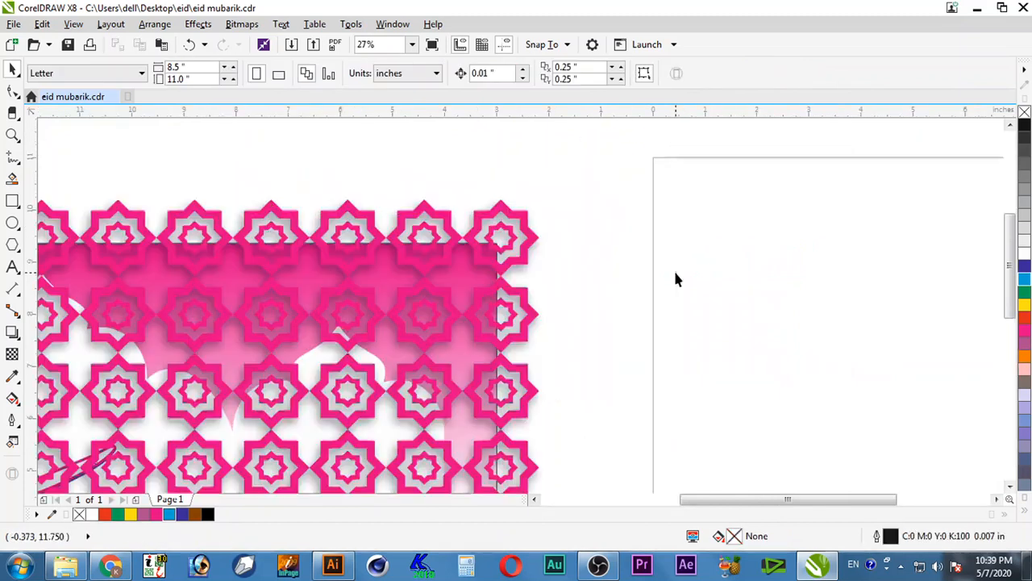
- Send the star pattern group to the back and PowerClip it inside the card's gradient rectangle
{"action": "left_click", "coordinate": [537, 232]}
{"action": "key", "text": "shift+Page_Down"}
{"action": "key", "text": "alt+c"}
{"action": "key", "text": "w"}
{"action": "key", "text": "p"}
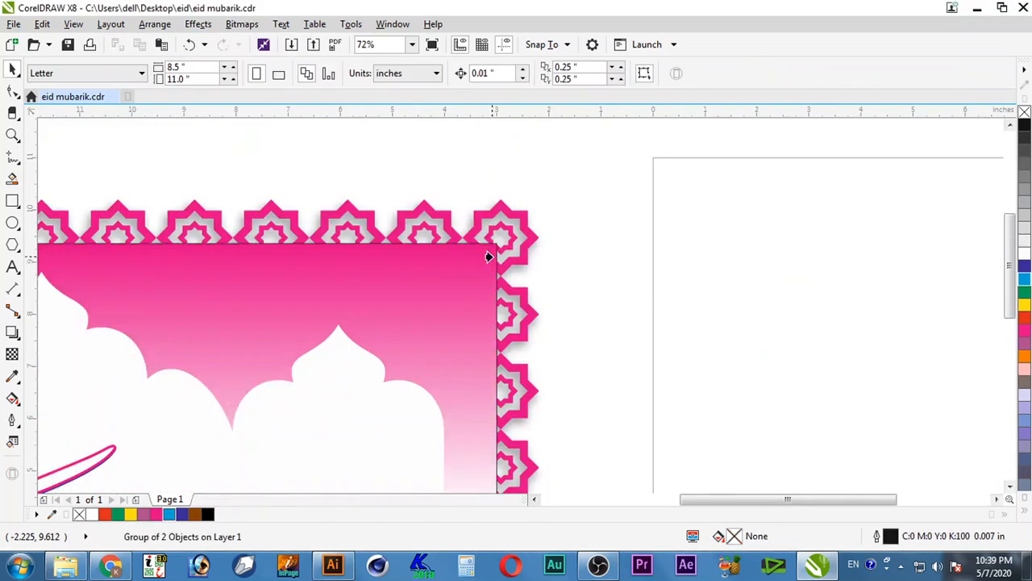
{"action": "left_click", "coordinate": [488, 257]}
{"action": "key", "text": "F4"}
{"action": "left_click", "coordinate": [852, 247]}
{"action": "scroll", "coordinate": [853, 247], "scroll_direction": "down", "scroll_amount": 1}
{"action": "key", "text": "F2"}
{"action": "left_click_drag", "start_coordinate": [885, 204], "coordinate": [780, 415]}
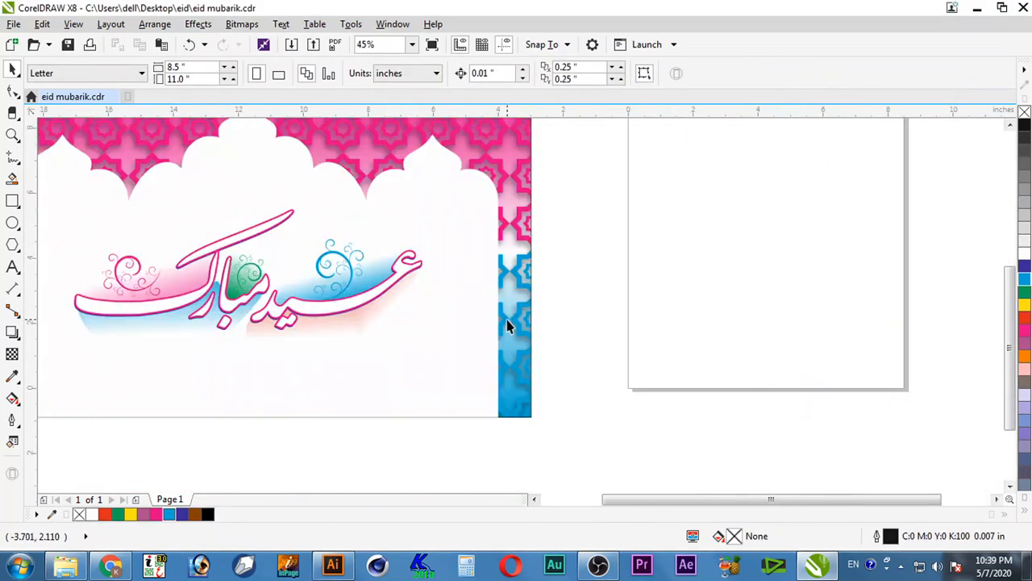
{"action": "left_click", "coordinate": [509, 325]}
{"action": "left_click", "coordinate": [523, 329], "text": "ctrl"}
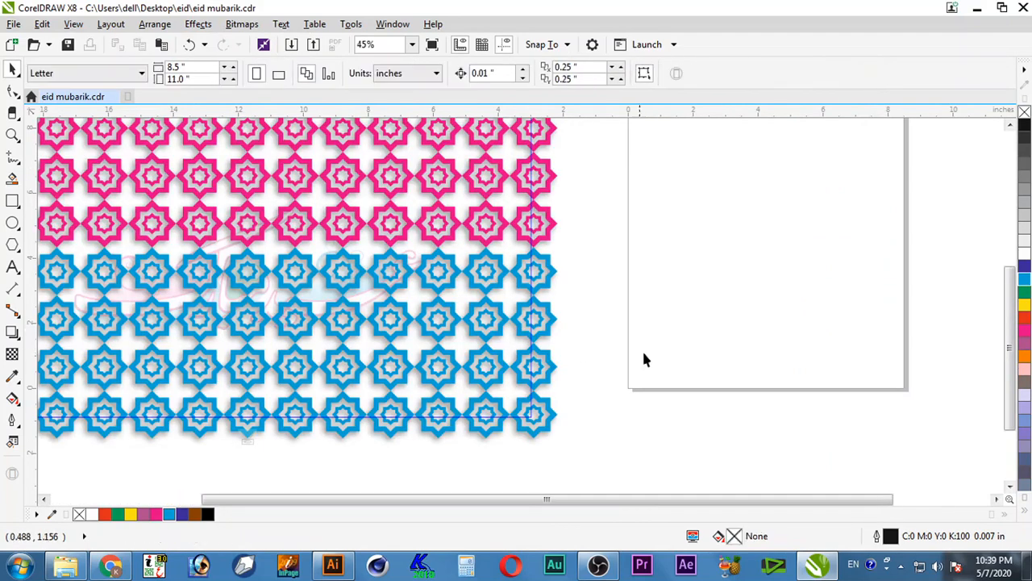
{"action": "left_click", "coordinate": [548, 347]}
{"action": "left_click", "coordinate": [648, 201], "text": "ctrl"}
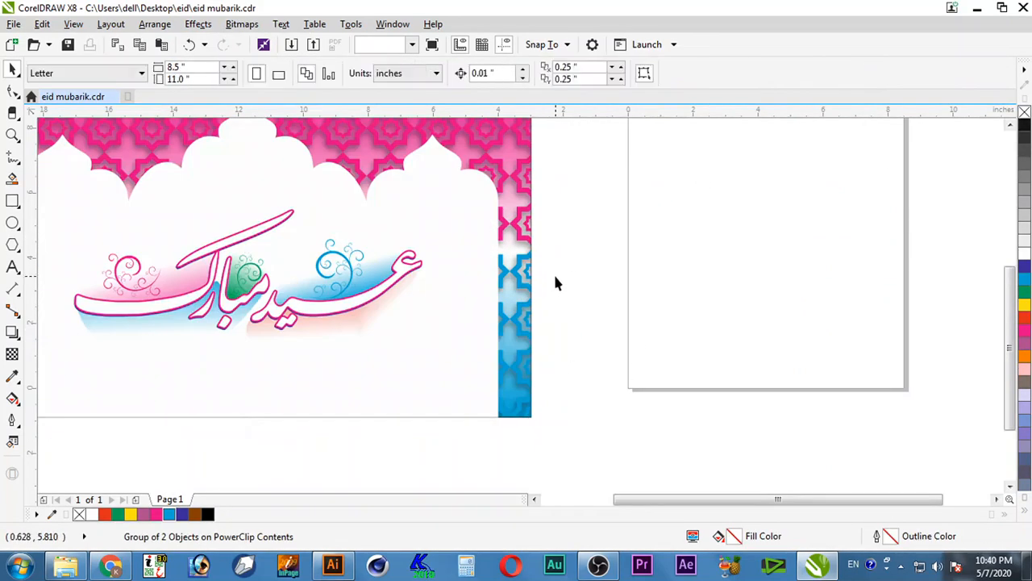
{"action": "key", "text": "F4"}
- Remove the white middle node from the background rectangle's fountain fill and apply the fill
{"action": "left_click", "coordinate": [824, 305], "text": "ctrl"}
{"action": "left_click", "coordinate": [846, 278], "text": "ctrl"}
{"action": "key", "text": "F11"}
{"action": "double_click", "coordinate": [352, 323]}
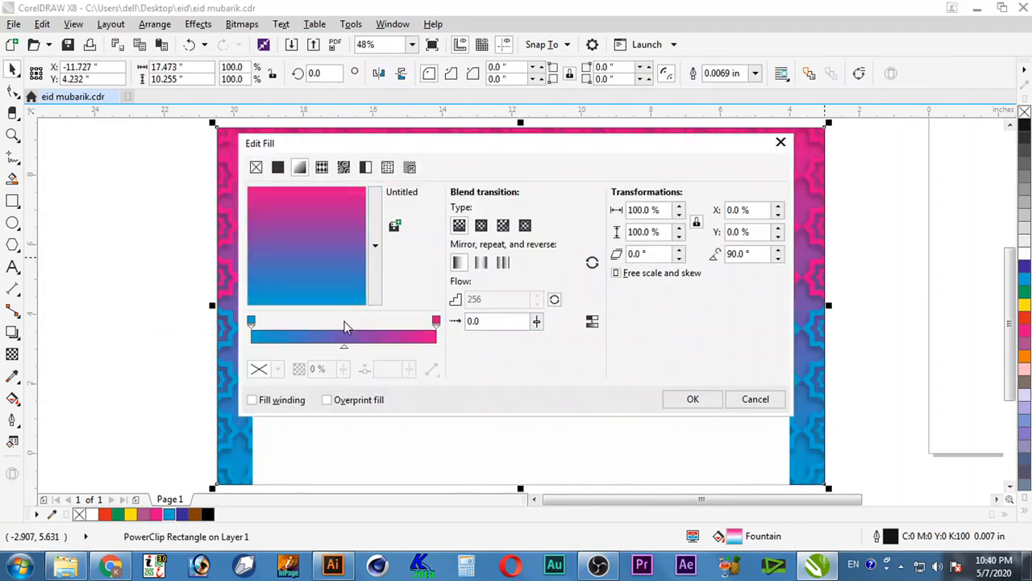
{"action": "left_click", "coordinate": [694, 398]}
- Delete the shadow from the star pattern inside the background's PowerClip and finish editing the contents
{"action": "left_click", "coordinate": [893, 315]}
{"action": "scroll", "coordinate": [892, 310], "scroll_direction": "down", "scroll_amount": 1}
{"action": "key", "text": "F2"}
{"action": "left_click_drag", "start_coordinate": [477, 195], "coordinate": [890, 428]}
{"action": "left_click", "coordinate": [770, 336], "text": "ctrl"}
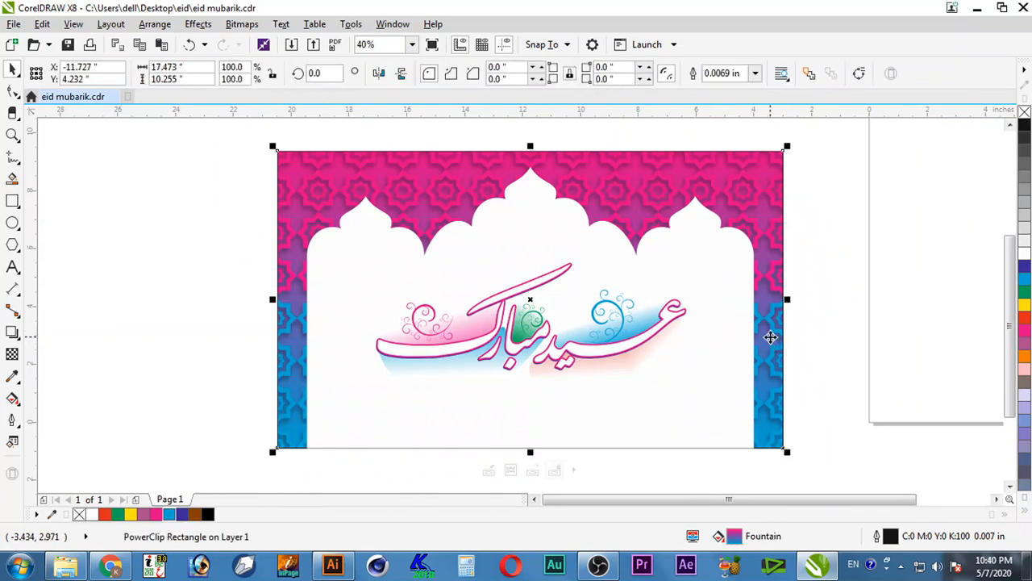
{"action": "left_click", "coordinate": [813, 352], "text": "ctrl"}
{"action": "key", "text": "Delete"}
{"action": "left_click", "coordinate": [835, 325], "text": "ctrl"}
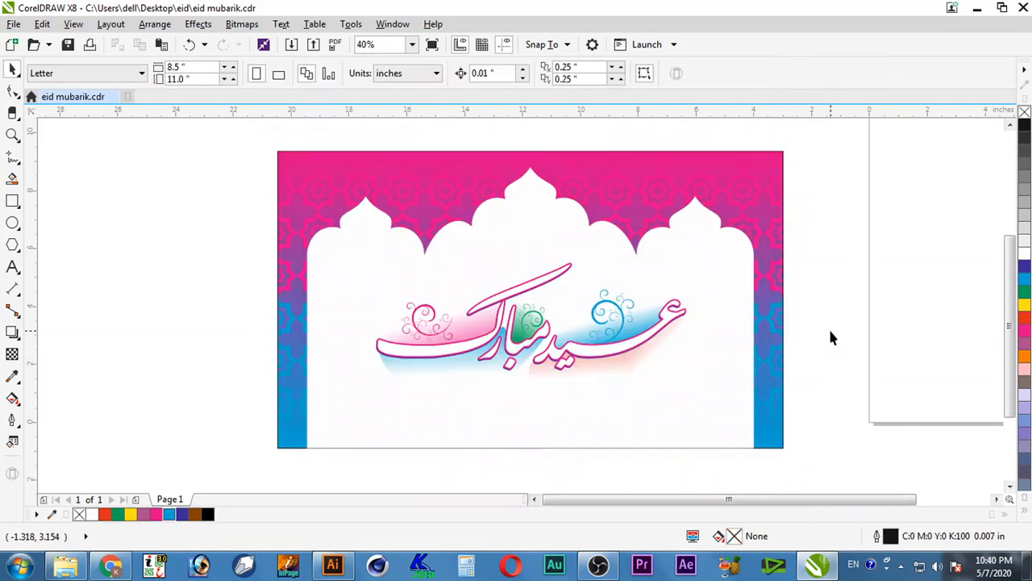
- Lighten the blue end node of the background's fountain fill to 40 cyan
{"action": "key", "text": "F2"}
{"action": "left_click_drag", "start_coordinate": [802, 137], "coordinate": [248, 470]}
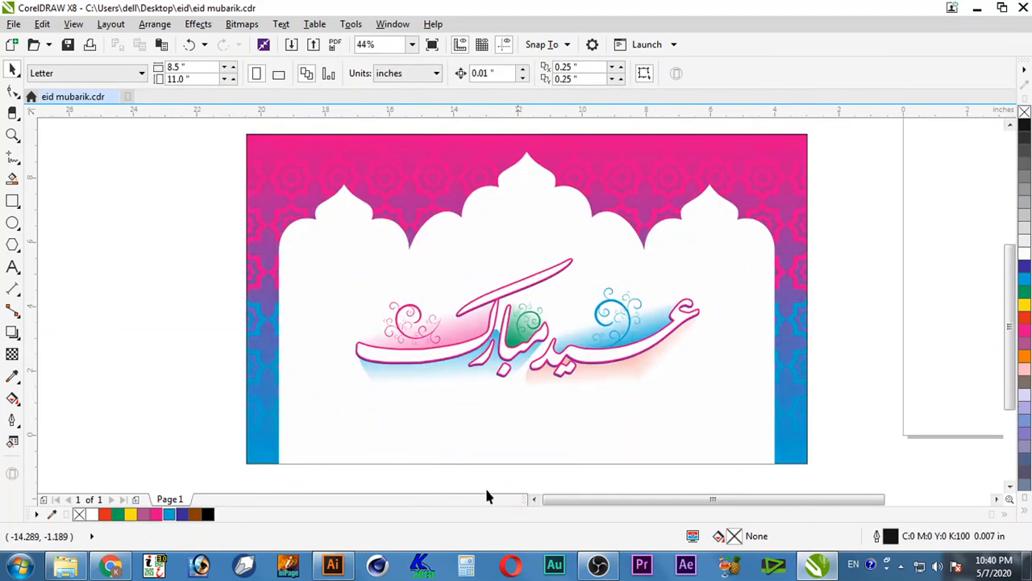
{"action": "left_click", "coordinate": [802, 325]}
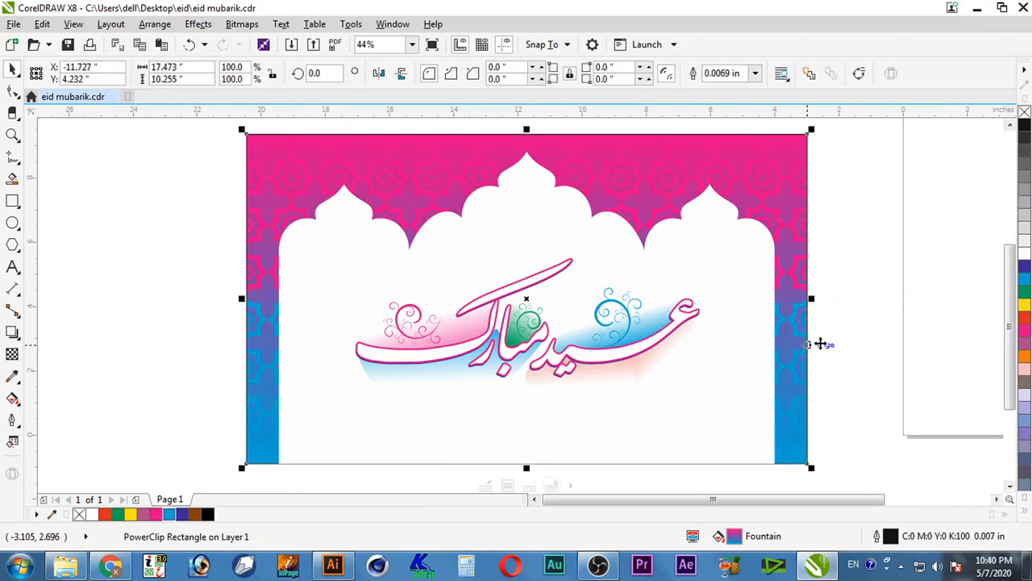
{"action": "key", "text": "F11"}
{"action": "left_click", "coordinate": [252, 321]}
{"action": "left_click", "coordinate": [277, 369]}
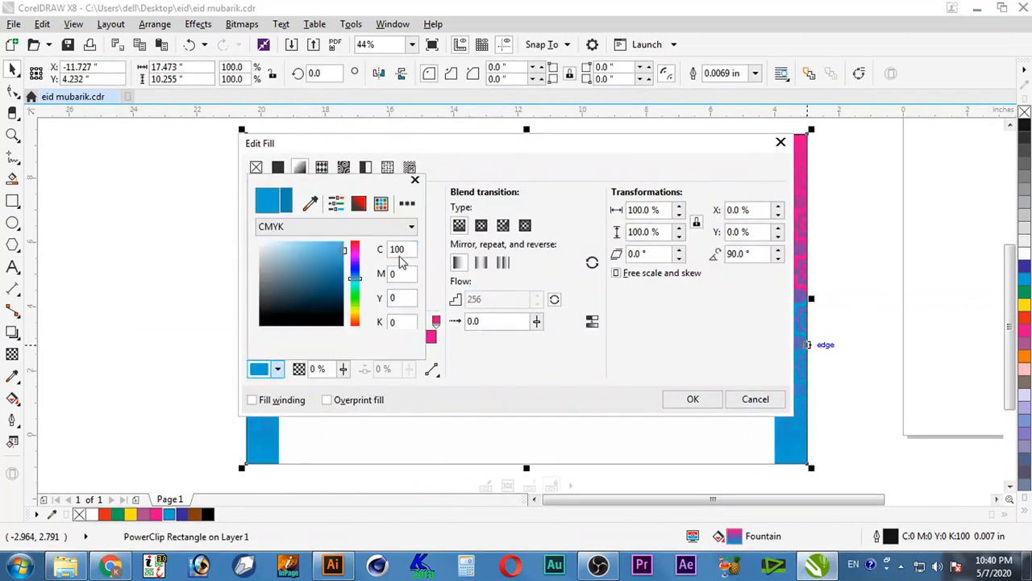
{"action": "type", "text": "40"}
{"action": "key", "text": "Return"}
- Set the pink end node of the background's fountain fill to 36 magenta and apply the fill
{"action": "left_click", "coordinate": [436, 322]}
{"action": "left_click", "coordinate": [277, 370]}
{"action": "left_click_drag", "start_coordinate": [410, 274], "coordinate": [251, 275]}
{"action": "type", "text": "36"}
{"action": "key", "text": "Return"}
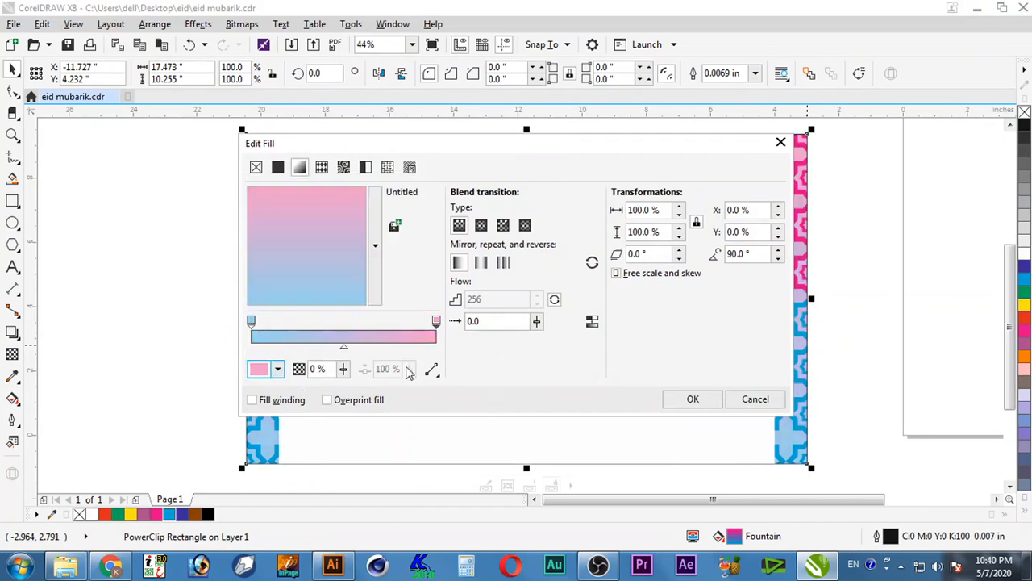
{"action": "left_click", "coordinate": [692, 399]}
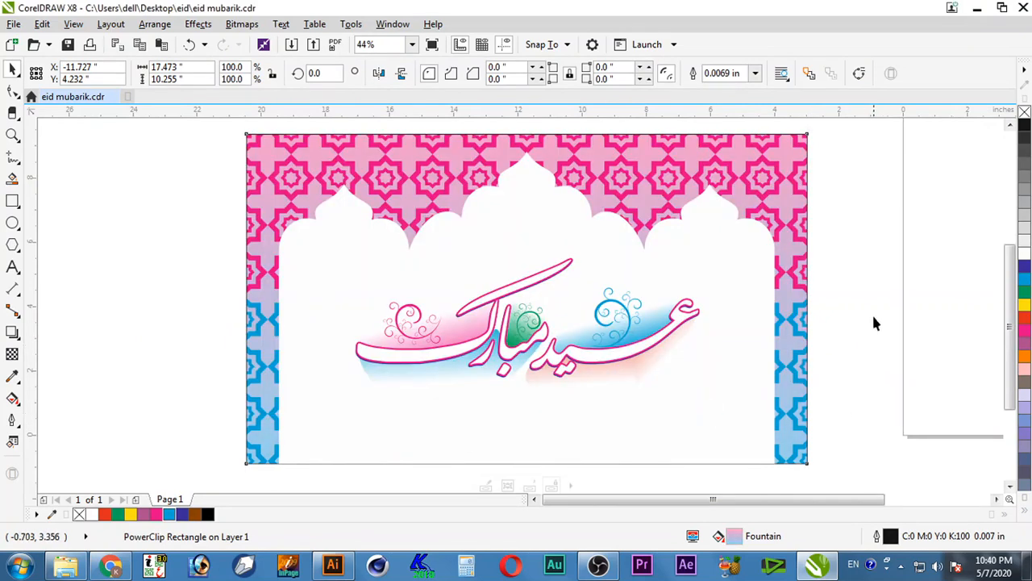
- Open the background's PowerClip contents and recolour the upper group of pink star rows white
{"action": "left_click", "coordinate": [797, 233], "text": "ctrl"}
{"action": "left_click", "coordinate": [797, 233], "text": "ctrl"}
{"action": "left_click", "coordinate": [1025, 331]}
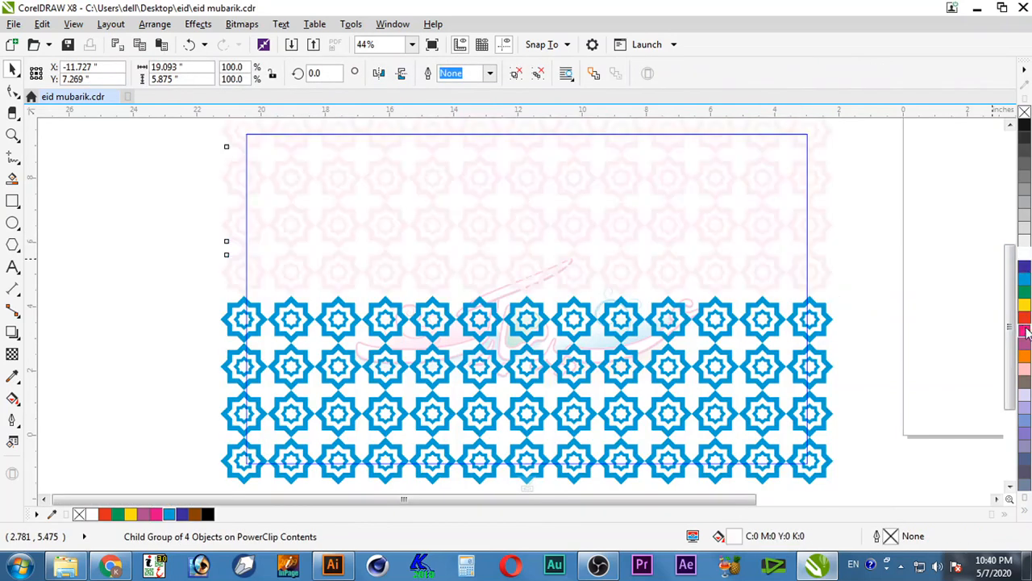
{"action": "left_click", "coordinate": [843, 313], "text": "ctrl"}
{"action": "left_click", "coordinate": [800, 318], "text": "ctrl"}
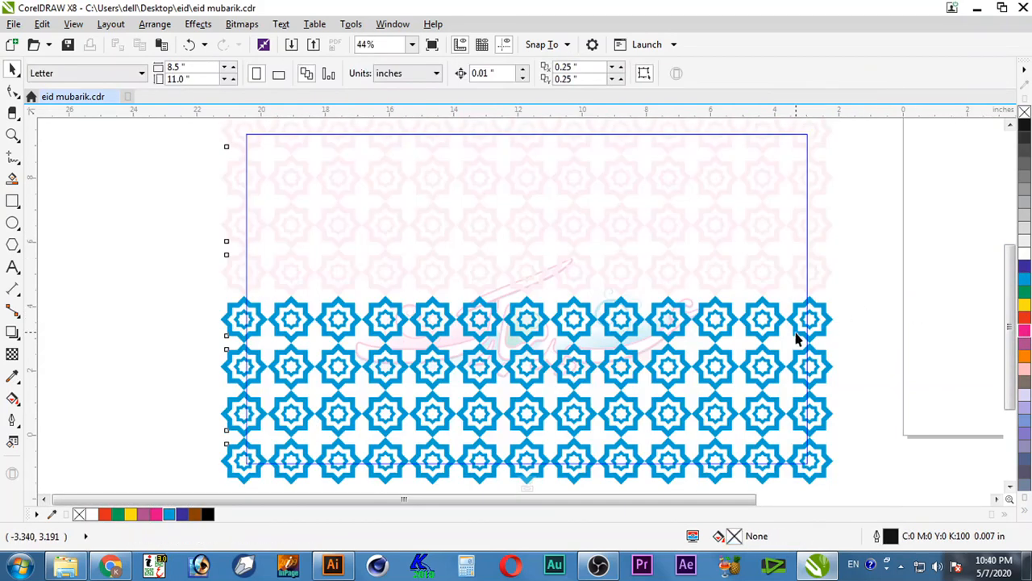
{"action": "left_click", "coordinate": [802, 334]}
{"action": "left_click", "coordinate": [1023, 327]}
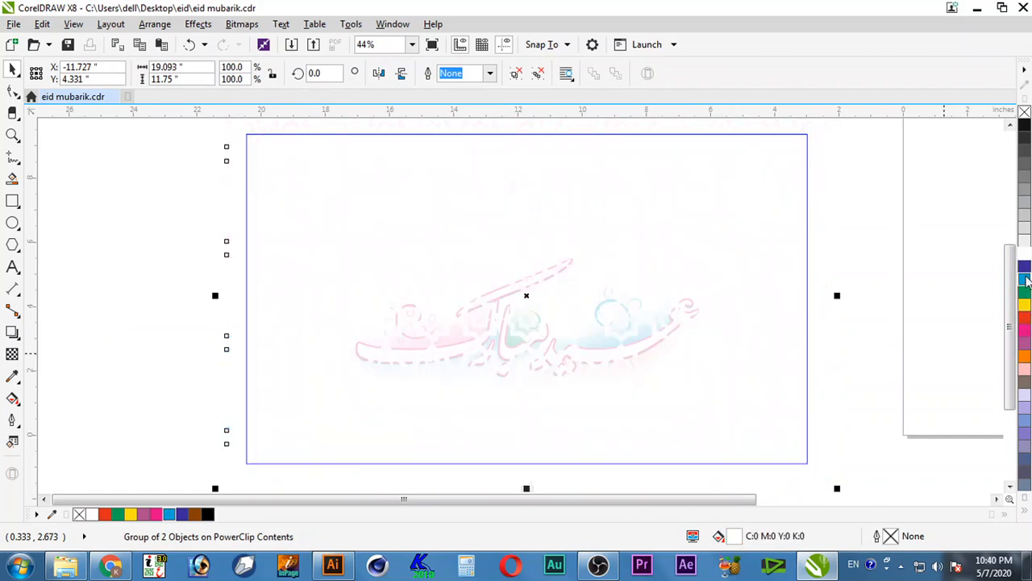
{"action": "key", "text": "ctrl+z"}
- Recolour the lower group of blue star rows white and finish editing the background's PowerClip contents
{"action": "left_click", "coordinate": [828, 322], "text": "ctrl"}
{"action": "left_click", "coordinate": [1026, 255]}
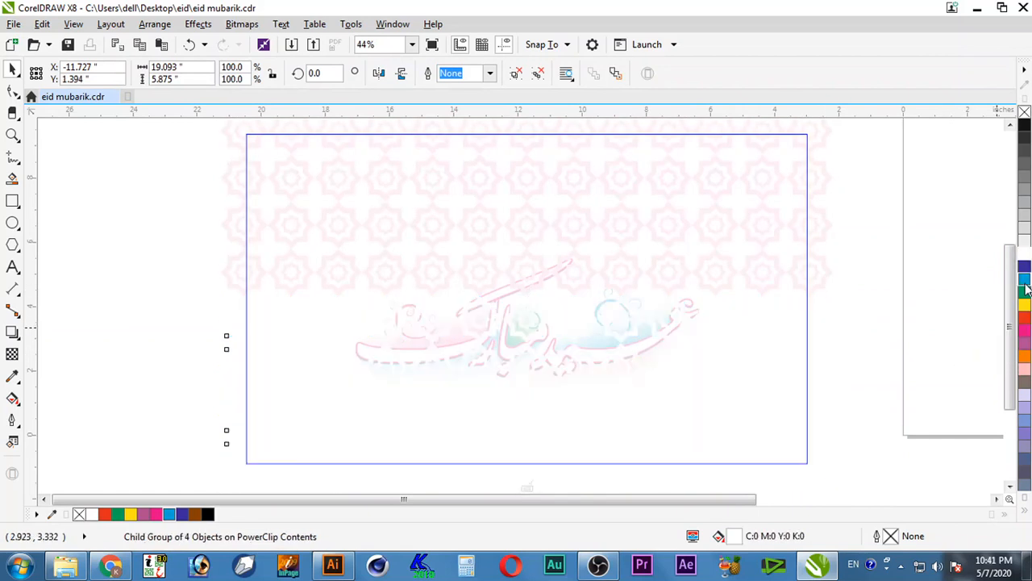
{"action": "left_click", "coordinate": [887, 324], "text": "ctrl"}
{"action": "left_click", "coordinate": [887, 325]}
- Give the white arch shape a 0.035 in cyan outline (C100, K0) with round corners and caps, placed behind the fill and scaling with the object
{"action": "left_click", "coordinate": [807, 311]}
{"action": "scroll", "coordinate": [817, 317], "scroll_direction": "down", "scroll_amount": 2}
{"action": "key", "text": "F2"}
{"action": "left_click_drag", "start_coordinate": [852, 191], "coordinate": [433, 409]}
{"action": "left_click", "coordinate": [757, 266]}
{"action": "key", "text": "F12"}
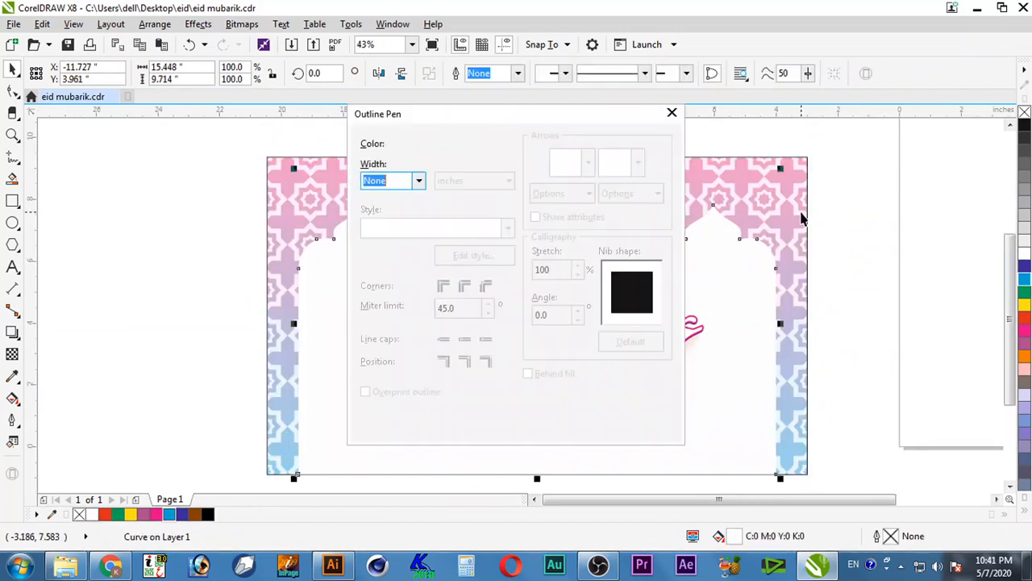
{"action": "key", "text": "Escape"}
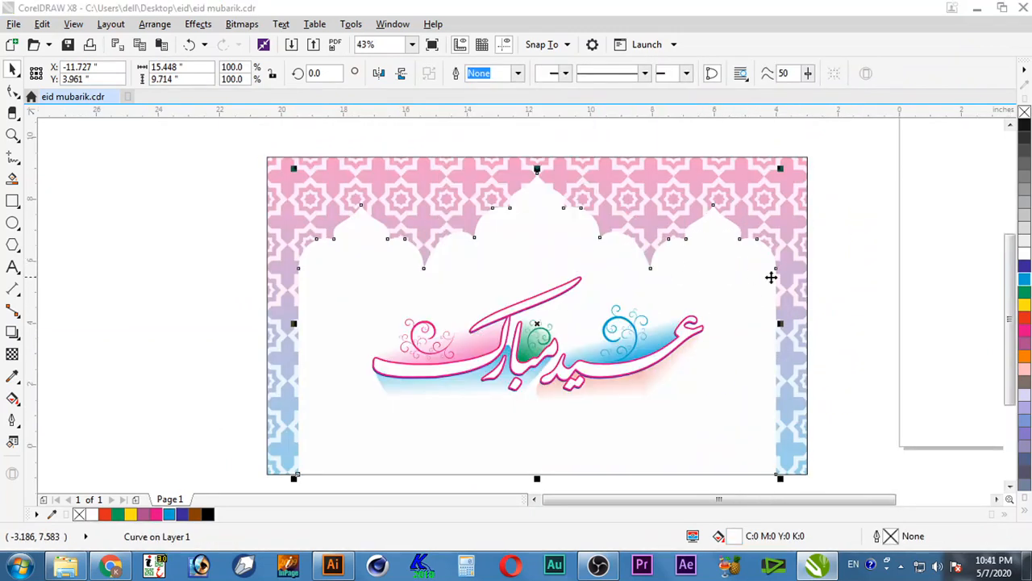
{"action": "key", "text": "F12"}
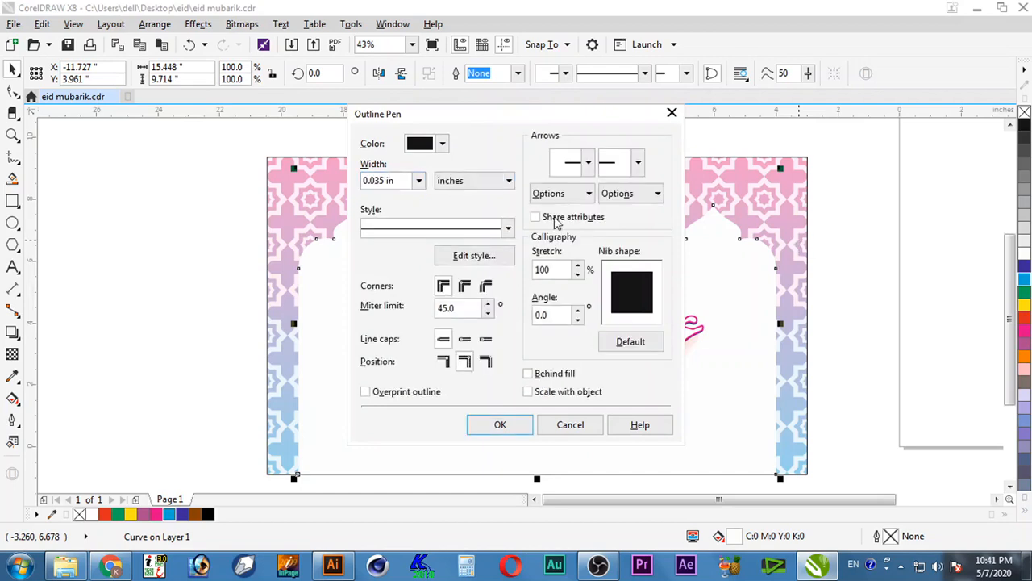
{"action": "left_click", "coordinate": [442, 143]}
{"action": "type", "text": "100"}
{"action": "key", "text": "Tab"}
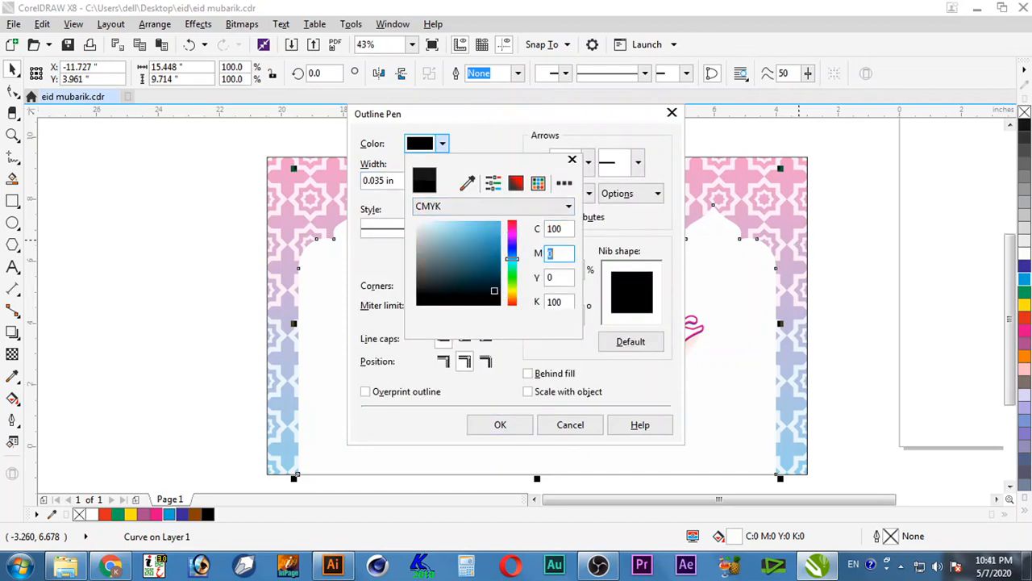
{"action": "key", "text": "Return"}
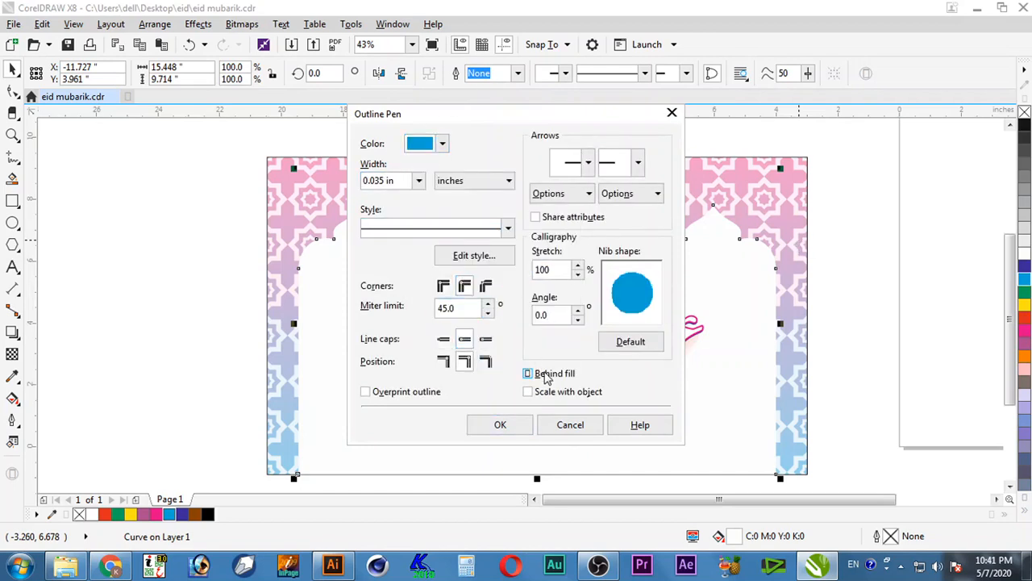
{"action": "key", "text": "Return"}
- Increase the white arch shape's outline width to 0.1 in
{"action": "scroll", "coordinate": [766, 194], "scroll_direction": "up", "scroll_amount": 3}
{"action": "key", "text": "F12"}
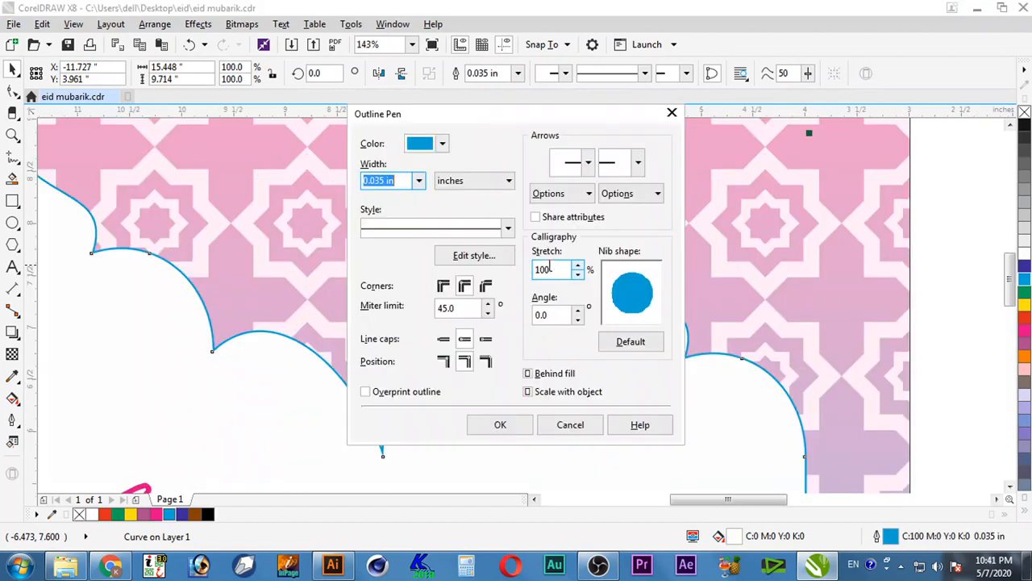
{"action": "type", "text": ".1"}
{"action": "key", "text": "Return"}
- Duplicate the white arch shape and set the copy's outline to magenta
{"action": "scroll", "coordinate": [549, 272], "scroll_direction": "down", "scroll_amount": 2}
{"action": "key", "text": "ctrl+d"}
{"action": "left_click", "coordinate": [476, 347]}
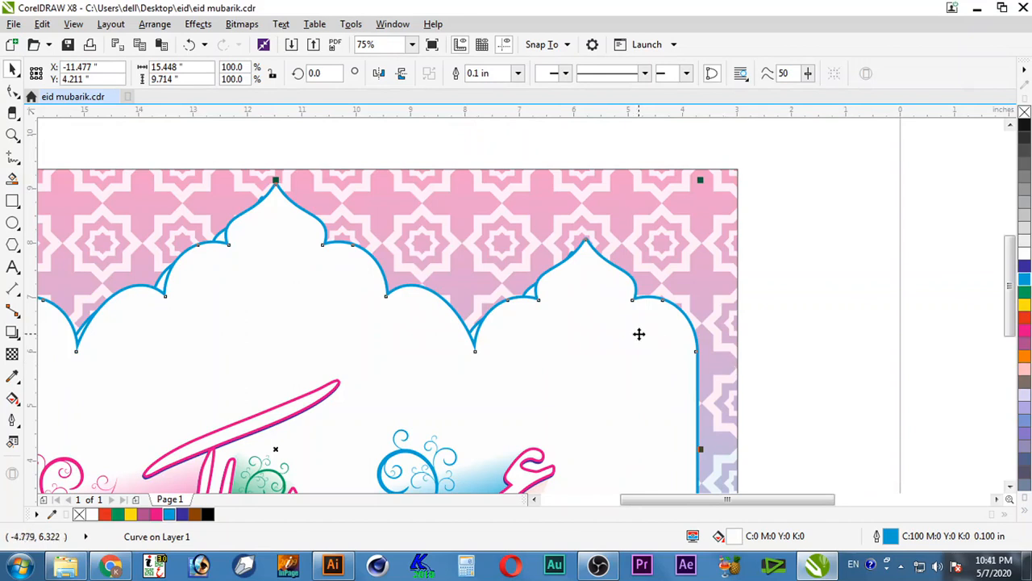
{"action": "key", "text": "F12"}
{"action": "key", "text": "Escape"}
{"action": "right_click", "coordinate": [1024, 331]}
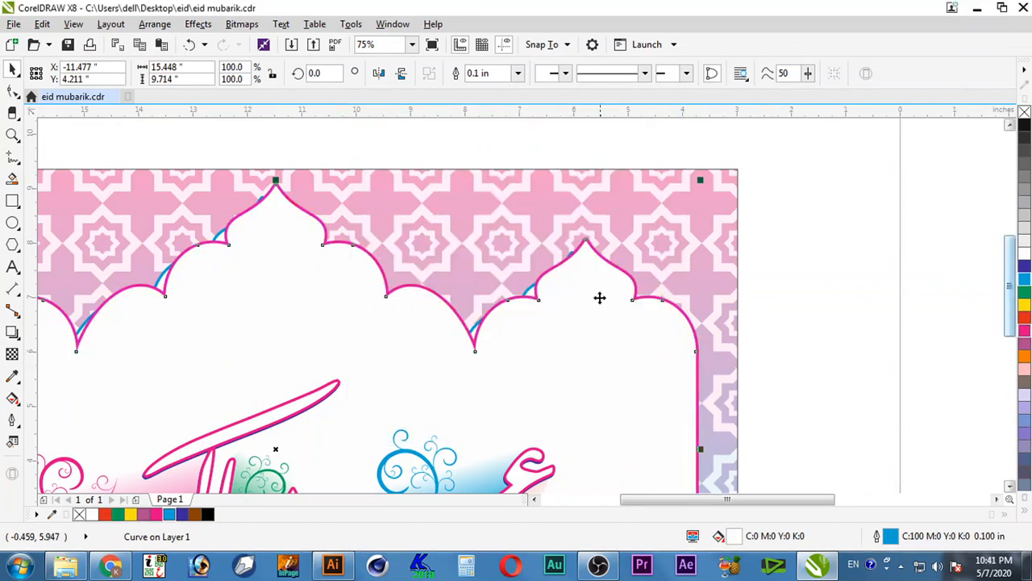
- Rotate the magenta-outlined arch copy to about 0.742° and move it down and to the left of the original arch
{"action": "scroll", "coordinate": [599, 298], "scroll_direction": "down", "scroll_amount": 1}
{"action": "scroll", "coordinate": [627, 334], "scroll_direction": "up", "scroll_amount": 3}
{"action": "scroll", "coordinate": [620, 288], "scroll_direction": "down", "scroll_amount": 2}
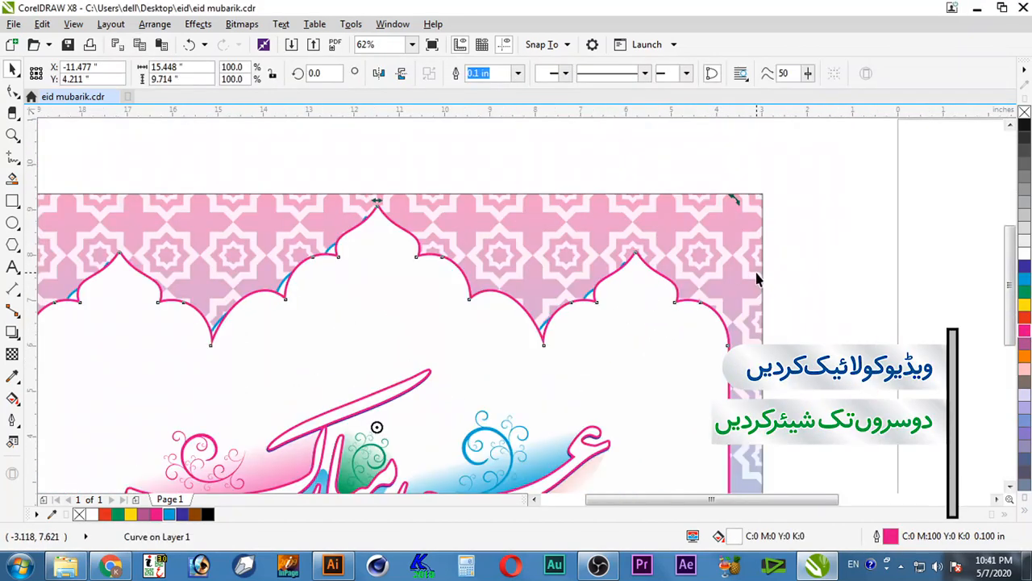
{"action": "left_click_drag", "start_coordinate": [735, 201], "coordinate": [729, 196]}
{"action": "left_click_drag", "start_coordinate": [651, 335], "coordinate": [589, 377]}
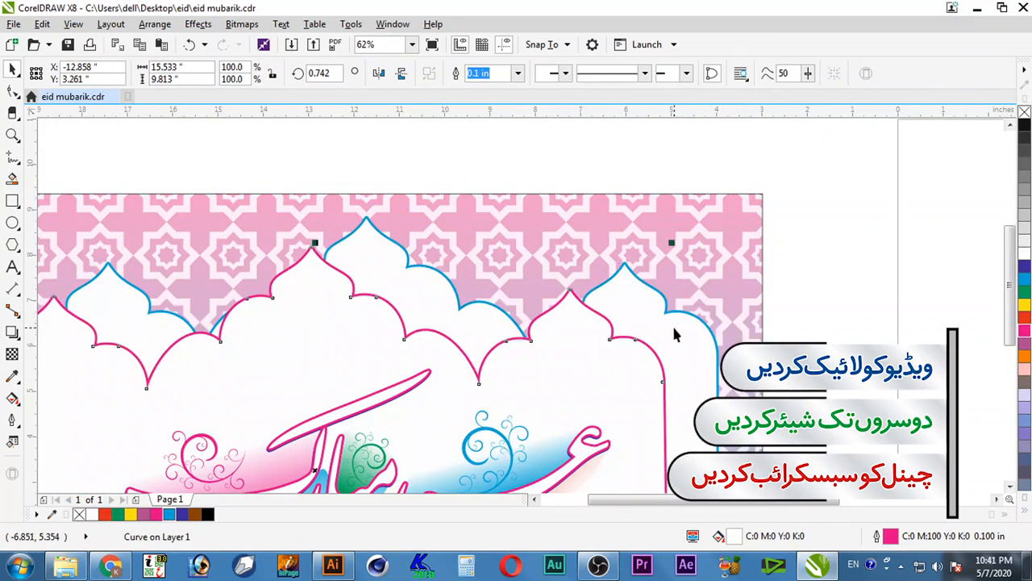
- Centre the rotated arch copy on the original arch and place it, filled magenta, one level behind
{"action": "left_click", "coordinate": [674, 328], "text": "shift"}
{"action": "key", "text": "c"}
{"action": "key", "text": "e"}
{"action": "left_click", "coordinate": [645, 337]}
{"action": "key", "text": "ctrl+Page_Down"}
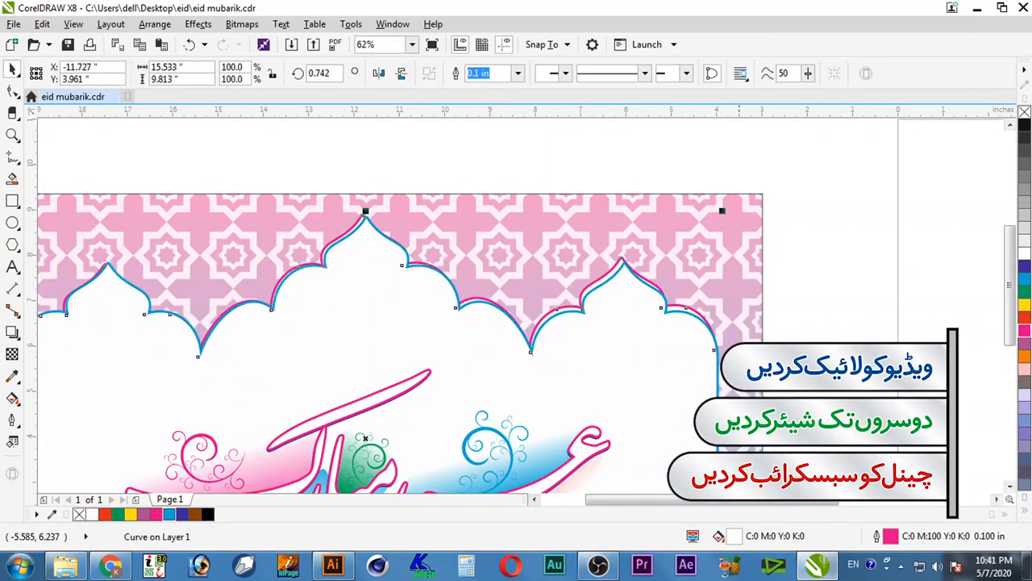
- Duplicate the front arch shape with the cyan outline and fill the copy with cyan
{"action": "left_click", "coordinate": [625, 315]}
{"action": "scroll", "coordinate": [733, 265], "scroll_direction": "down", "scroll_amount": 2}
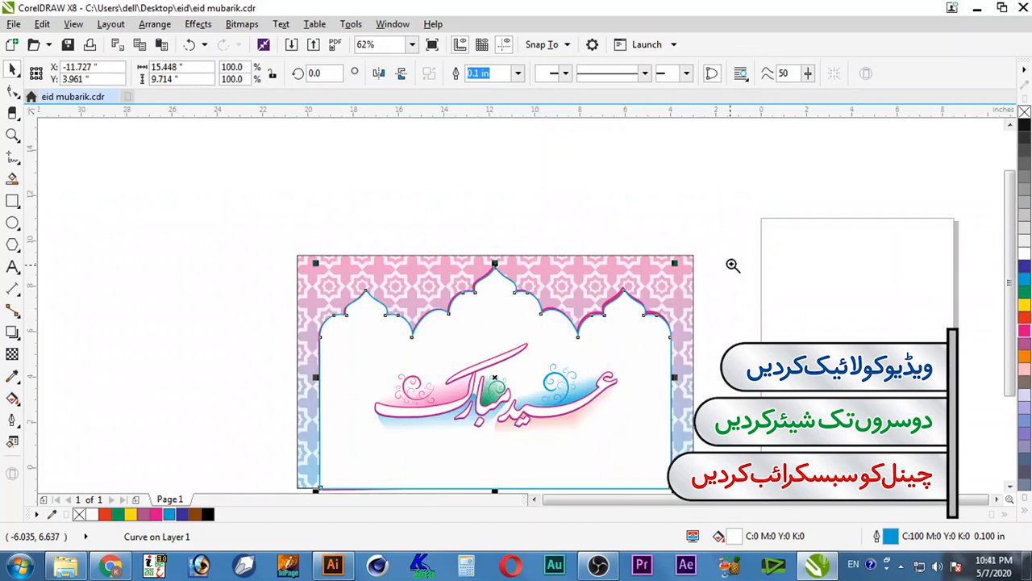
{"action": "scroll", "coordinate": [668, 415], "scroll_direction": "up", "scroll_amount": 3}
{"action": "left_click", "coordinate": [1024, 278]}
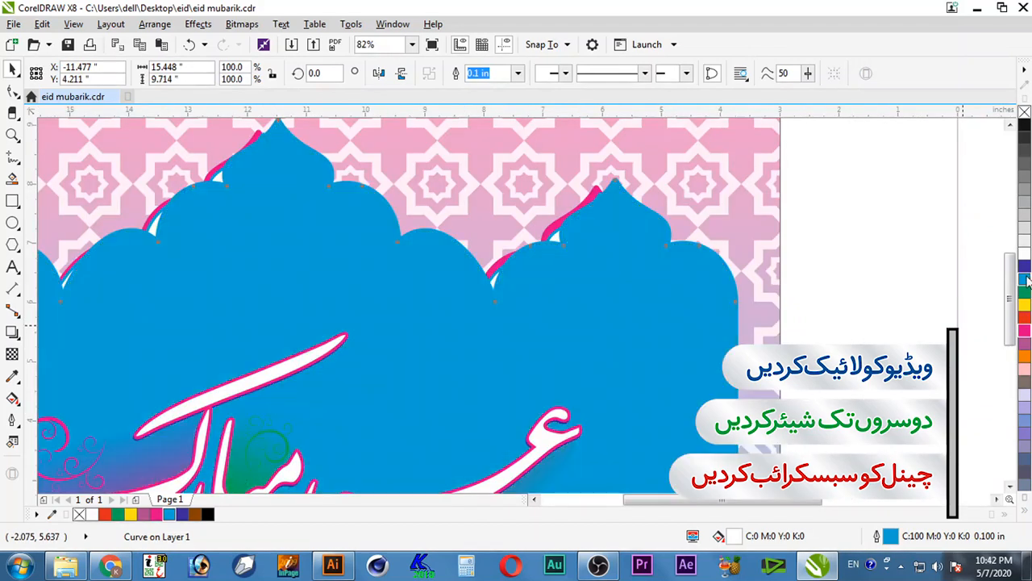
- Rotate the cyan arch copy to about 358.473° and centre it on the white arch
{"action": "left_click_drag", "start_coordinate": [599, 202], "coordinate": [612, 277]}
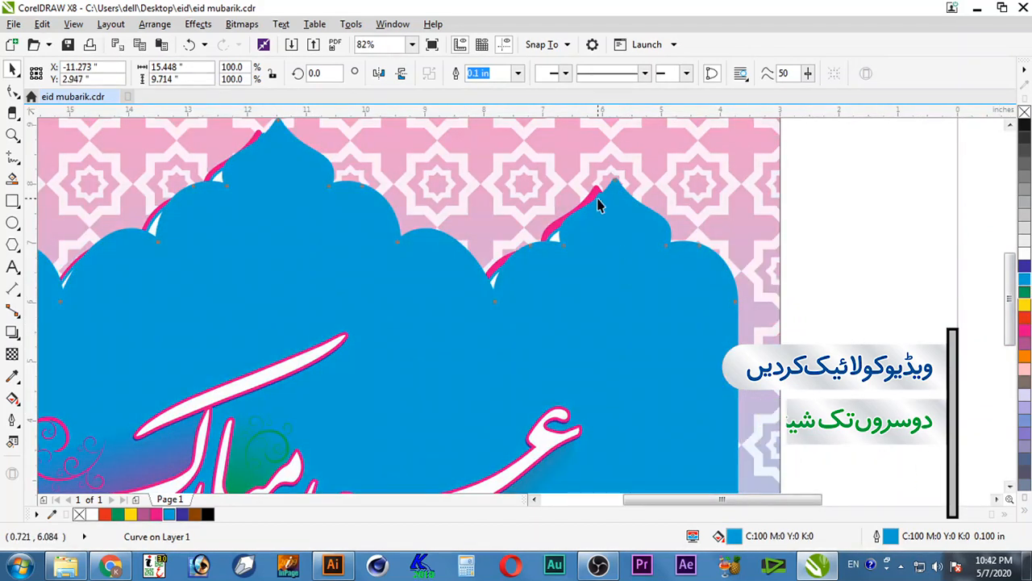
{"action": "mouse_move", "coordinate": [751, 189]}
{"action": "left_mouse_down"}
{"action": "mouse_move", "coordinate": [742, 183]}
{"action": "mouse_move", "coordinate": [763, 201]}
{"action": "left_mouse_up"}
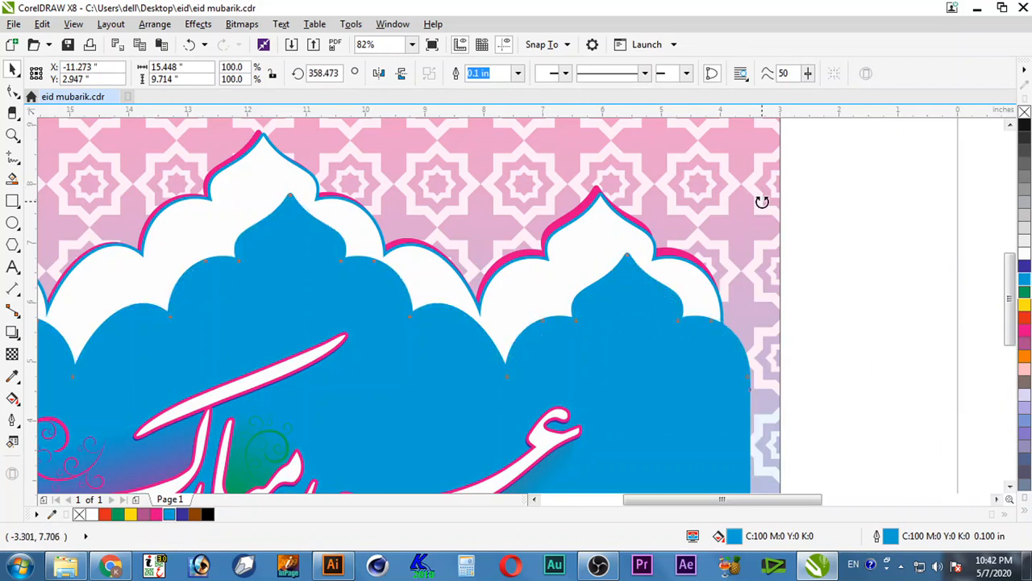
{"action": "left_click", "coordinate": [592, 197], "text": "shift"}
{"action": "key", "text": "c"}
{"action": "key", "text": "e"}
{"action": "key", "text": "Escape"}
- Shift the cyan arch copy slightly upwards and send it two levels back, behind the white and magenta arches
{"action": "left_click_drag", "start_coordinate": [636, 249], "coordinate": [629, 236]}
{"action": "key", "text": "ctrl+Page_Down"}
{"action": "key", "text": "ctrl+Page_Down"}
{"action": "key", "text": "Escape"}
{"action": "scroll", "coordinate": [661, 240], "scroll_direction": "down", "scroll_amount": 2}
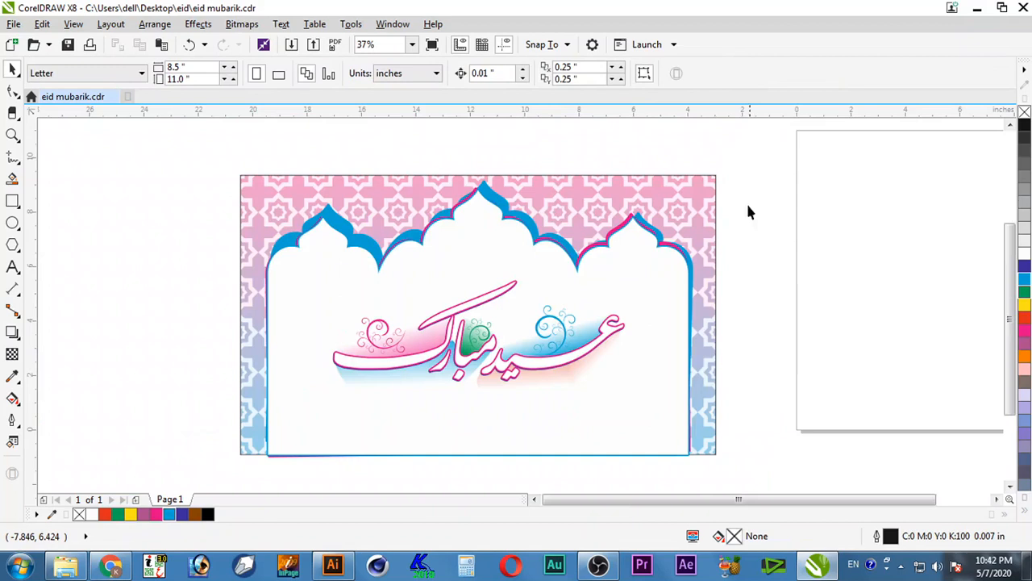
- Straighten the cyan arch copy so its side peaks are level
{"action": "scroll", "coordinate": [516, 231], "scroll_direction": "up", "scroll_amount": 1}
{"action": "left_click", "coordinate": [534, 187]}
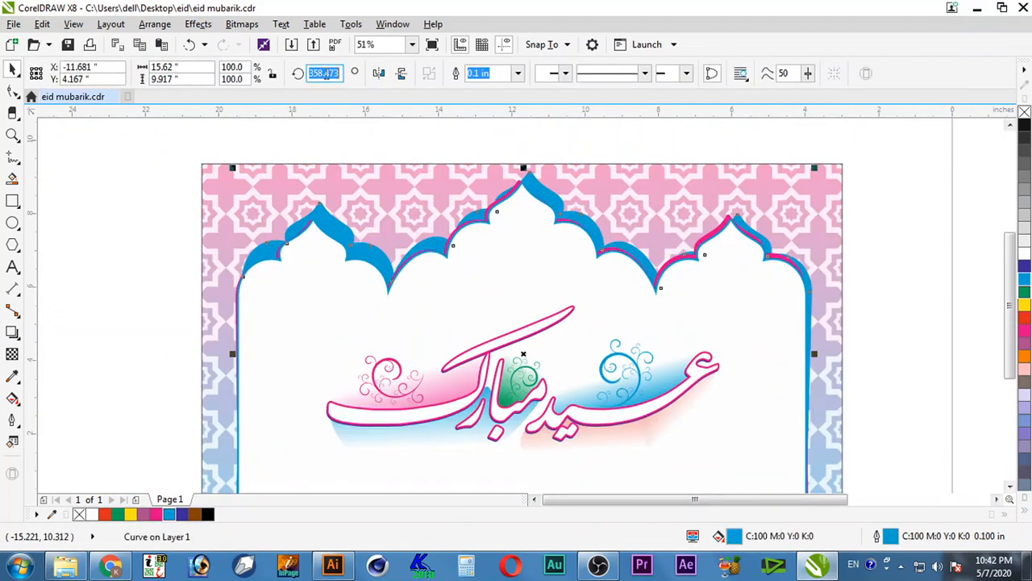
- Try to centre the cyan arch copy on the white arch
{"action": "left_click", "coordinate": [514, 195], "text": "shift"}
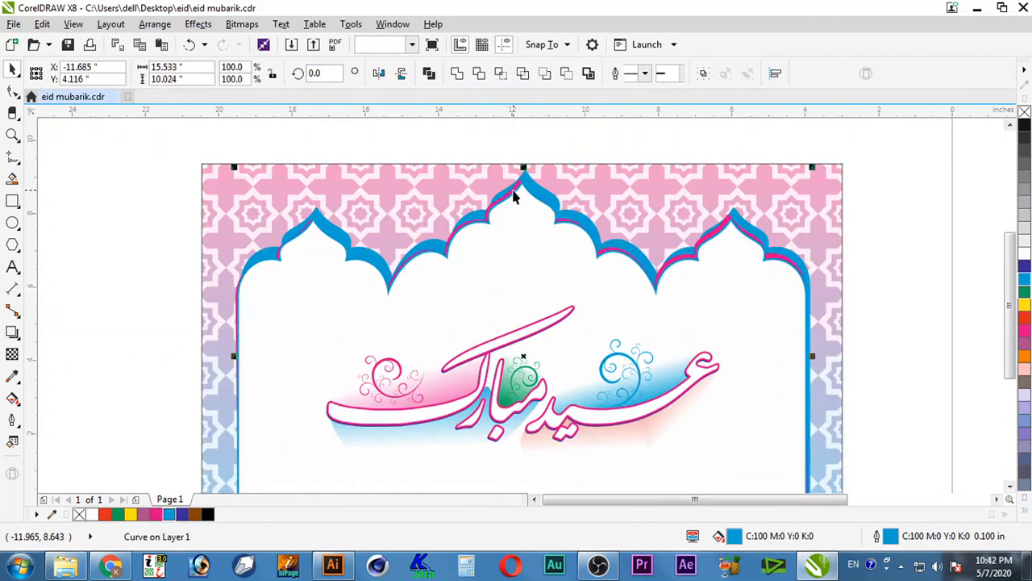
{"action": "key", "text": "c"}
{"action": "key", "text": "e"}
{"action": "key", "text": "Escape"}
{"action": "key", "text": "F2"}
{"action": "left_click_drag", "start_coordinate": [866, 179], "coordinate": [556, 306]}
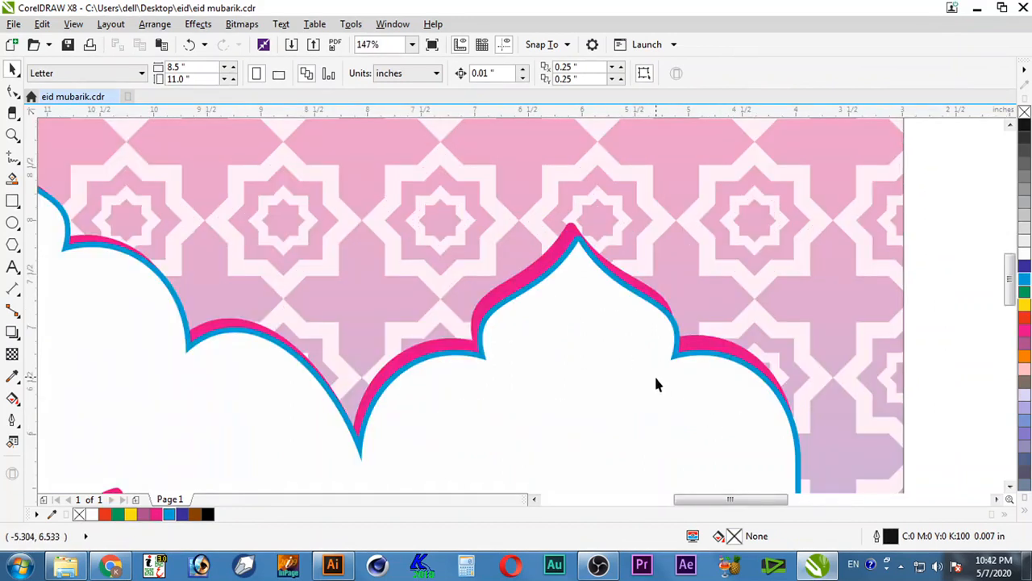
{"action": "key", "text": "ctrl+z"}
- Move the cyan arch copy slightly down, closer to the white arch's upper edge
{"action": "left_click", "coordinate": [601, 245]}
{"action": "left_click_drag", "start_coordinate": [602, 245], "coordinate": [606, 262]}
{"action": "scroll", "coordinate": [606, 263], "scroll_direction": "down", "scroll_amount": 2}
{"action": "key", "text": "Escape"}
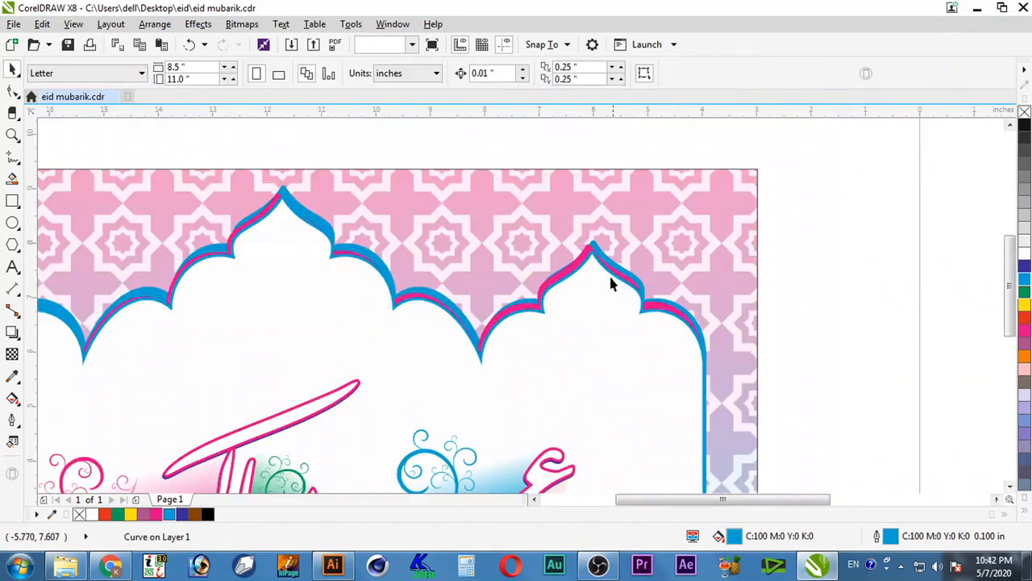
- Examine the layered magenta and cyan arch edges up close and across the whole card
{"action": "scroll", "coordinate": [661, 303], "scroll_direction": "down", "scroll_amount": 1}
{"action": "key", "text": "F2"}
{"action": "left_click_drag", "start_coordinate": [777, 226], "coordinate": [380, 382]}
{"action": "key", "text": "F2"}
{"action": "left_click_drag", "start_coordinate": [526, 206], "coordinate": [665, 281]}
{"action": "key", "text": "F4"}
{"action": "key", "text": "Escape"}
{"action": "scroll", "coordinate": [744, 319], "scroll_direction": "down", "scroll_amount": 1}
{"action": "key", "text": "F2"}
{"action": "left_click_drag", "start_coordinate": [859, 201], "coordinate": [393, 426]}
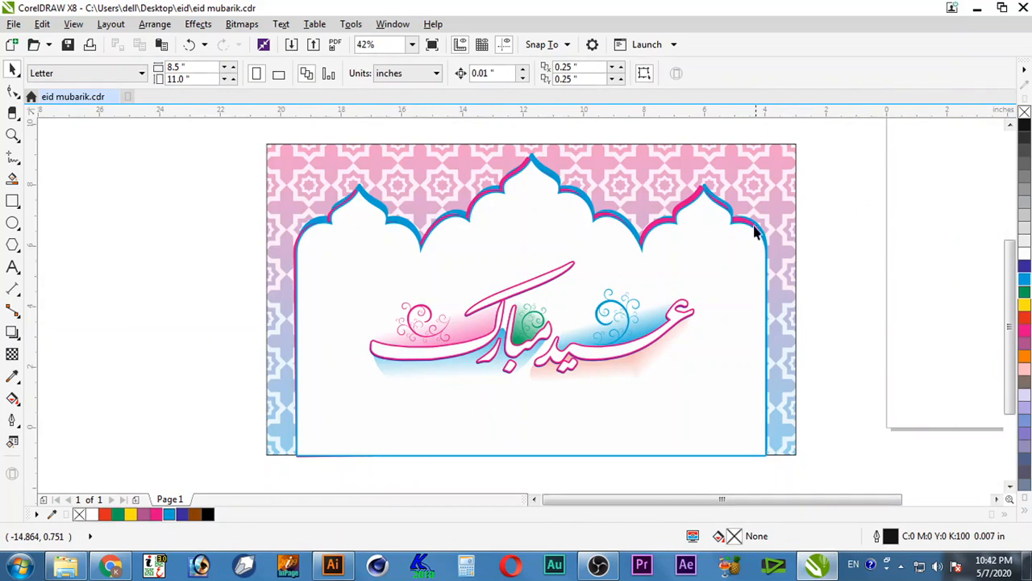
- Try a white outline on the magenta arch copy
{"action": "key", "text": "F2"}
{"action": "left_click_drag", "start_coordinate": [826, 161], "coordinate": [581, 281]}
{"action": "left_click", "coordinate": [498, 232]}
{"action": "right_click", "coordinate": [1025, 260]}
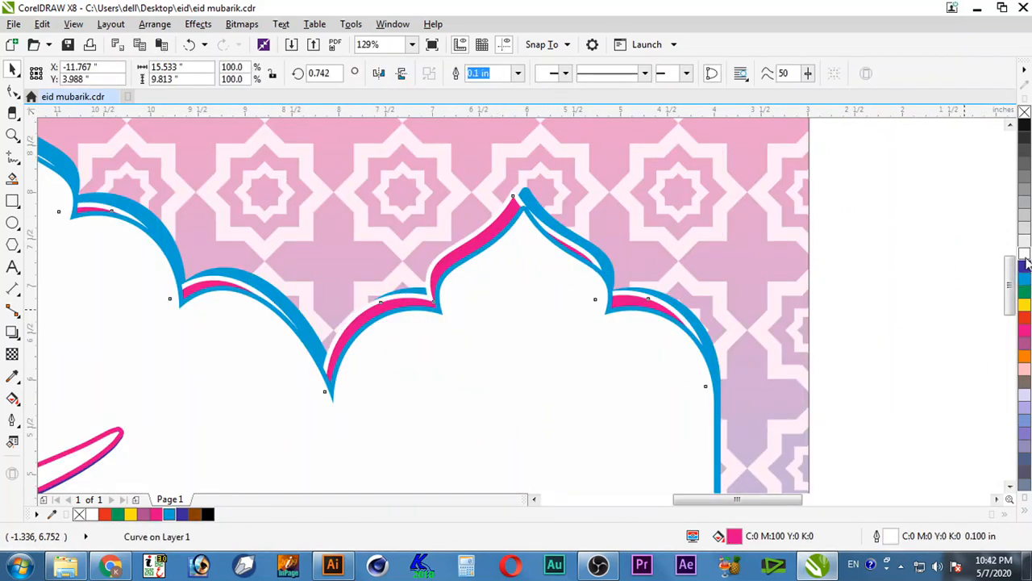
{"action": "key", "text": "ctrl+z"}
- Set the front white arch's outline colour to white
{"action": "left_click", "coordinate": [563, 284]}
{"action": "right_click", "coordinate": [1025, 256]}
{"action": "key", "text": "F3"}
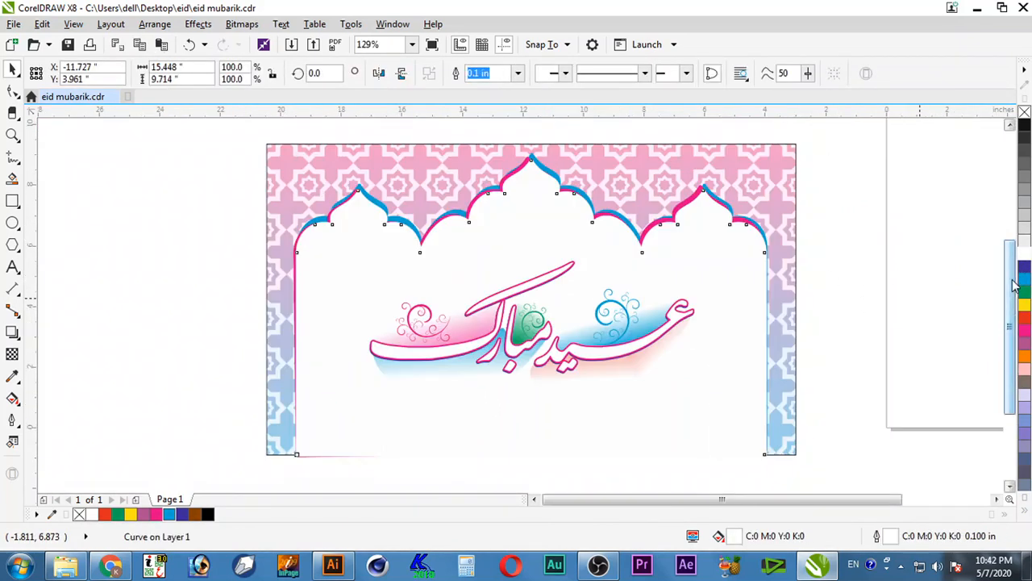
{"action": "left_click", "coordinate": [874, 321]}
- Select the three layered arch shapes and PowerClip them inside the patterned background rectangle
{"action": "scroll", "coordinate": [863, 317], "scroll_direction": "down", "scroll_amount": 2}
{"action": "key", "text": "F2"}
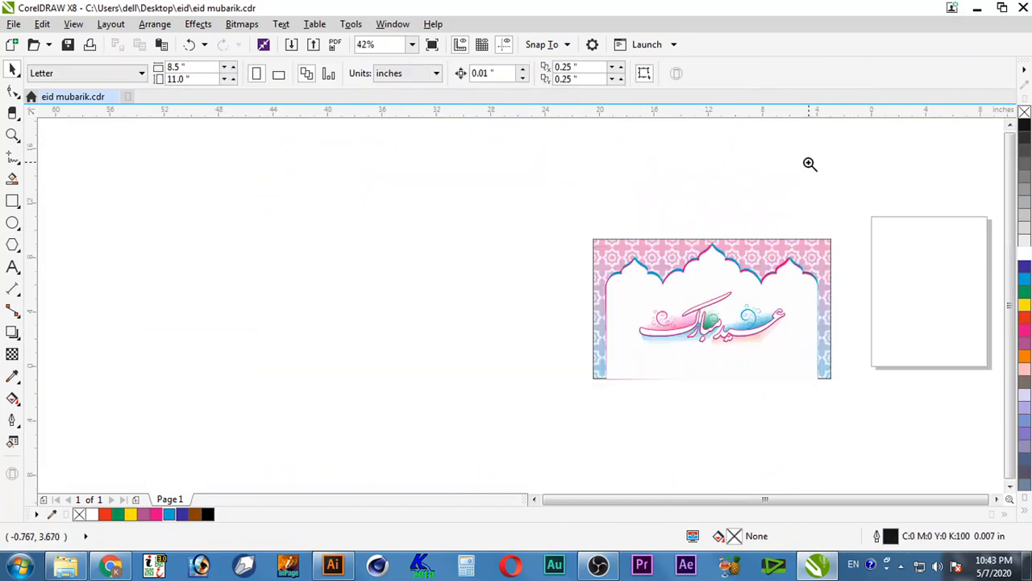
{"action": "left_click_drag", "start_coordinate": [701, 391], "coordinate": [678, 393]}
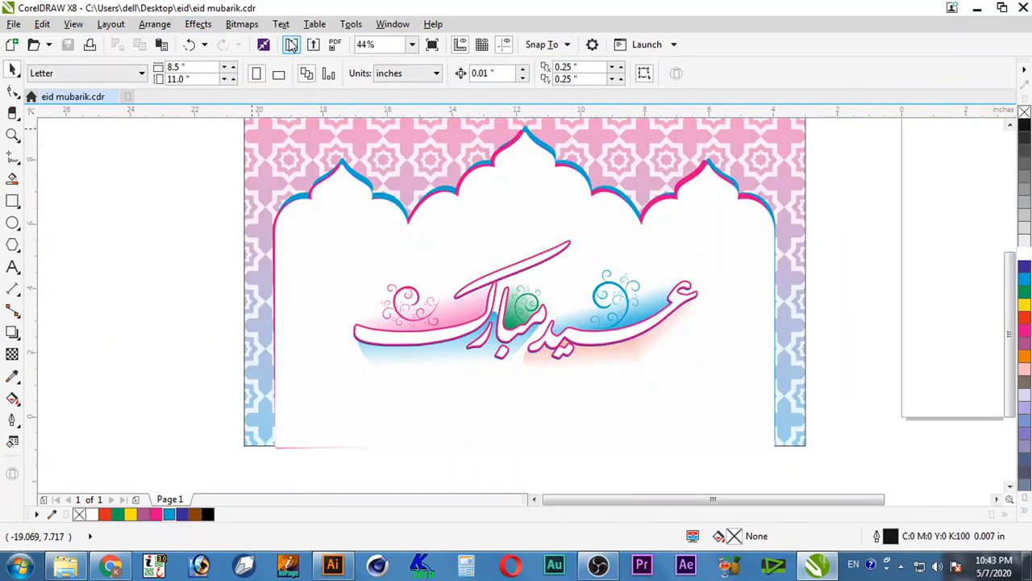
{"action": "left_click_drag", "start_coordinate": [805, 448], "coordinate": [249, 143]}
{"action": "key", "text": "alt+c"}
{"action": "key", "text": "w"}
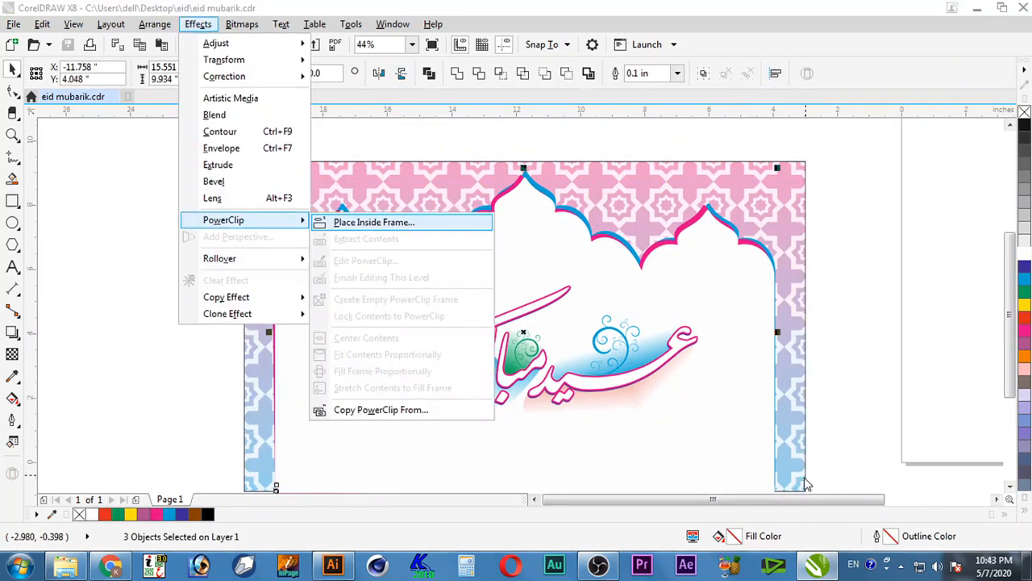
{"action": "key", "text": "p"}
{"action": "left_click", "coordinate": [785, 200]}
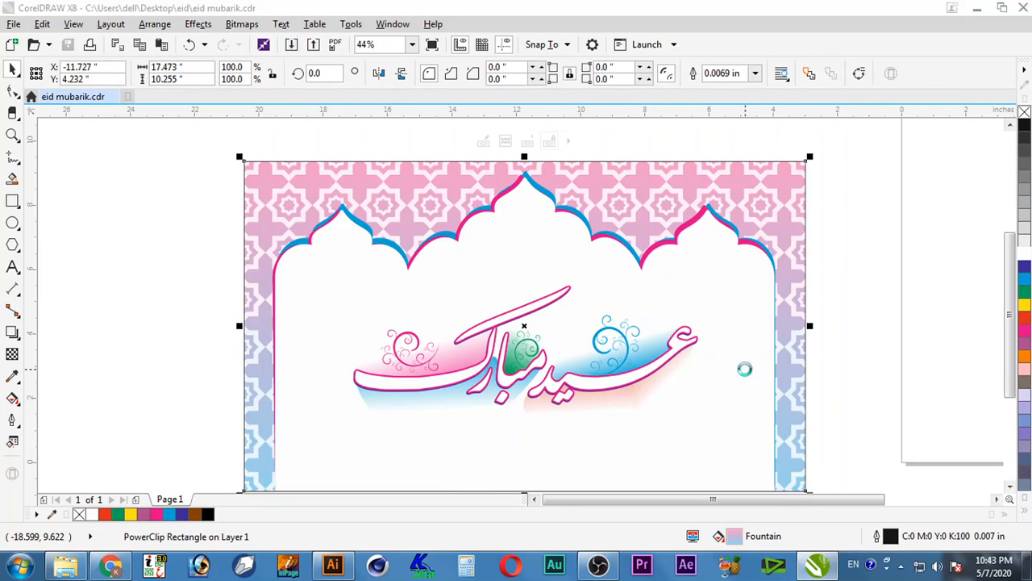
- Browse to the Water Color Islamic folder inside Modern Designing for an image import
{"action": "key", "text": "ctrl+i"}
{"action": "left_click", "coordinate": [48, 288]}
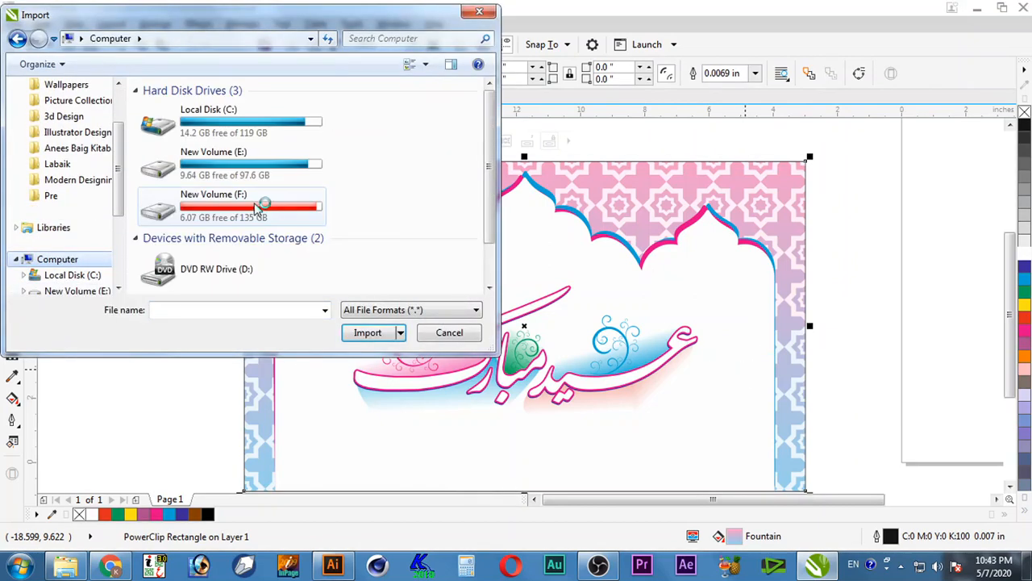
{"action": "scroll", "coordinate": [123, 117], "scroll_direction": "up", "scroll_amount": 2}
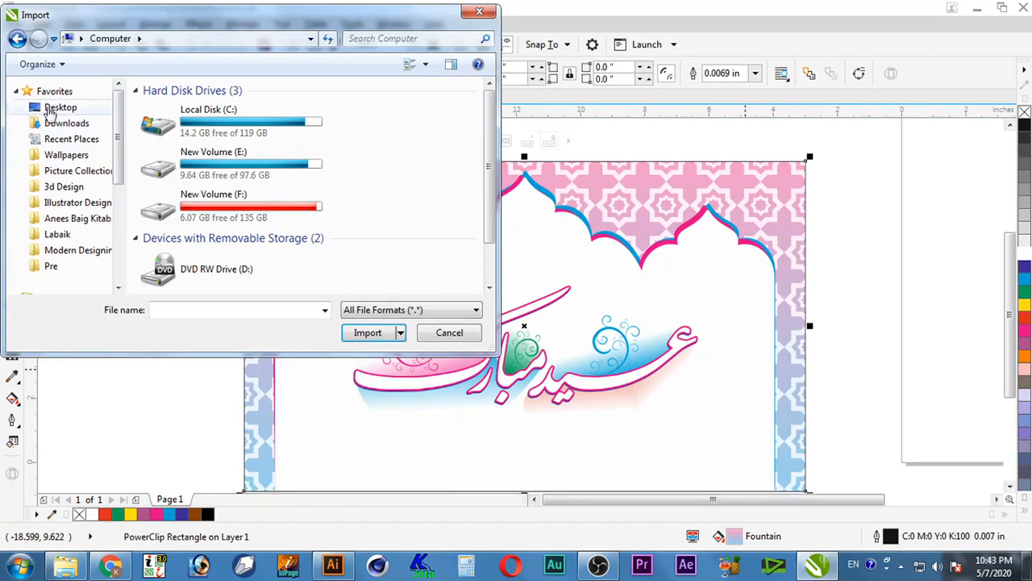
{"action": "double_click", "coordinate": [271, 171]}
{"action": "scroll", "coordinate": [133, 168], "scroll_direction": "up", "scroll_amount": 2}
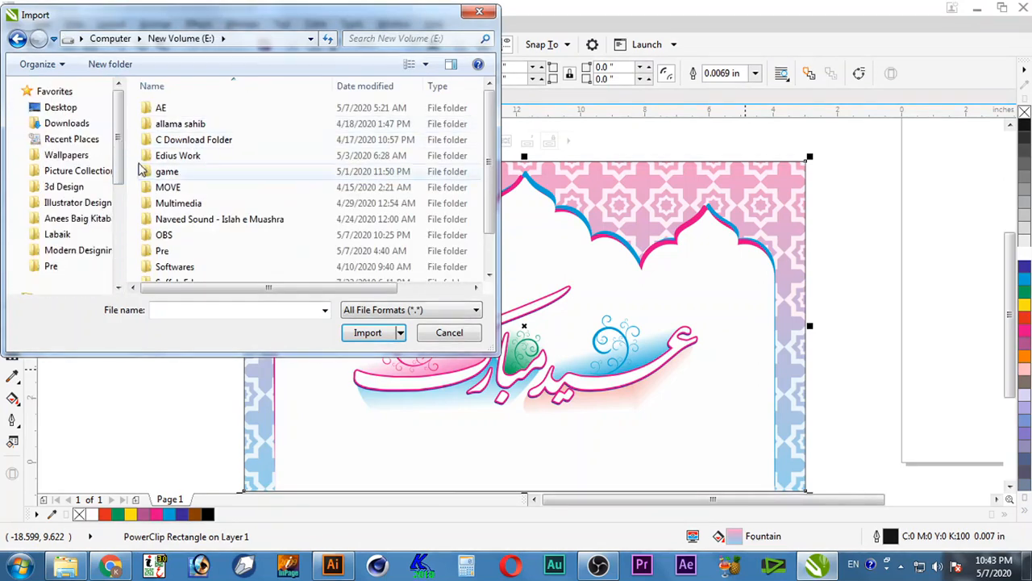
{"action": "left_click", "coordinate": [77, 250]}
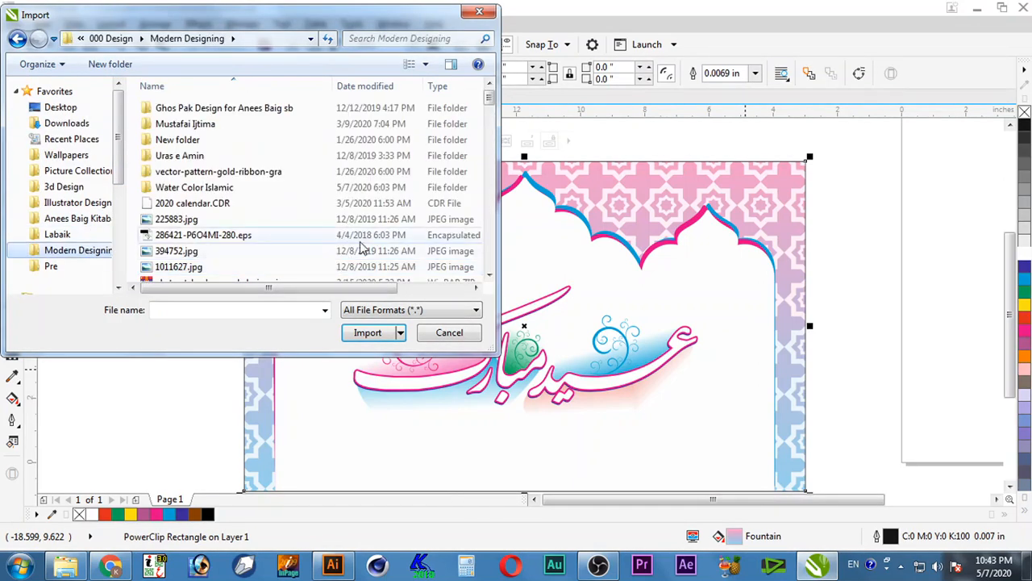
{"action": "double_click", "coordinate": [193, 189]}
- Import Water color lantren a.png, b.png and c.png and place them small beside the card
{"action": "left_click", "coordinate": [343, 128]}
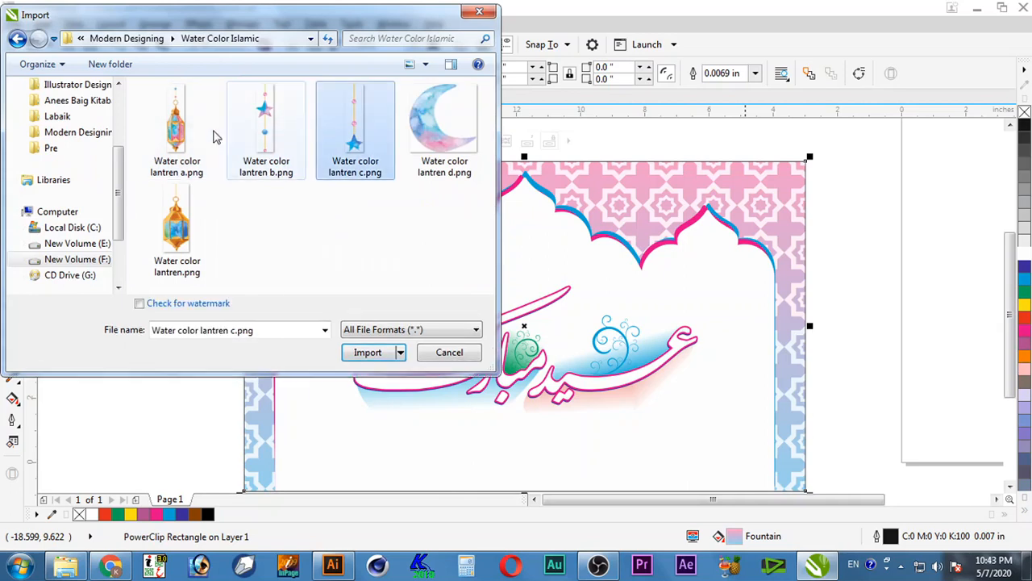
{"action": "left_click", "coordinate": [213, 137], "text": "shift"}
{"action": "left_click", "coordinate": [348, 353]}
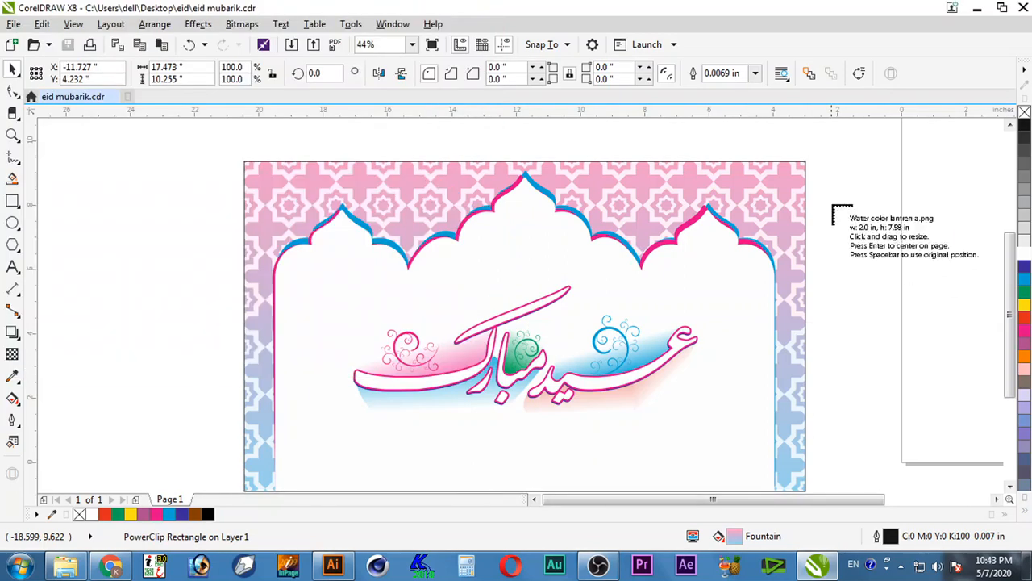
{"action": "left_click", "coordinate": [827, 195]}
{"action": "left_click", "coordinate": [861, 231]}
{"action": "left_click", "coordinate": [828, 311]}
{"action": "left_click", "coordinate": [875, 331]}
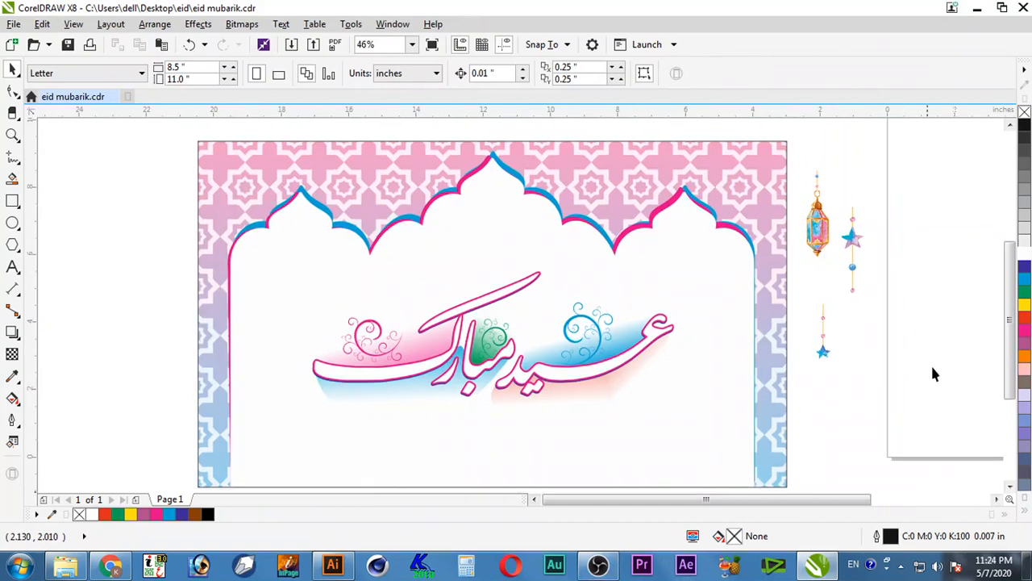
- Set the pink lantern further aside, then import Water color lantren.png and hang it from the card's left arch peak
{"action": "left_click", "coordinate": [817, 222]}
{"action": "left_click_drag", "start_coordinate": [817, 222], "coordinate": [887, 270]}
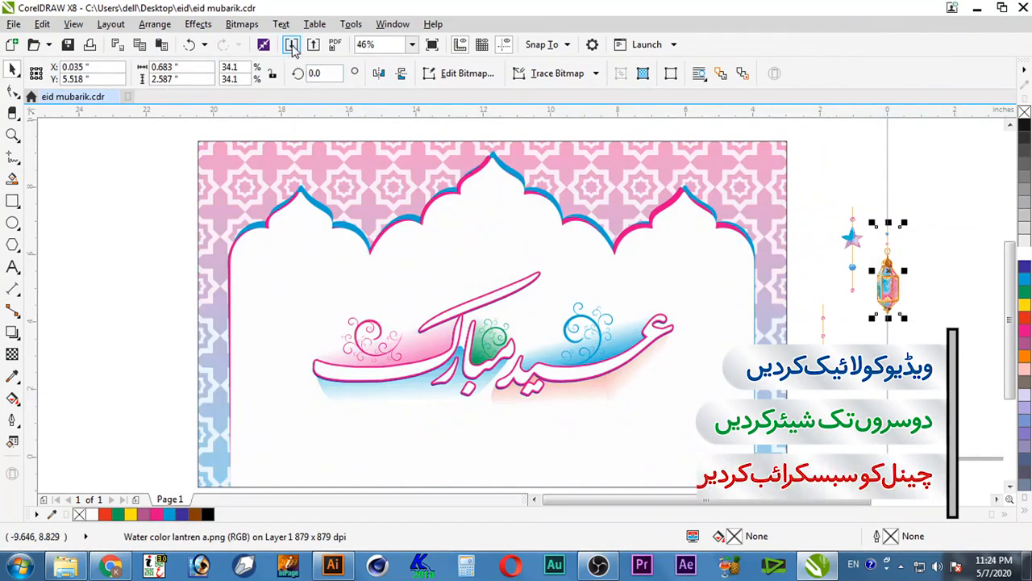
{"action": "key", "text": "ctrl+i"}
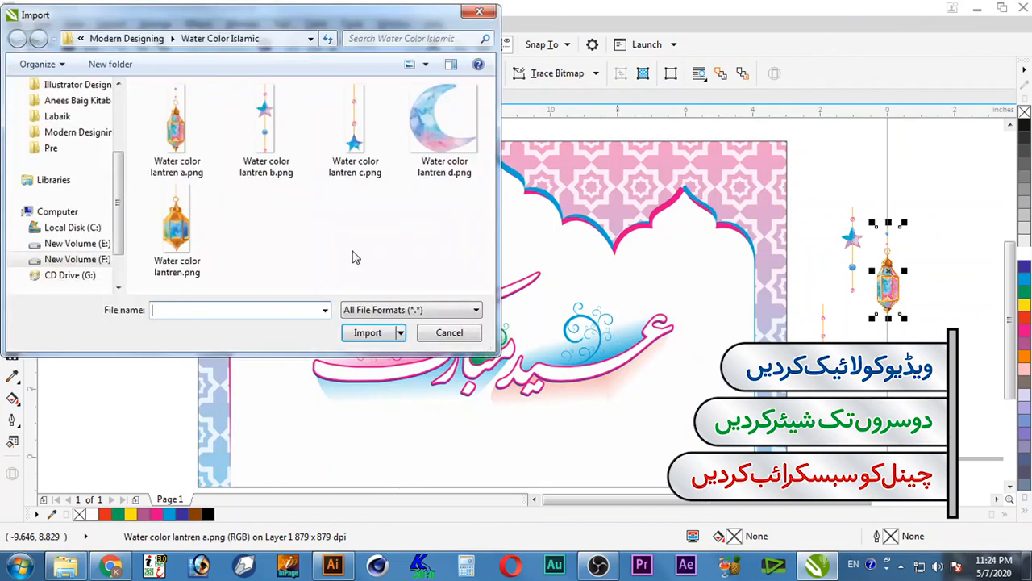
{"action": "left_click", "coordinate": [362, 330]}
{"action": "left_click_drag", "start_coordinate": [352, 322], "coordinate": [353, 322]}
{"action": "left_click_drag", "start_coordinate": [308, 295], "coordinate": [304, 273]}
{"action": "key", "text": "F2"}
{"action": "left_click_drag", "start_coordinate": [280, 175], "coordinate": [325, 232]}
{"action": "left_click_drag", "start_coordinate": [524, 299], "coordinate": [509, 301]}
{"action": "key", "text": "F3"}
- Duplicate the blue-glass lantern horizontally and hang the copy from the right arch peak
{"action": "left_click_drag", "start_coordinate": [264, 233], "coordinate": [658, 234]}
{"action": "right_click", "coordinate": [659, 234]}
{"action": "key", "text": "F2"}
{"action": "left_click_drag", "start_coordinate": [637, 159], "coordinate": [679, 208]}
{"action": "left_click_drag", "start_coordinate": [519, 327], "coordinate": [534, 333]}
{"action": "key", "text": "F3"}
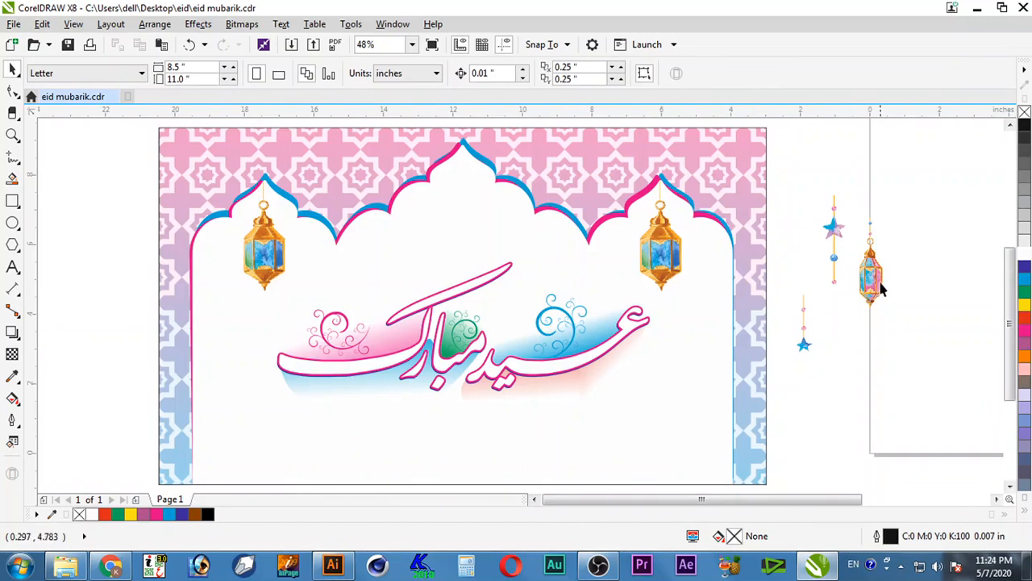
- Hang the blue star string at the arch's far left and the pink-and-blue star string at its far right, both enlarged
{"action": "left_click", "coordinate": [871, 282]}
{"action": "left_click_drag", "start_coordinate": [832, 262], "coordinate": [226, 342]}
{"action": "left_click", "coordinate": [823, 363]}
- Place an enlarged copy of the pink lantern in the central arch and align its string with the peak
{"action": "left_click", "coordinate": [875, 295]}
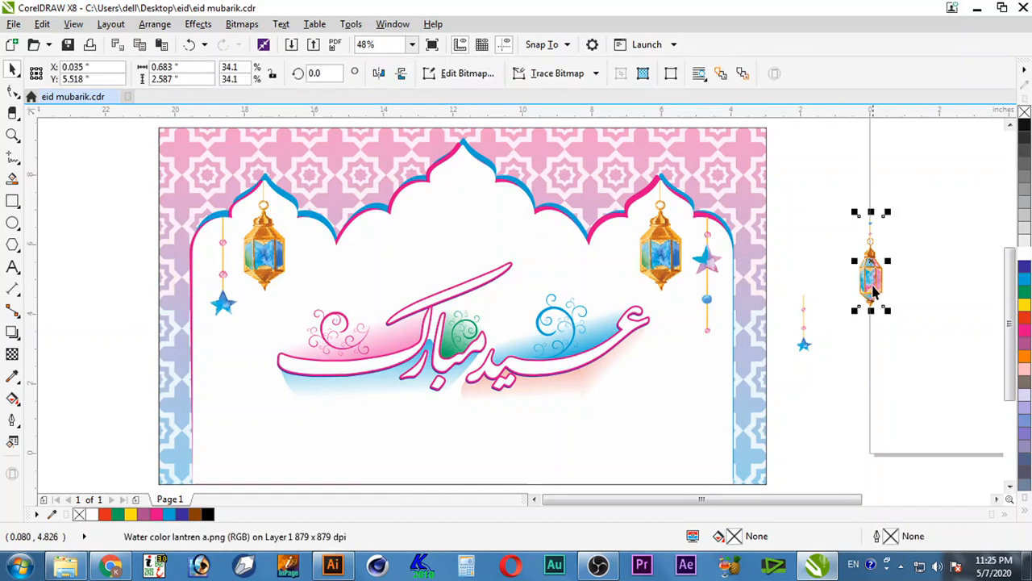
{"action": "left_click_drag", "start_coordinate": [869, 279], "coordinate": [455, 226]}
{"action": "scroll", "coordinate": [502, 189], "scroll_direction": "up", "scroll_amount": 5}
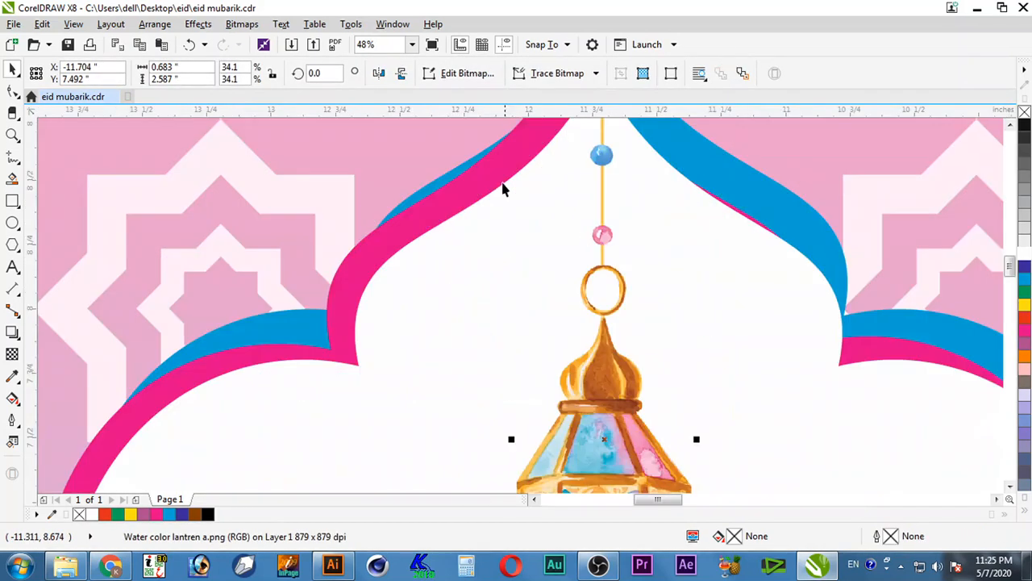
{"action": "scroll", "coordinate": [674, 219], "scroll_direction": "up", "scroll_amount": 1}
{"action": "mouse_move", "coordinate": [492, 424]}
{"action": "left_mouse_down"}
{"action": "mouse_move", "coordinate": [486, 397]}
{"action": "mouse_move", "coordinate": [493, 411]}
{"action": "left_mouse_up"}
{"action": "scroll", "coordinate": [493, 411], "scroll_direction": "down", "scroll_amount": 6}
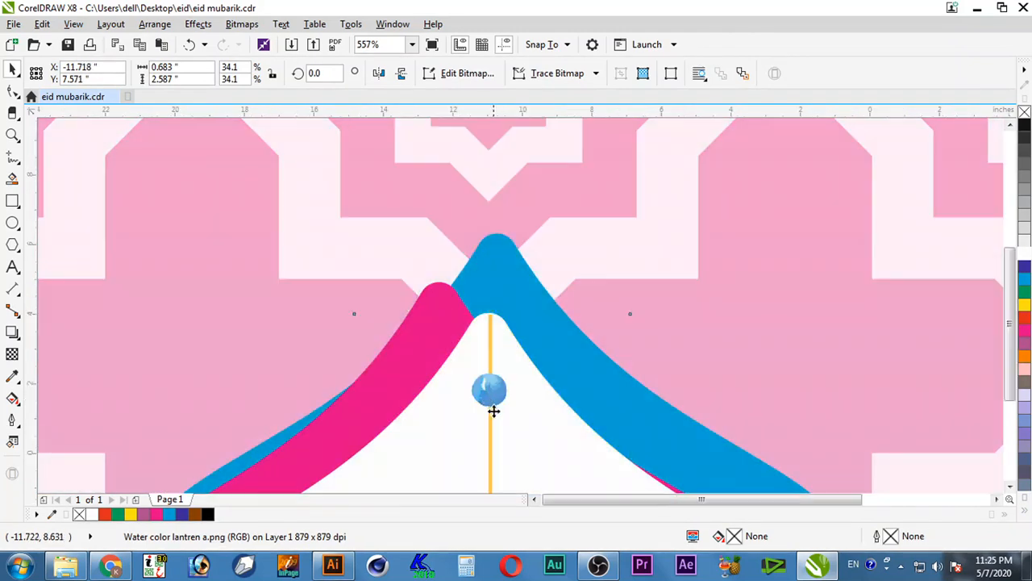
{"action": "left_click_drag", "start_coordinate": [477, 237], "coordinate": [492, 273]}
{"action": "scroll", "coordinate": [486, 145], "scroll_direction": "up", "scroll_amount": 8}
{"action": "left_click_drag", "start_coordinate": [486, 146], "coordinate": [311, 194]}
{"action": "scroll", "coordinate": [547, 245], "scroll_direction": "down", "scroll_amount": 8}
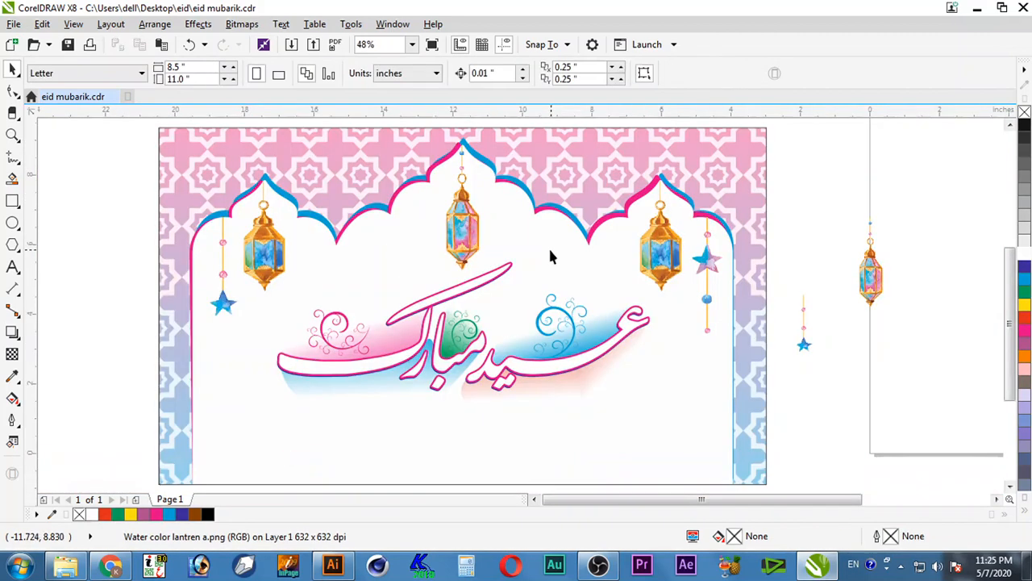
- Hang small star strings beside the central lantern, the blue star on its right and the pink-and-blue star on its left
{"action": "left_click", "coordinate": [805, 347]}
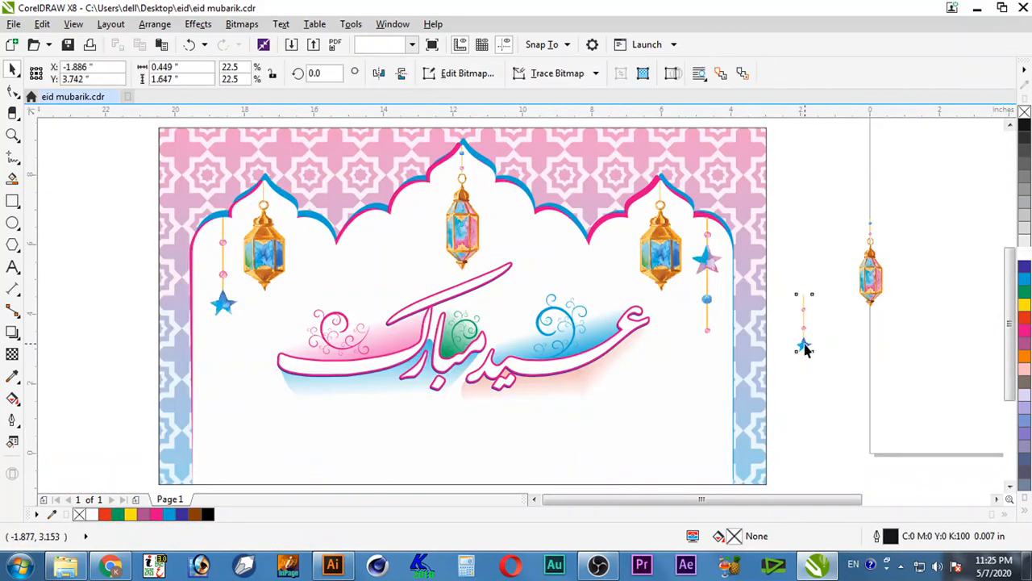
{"action": "left_click_drag", "start_coordinate": [779, 196], "coordinate": [781, 200]}
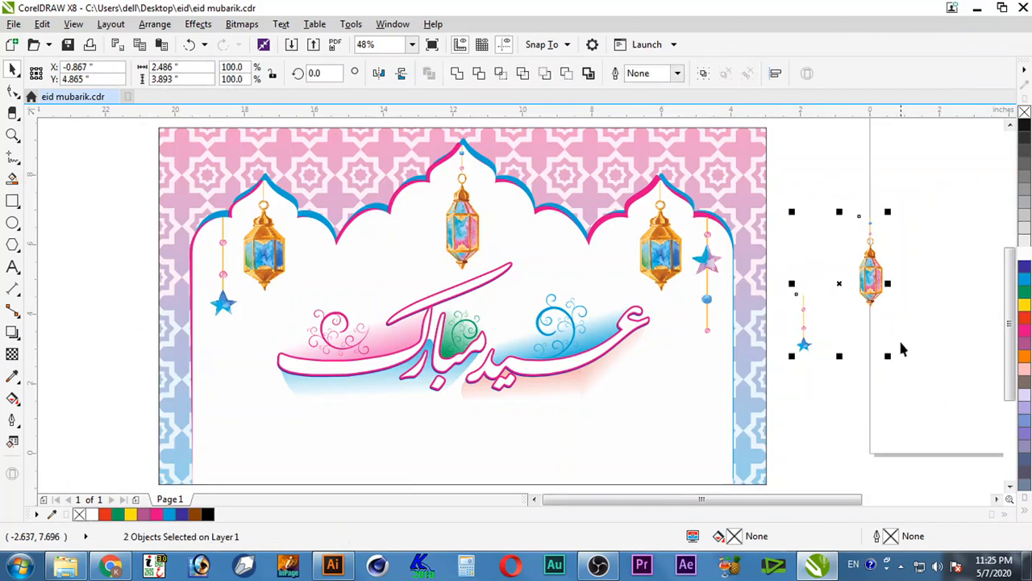
{"action": "left_click", "coordinate": [891, 395]}
{"action": "left_click_drag", "start_coordinate": [806, 346], "coordinate": [508, 238]}
{"action": "left_click_drag", "start_coordinate": [292, 237], "coordinate": [334, 179]}
{"action": "left_click_drag", "start_coordinate": [875, 304], "coordinate": [241, 222]}
{"action": "left_click_drag", "start_coordinate": [270, 387], "coordinate": [253, 285]}
{"action": "left_click_drag", "start_coordinate": [214, 178], "coordinate": [221, 179]}
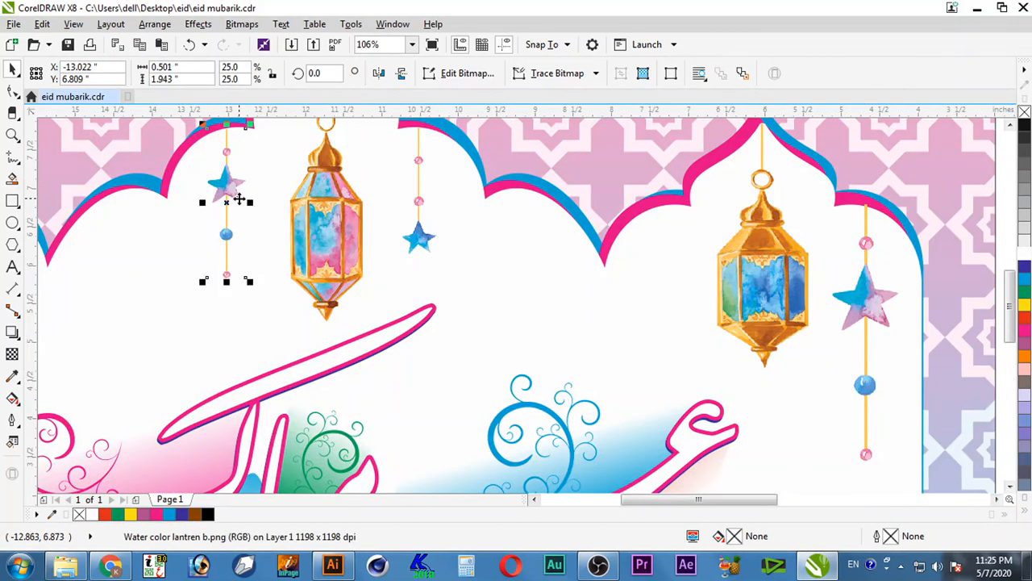
- Copy the blue star string to the outer left and the pink-and-blue star string to the outer right of the central lantern
{"action": "left_click_drag", "start_coordinate": [430, 242], "coordinate": [171, 303]}
{"action": "left_click_drag", "start_coordinate": [242, 191], "coordinate": [501, 257]}
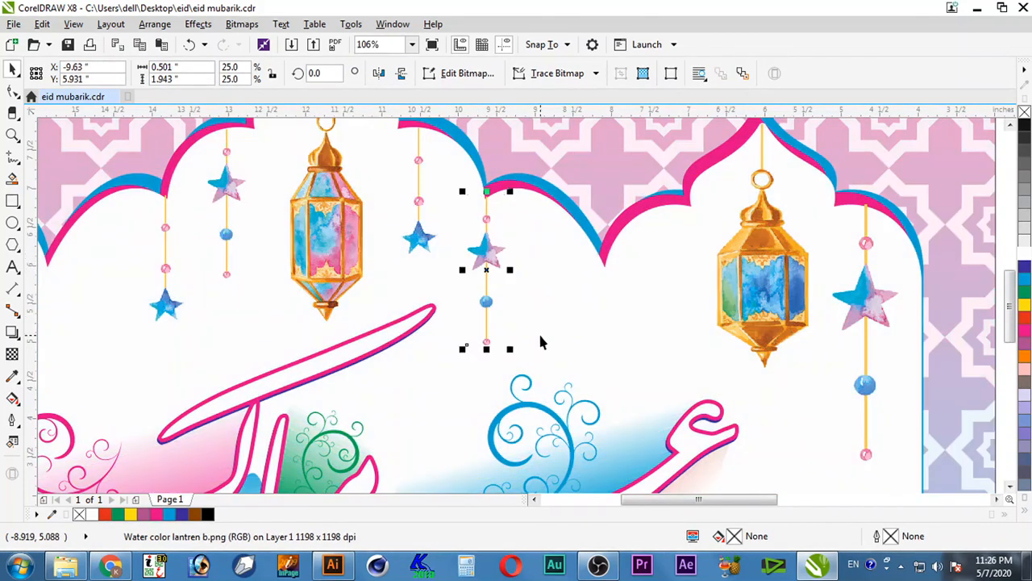
{"action": "left_click", "coordinate": [541, 342]}
{"action": "scroll", "coordinate": [542, 339], "scroll_direction": "down", "scroll_amount": 3}
{"action": "scroll", "coordinate": [549, 286], "scroll_direction": "down", "scroll_amount": 1}
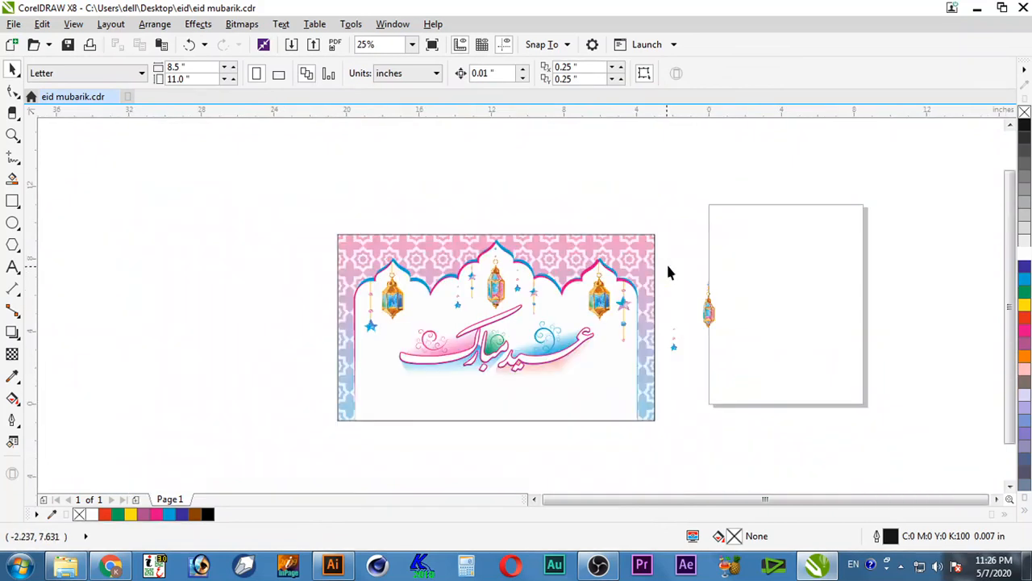
- Delete the leftover lantern and star images beside the card and save the document
{"action": "left_click_drag", "start_coordinate": [413, 393], "coordinate": [300, 436]}
{"action": "left_click_drag", "start_coordinate": [764, 374], "coordinate": [764, 375]}
{"action": "key", "text": "Delete"}
{"action": "left_click_drag", "start_coordinate": [783, 143], "coordinate": [223, 481]}
{"action": "key", "text": "F4"}
{"action": "key", "text": "Escape"}
{"action": "key", "text": "ctrl+s"}
- Tint the background pattern inside the PowerClip with magenta and cyan, and finish editing its contents
{"action": "double_click", "coordinate": [814, 176]}
{"action": "left_click", "coordinate": [818, 172]}
{"action": "left_click", "coordinate": [1024, 333], "text": "ctrl"}
{"action": "left_click", "coordinate": [1024, 281], "text": "ctrl"}
{"action": "left_click", "coordinate": [1024, 281], "text": "ctrl"}
{"action": "left_click", "coordinate": [914, 296], "text": "ctrl"}
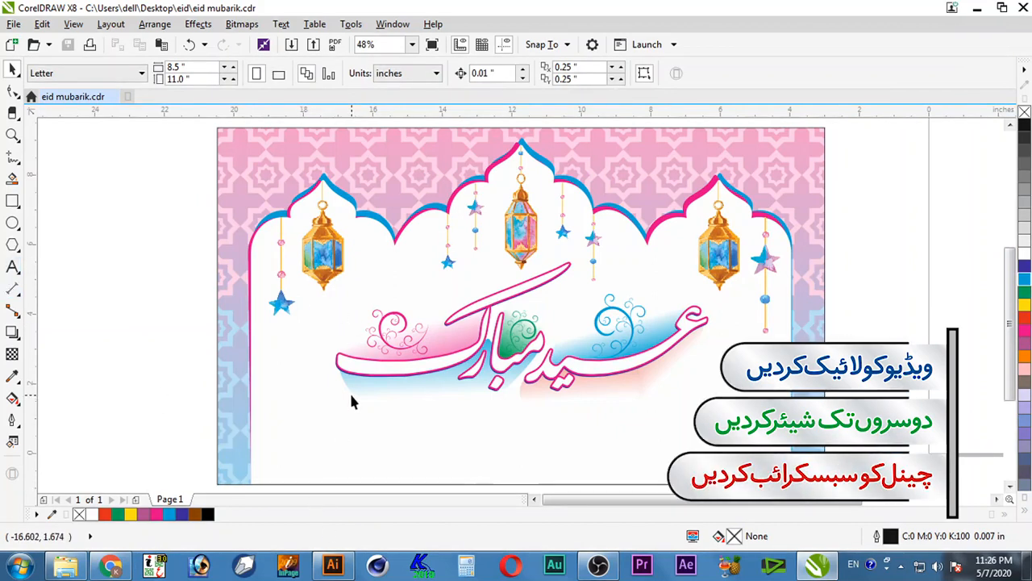
- Add the text "by" in Arial, coloured cyan and enlarged, centred below the Eid Mubarak lettering
{"action": "key", "text": "F8"}
{"action": "left_click", "coordinate": [368, 453]}
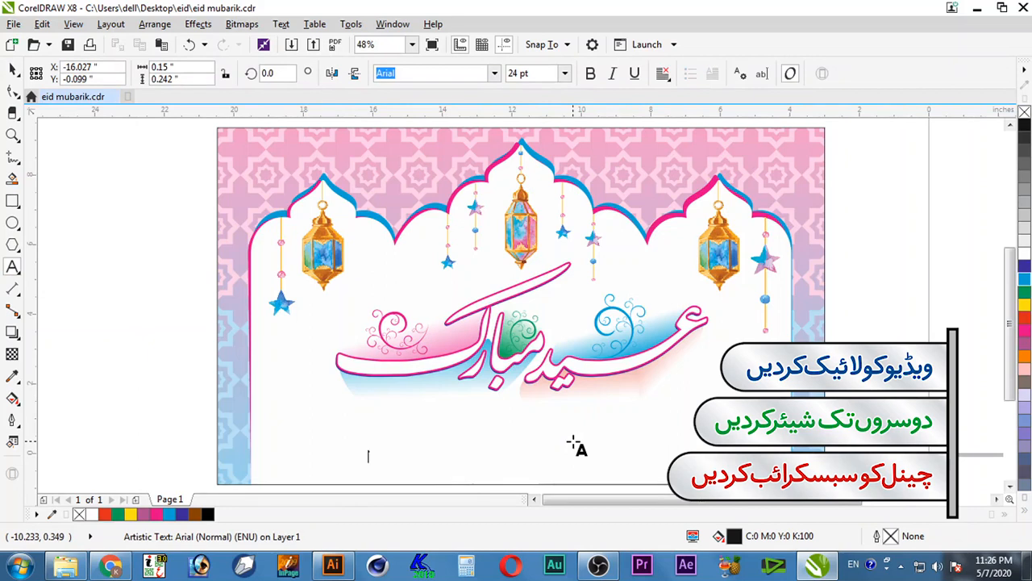
{"action": "key", "text": "ctrl+space"}
{"action": "left_click_drag", "start_coordinate": [373, 457], "coordinate": [598, 447]}
{"action": "left_click", "coordinate": [1023, 280]}
{"action": "left_click", "coordinate": [643, 439]}
{"action": "left_click", "coordinate": [520, 416]}
- Duplicate the "by" text, change the copy to "CASHIF PRODUCTION", enlarge it and centre it horizontally on the card
{"action": "right_click", "coordinate": [599, 447]}
{"action": "key", "text": "F8"}
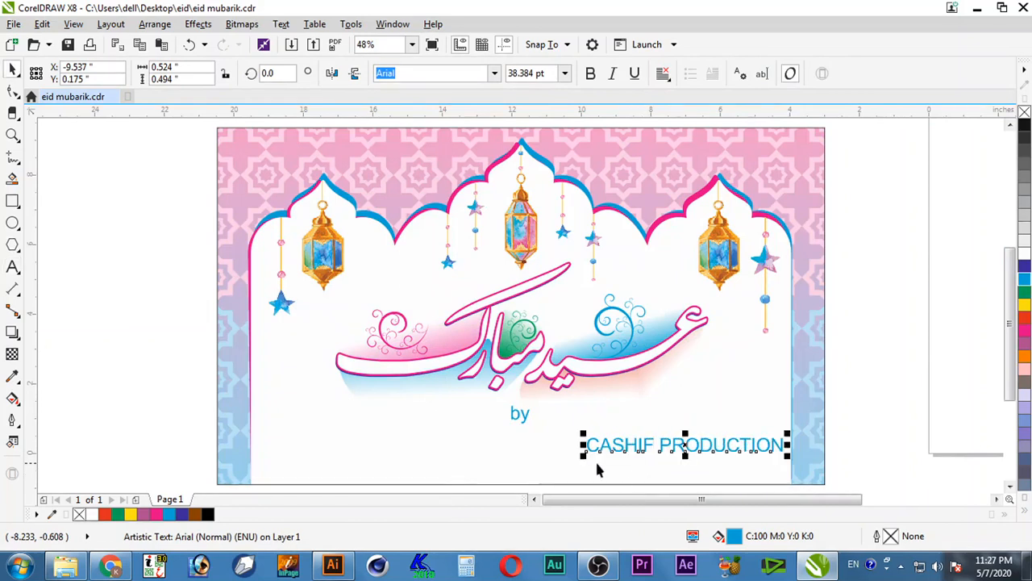
{"action": "left_click_drag", "start_coordinate": [584, 457], "coordinate": [506, 473]}
{"action": "left_click", "coordinate": [459, 457], "text": "shift"}
{"action": "key", "text": "c"}
- Colour the "CASHIF PRODUCTION" text magenta and enlarge it further about its centre
{"action": "left_click", "coordinate": [637, 446]}
{"action": "left_click", "coordinate": [1024, 331]}
{"action": "left_click_drag", "start_coordinate": [662, 433], "coordinate": [704, 419]}
{"action": "left_click", "coordinate": [869, 416]}
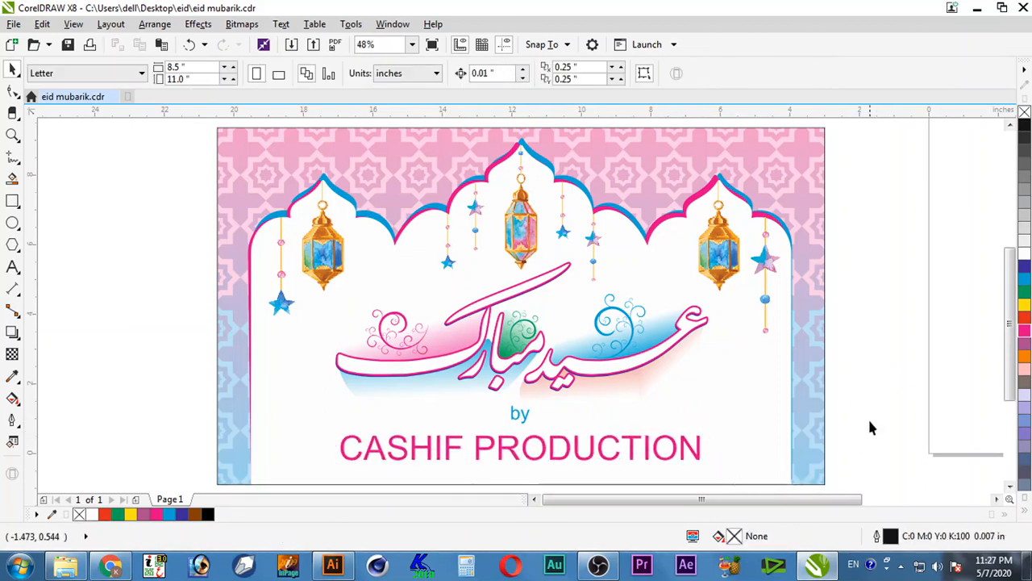
- Fit the whole card in view and preview it full screen
{"action": "scroll", "coordinate": [823, 242], "scroll_direction": "down", "scroll_amount": 2}
{"action": "left_click_drag", "start_coordinate": [839, 164], "coordinate": [435, 406]}
{"action": "key", "text": "F4"}
{"action": "key", "text": "F9"}
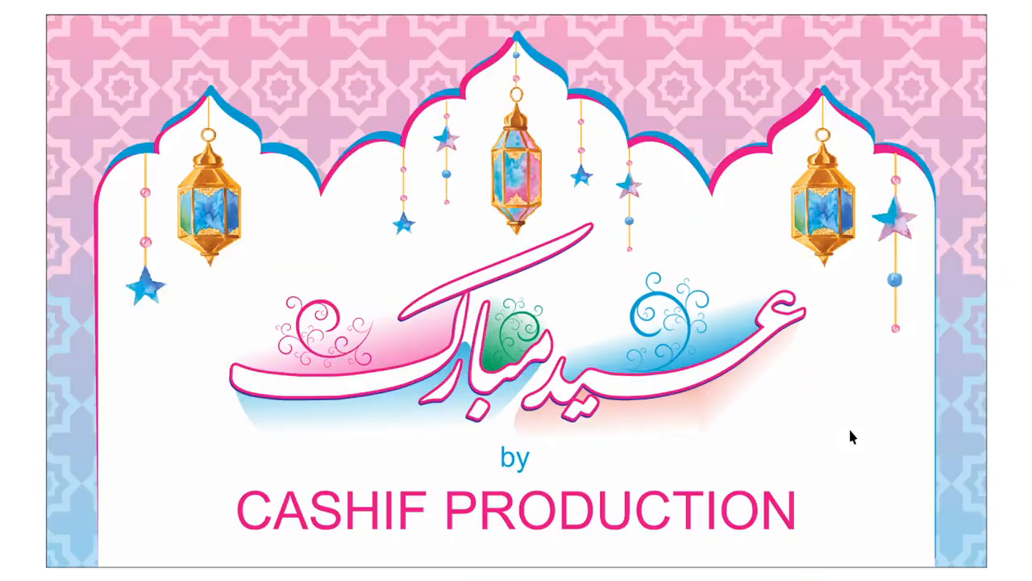